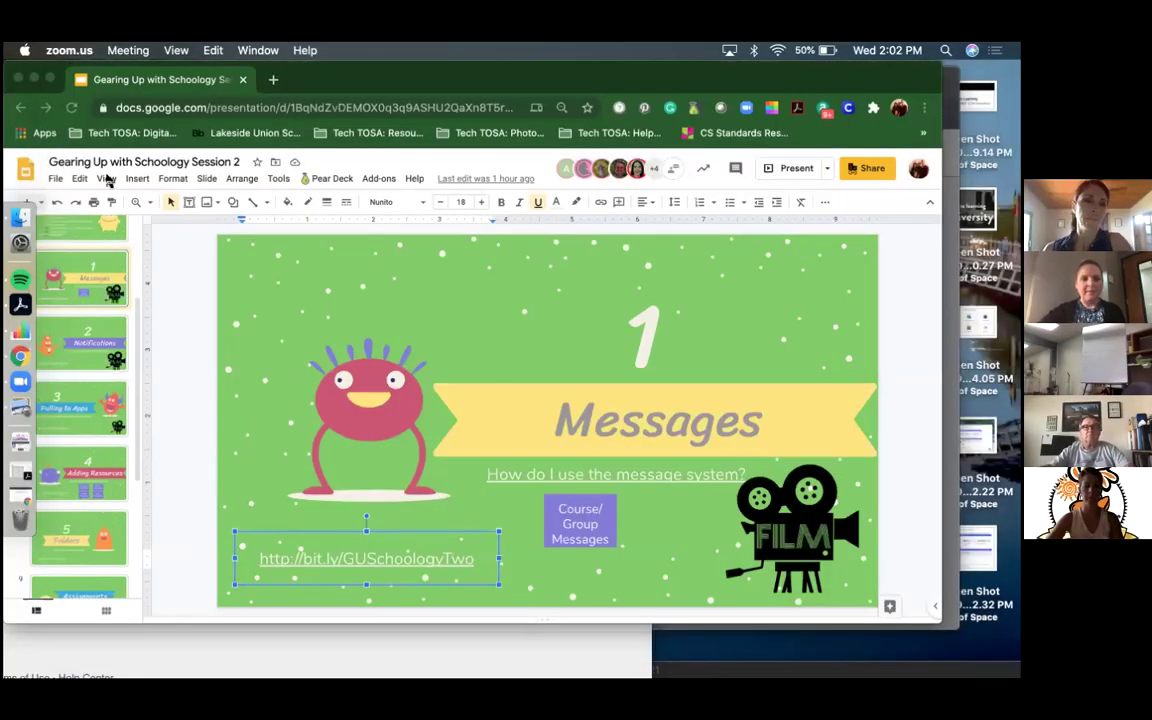
# - Start presenting the slide deck and jump to the title slide "Getting Going: Week 2!"
pyautogui.click(98, 163)
pyautogui.click(106, 179)
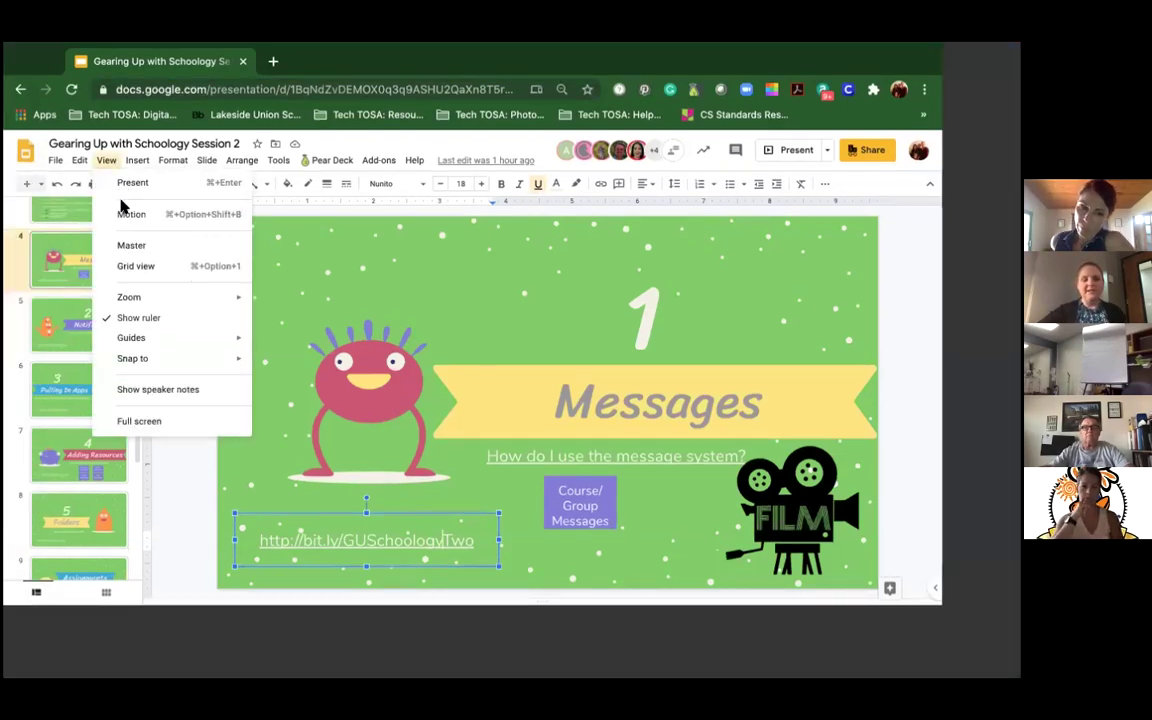
pyautogui.click(126, 202)
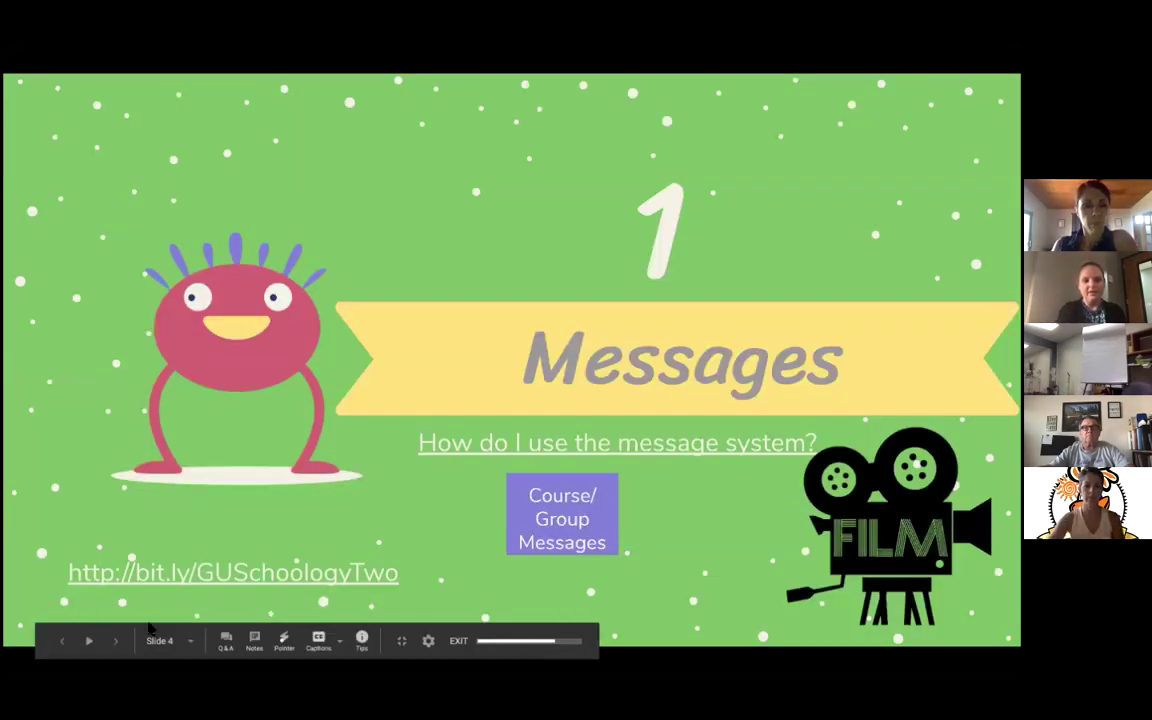
pyautogui.click(57, 642)
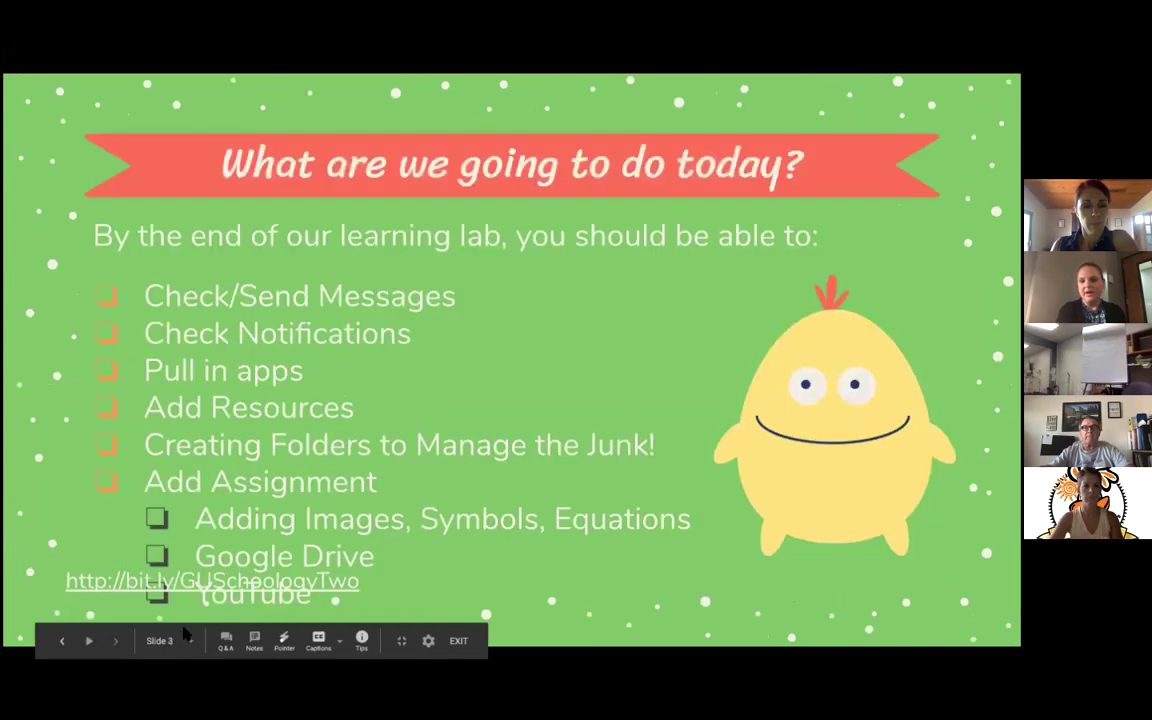
pyautogui.click(188, 640)
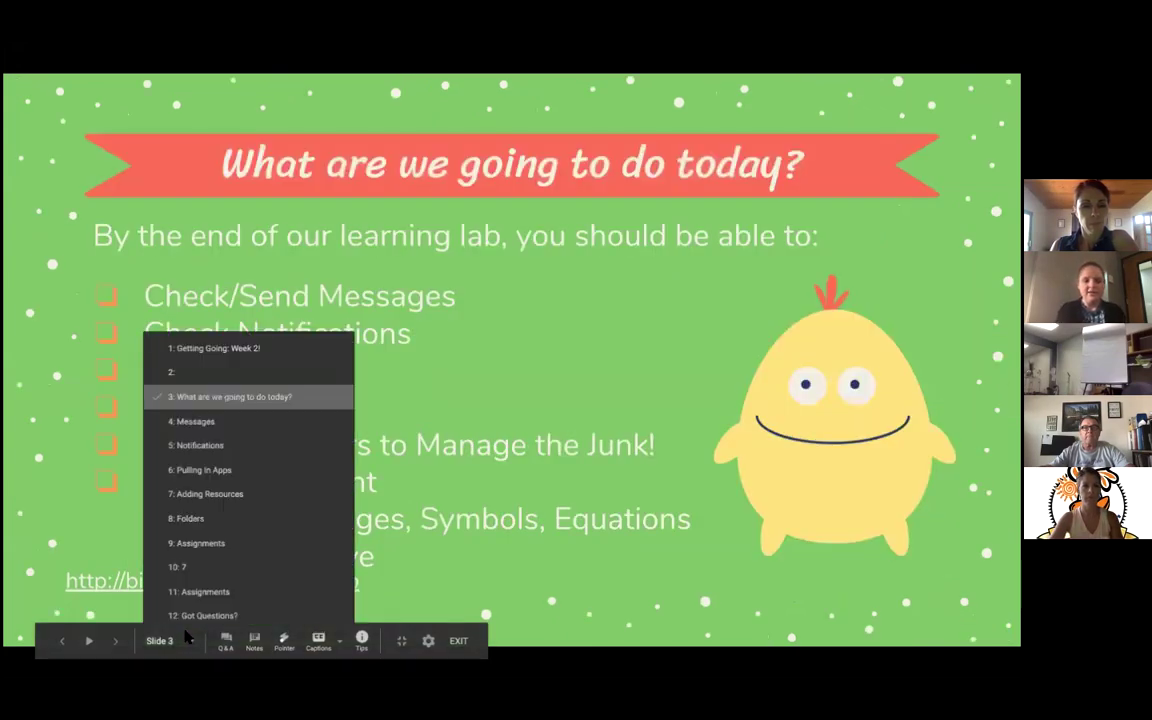
pyautogui.click(192, 350)
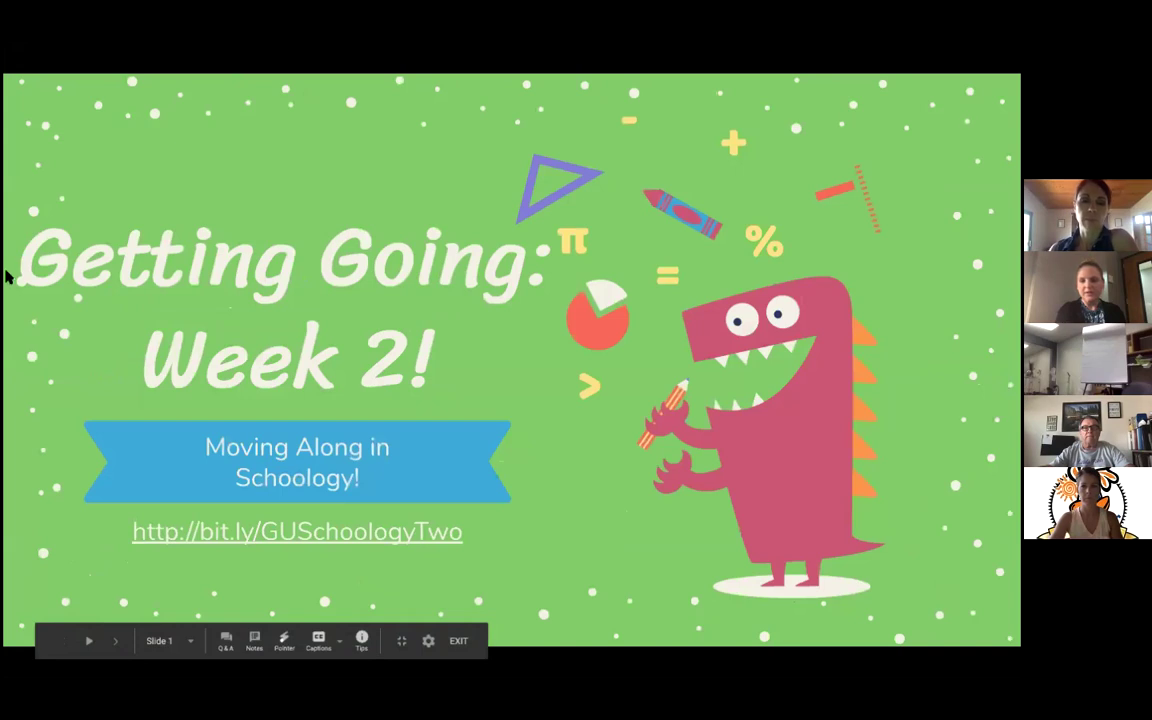
# - Present the welcome slide and the "What are we going to do today?" agenda, ending on the Messages slide
pyautogui.moveTo(8, 277)
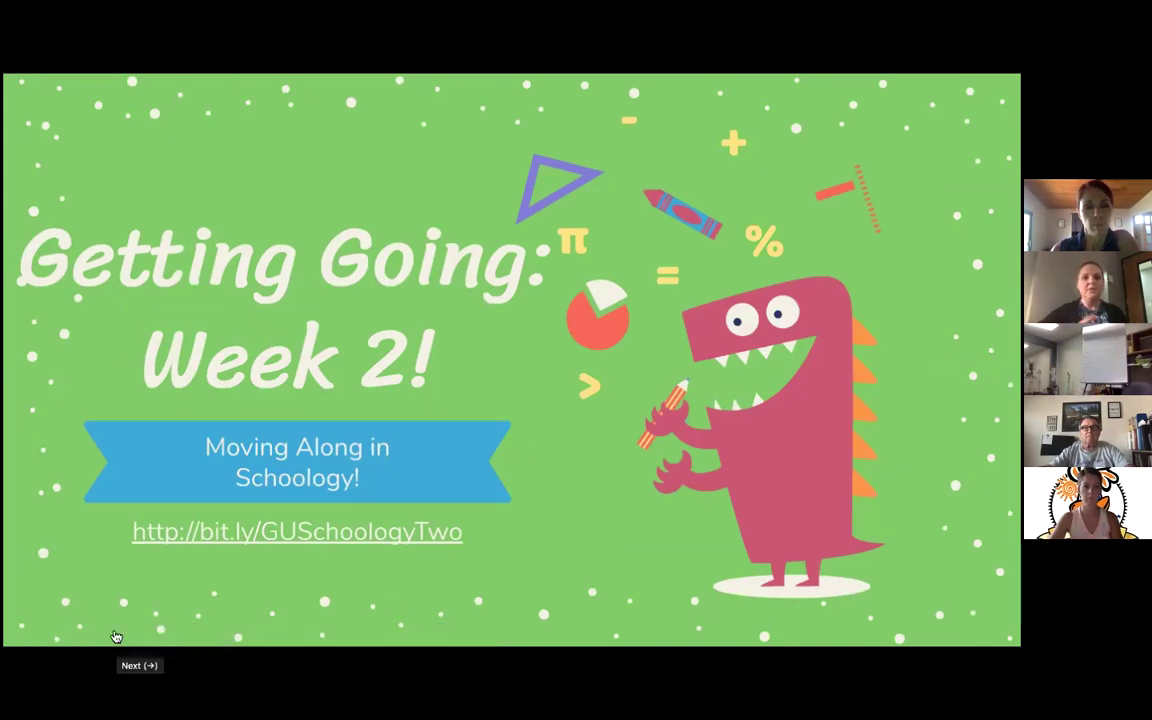
pyautogui.moveTo(117, 638)
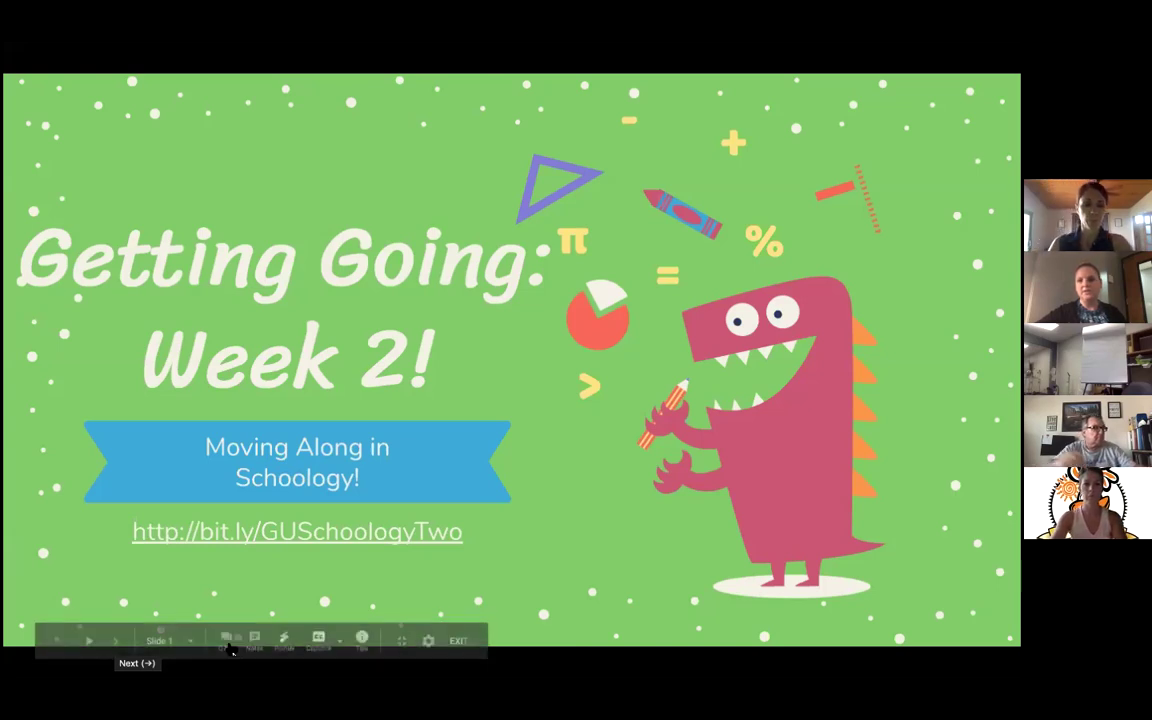
pyautogui.click(112, 642)
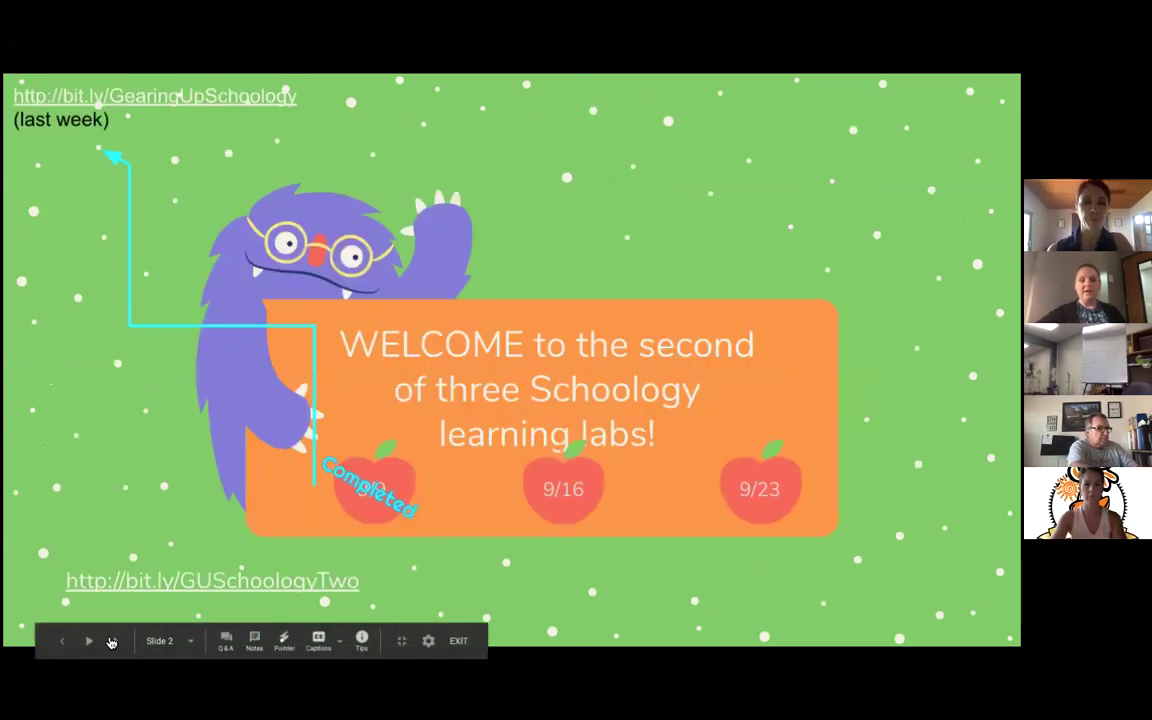
pyautogui.click(112, 642)
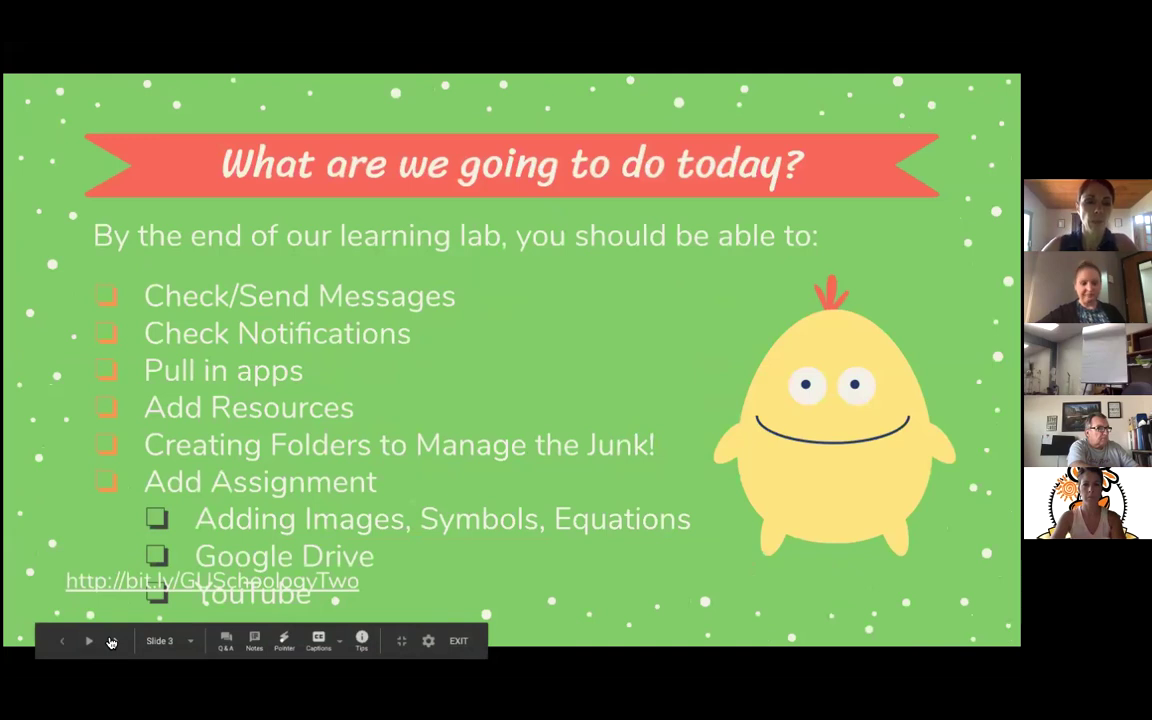
pyautogui.click(59, 642)
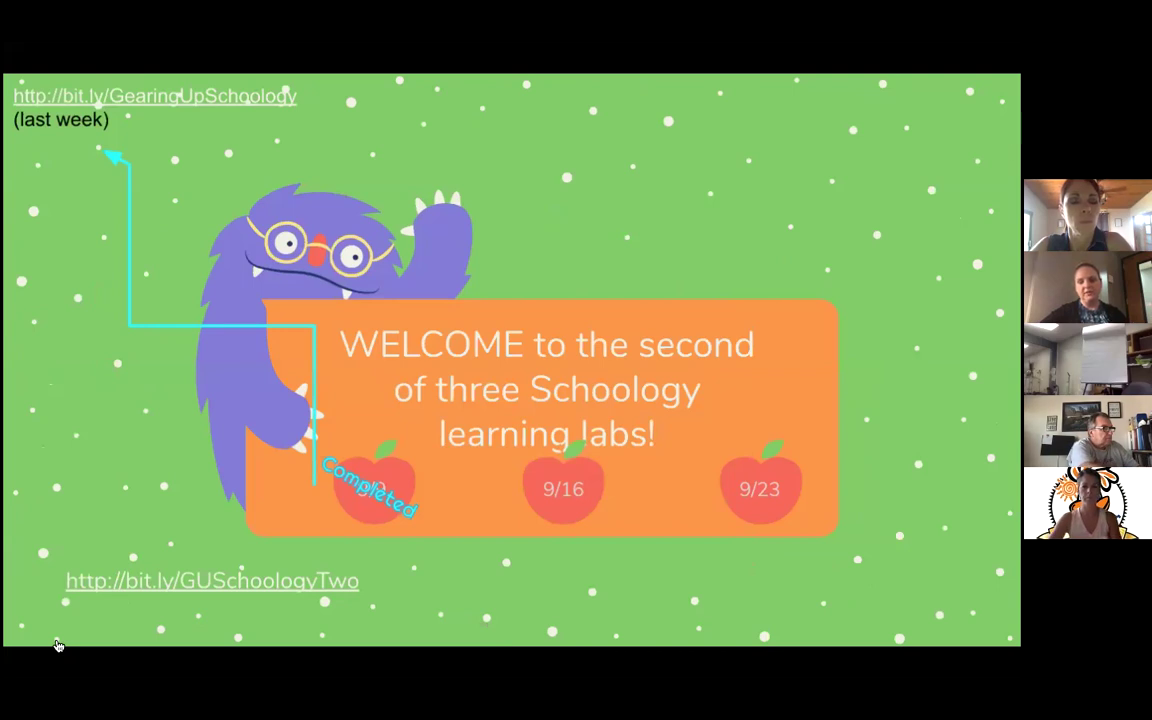
pyautogui.moveTo(112, 648)
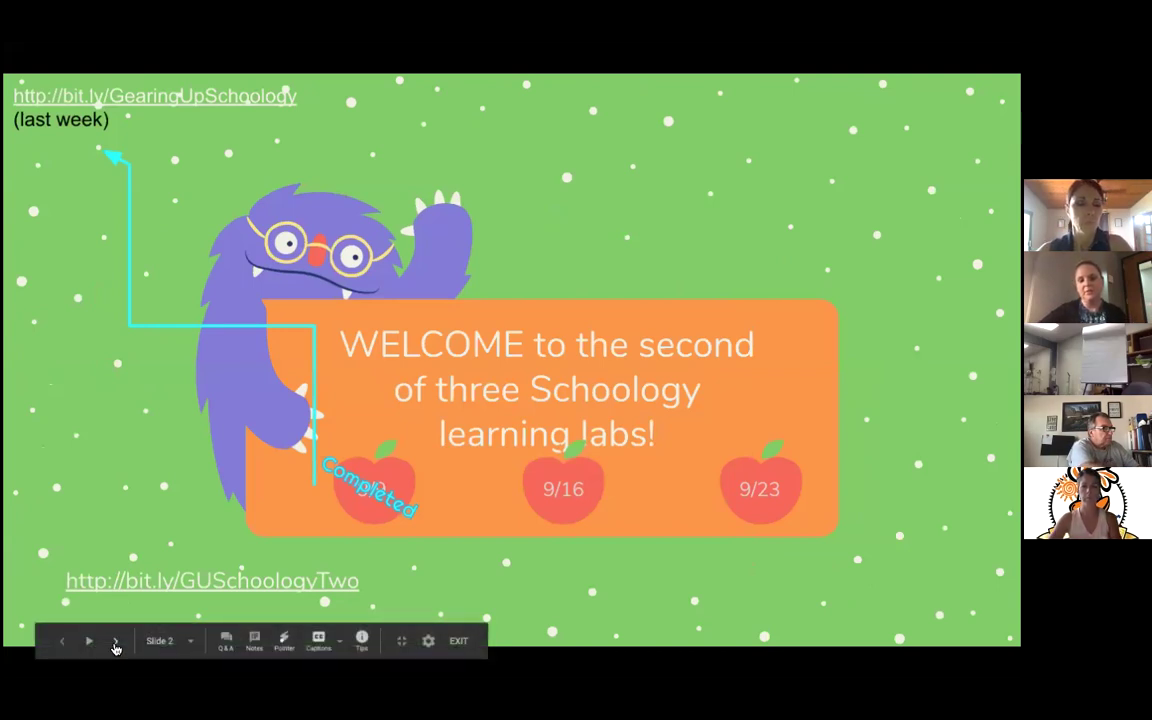
pyautogui.click(115, 642)
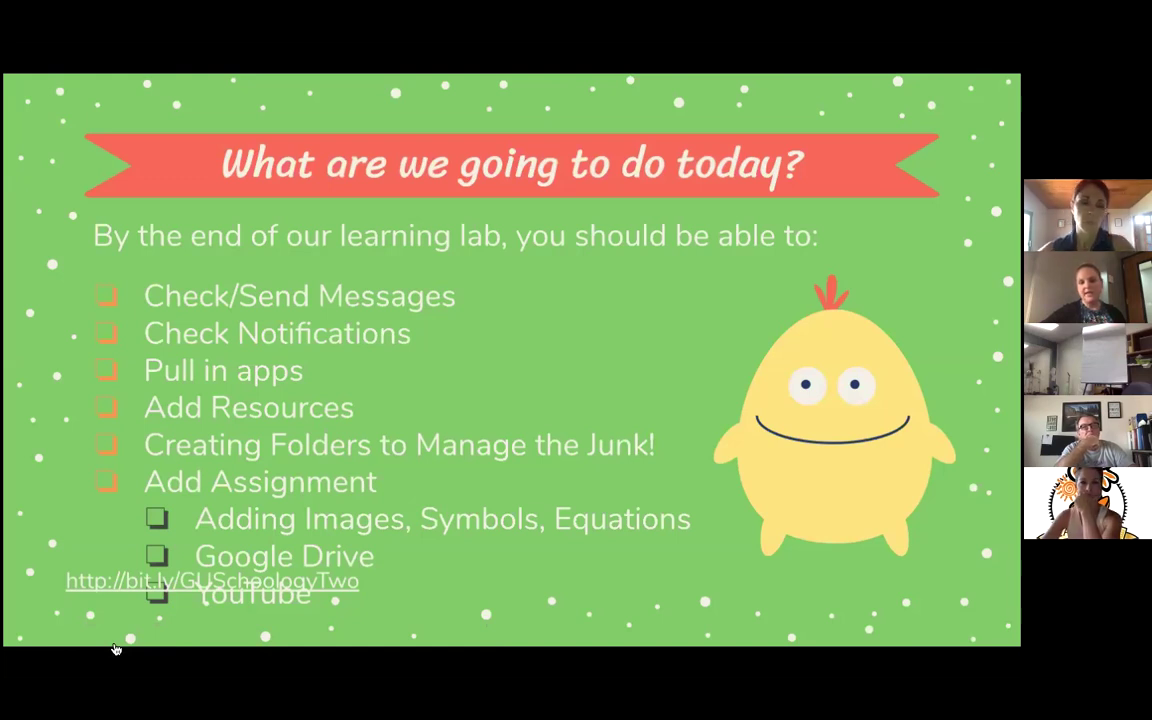
pyautogui.moveTo(115, 647)
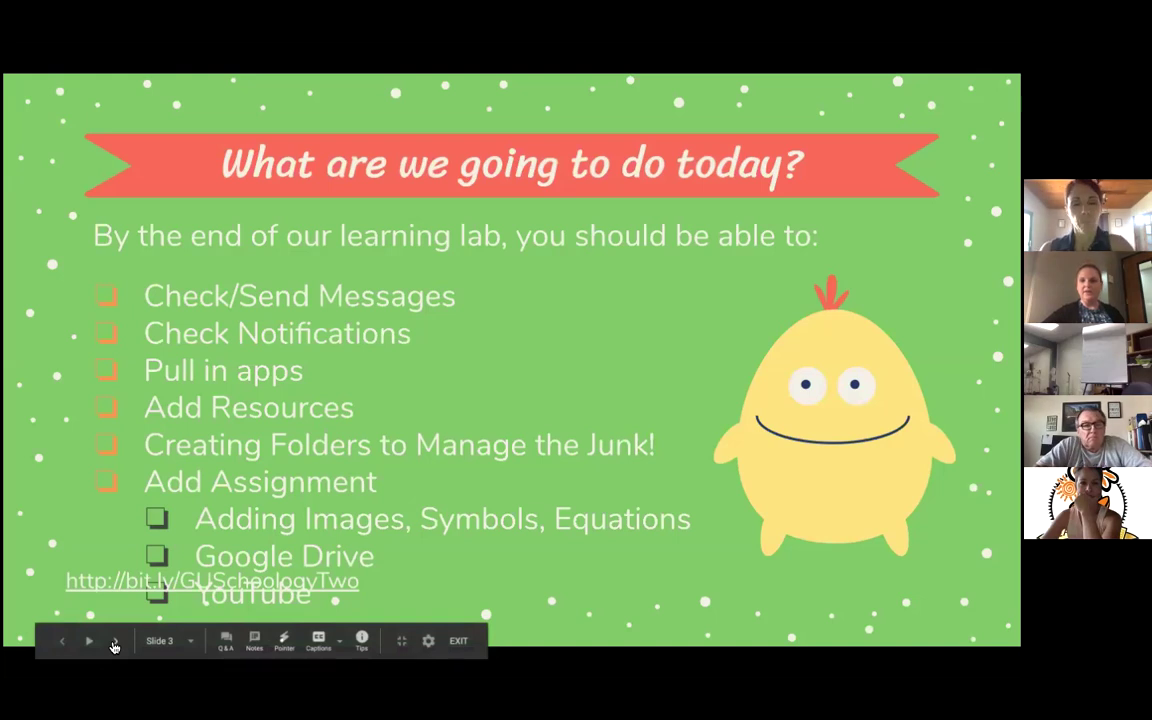
pyautogui.click(115, 645)
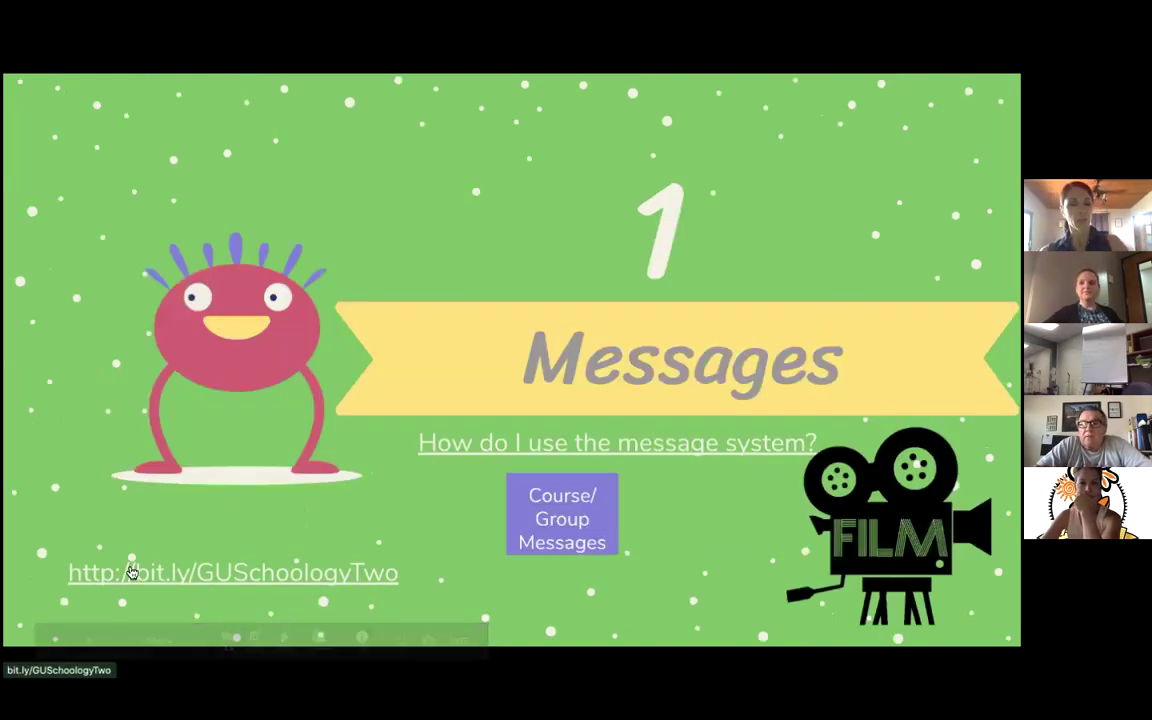
# - Exit the slideshow and open schoology.com in a new browser tab
pyautogui.press('Escape')
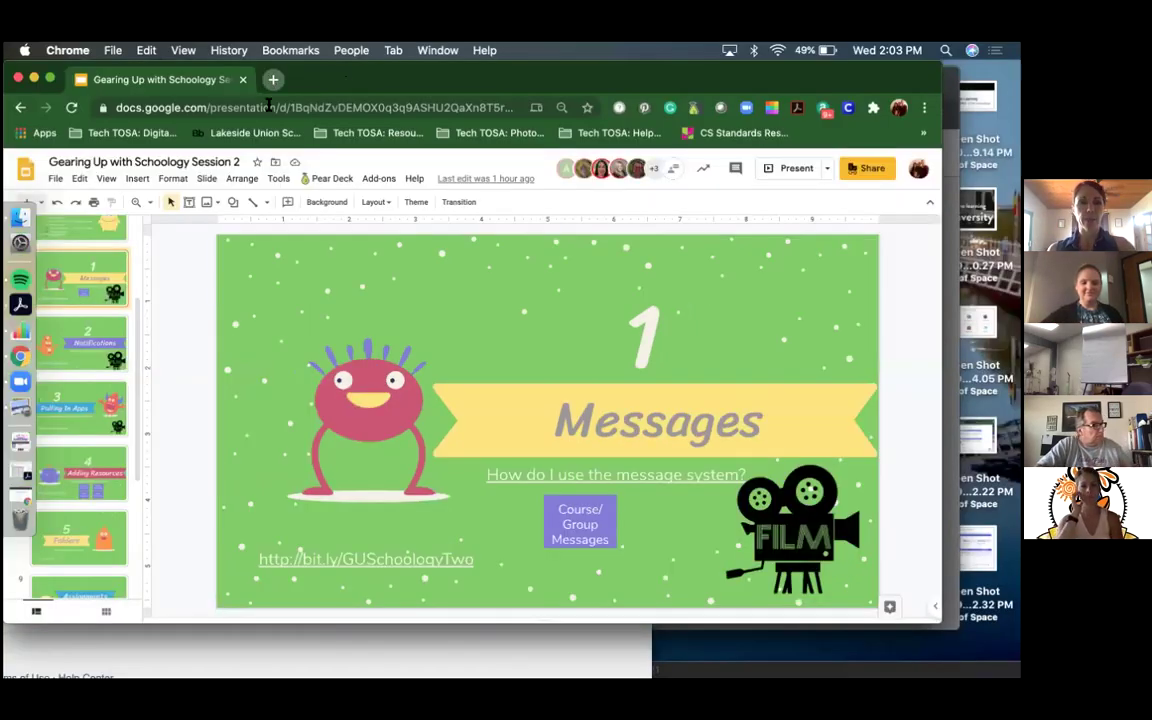
pyautogui.press('super+t')
pyautogui.click(268, 108)
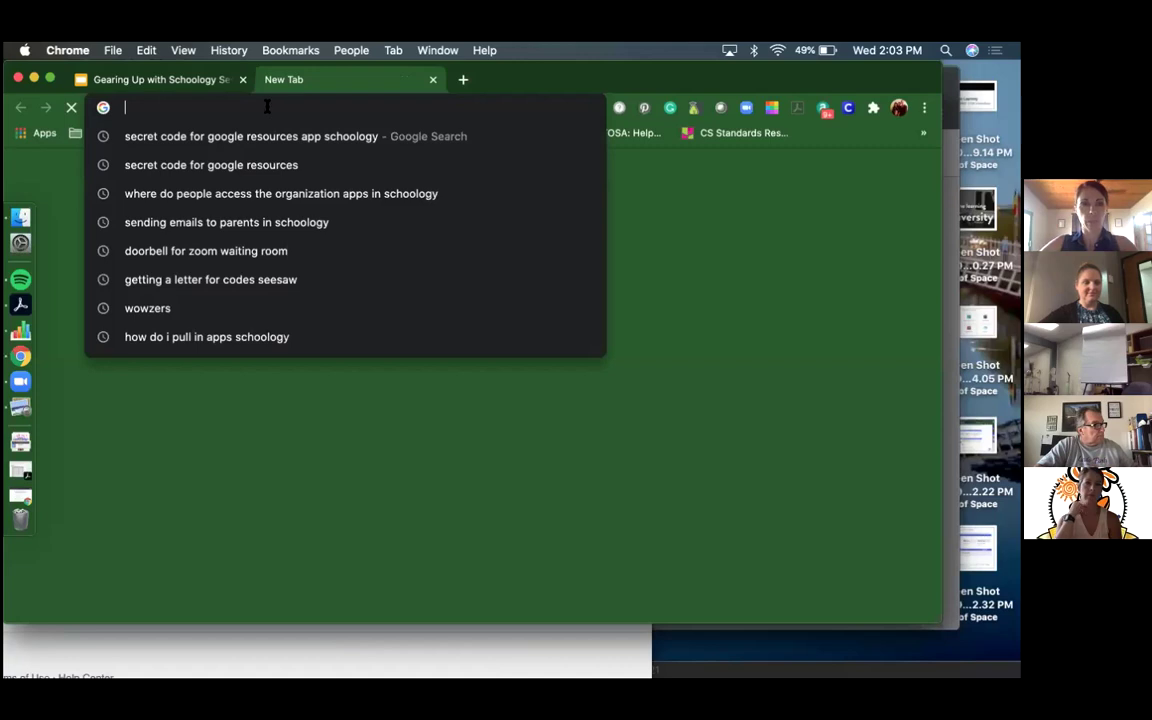
pyautogui.write('schoolo')
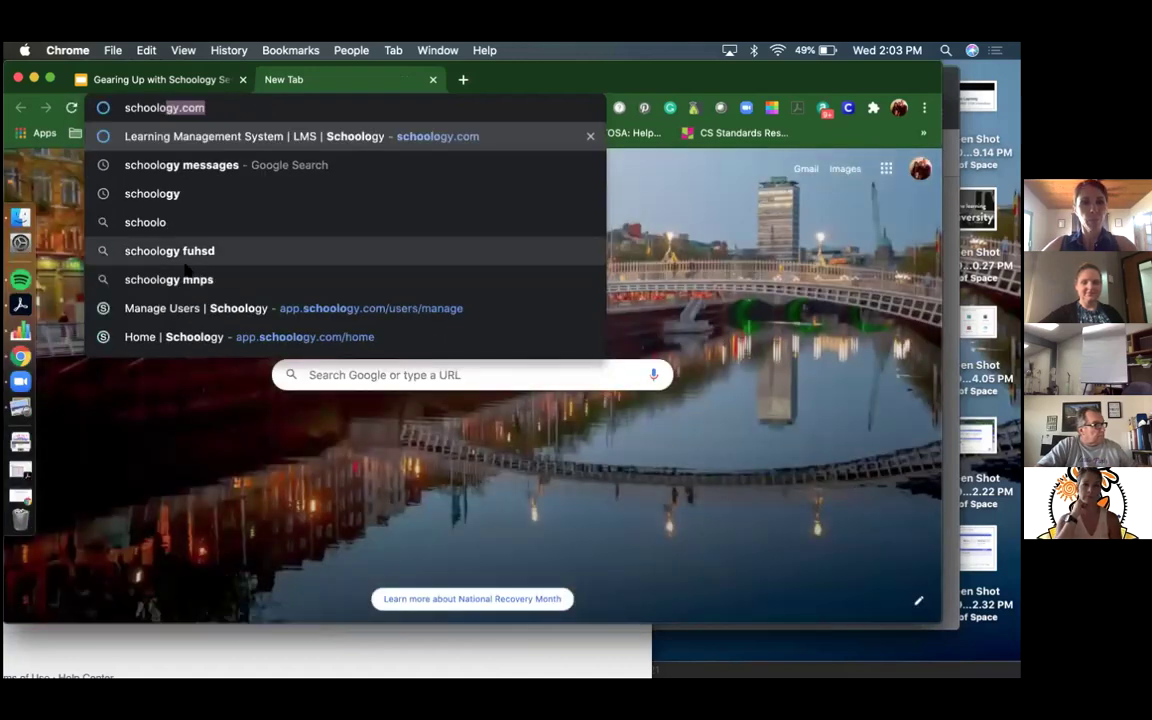
pyautogui.click(255, 136)
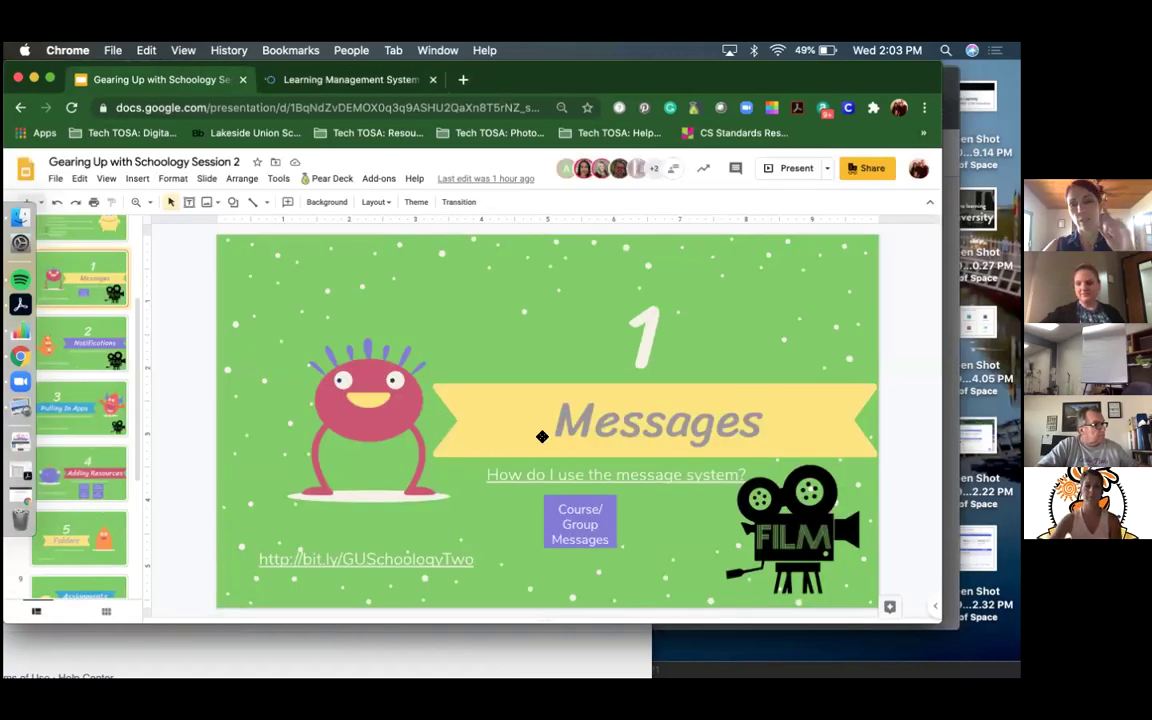
# - Check the links attached to the Messages banner and the film camera image on the Messages slide
pyautogui.click(566, 443)
pyautogui.click(520, 448)
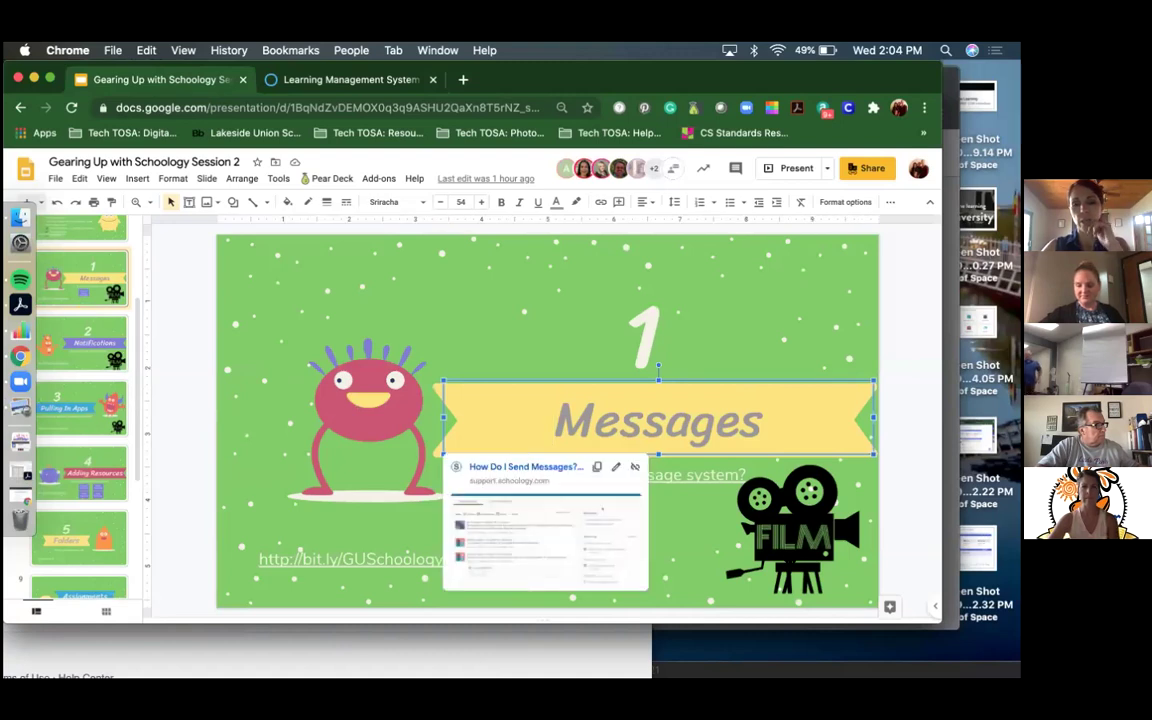
pyautogui.click(792, 528)
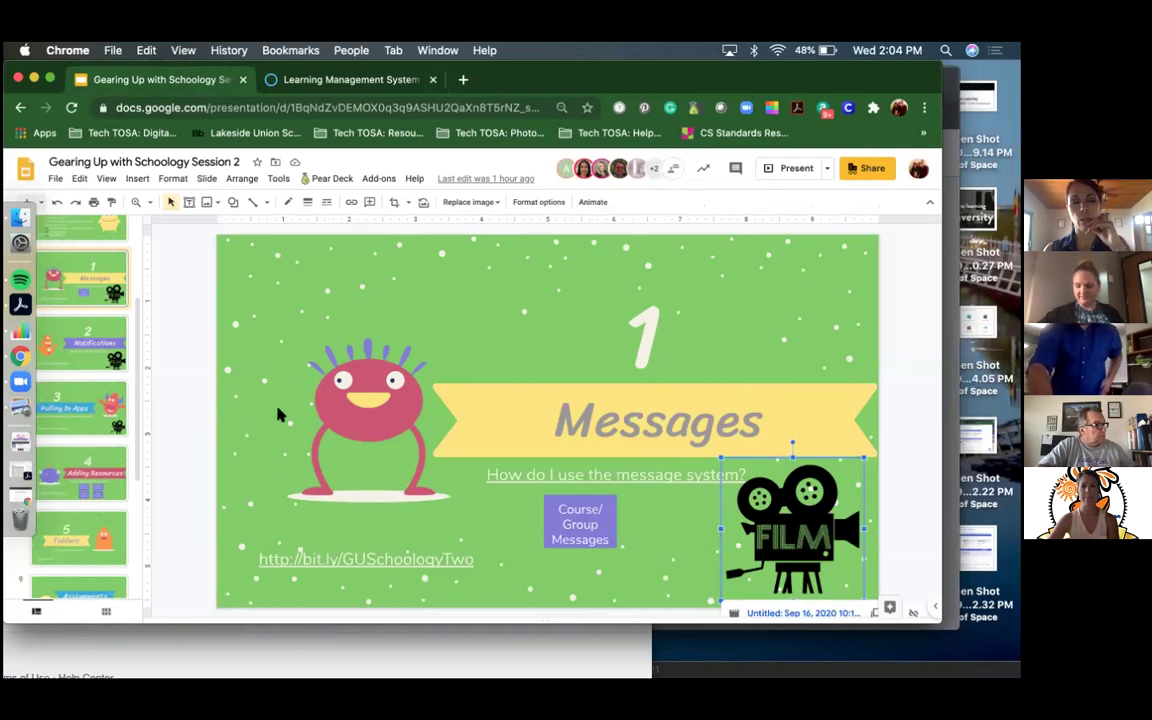
# - Switch to the Schoology site and open the home course dashboard, shifting the browser window slightly aside
pyautogui.click(378, 82)
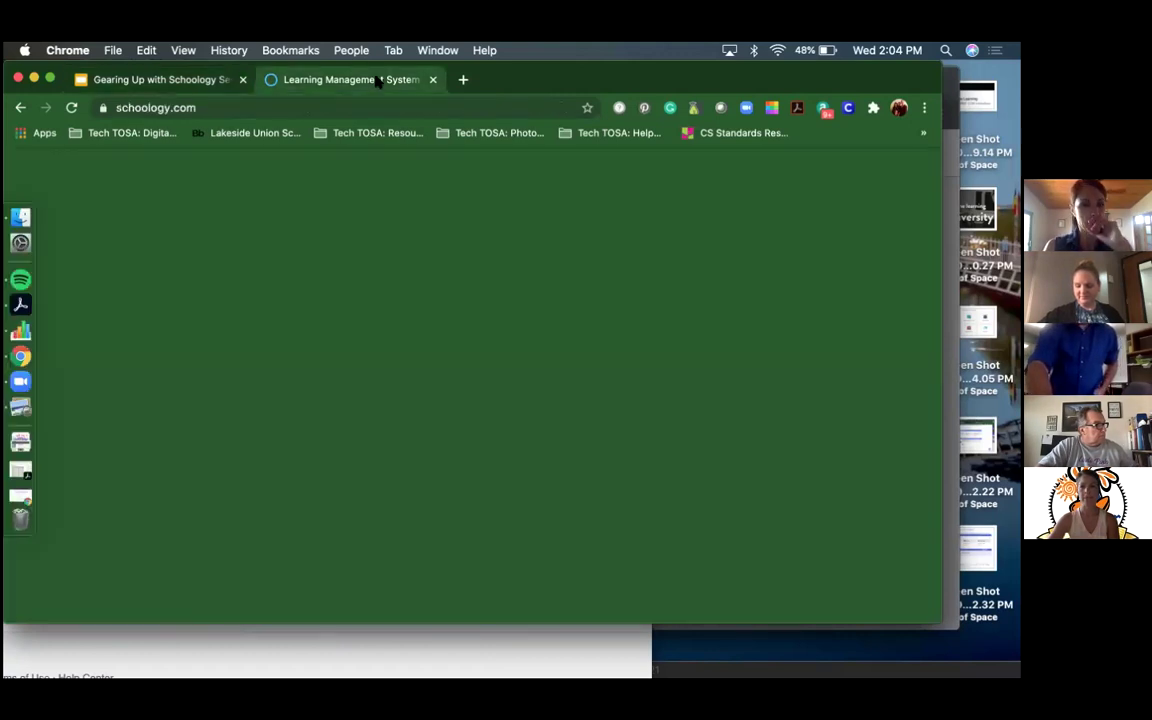
pyautogui.click(678, 172)
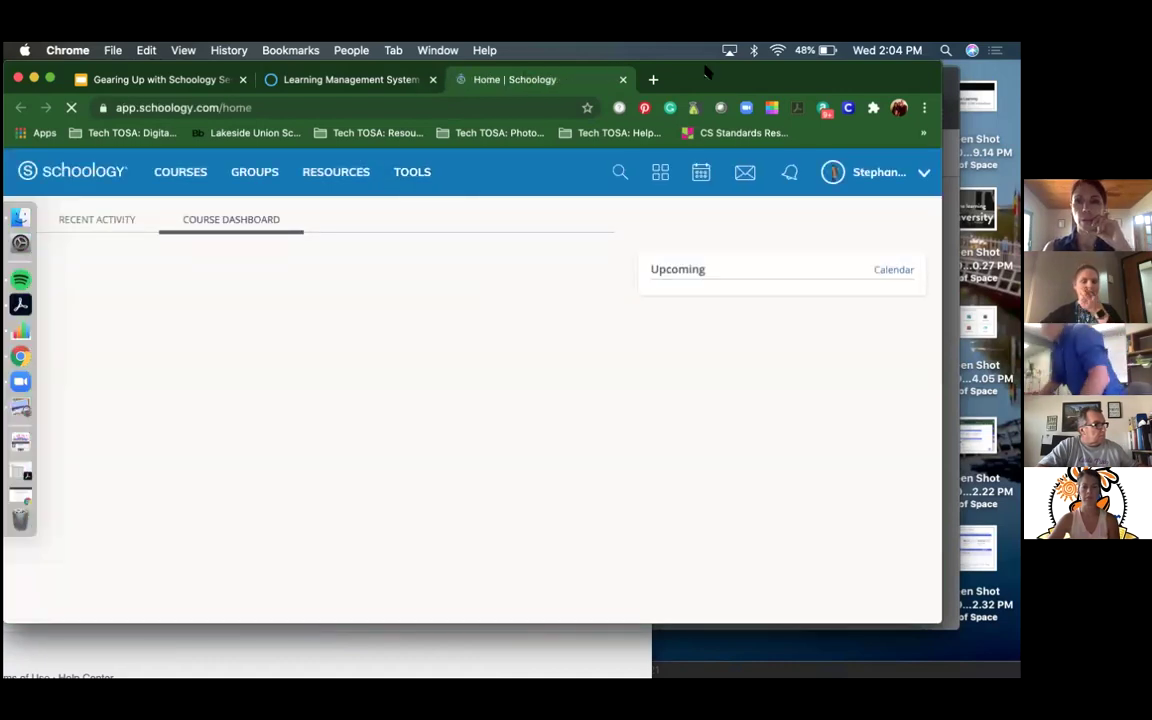
pyautogui.moveTo(618, 74); pyautogui.dragTo(672, 74)
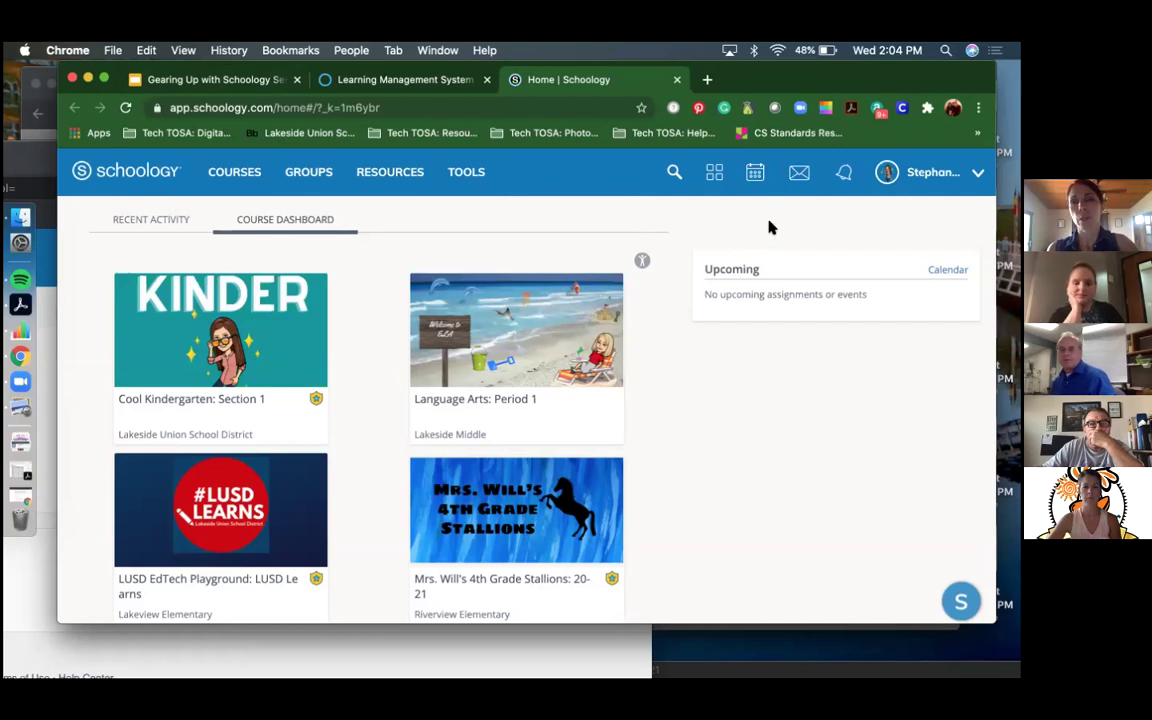
# - Address a new Schoology message to a district colleague found by first name and set its subject to "Hi"
pyautogui.click(799, 175)
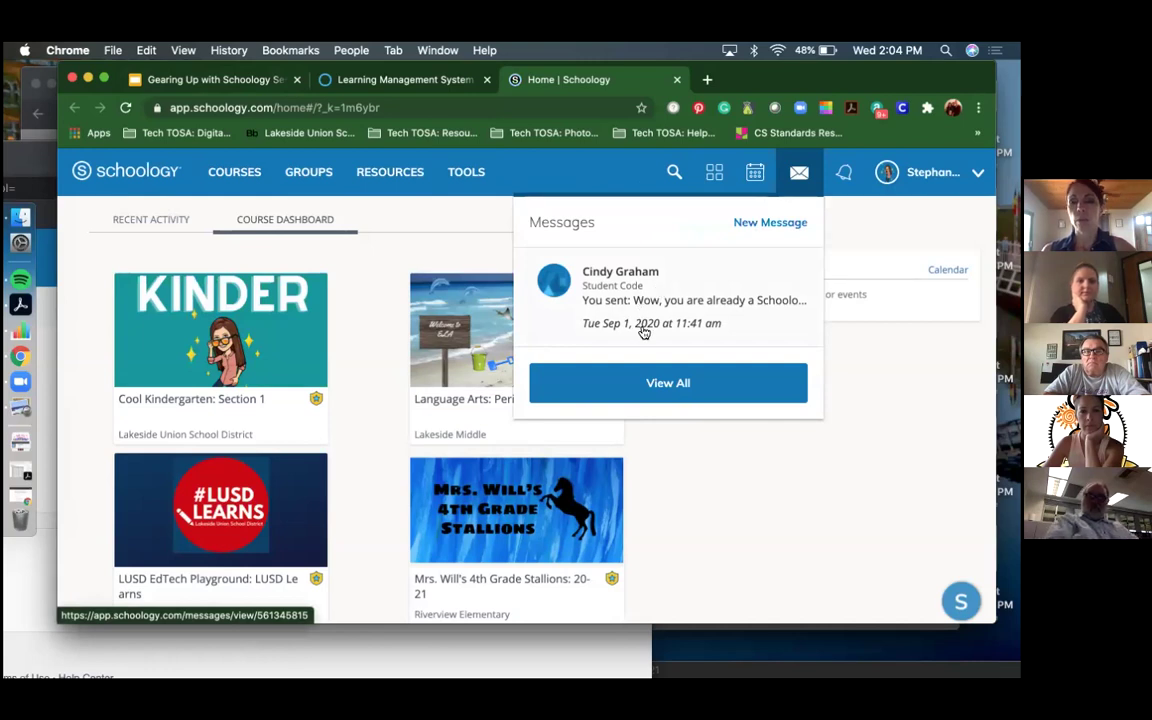
pyautogui.click(764, 224)
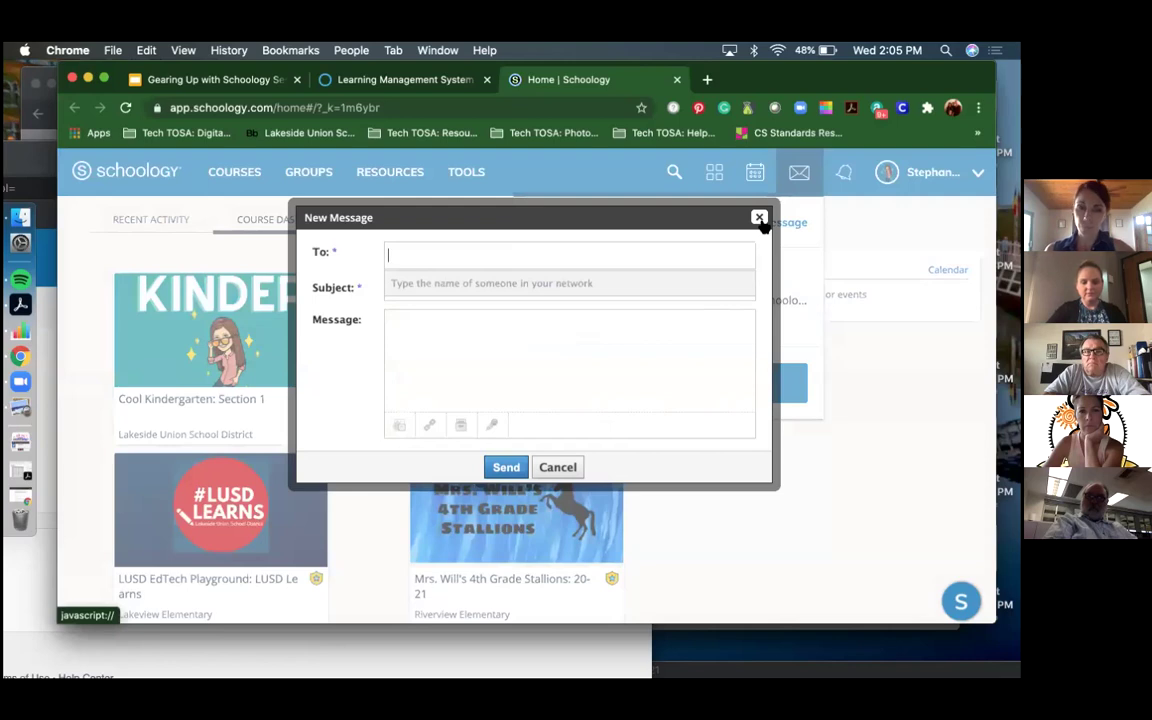
pyautogui.click(439, 256)
pyautogui.write('Kelly')
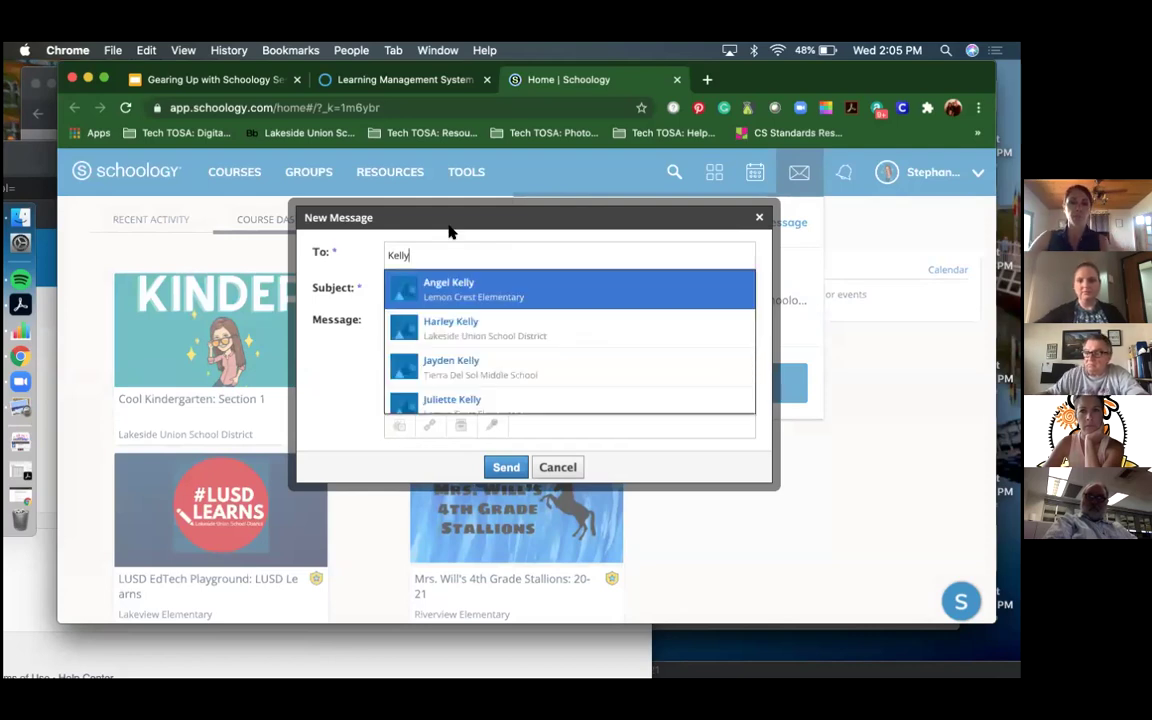
pyautogui.scroll(-3, 442, 375)
pyautogui.scroll(-1, 442, 374)
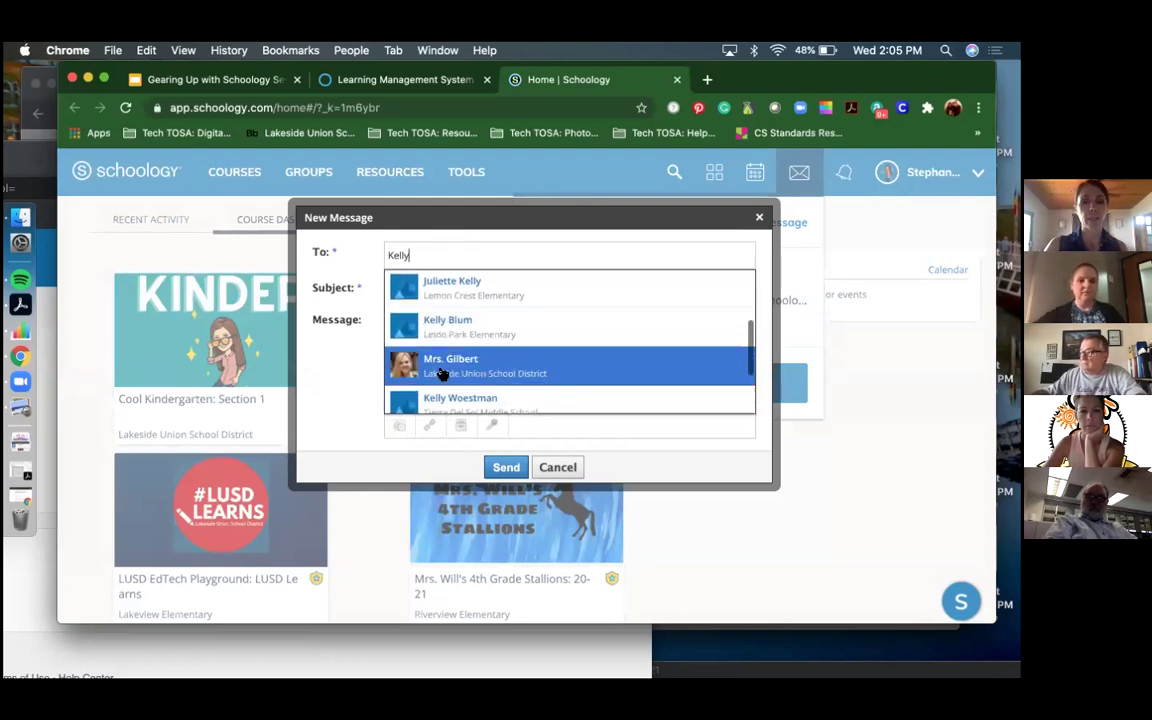
pyautogui.click(443, 369)
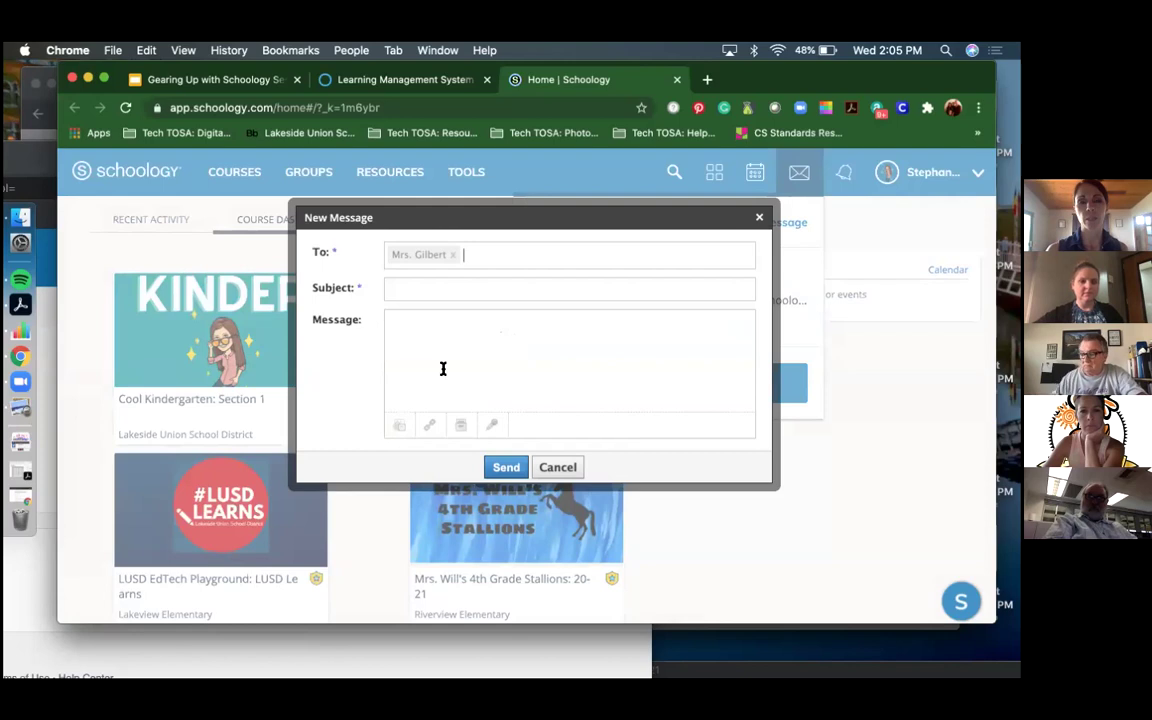
pyautogui.click(435, 291)
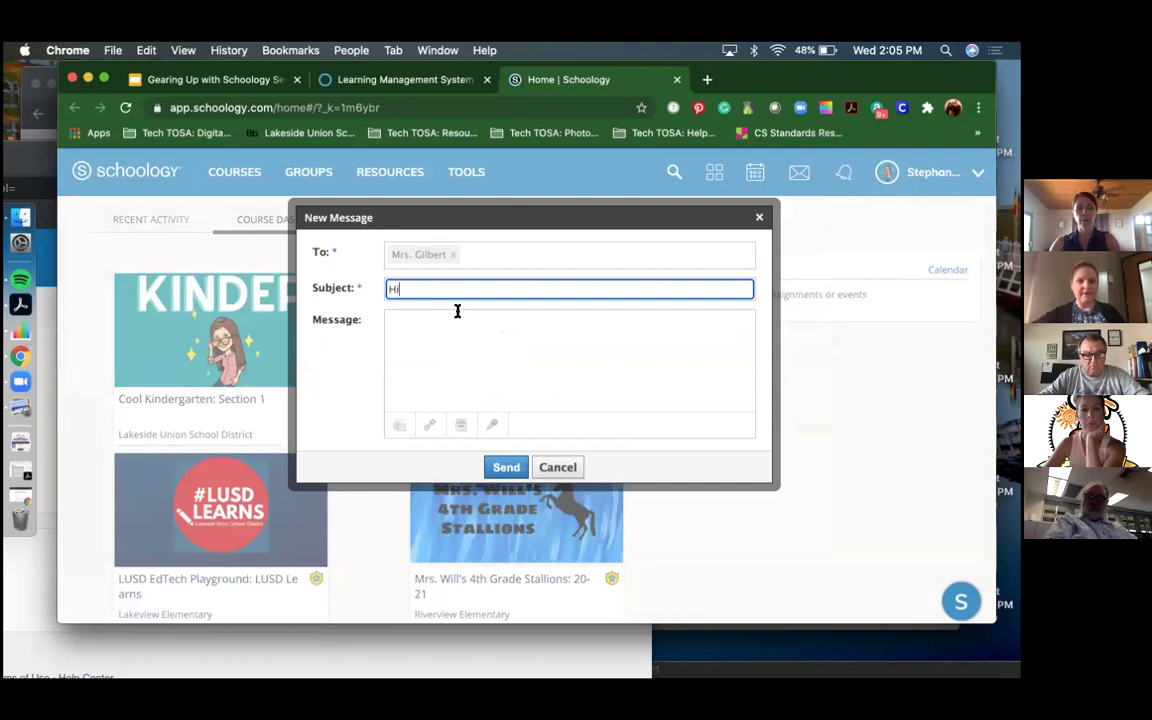
# - Record a short audio-only clip and insert it as an attachment to the new message
pyautogui.click(466, 365)
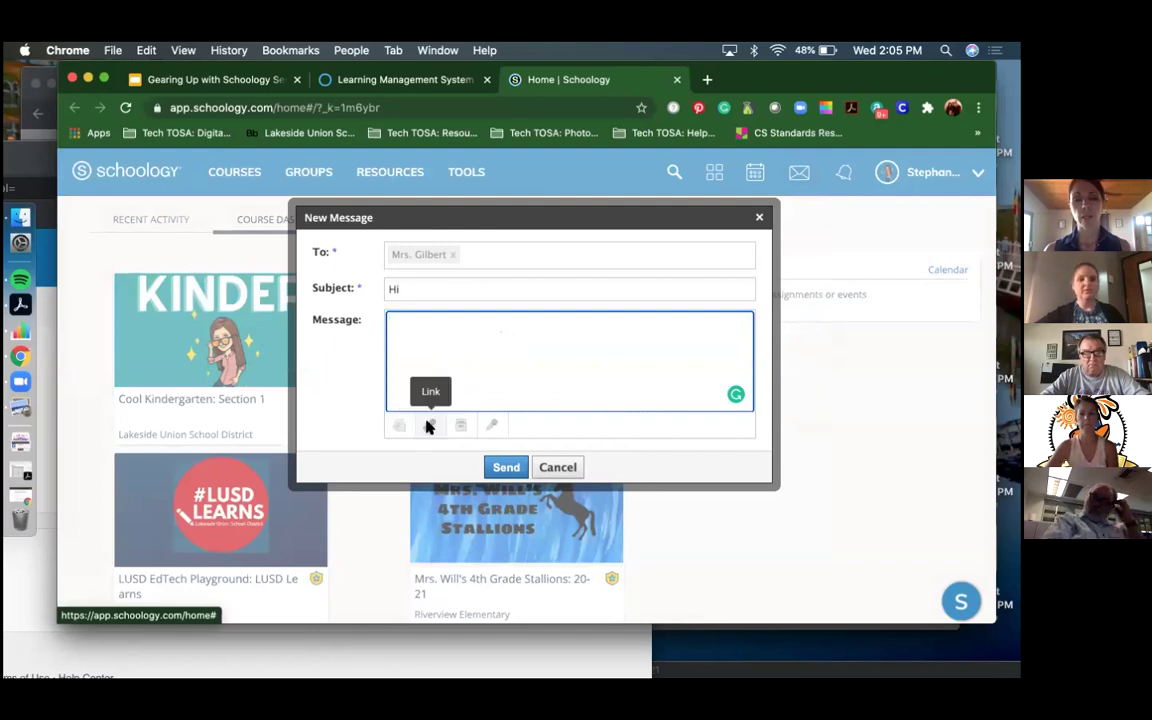
pyautogui.click(491, 425)
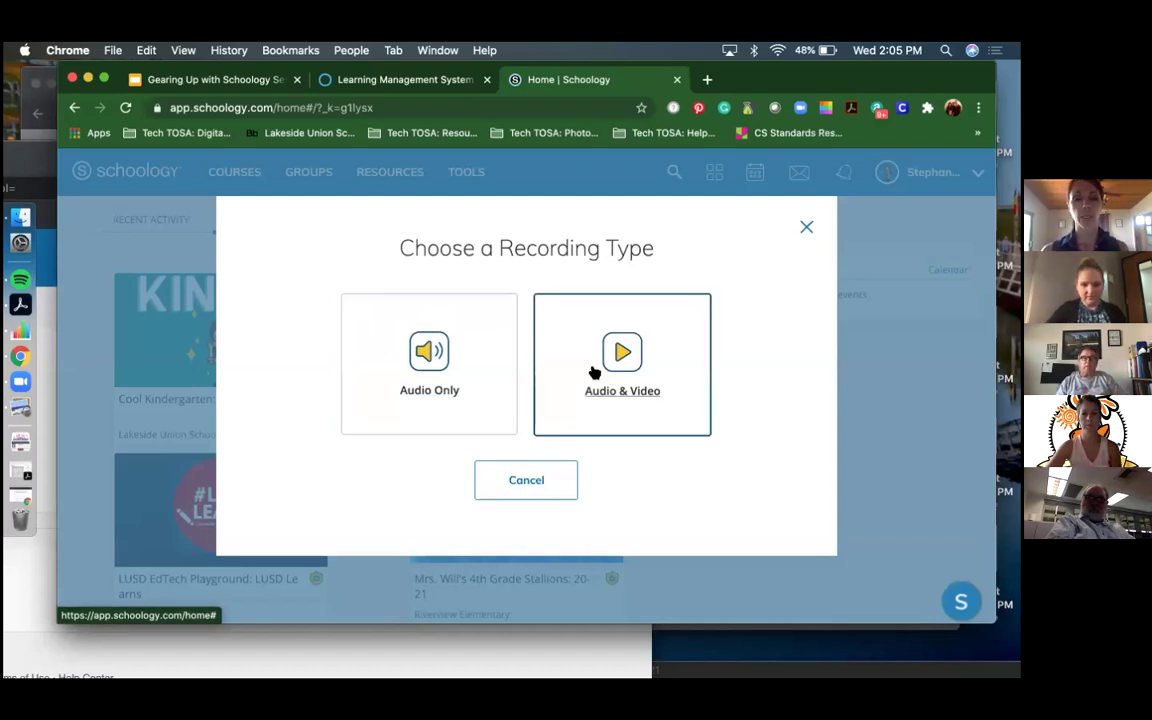
pyautogui.click(428, 352)
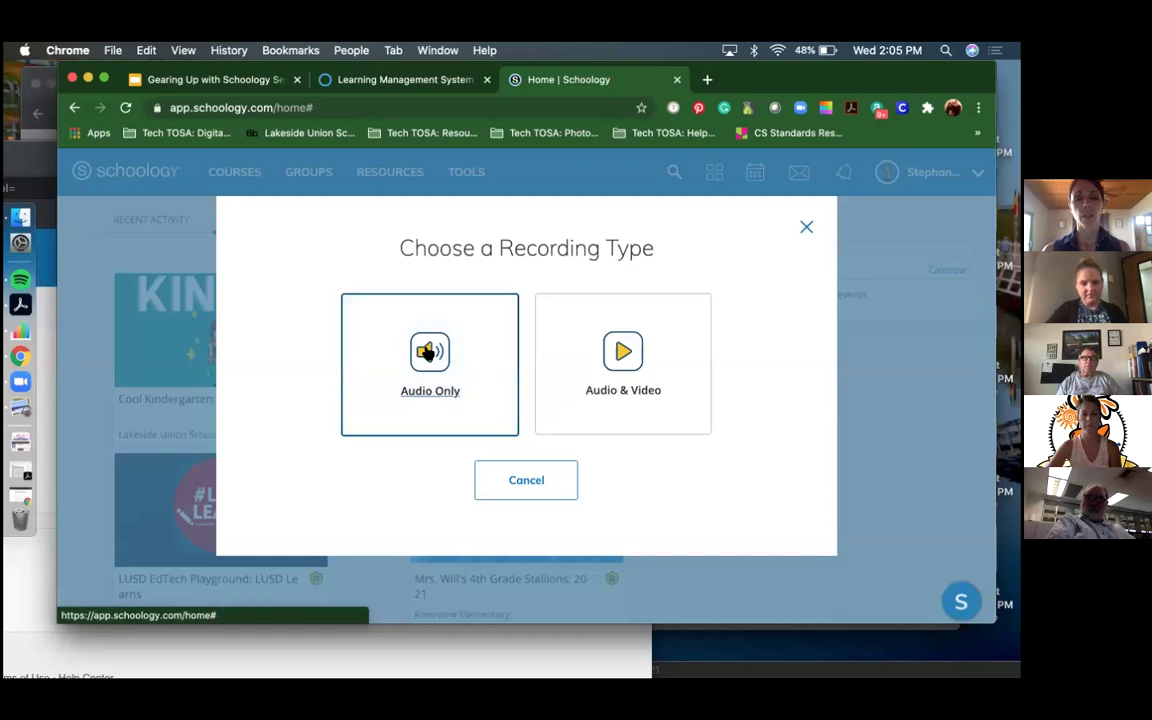
pyautogui.scroll(-1, 428, 352)
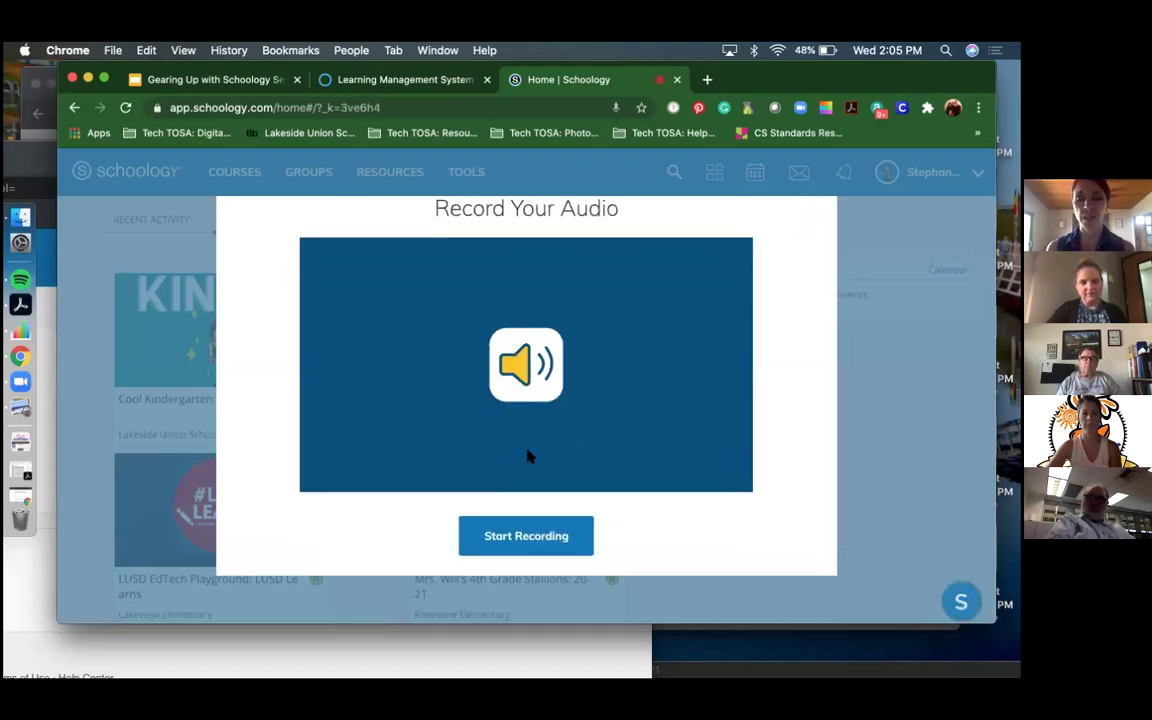
pyautogui.click(529, 537)
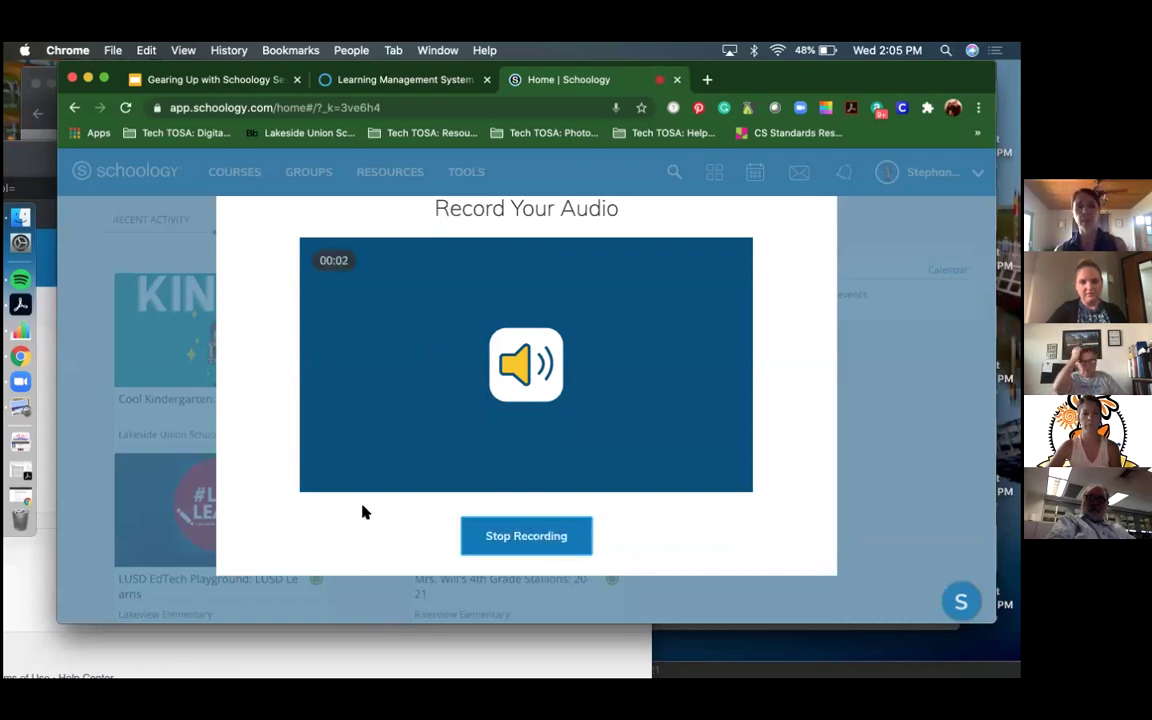
pyautogui.scroll(-1, 484, 427)
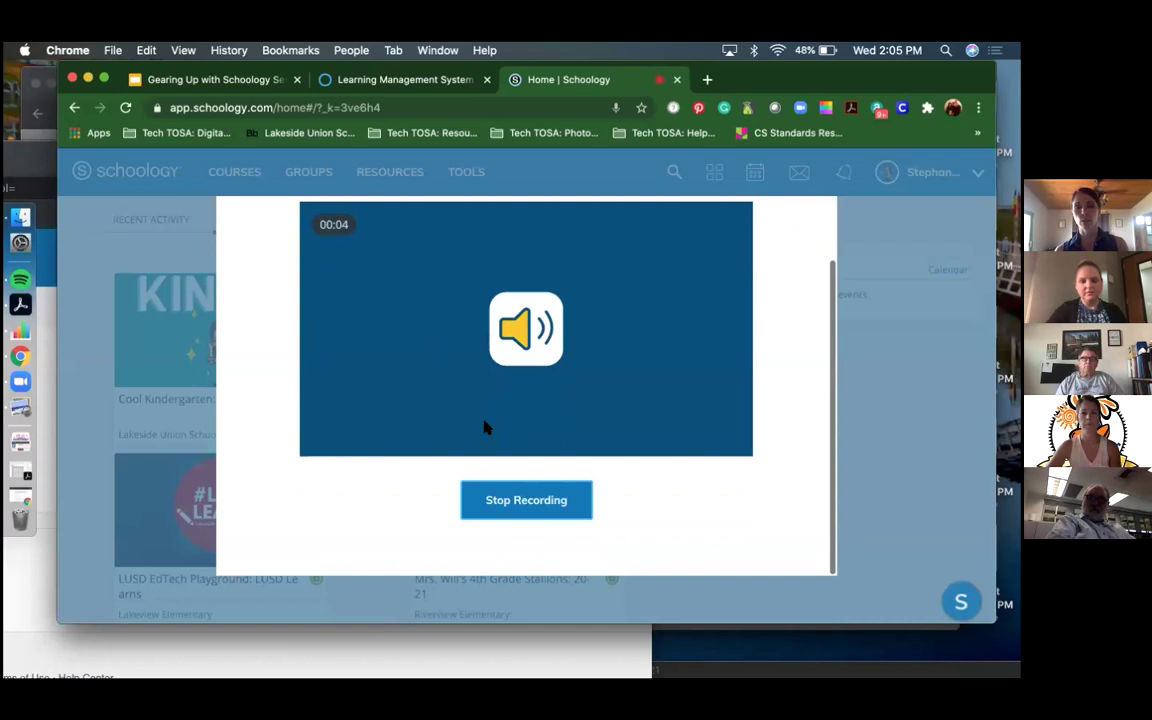
pyautogui.click(517, 499)
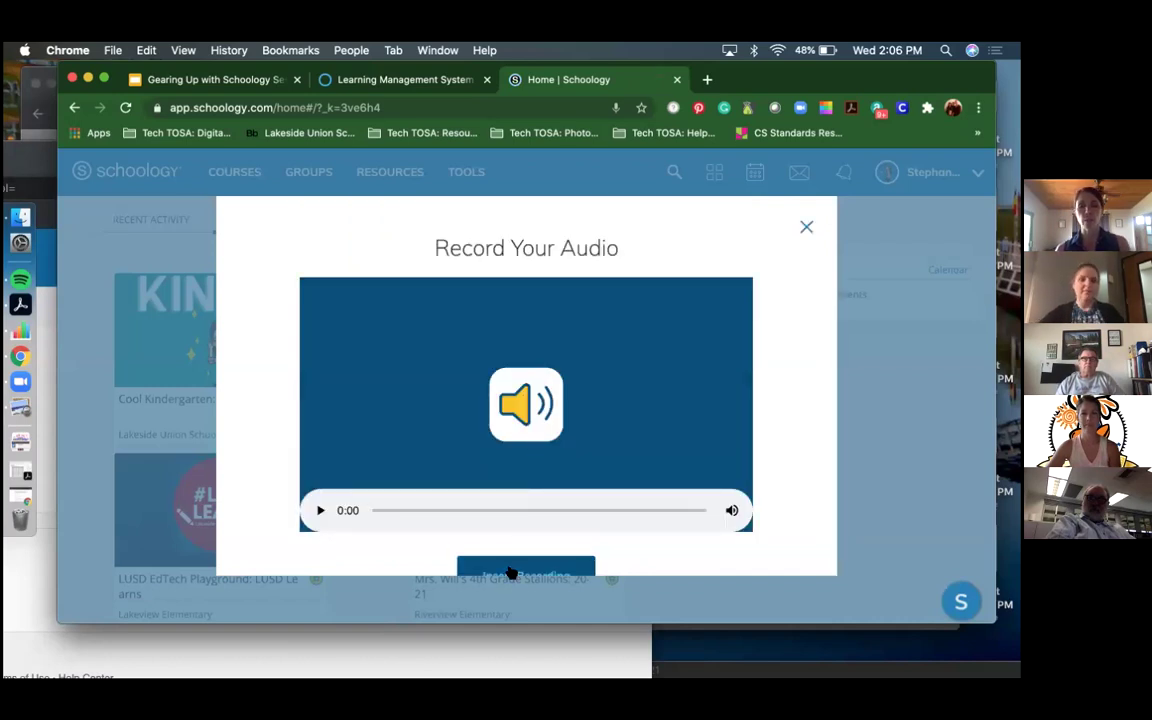
pyautogui.click(511, 572)
# - Write "Have a great day!" as the message body and send the message
pyautogui.click(448, 325)
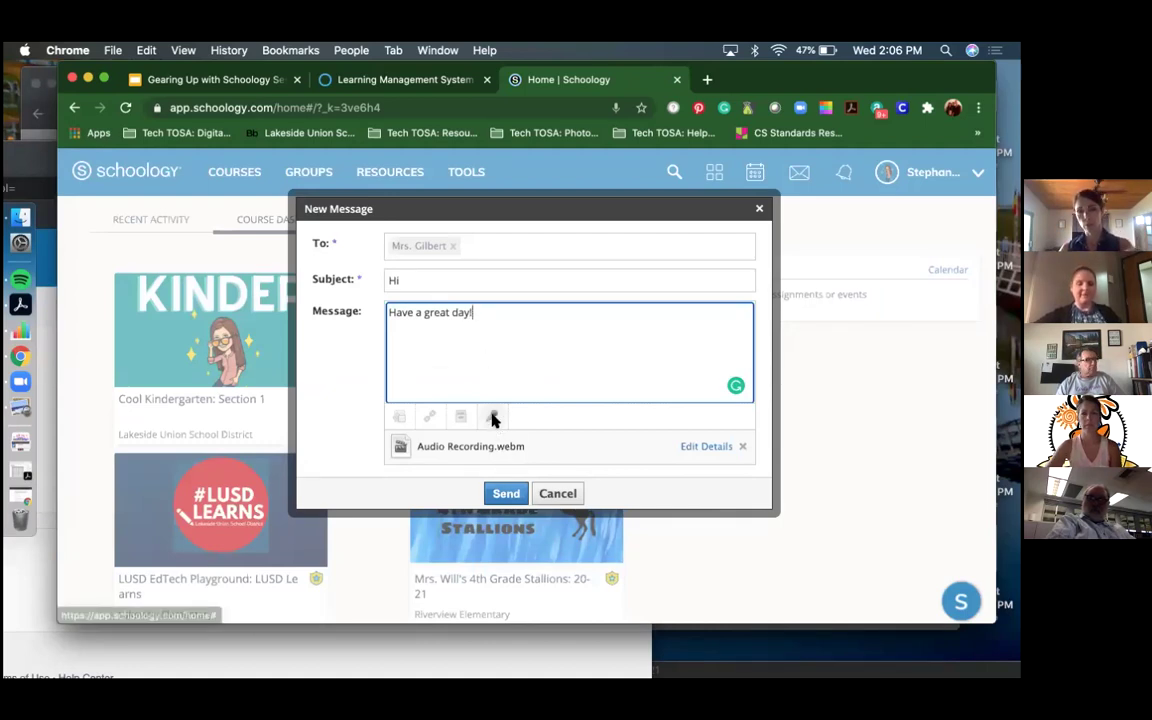
pyautogui.click(500, 495)
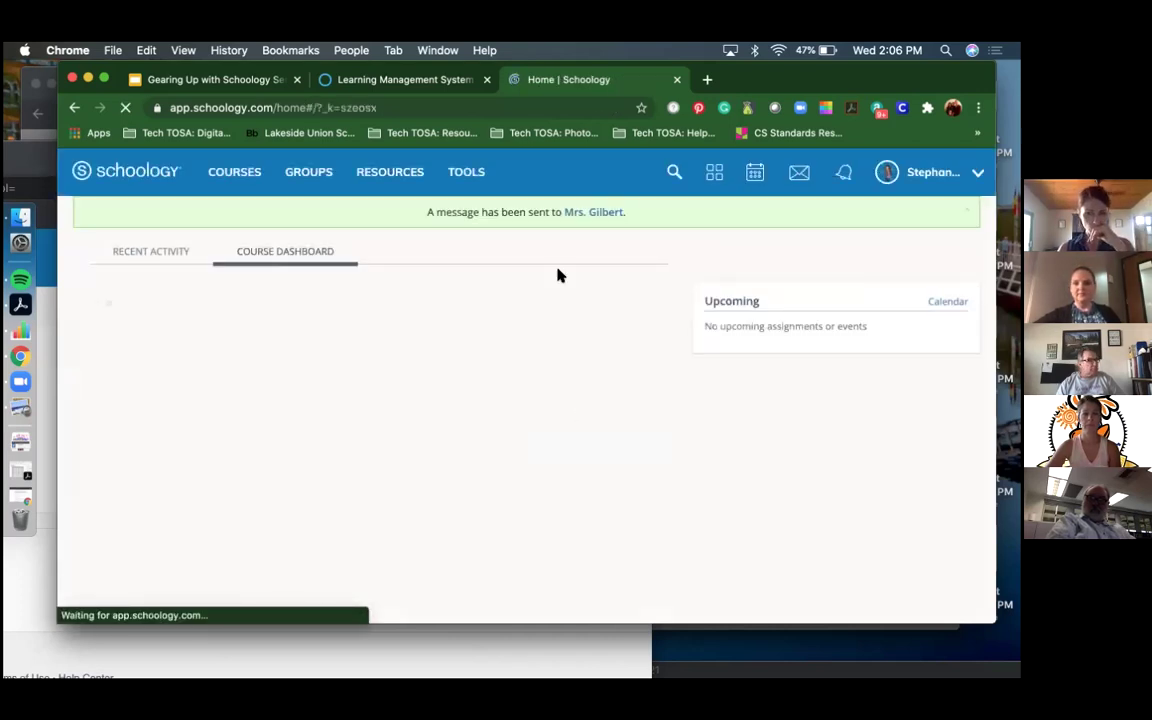
# - Open the "Student Code" conversation from the recent messages and show its empty reply box
pyautogui.click(798, 174)
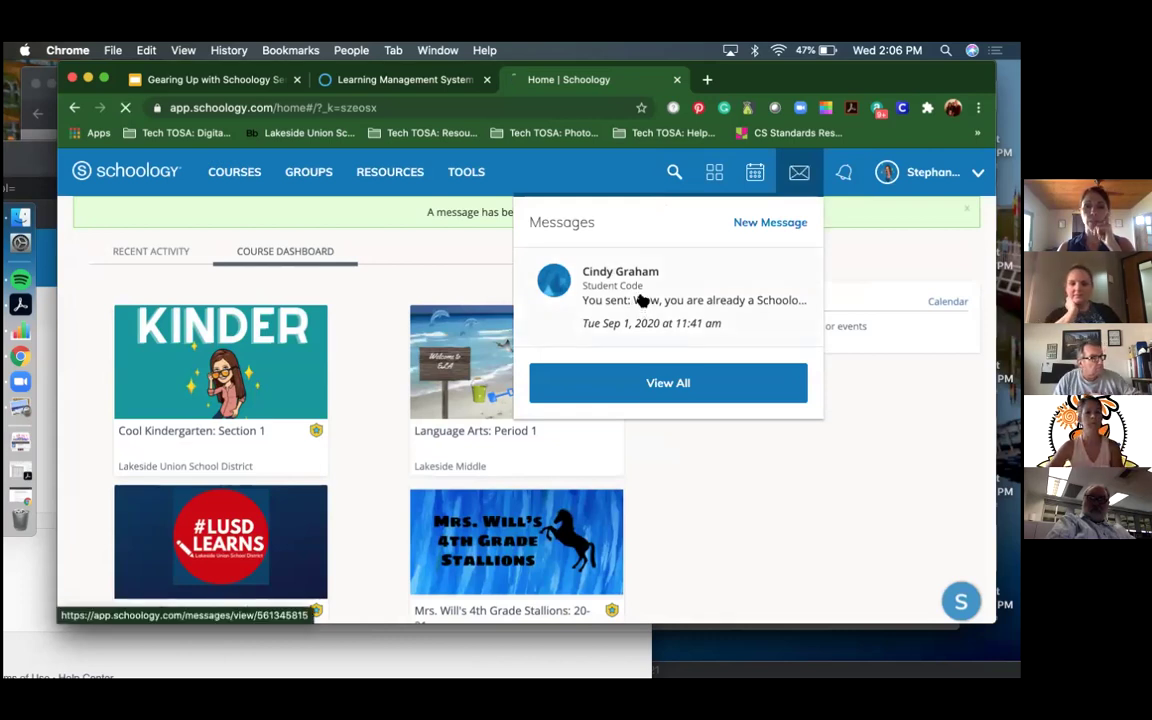
pyautogui.click(641, 300)
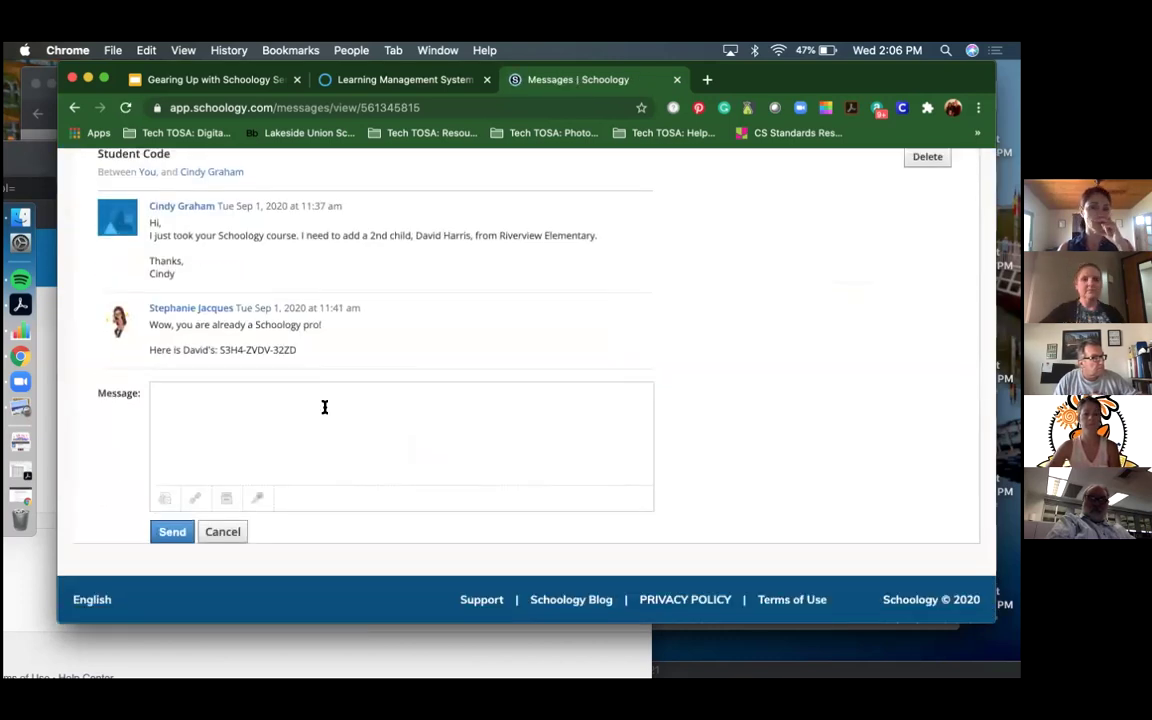
pyautogui.click(247, 414)
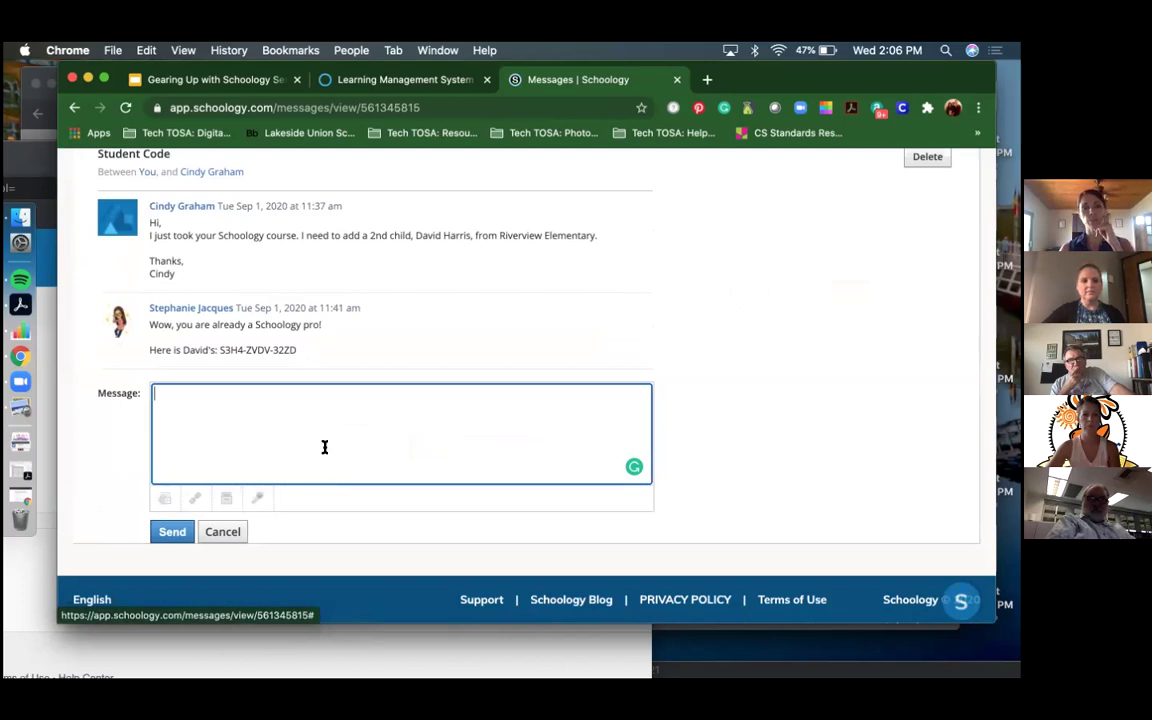
pyautogui.scroll(3, 324, 445)
# - Delete the "Student Code" thread from the sent messages and return to the inbox
pyautogui.click(208, 254)
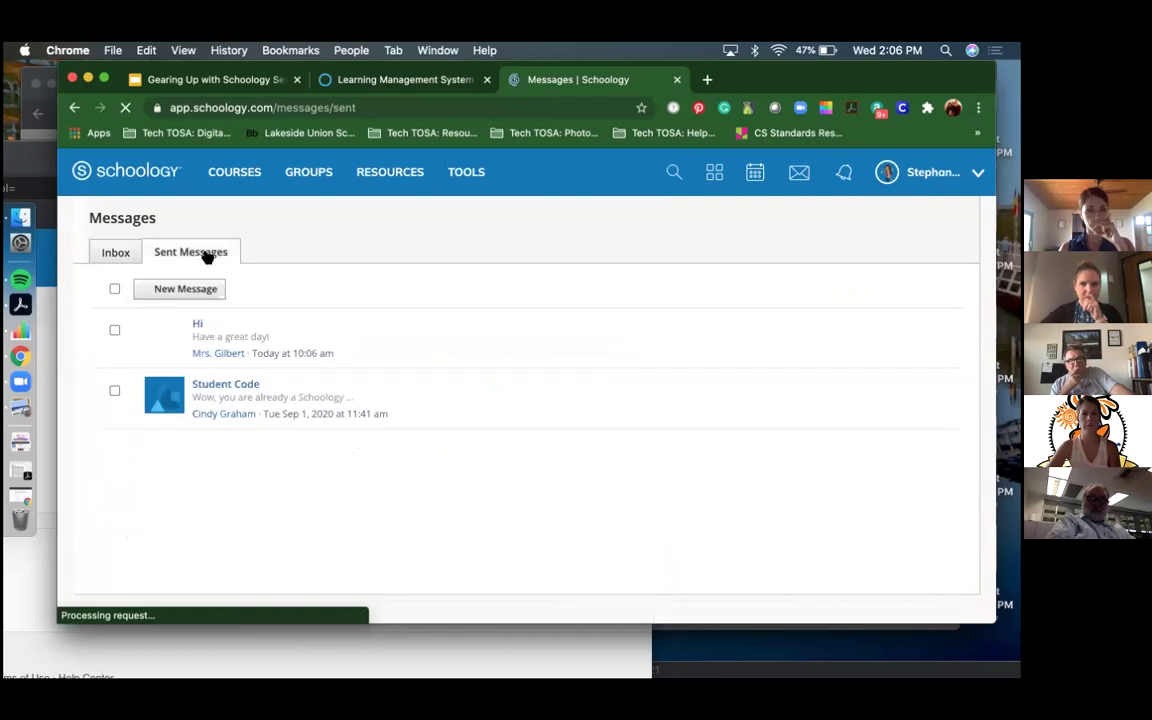
pyautogui.click(949, 391)
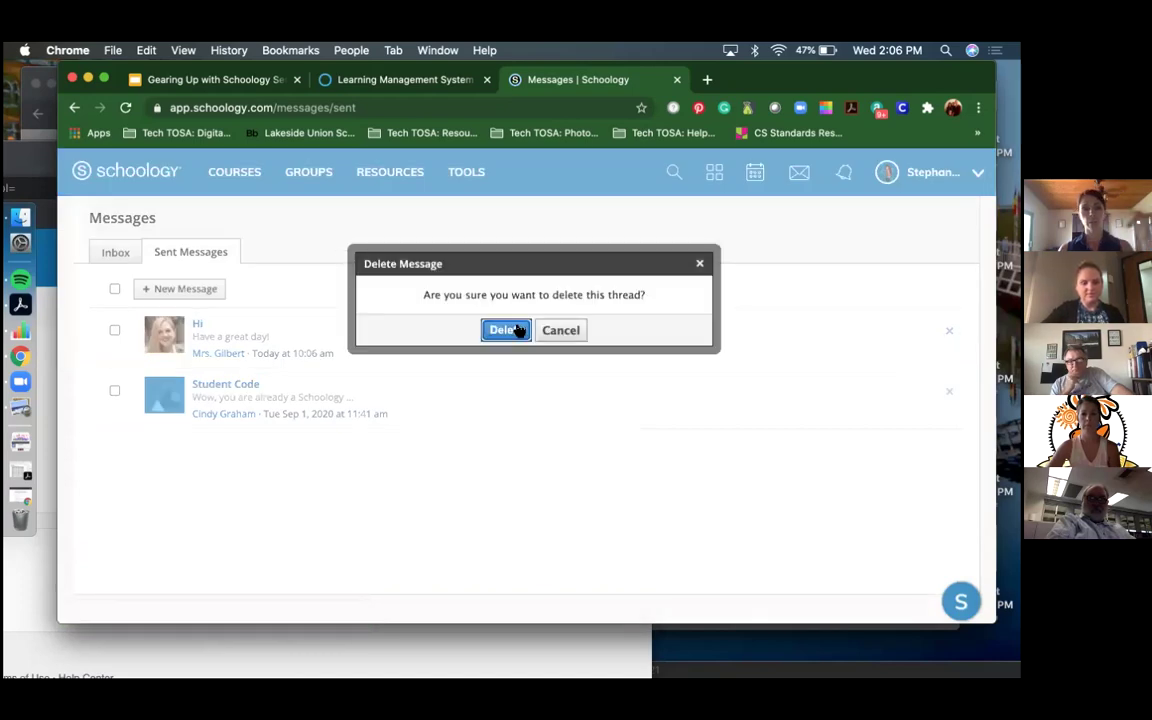
pyautogui.click(517, 330)
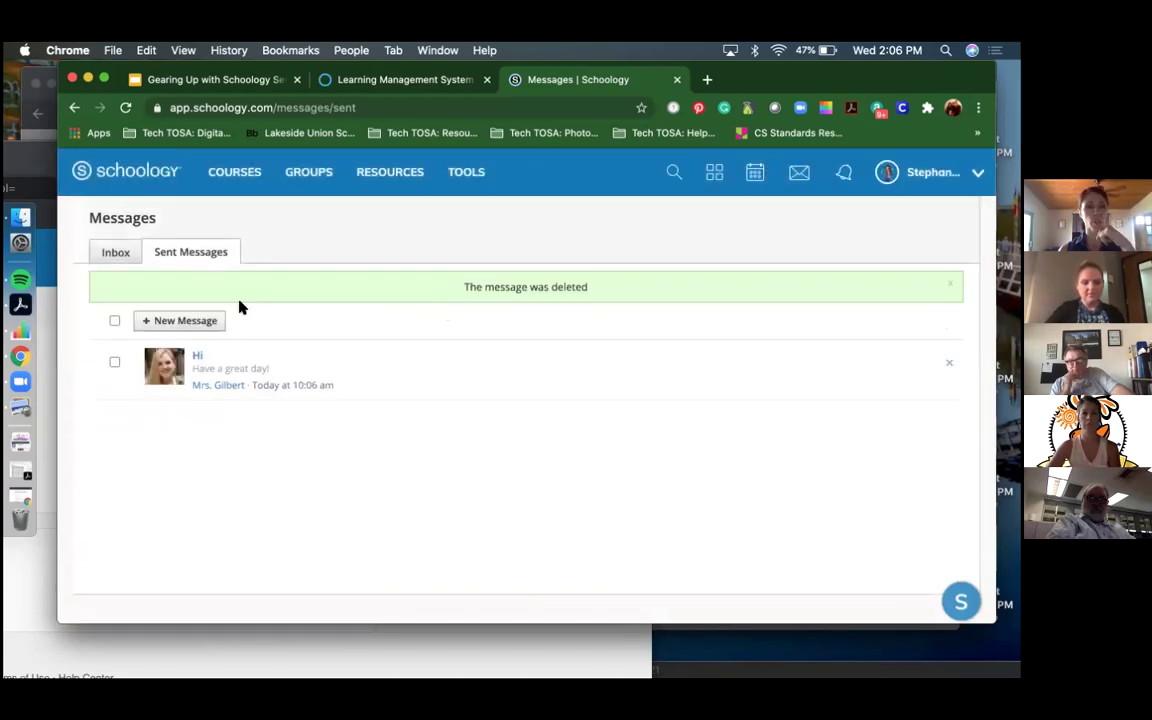
pyautogui.click(116, 252)
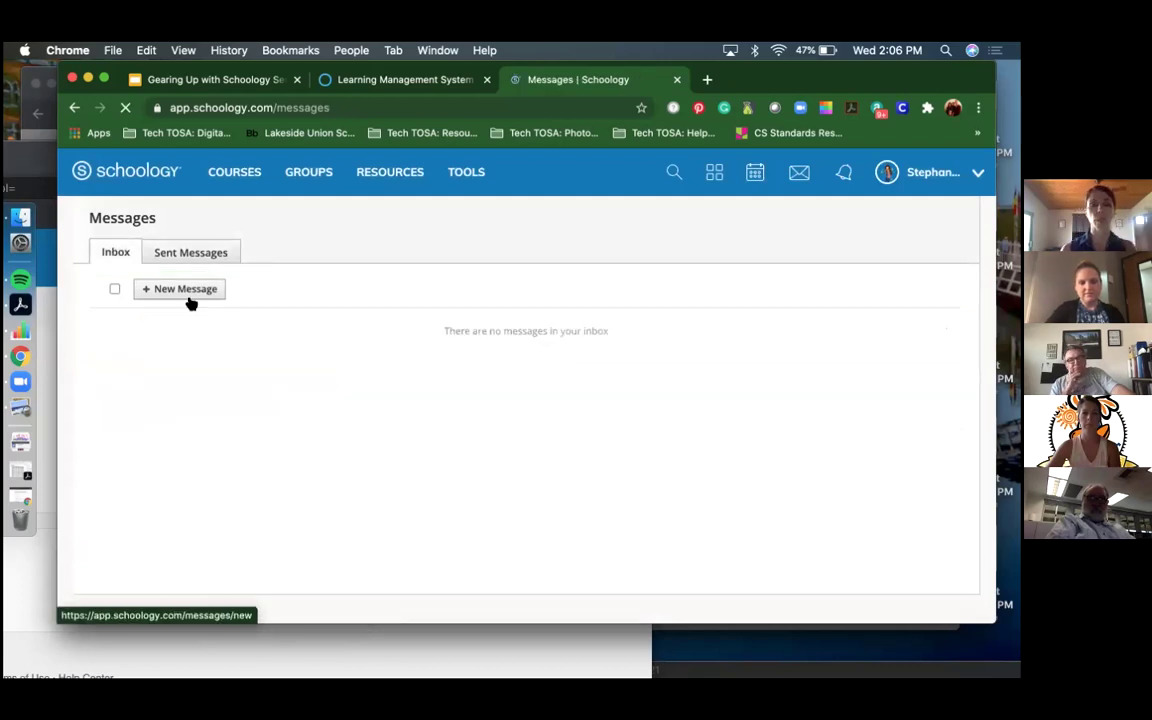
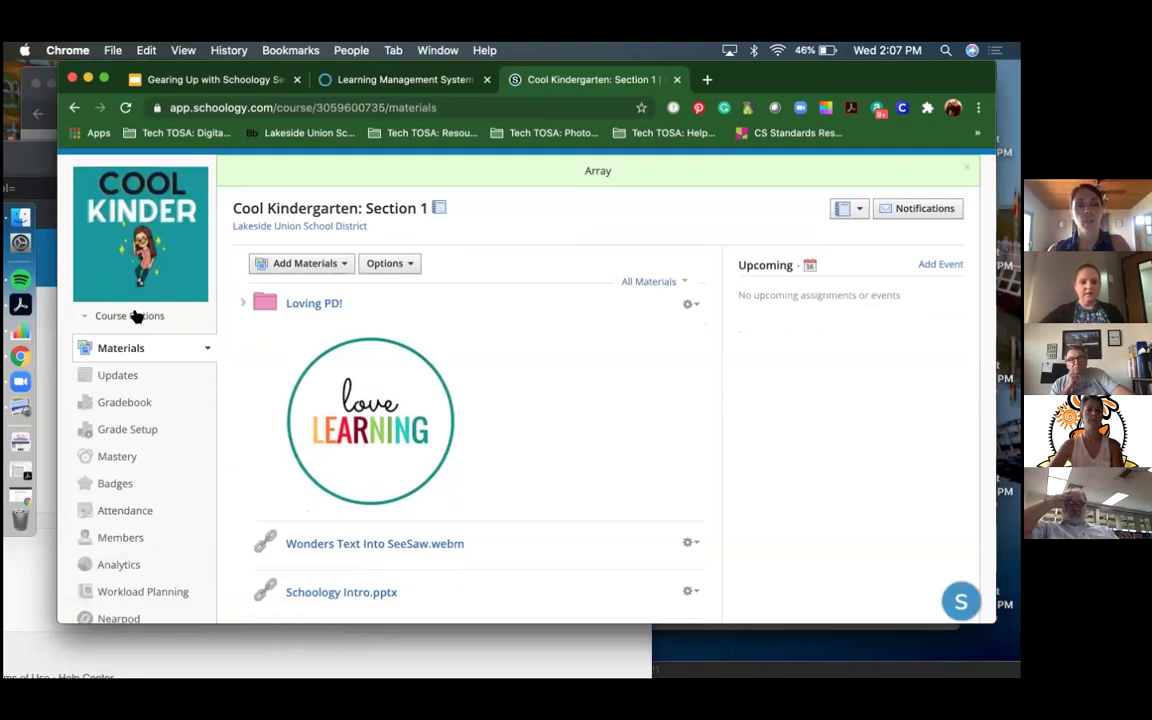
# - Start a course message from Cool Kindergarten: Section 1, address it to Members, and close it unsent
pyautogui.click(137, 316)
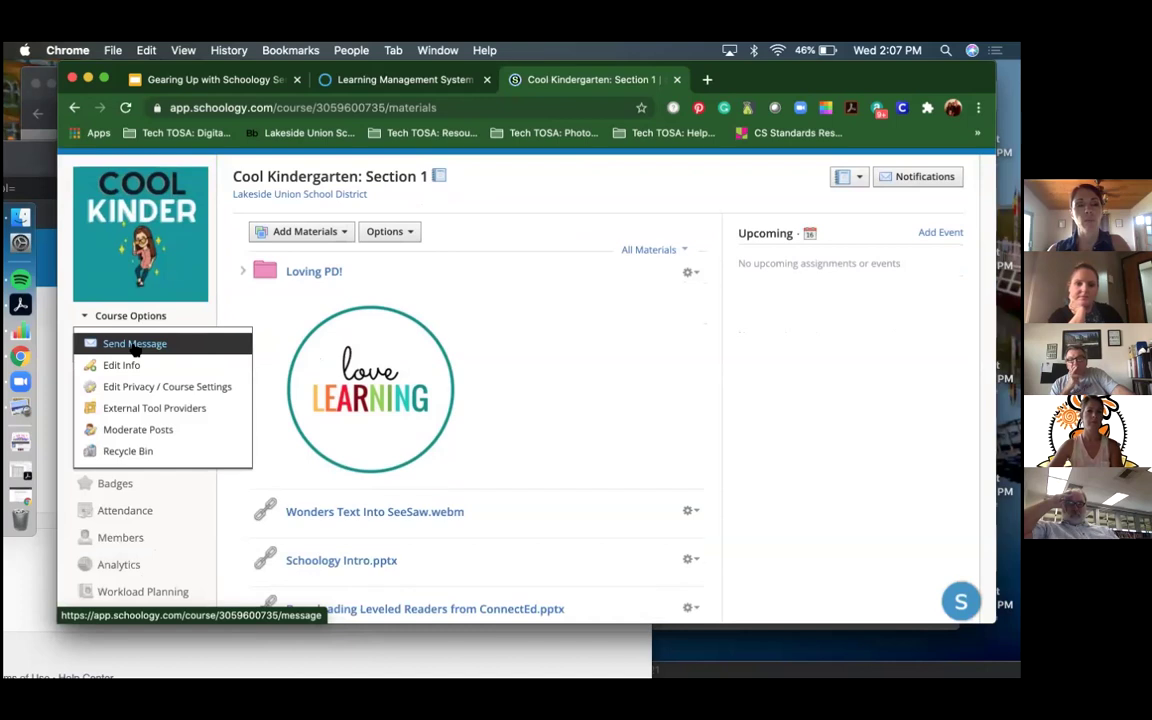
pyautogui.click(135, 344)
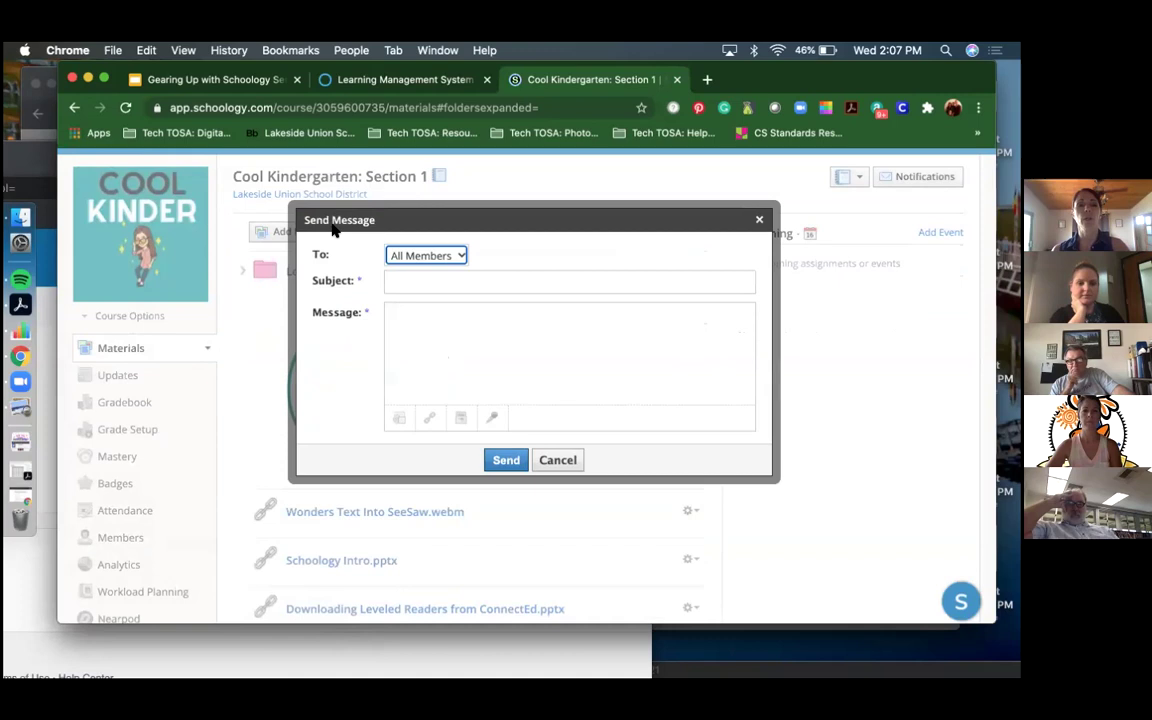
pyautogui.click(461, 257)
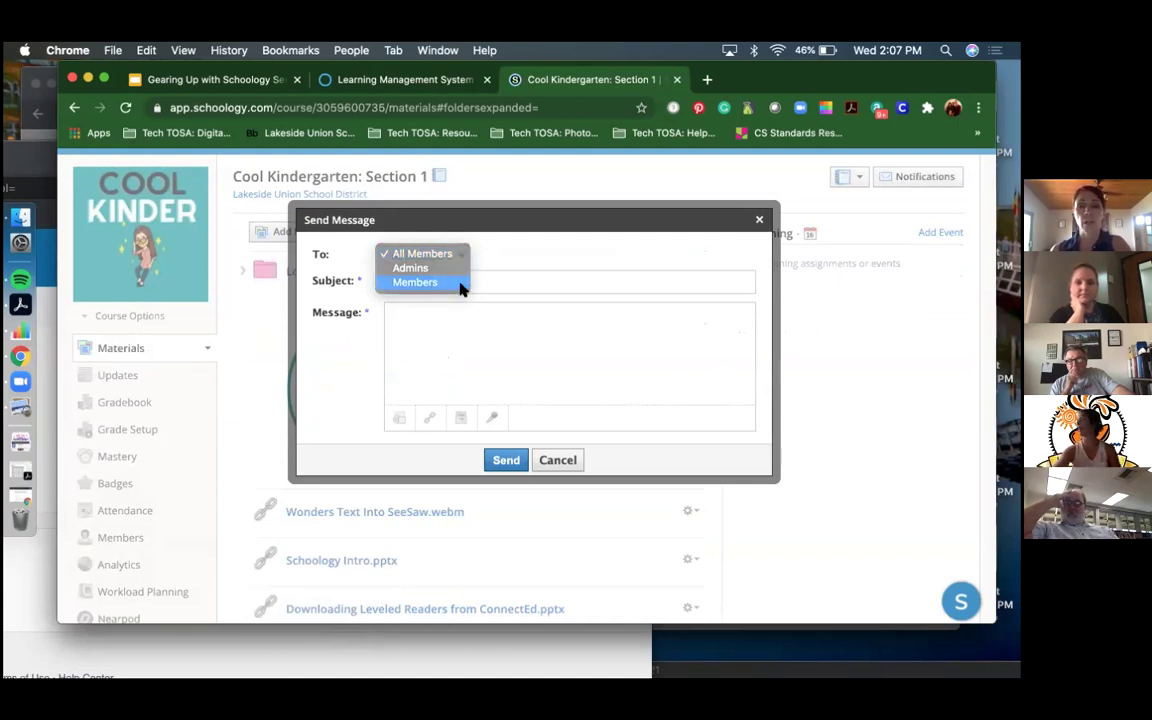
pyautogui.click(460, 283)
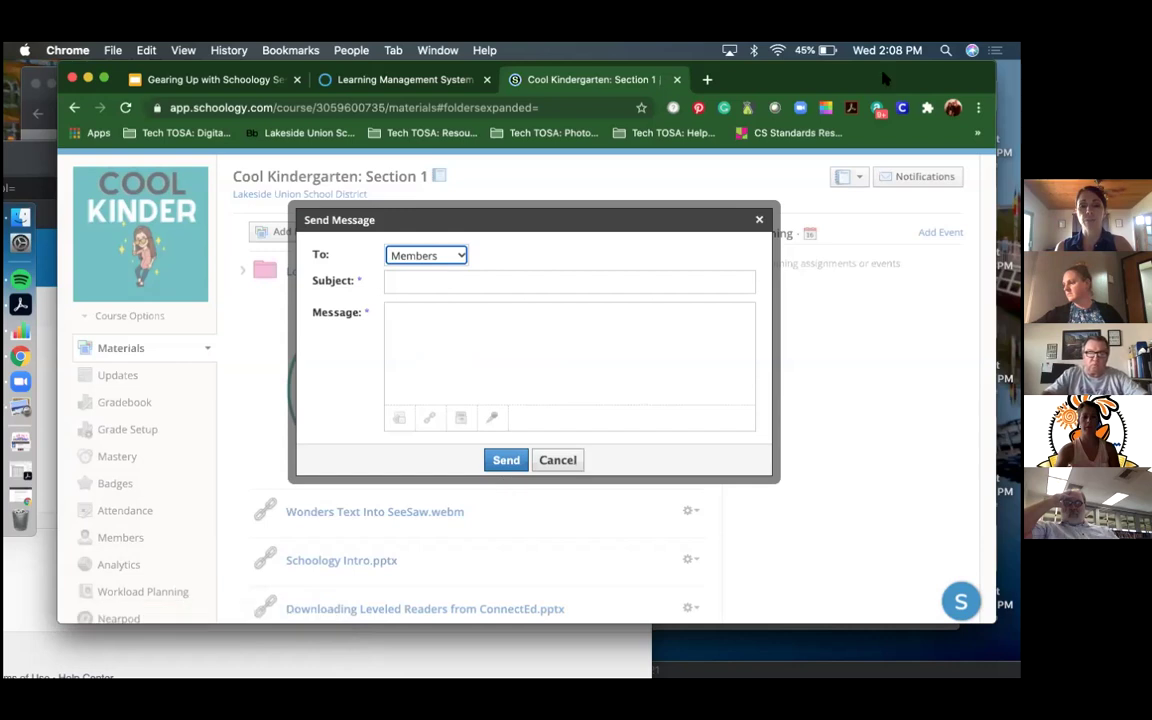
pyautogui.click(759, 219)
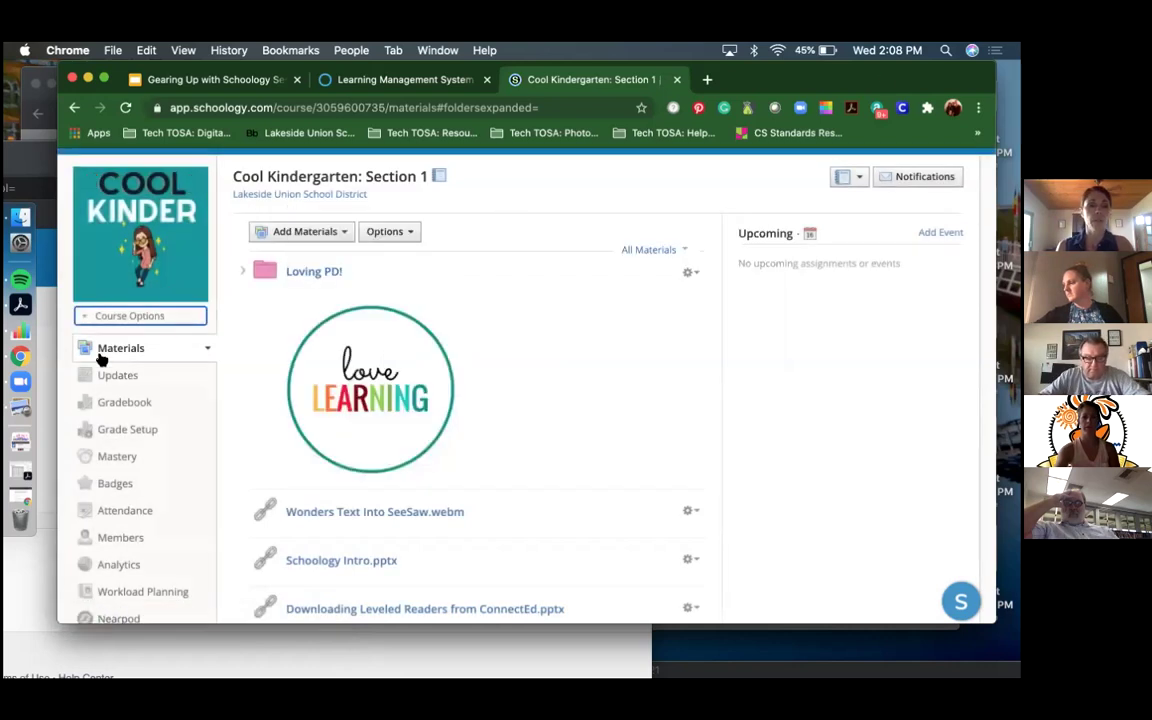
# - Open the TDS Teachers group, start a group message addressed to Members, and close it unsent
pyautogui.scroll(1, 290, 300)
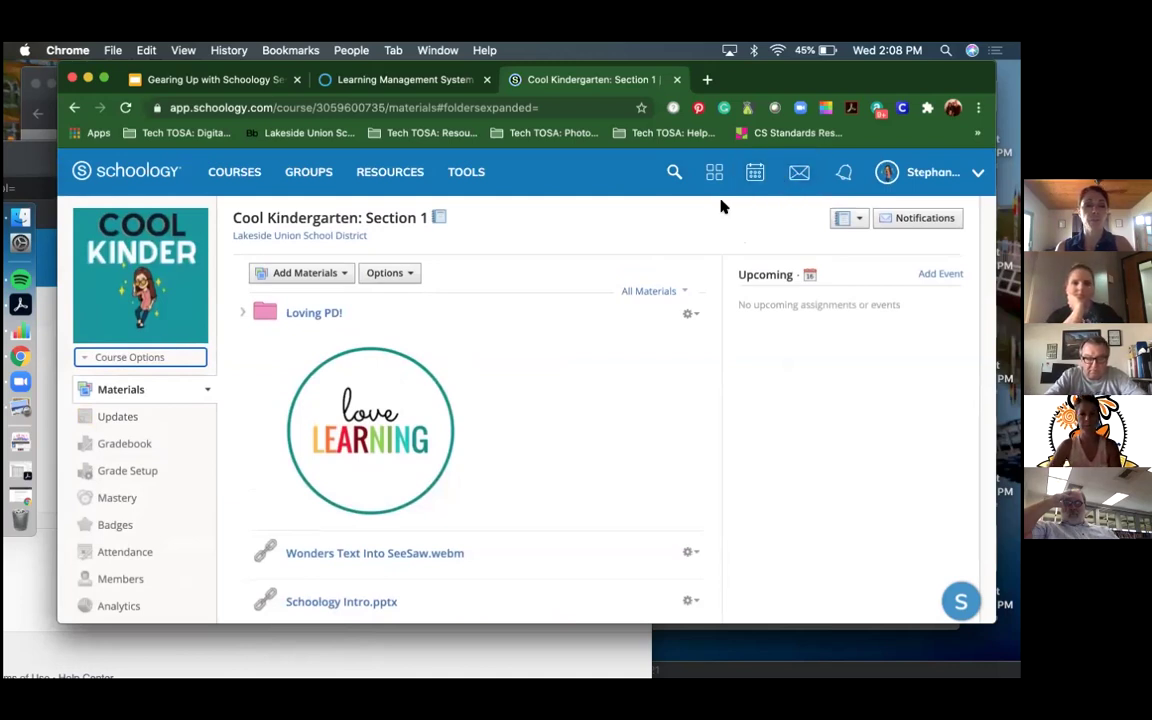
pyautogui.click(313, 174)
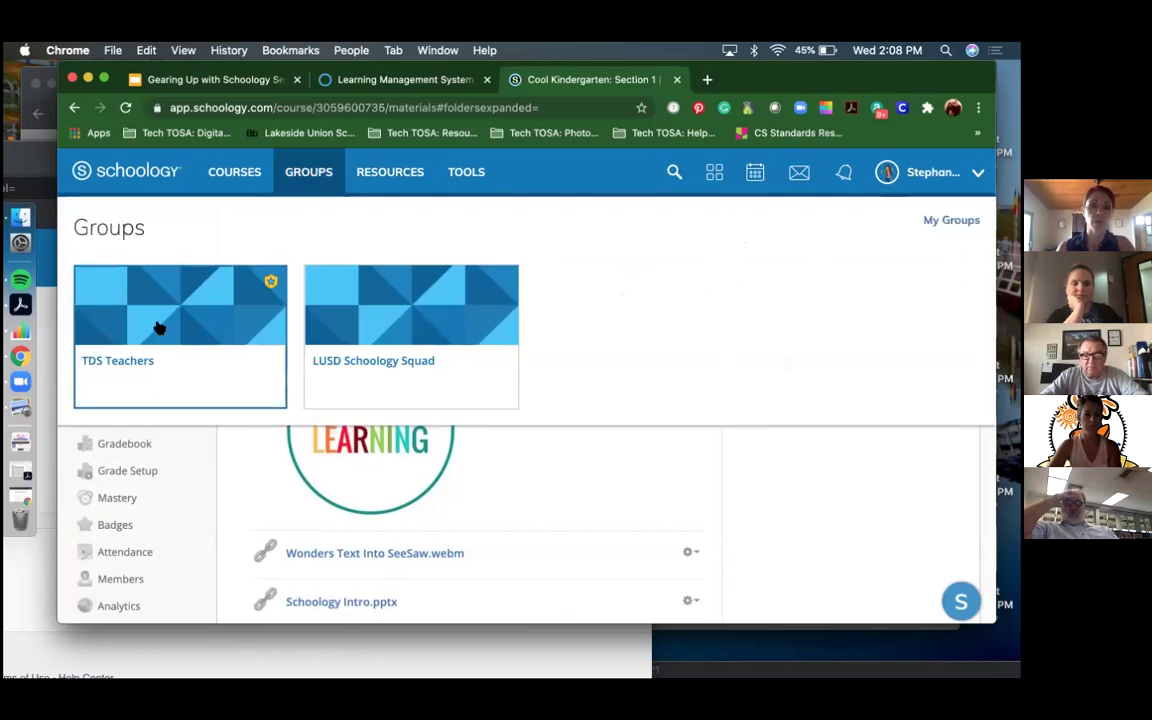
pyautogui.click(158, 327)
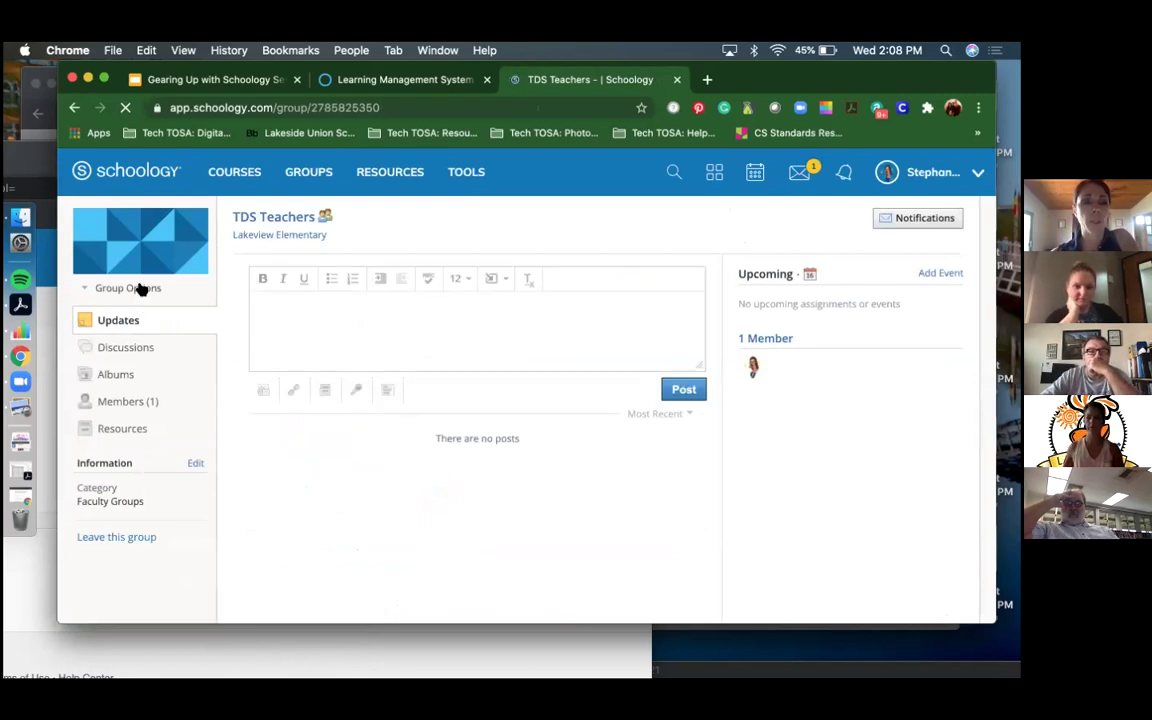
pyautogui.click(141, 288)
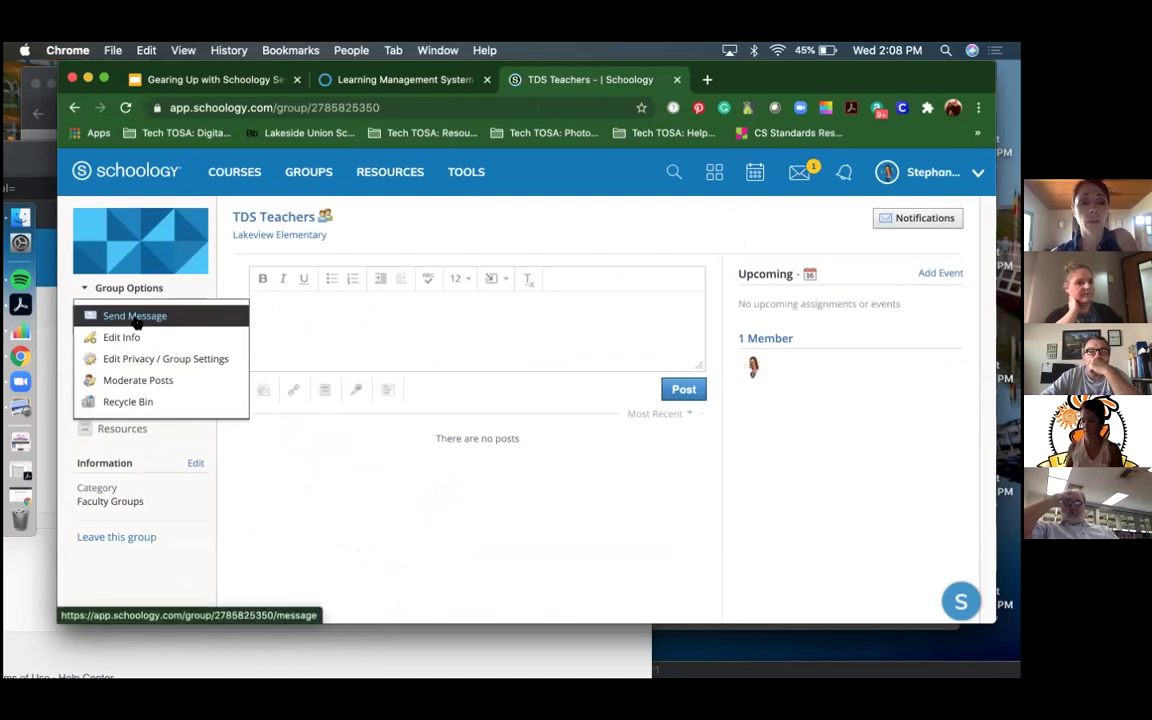
pyautogui.click(136, 318)
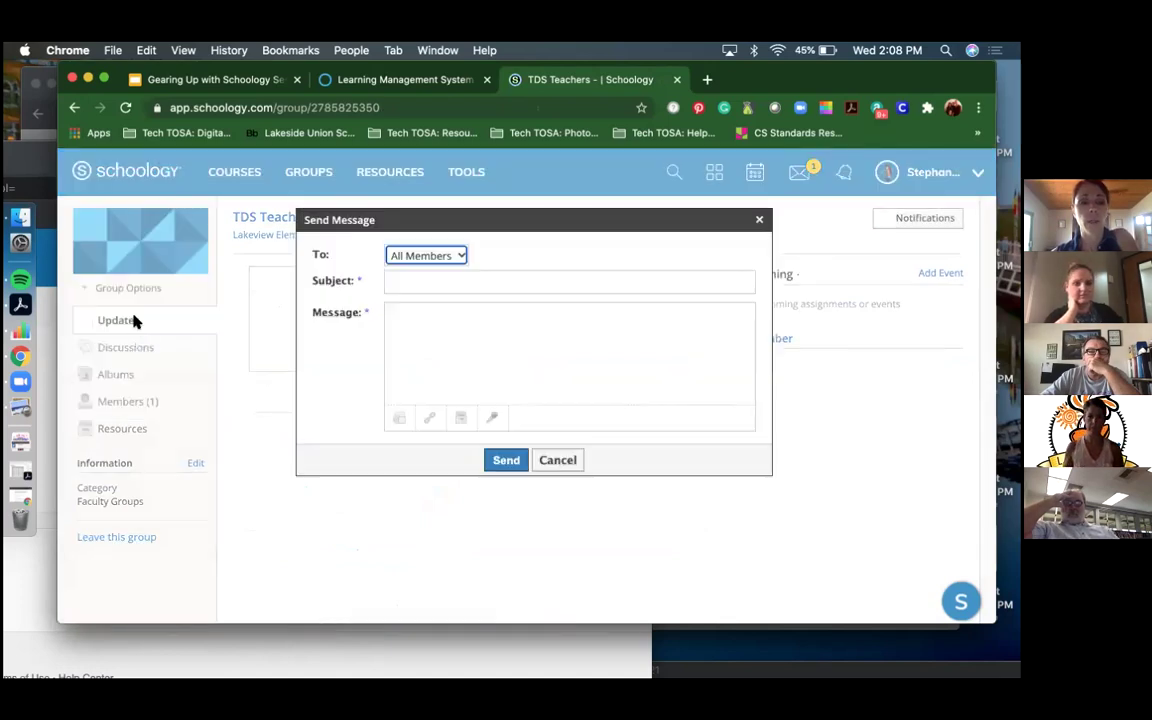
pyautogui.click(460, 257)
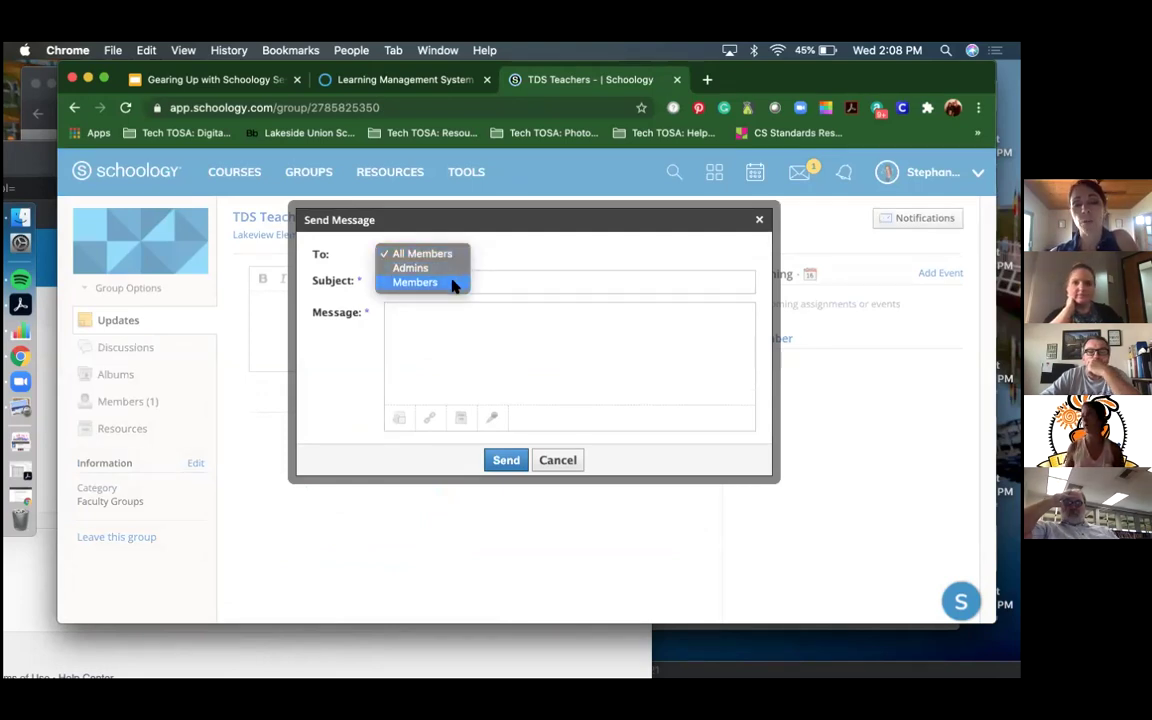
pyautogui.click(452, 284)
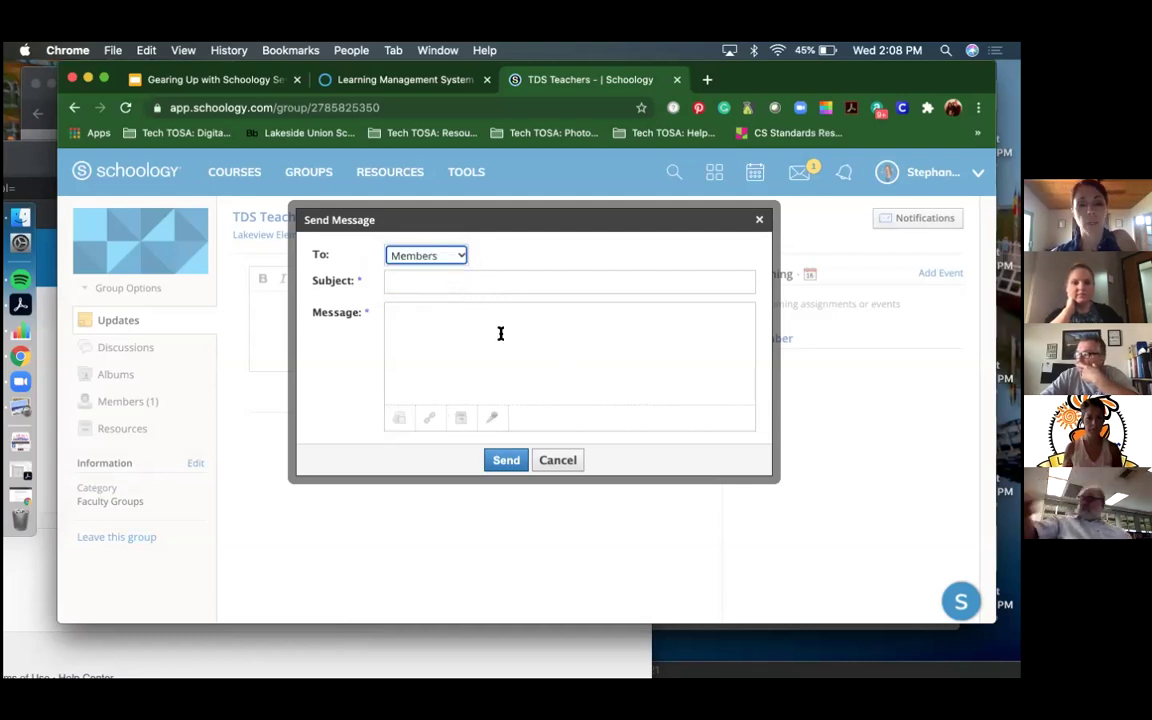
pyautogui.click(758, 220)
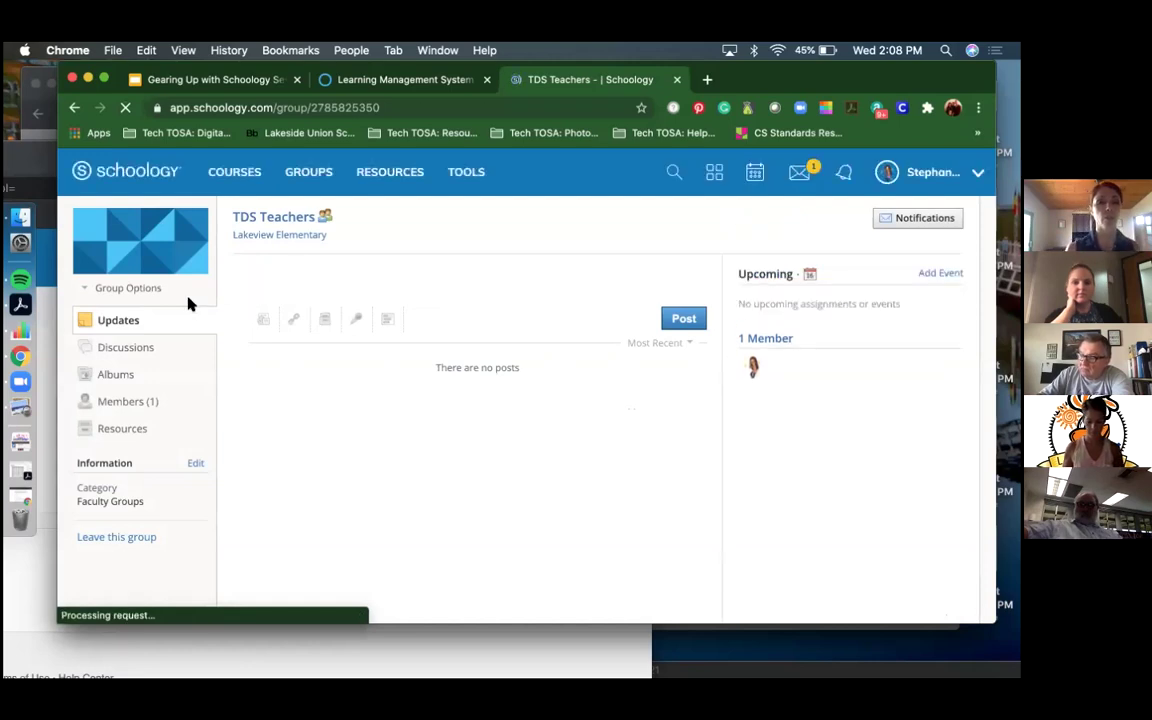
# - Switch to the Gearing Up with Schoology Session 2 slides and check the link on the Course/Group Messages box
pyautogui.click(215, 80)
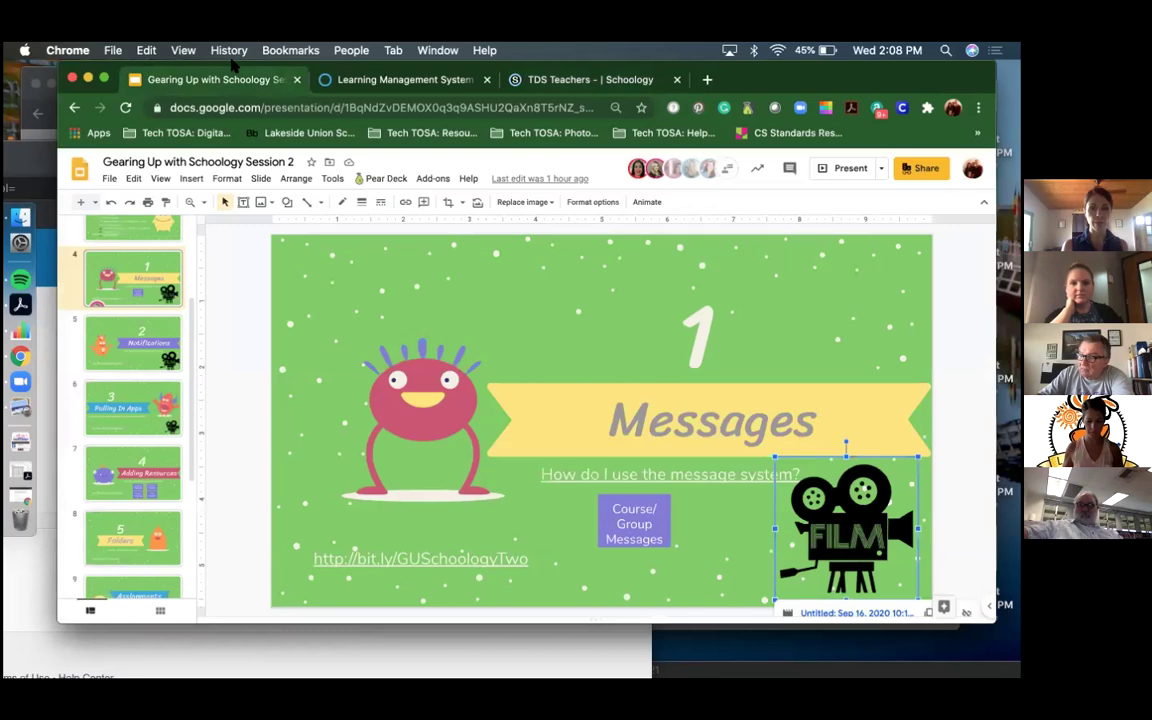
pyautogui.click(634, 512)
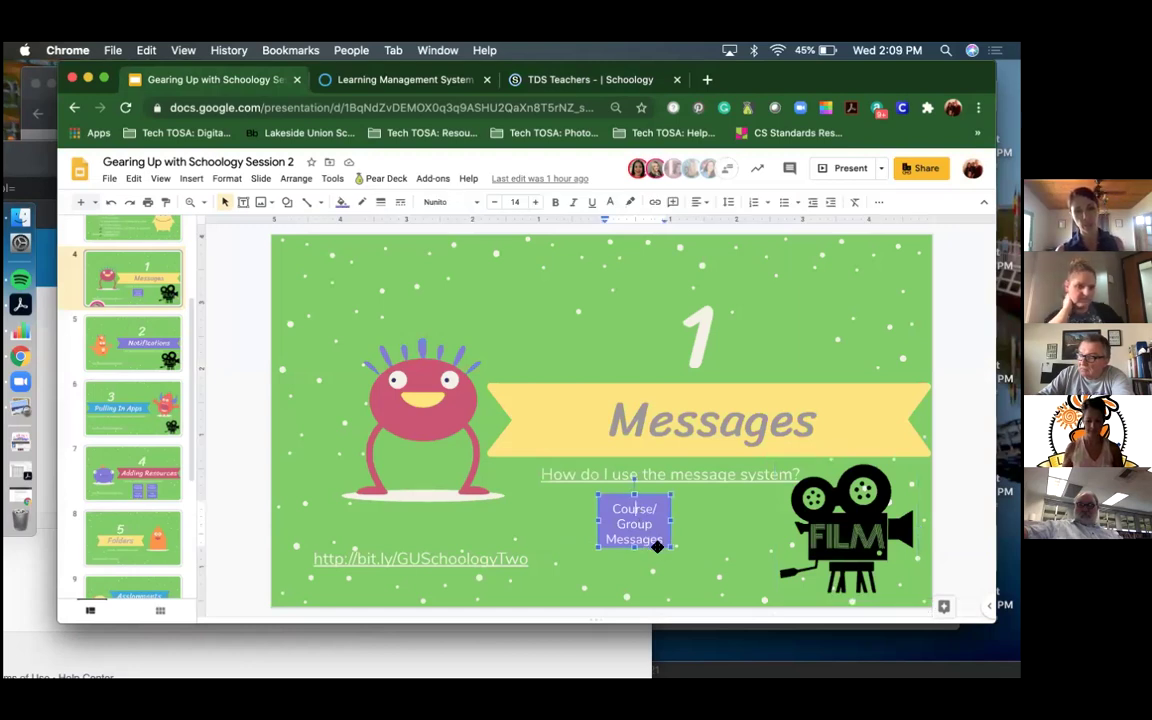
pyautogui.click(657, 546)
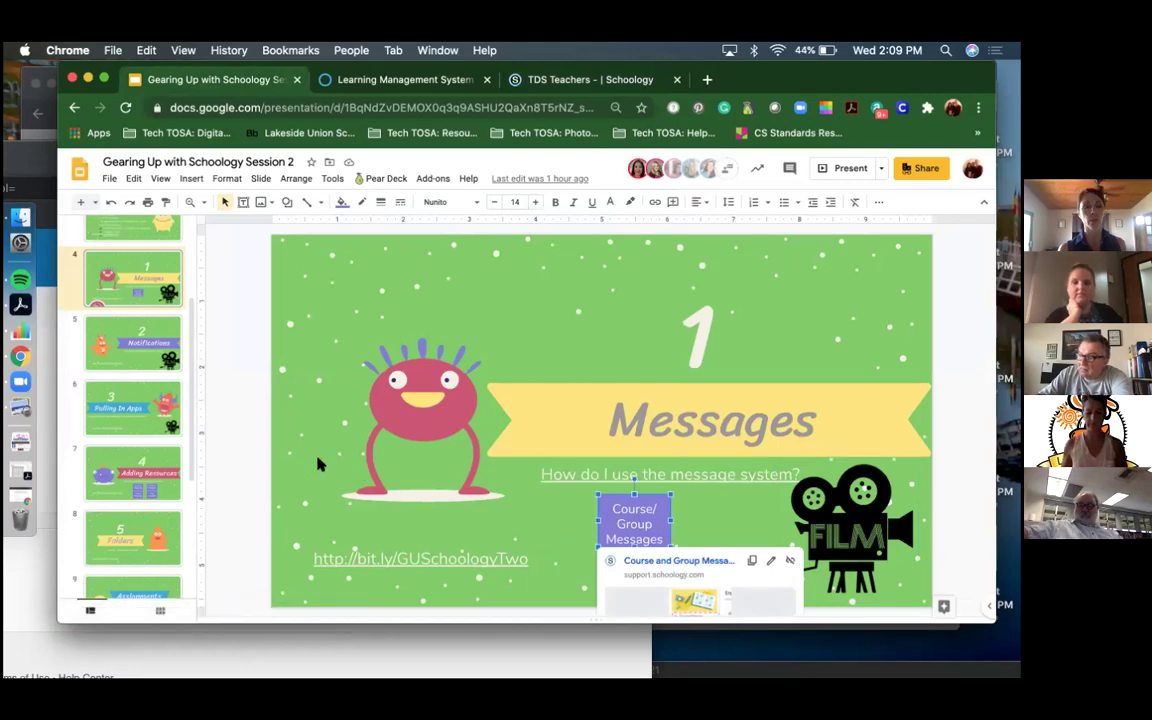
# - Show the Notifications slide and switch back to the TDS Teachers group page in Schoology
pyautogui.click(119, 346)
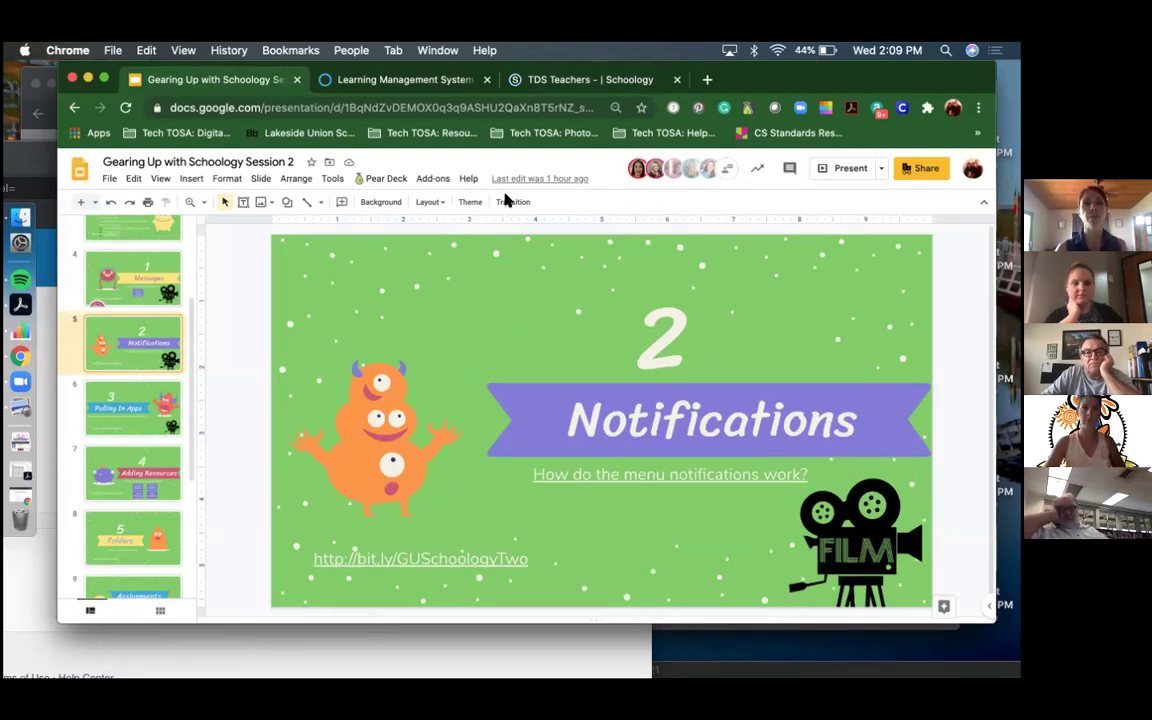
pyautogui.click(552, 79)
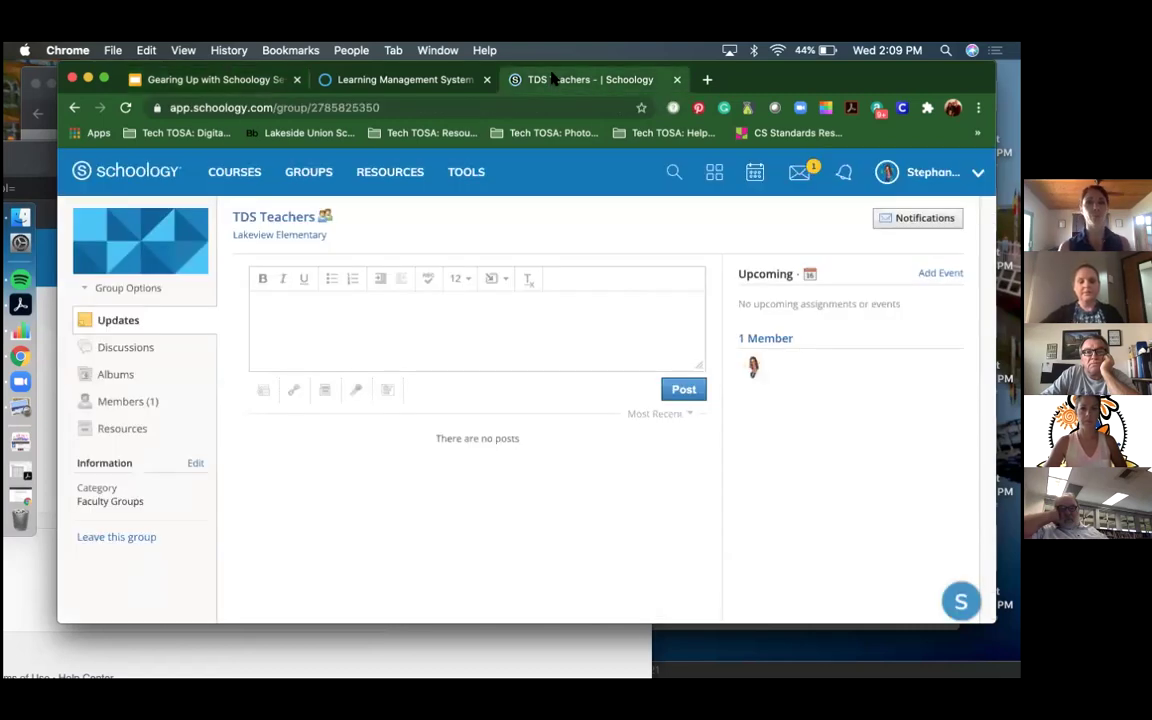
# - View the account's notifications and requests, and check the TDS Teachers group's email notification settings without changing them
pyautogui.click(846, 175)
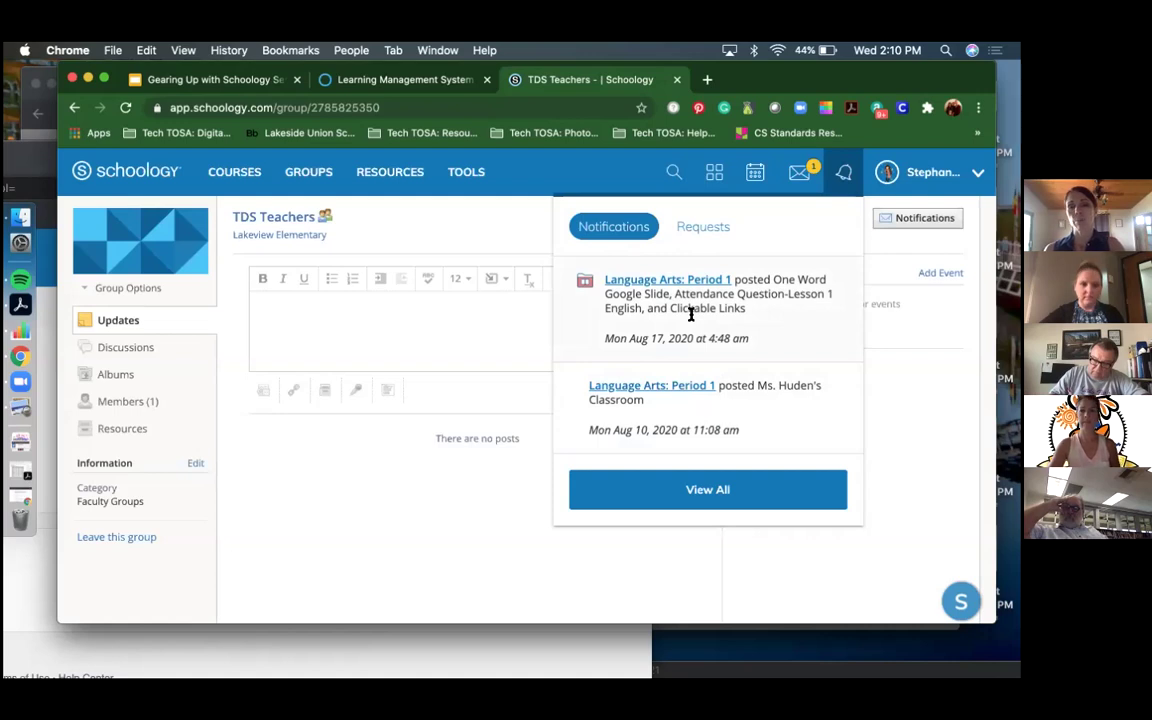
pyautogui.click(711, 229)
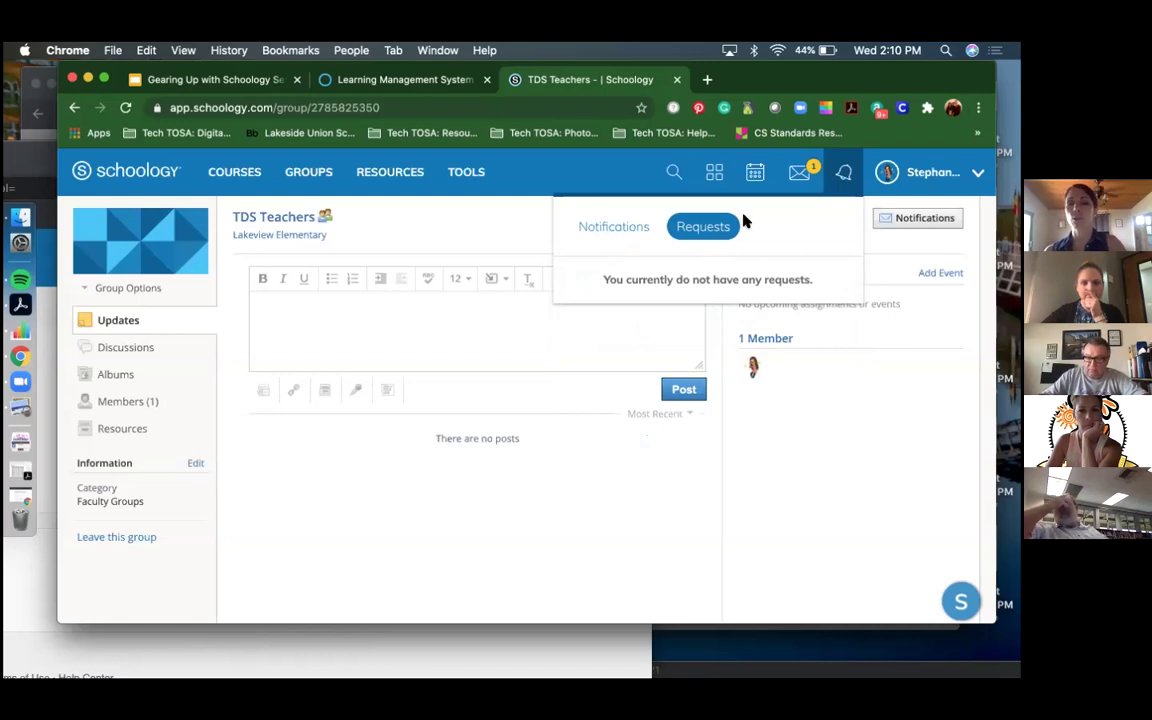
pyautogui.click(875, 254)
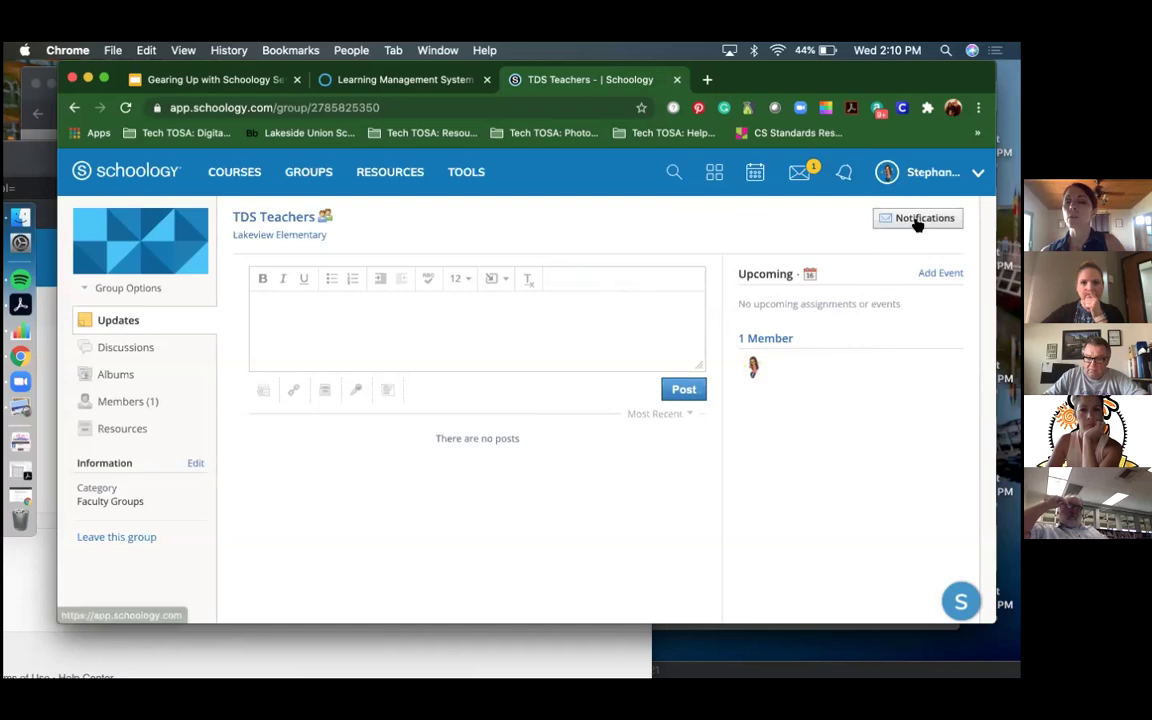
pyautogui.click(918, 222)
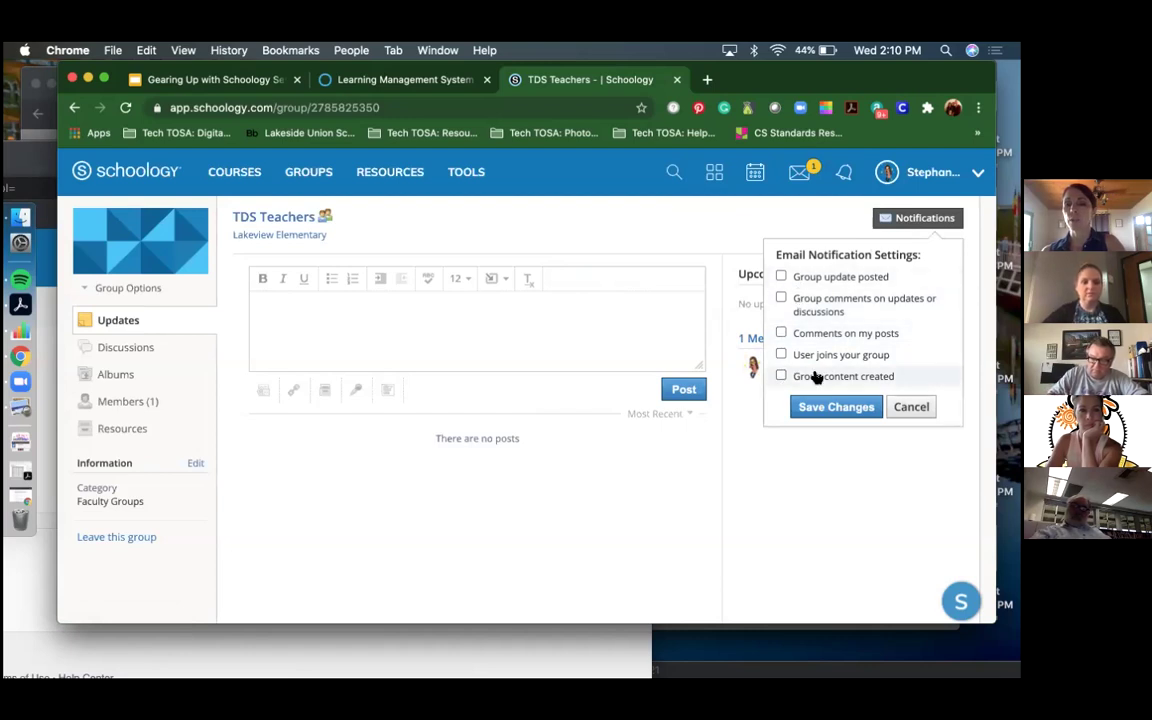
pyautogui.click(826, 208)
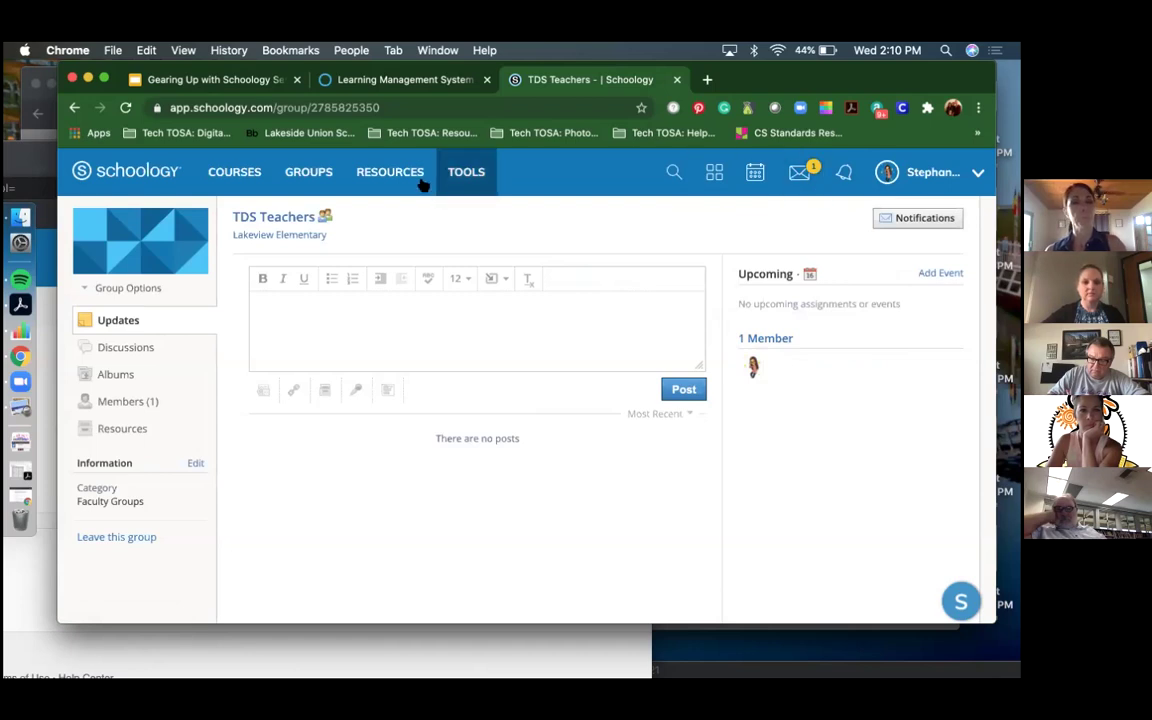
# - Switch to the Gearing Up with Schoology Session 2 slides, show the Pulling In Apps slide, and return to the TDS Teachers group page
pyautogui.click(403, 82)
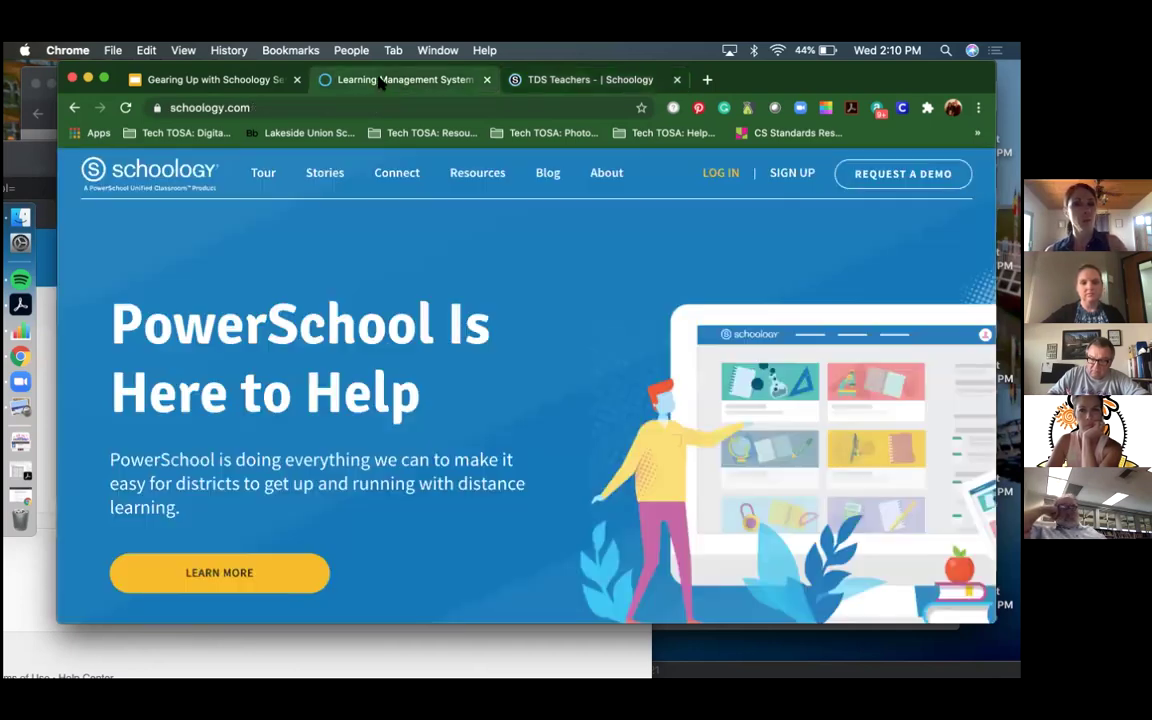
pyautogui.click(240, 78)
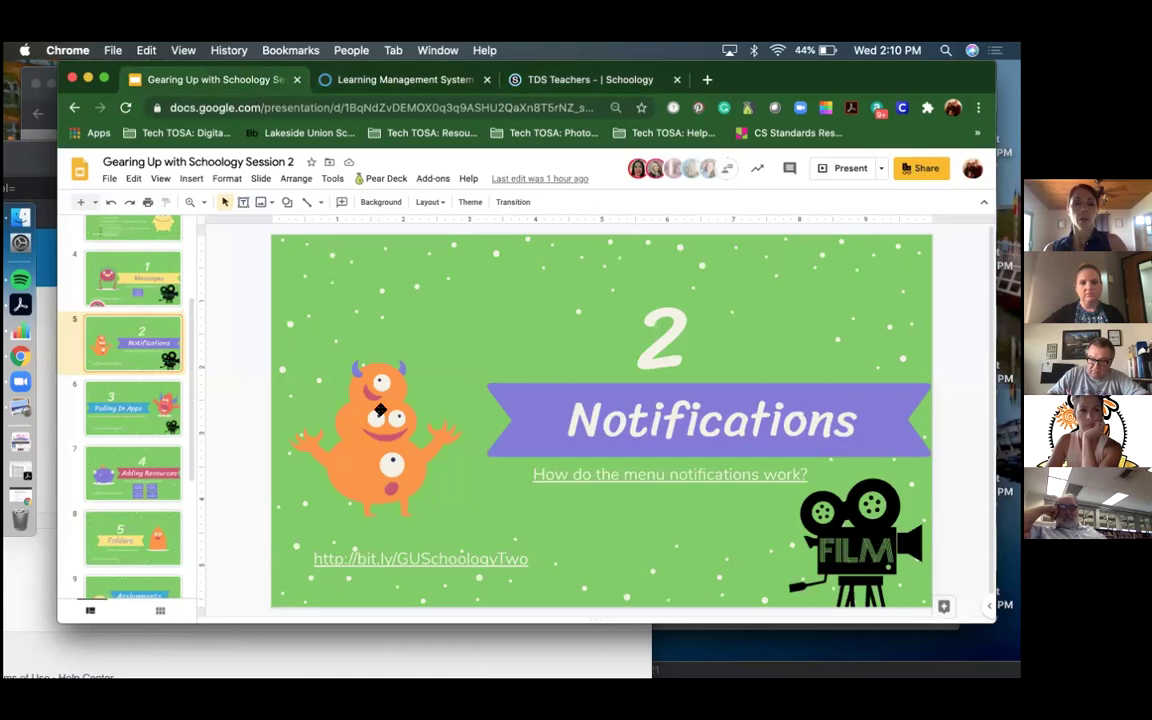
pyautogui.click(145, 429)
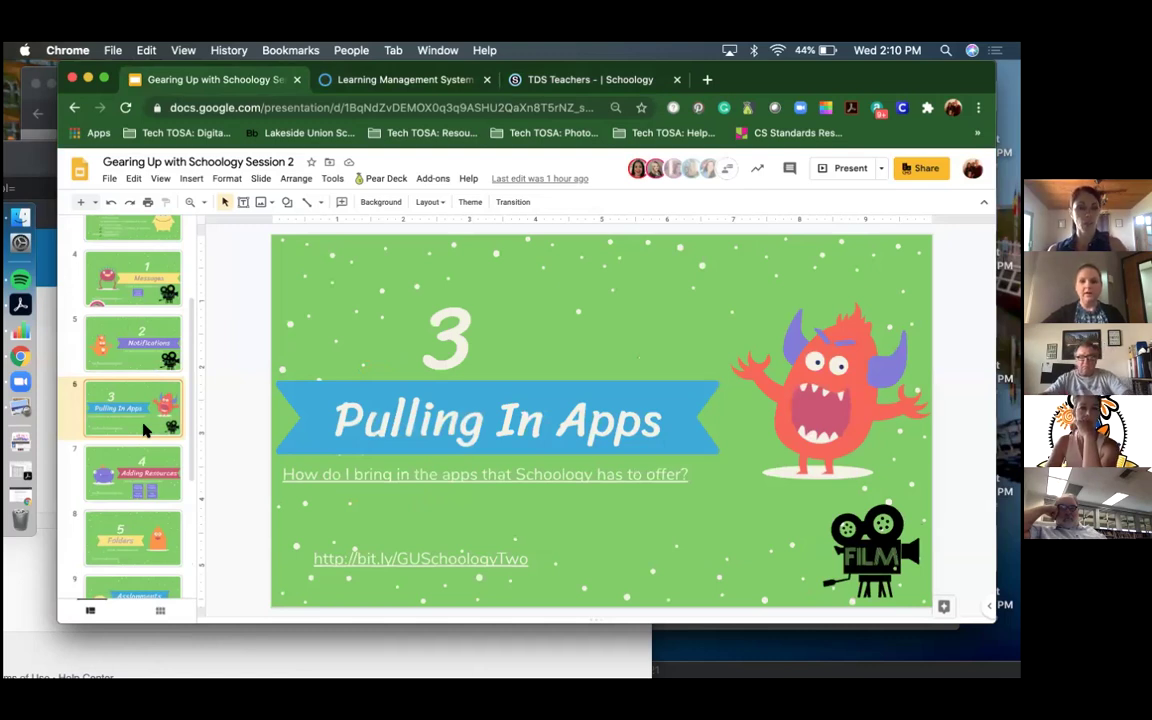
pyautogui.click(400, 79)
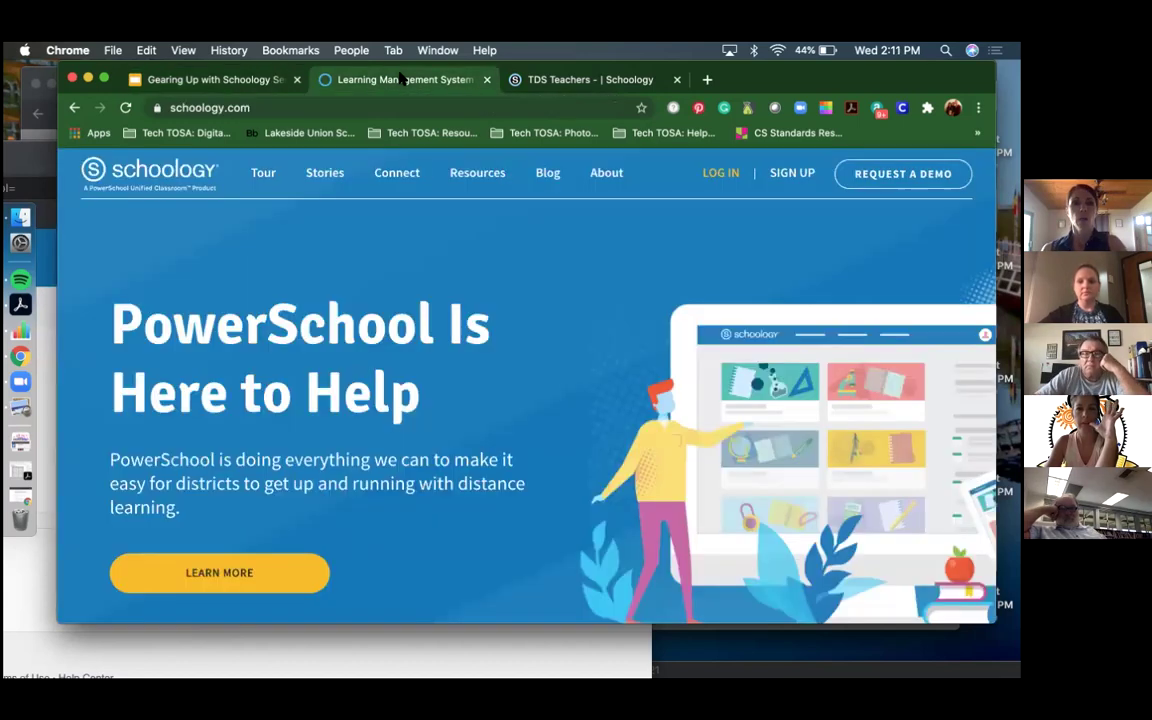
pyautogui.click(596, 80)
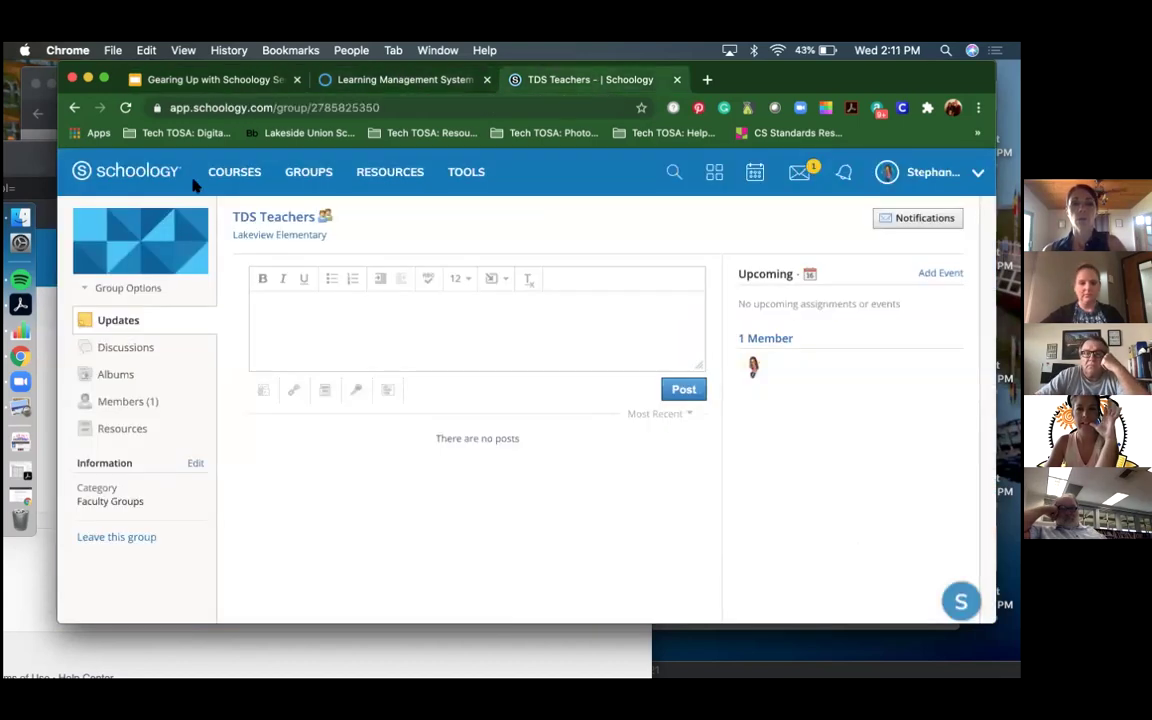
# - Open the Schoology App Center and browse the catalogue of available apps, finishing around the YouTube entry
pyautogui.click(714, 173)
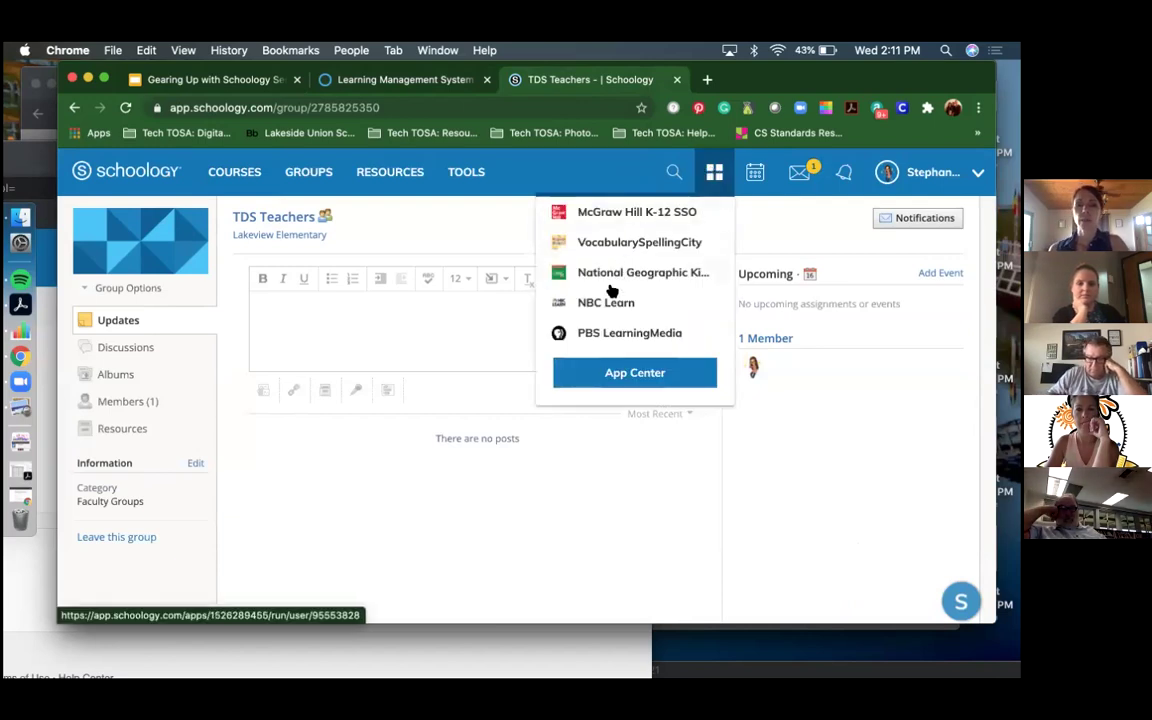
pyautogui.click(627, 374)
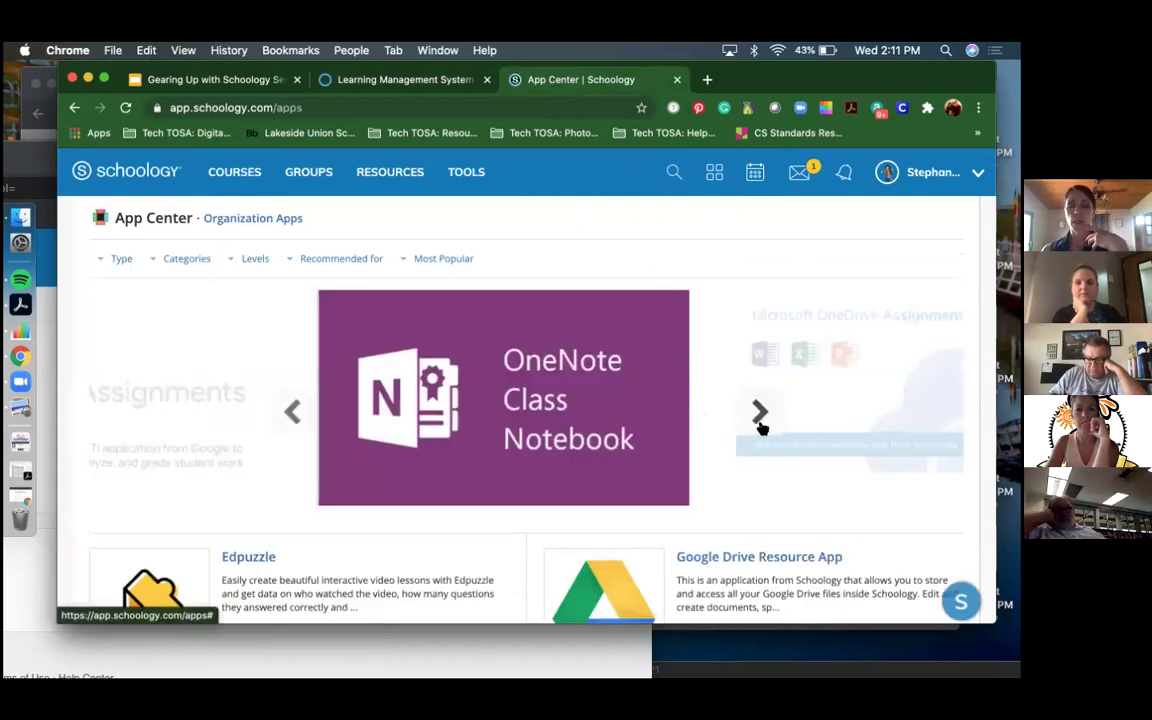
pyautogui.scroll(-5, 761, 429)
pyautogui.scroll(-8, 761, 429)
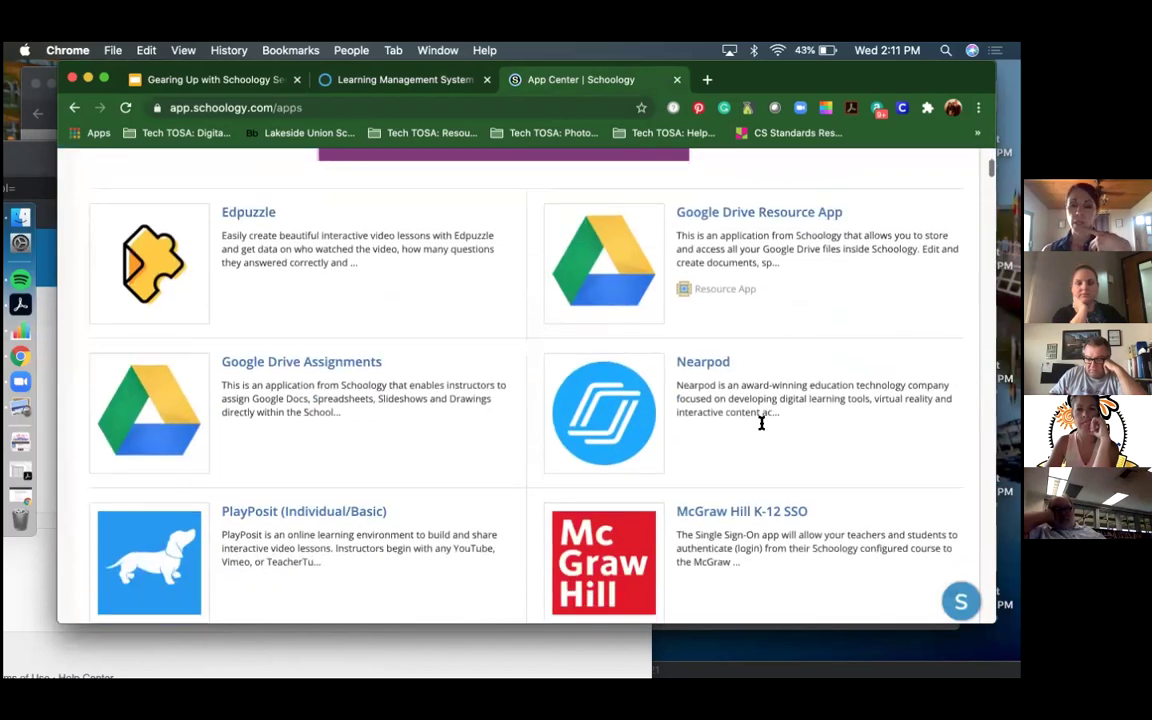
pyautogui.scroll(-15, 761, 429)
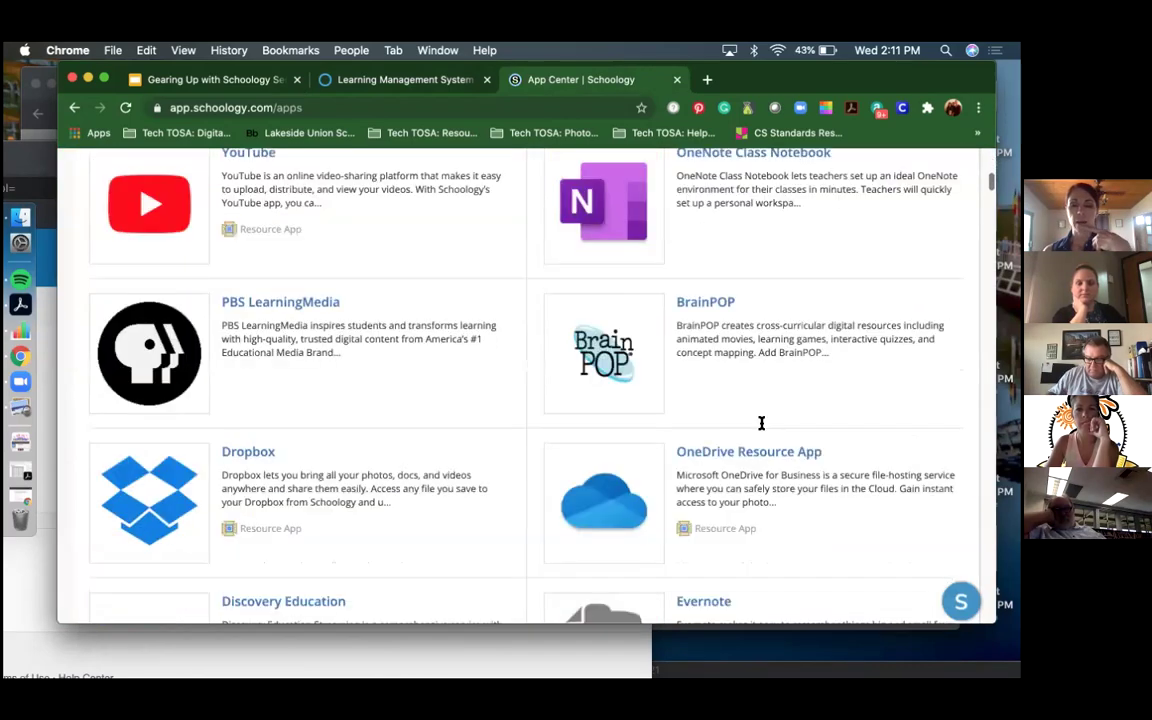
pyautogui.scroll(-20, 761, 428)
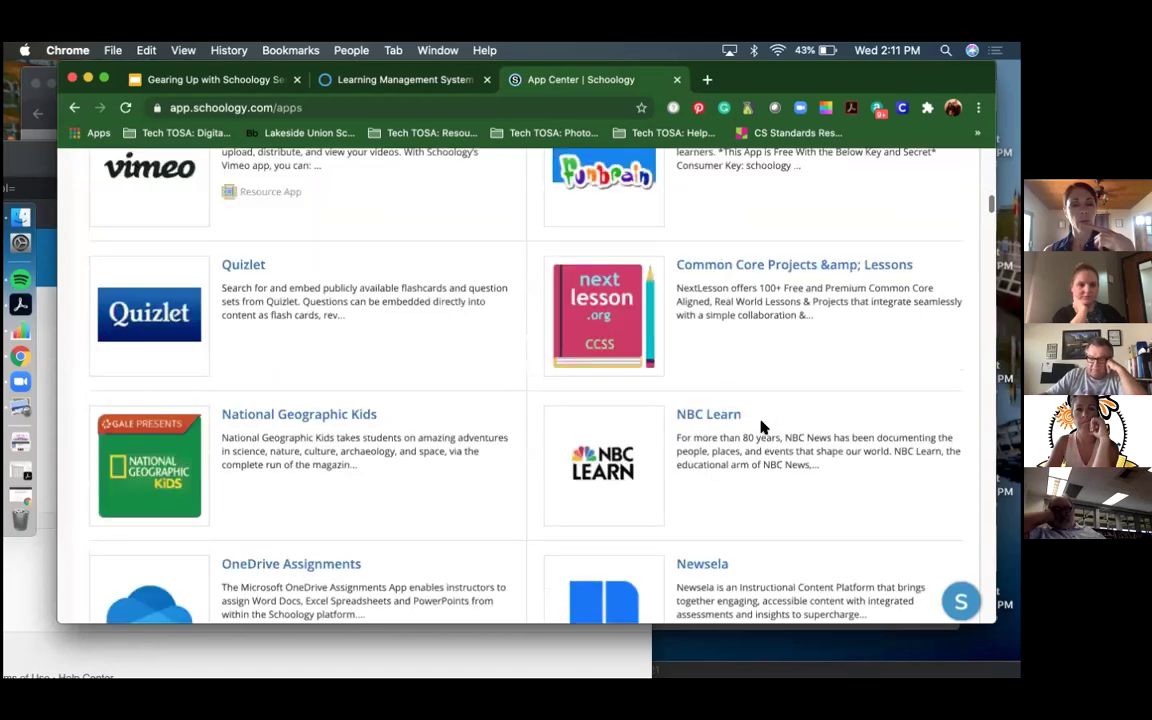
pyautogui.scroll(-20, 761, 429)
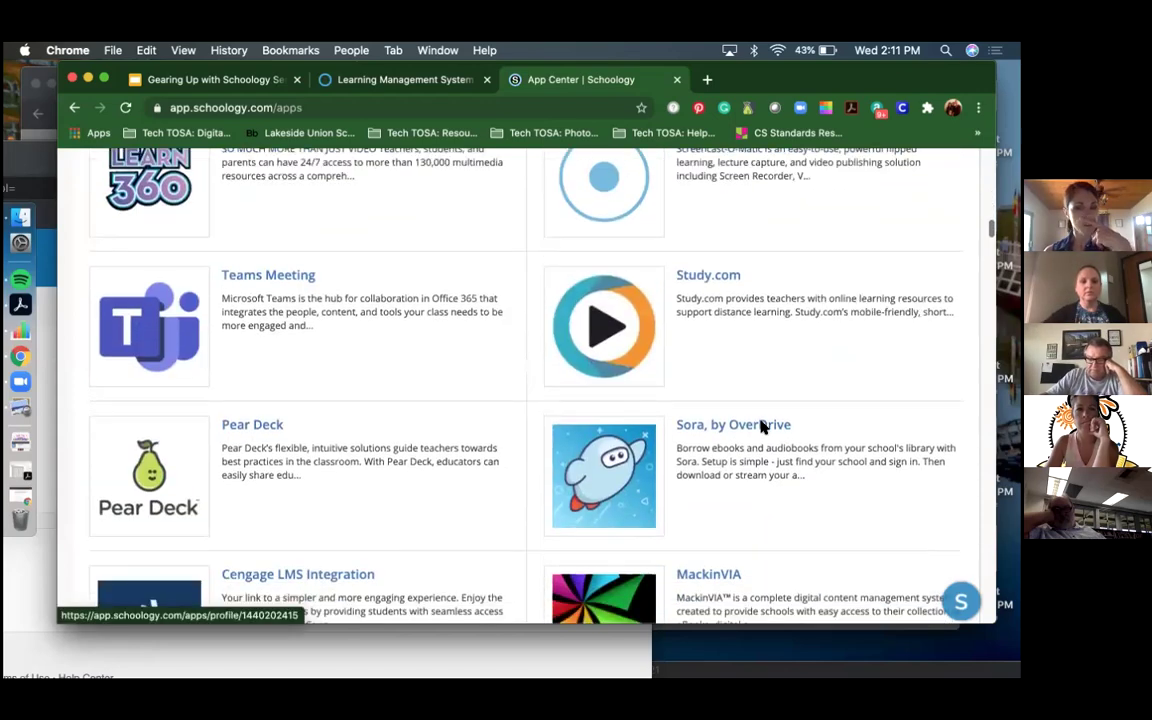
pyautogui.scroll(-6, 761, 428)
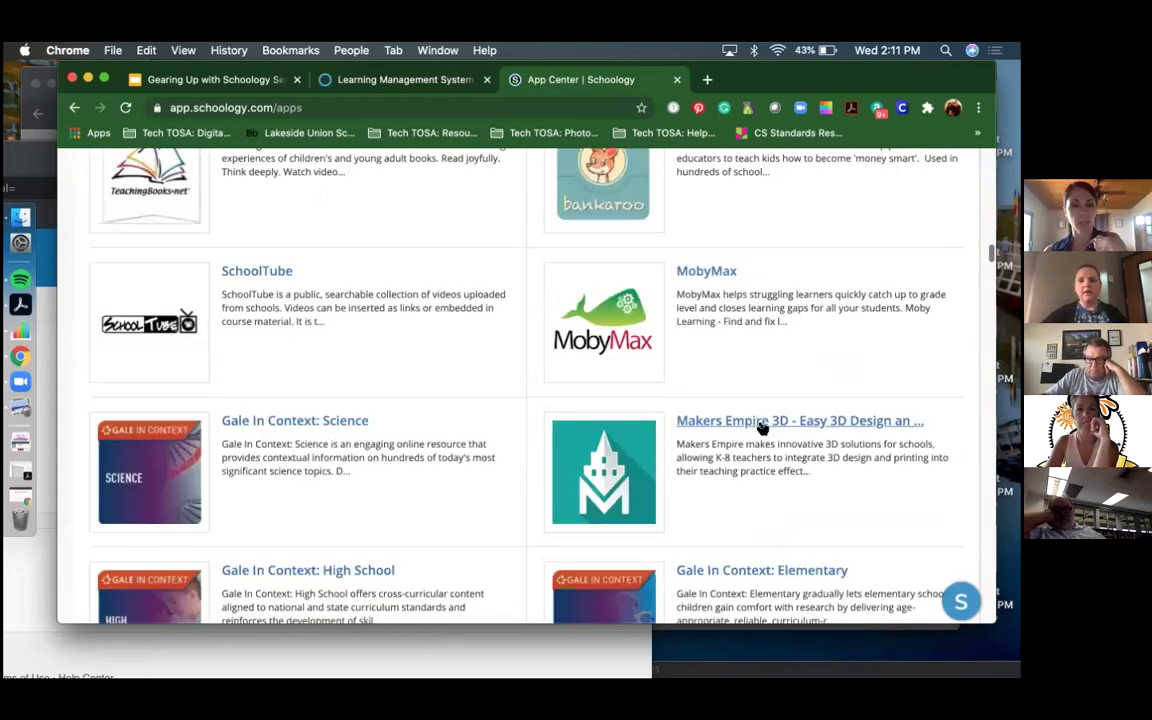
pyautogui.scroll(14, 761, 428)
pyautogui.scroll(-16, 761, 428)
pyautogui.scroll(20, 761, 425)
pyautogui.scroll(6, 758, 429)
pyautogui.scroll(-8, 760, 428)
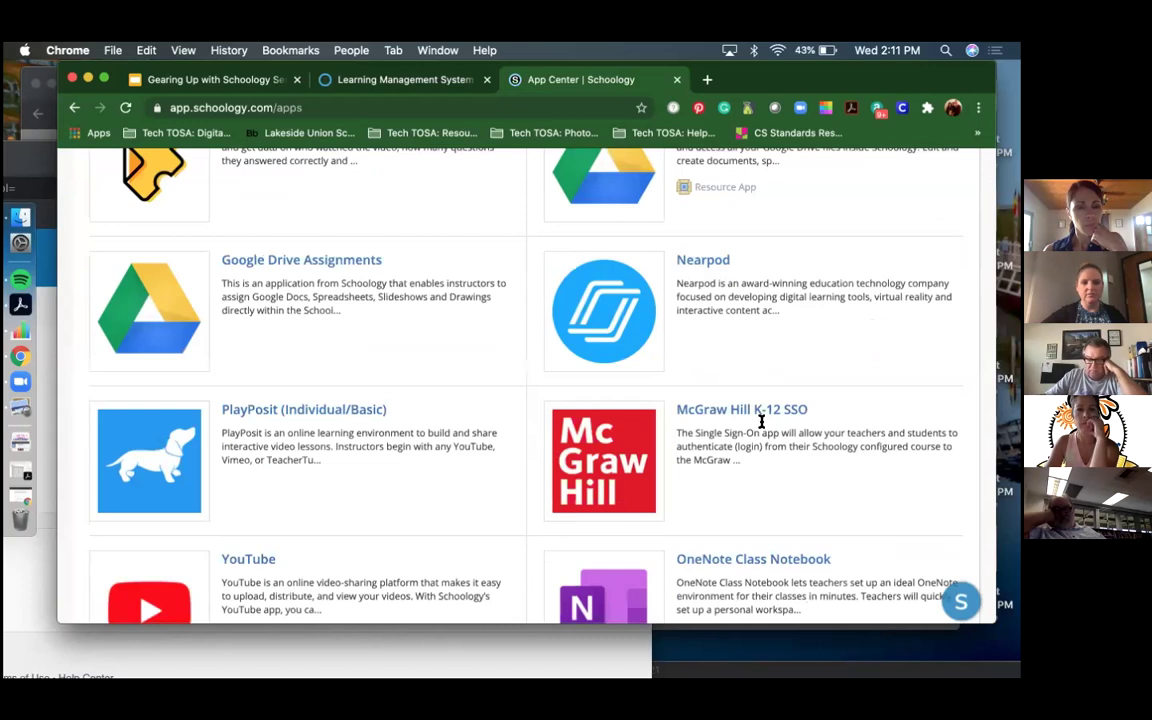
pyautogui.scroll(-5, 761, 422)
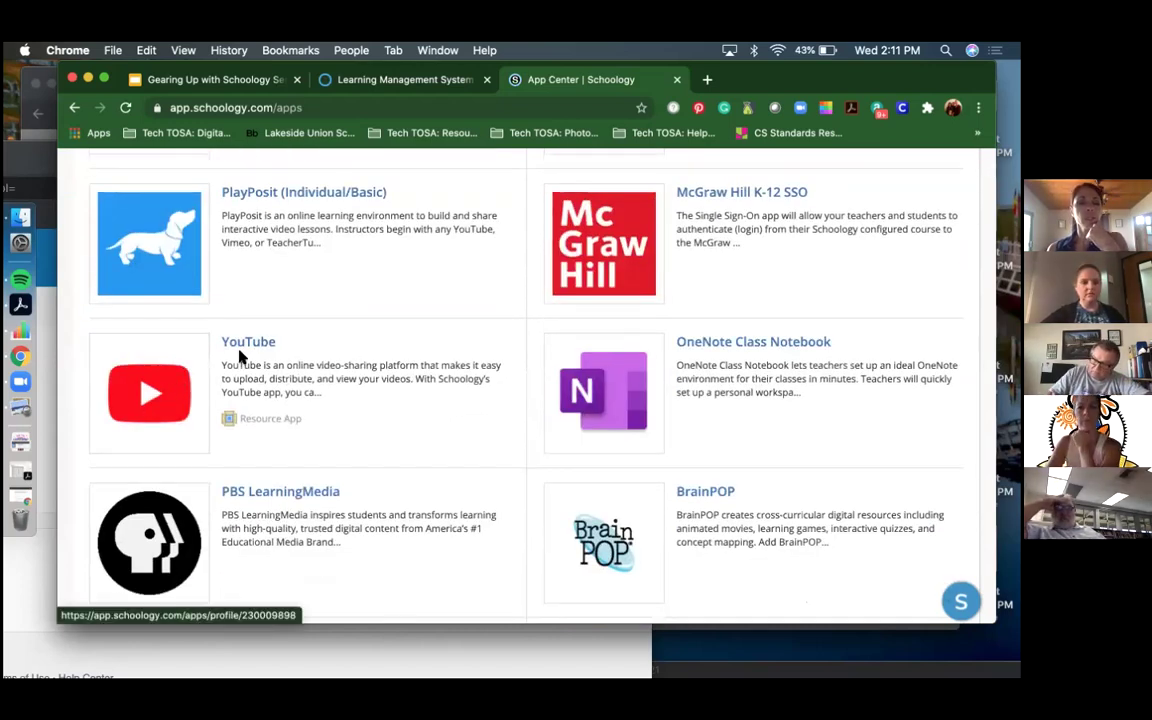
# - Install the YouTube resource app for the own account only, accepting the data-sharing consent and adding it to My Resources
pyautogui.click(157, 397)
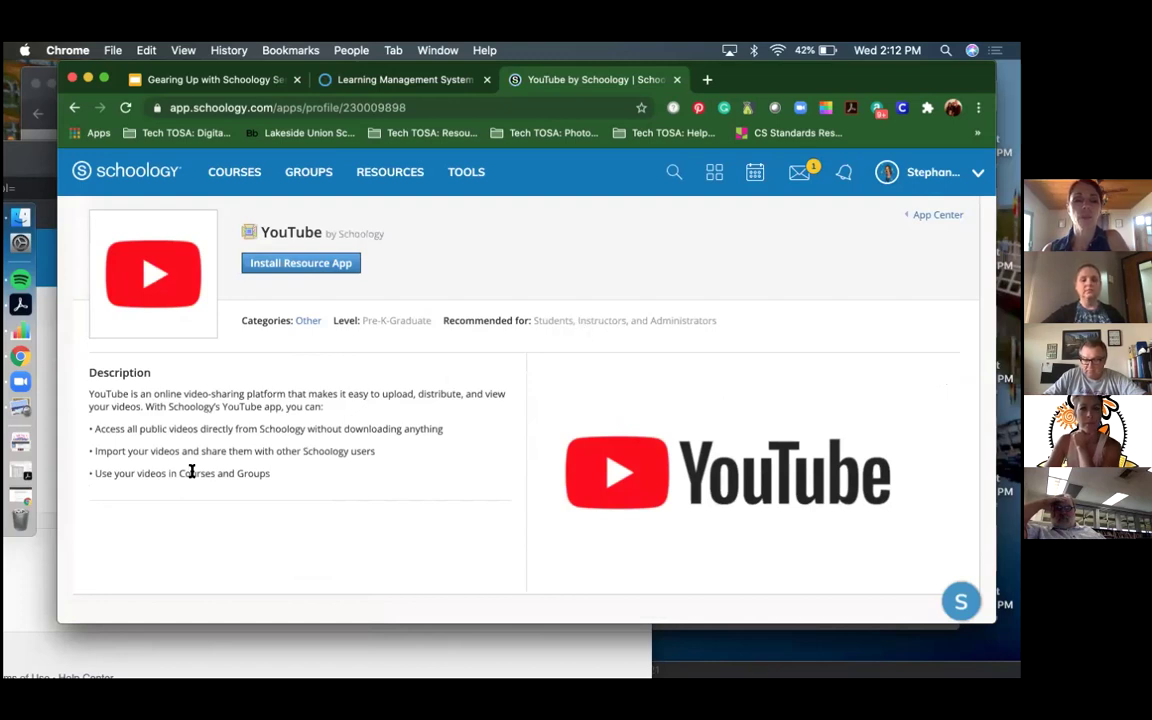
pyautogui.click(297, 264)
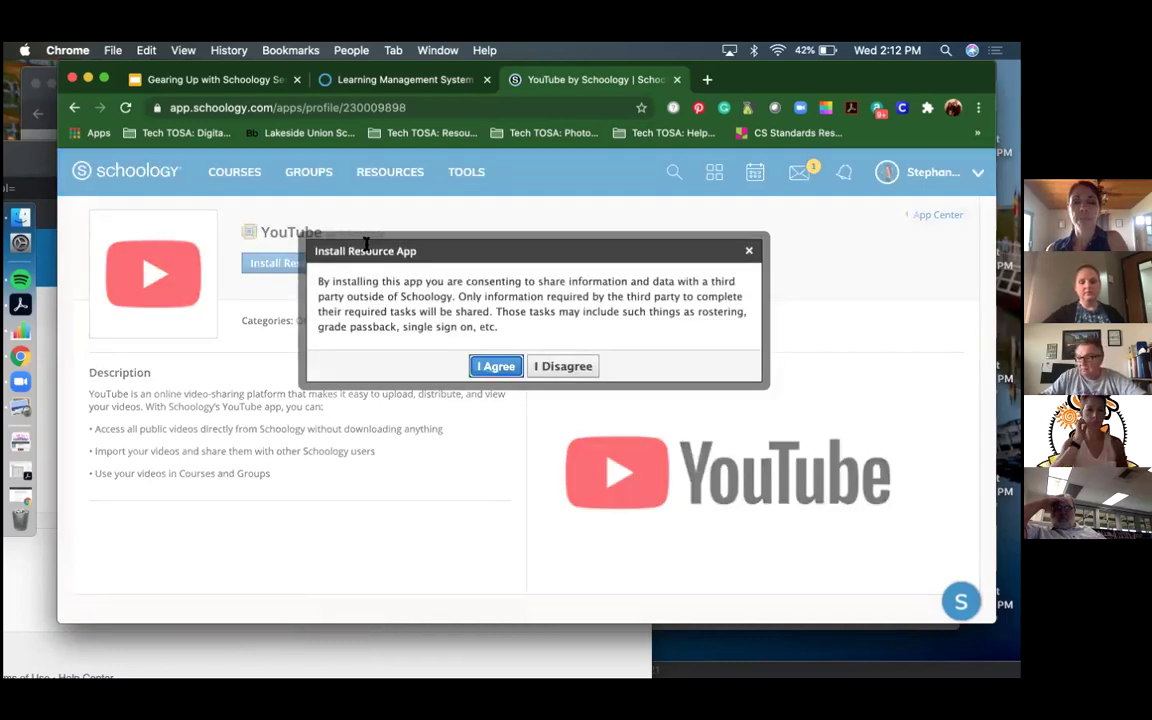
pyautogui.click(497, 367)
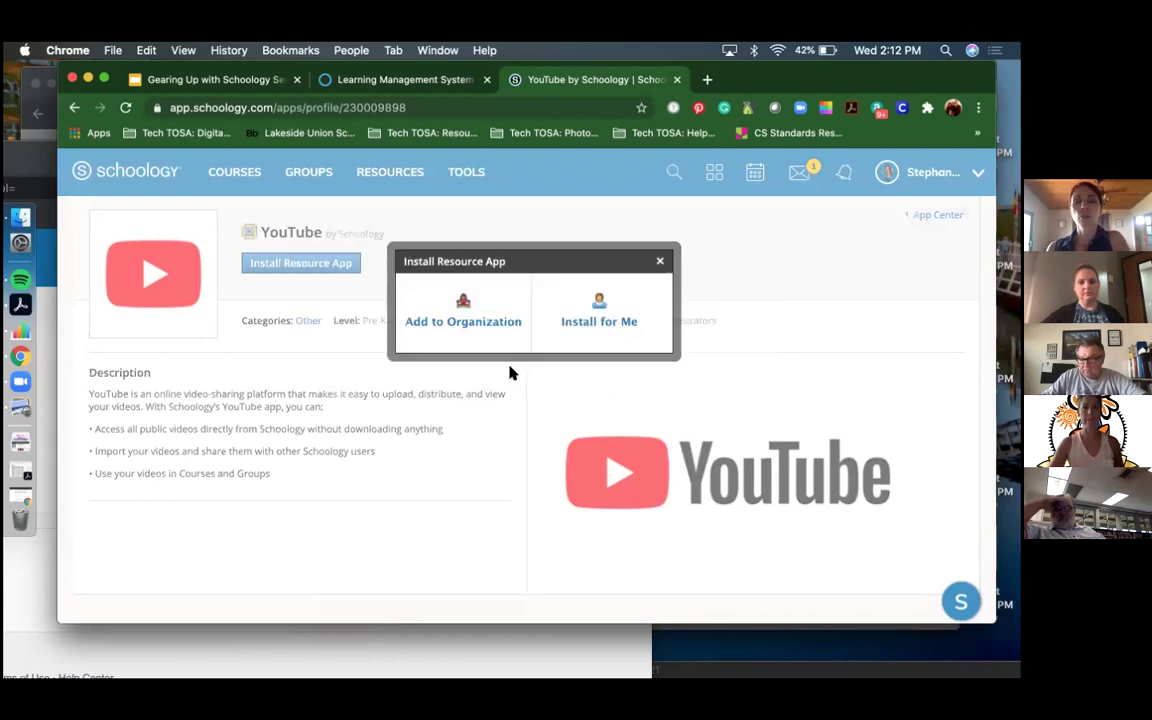
pyautogui.click(599, 305)
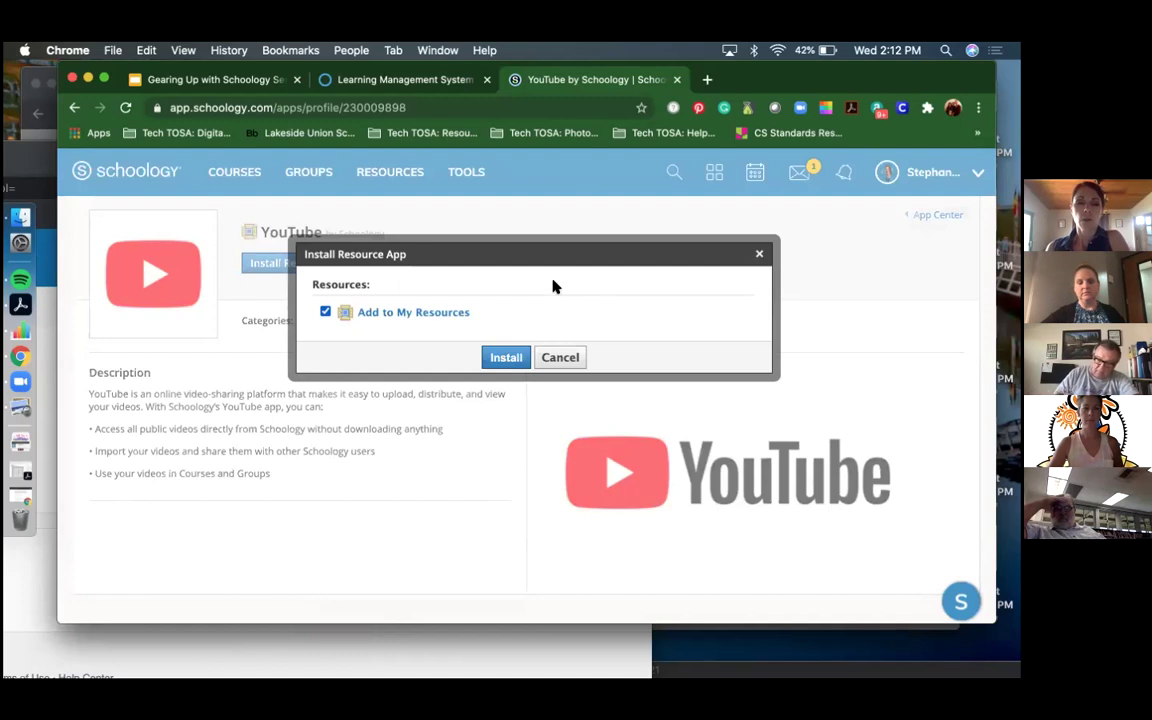
pyautogui.click(507, 358)
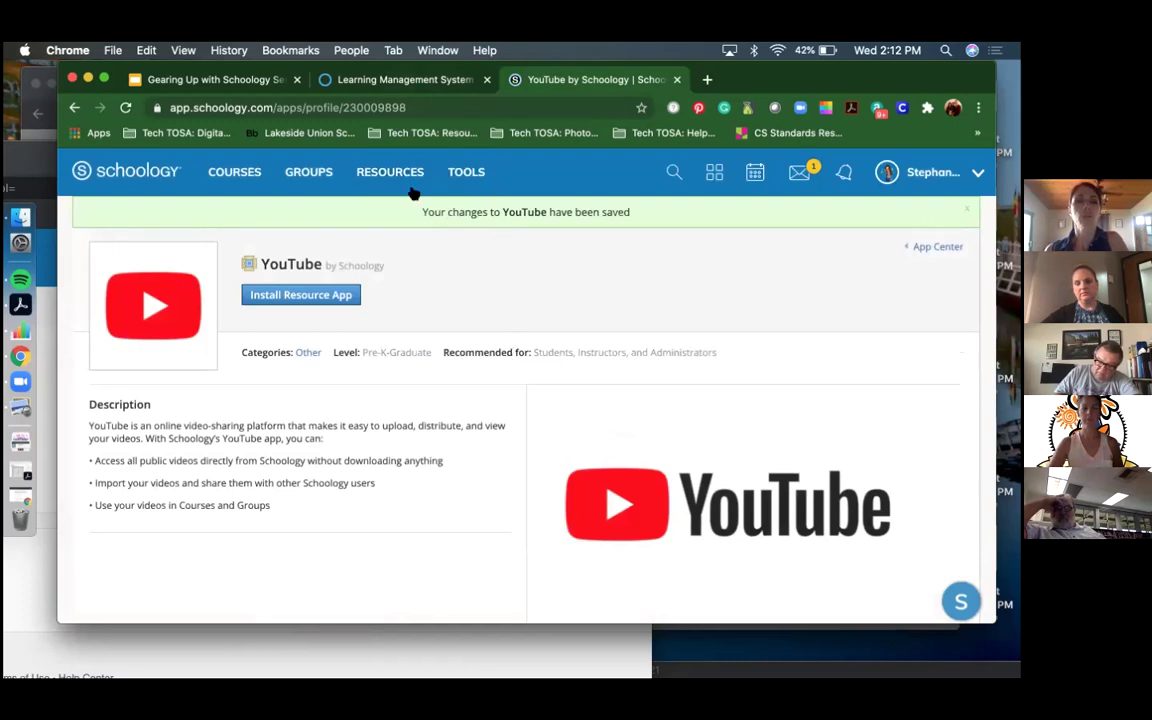
# - Open the Cool Kindergarten: Section 1 course, view the list of installed apps from there, and close the list
pyautogui.click(243, 172)
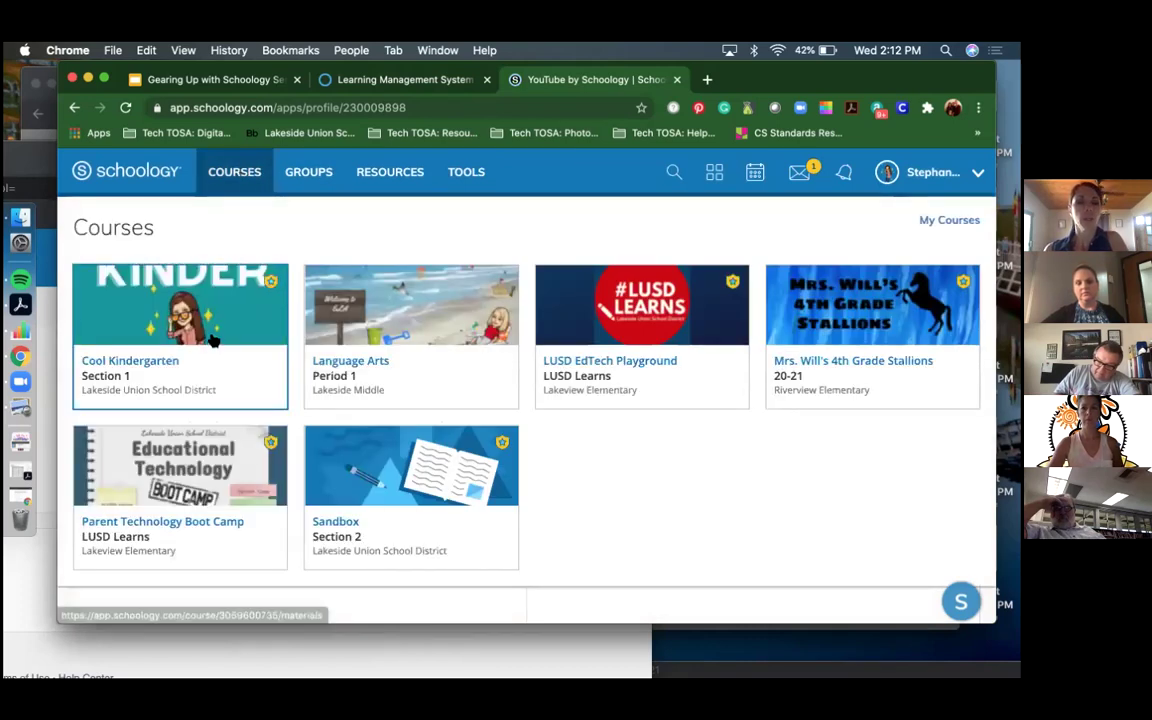
pyautogui.click(216, 341)
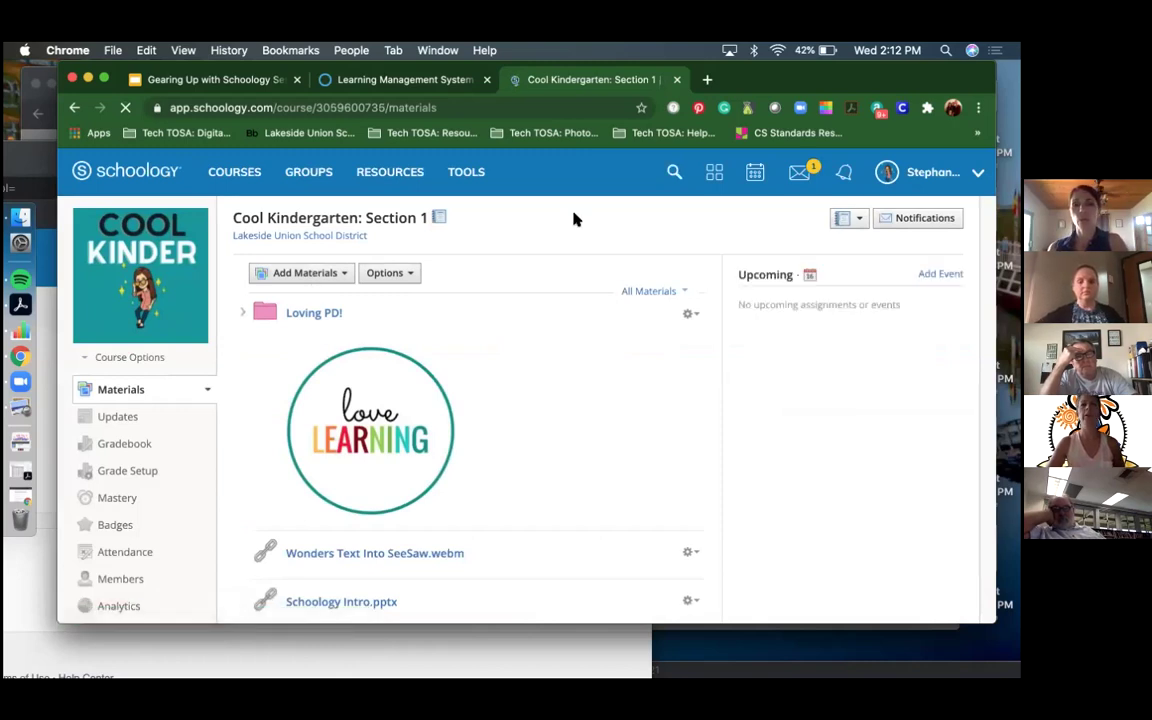
pyautogui.click(714, 174)
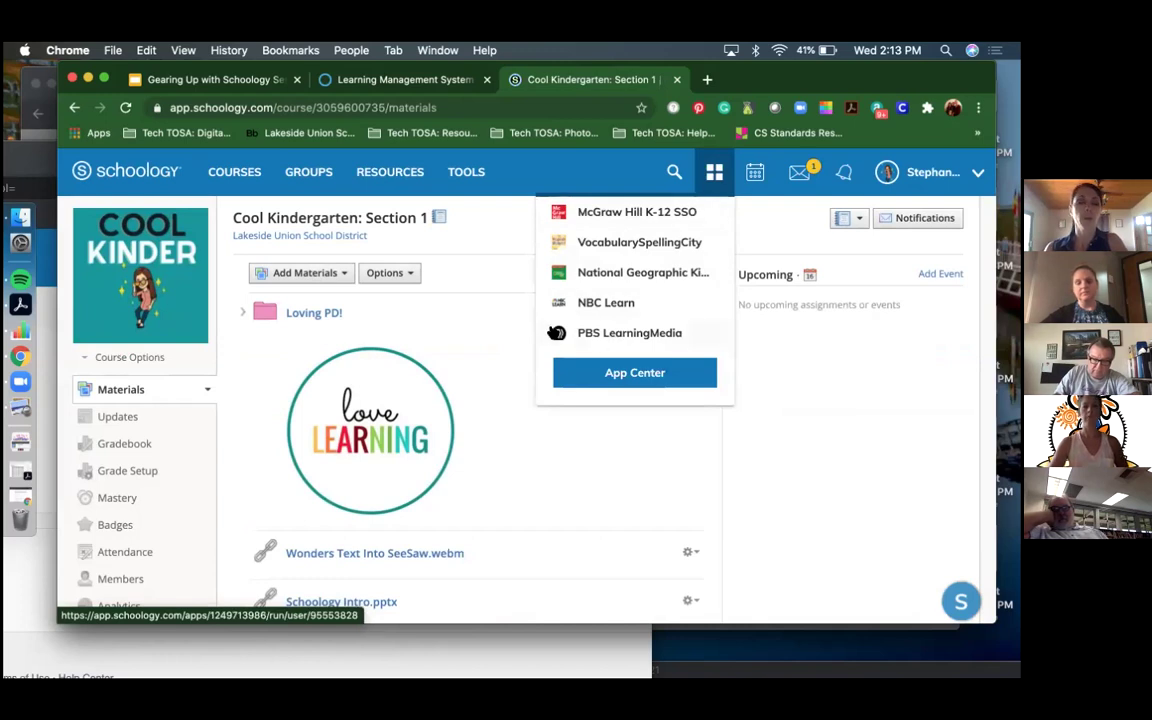
pyautogui.click(494, 256)
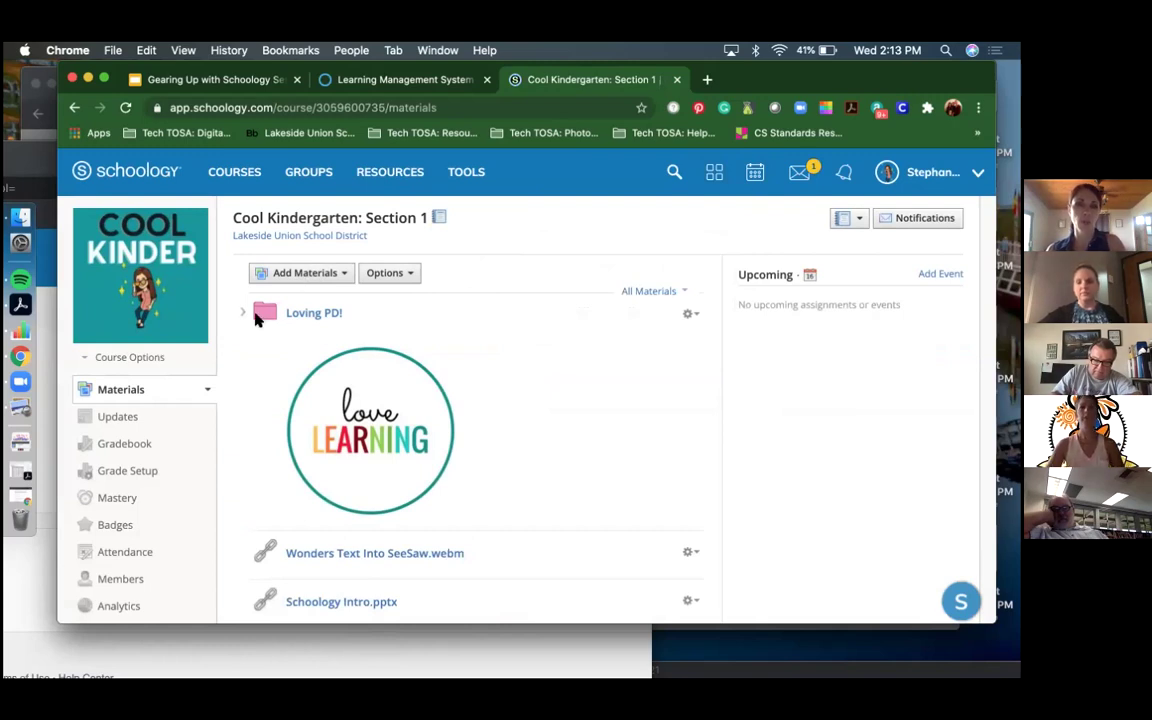
# - Switch to the session slides, show the Adding Resources slide, and return to the Cool Kindergarten course in Schoology
pyautogui.click(270, 84)
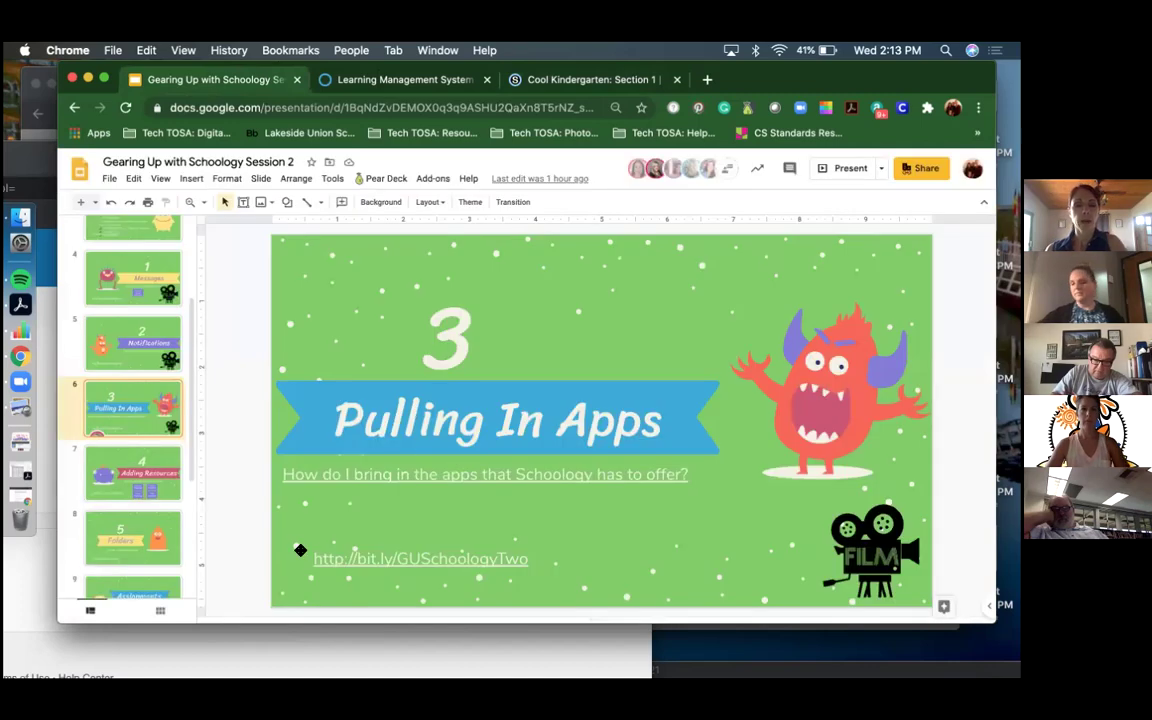
pyautogui.click(158, 486)
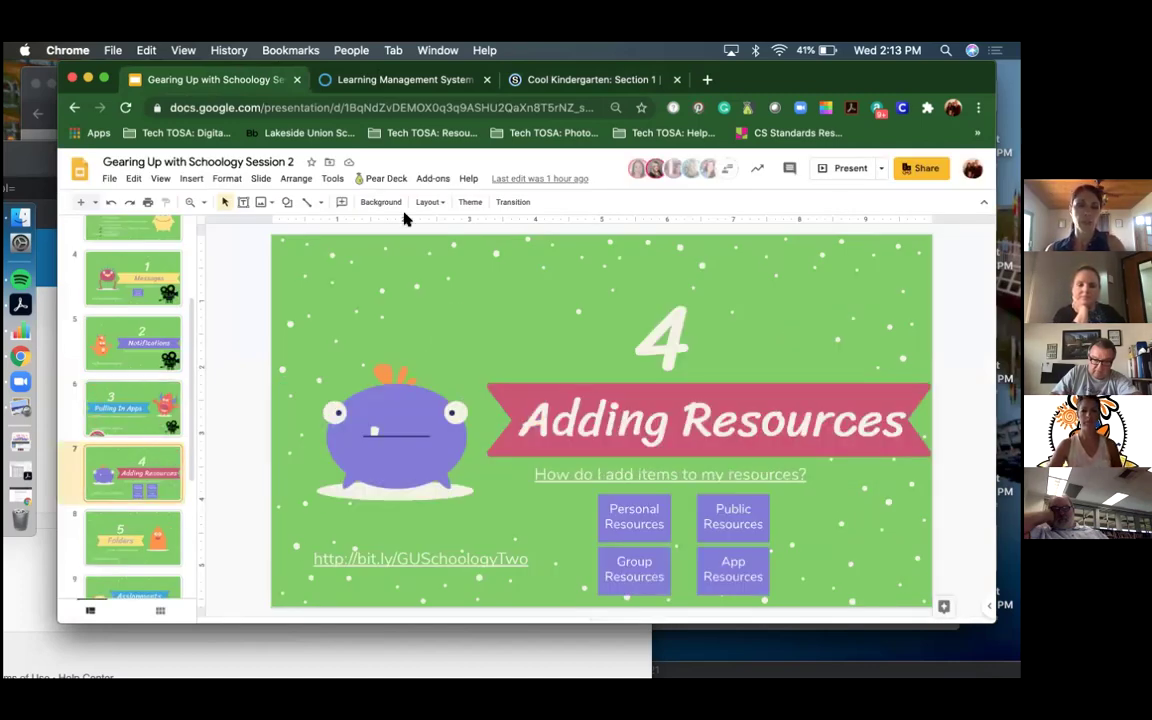
pyautogui.click(566, 82)
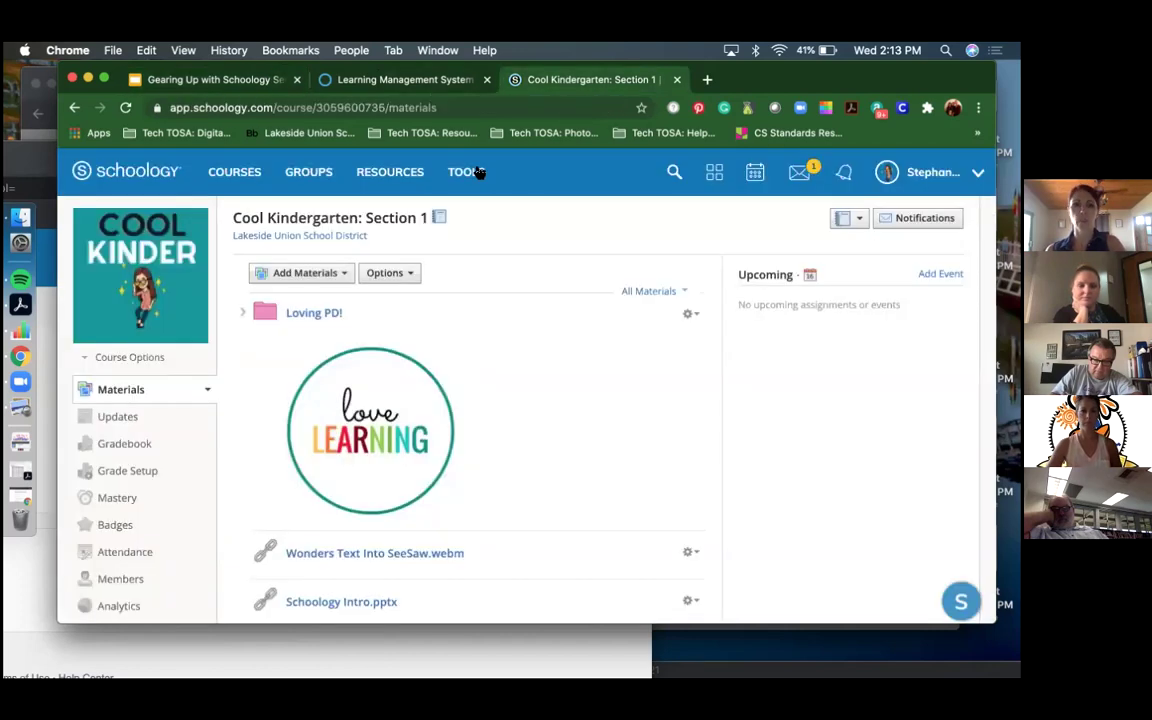
# - Open the personal Resources home, enter "edtec" in the resource search, and dismiss the search without running it
pyautogui.click(386, 174)
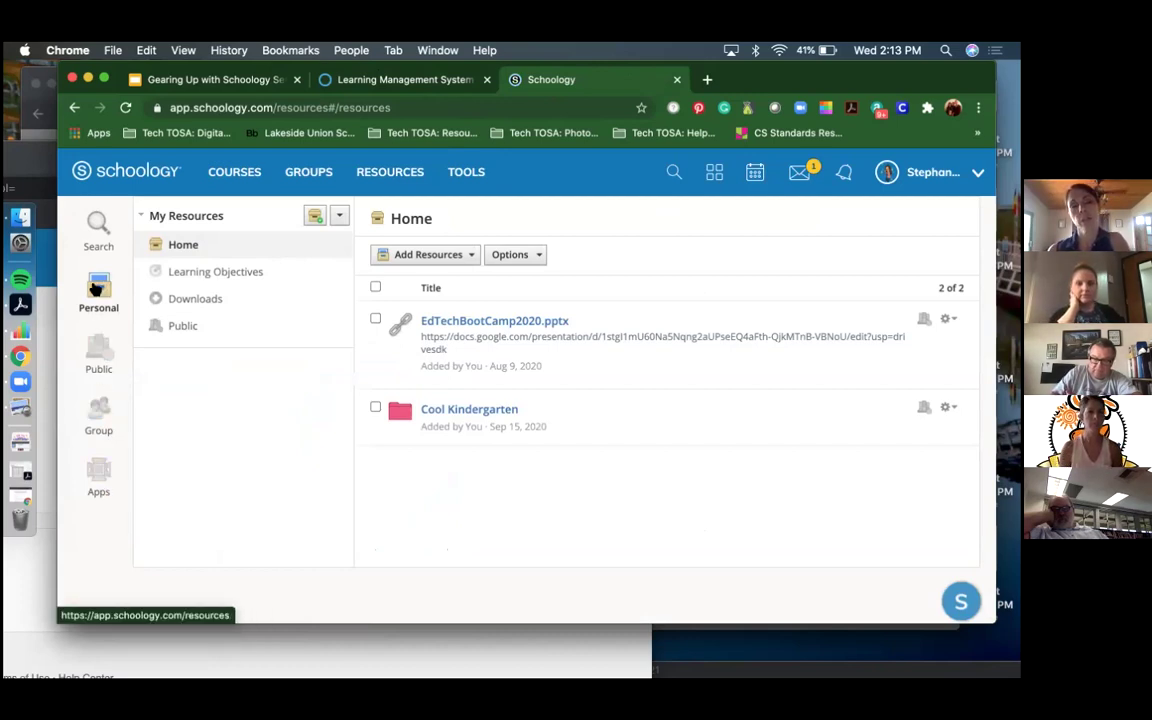
pyautogui.click(97, 221)
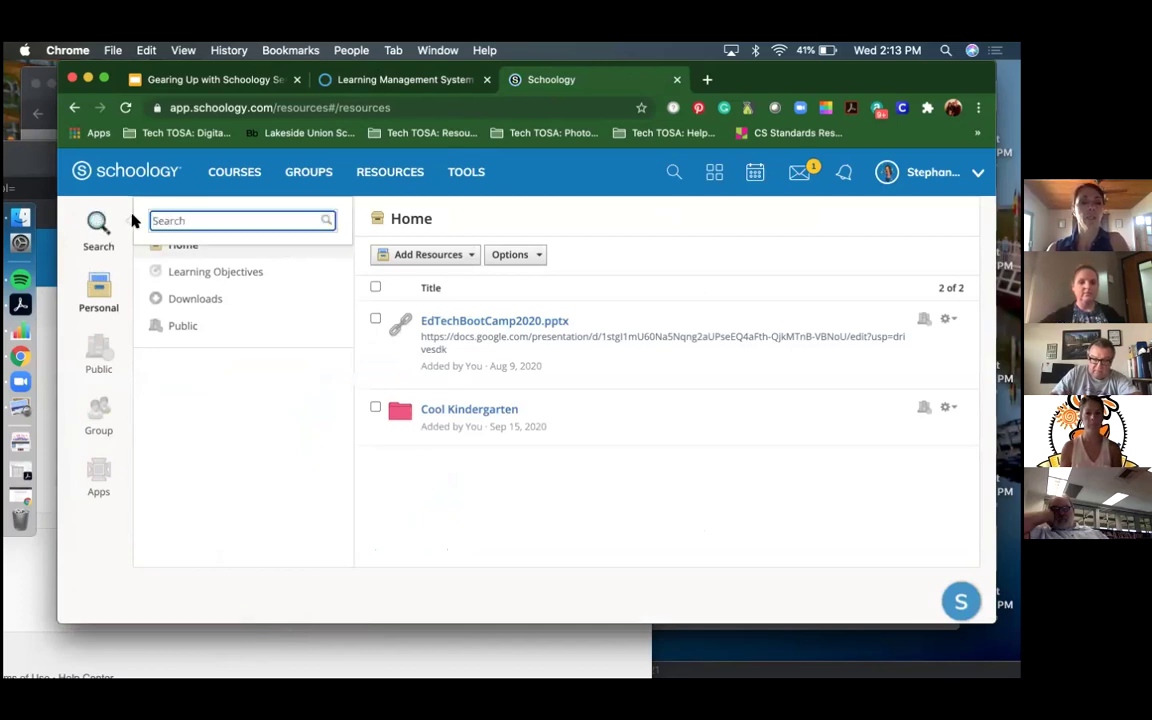
pyautogui.write('edtec')
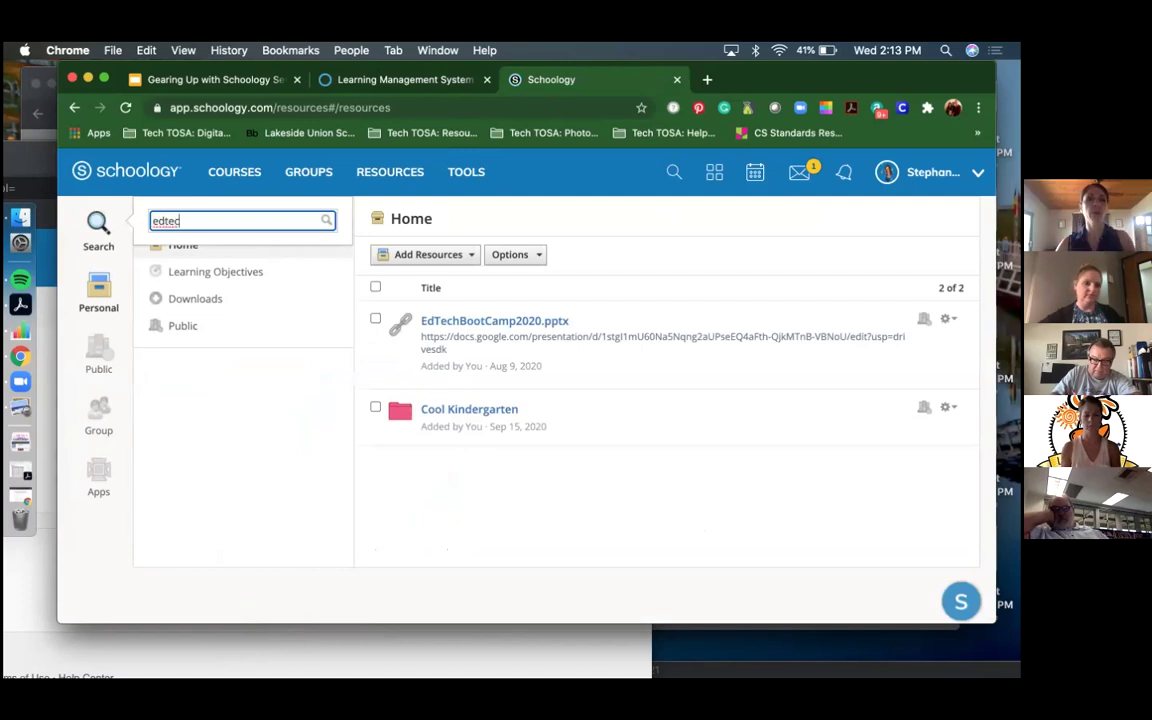
pyautogui.click(127, 209)
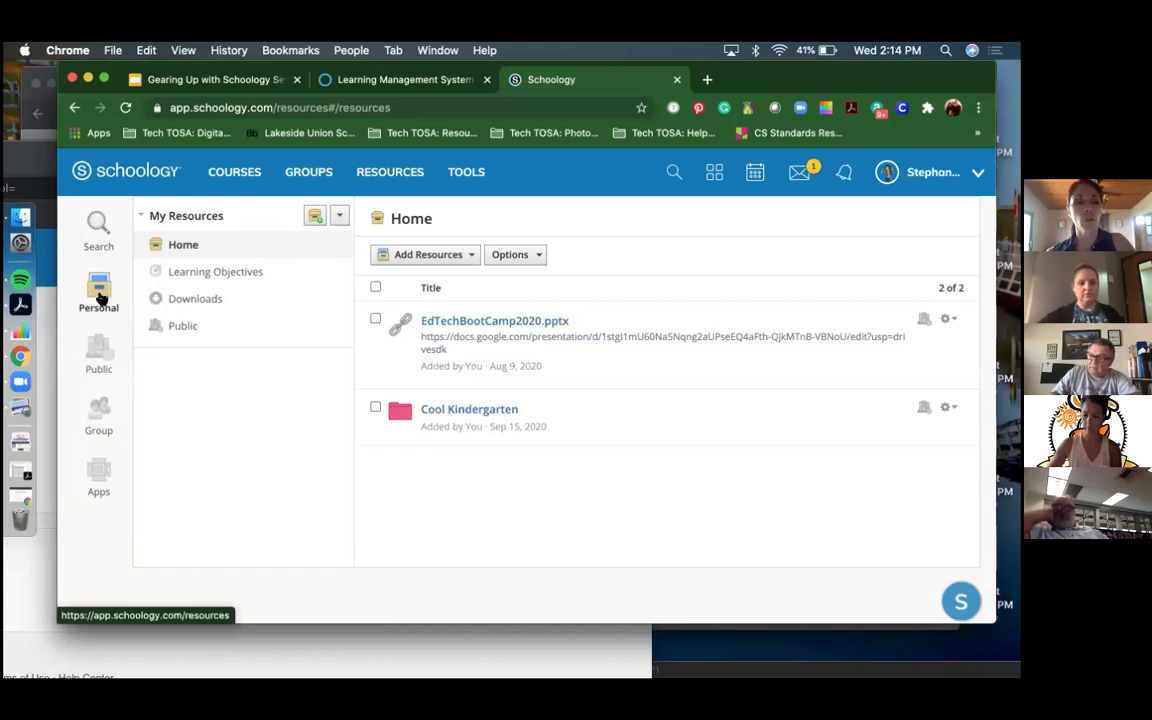
# - Add the Next Generation Science Standards (2013) first-grade objective SCI.1.1-LS1-2 under SCI.1.1.SFI to the personal Learning Objectives, then reopen that collection
pyautogui.click(181, 279)
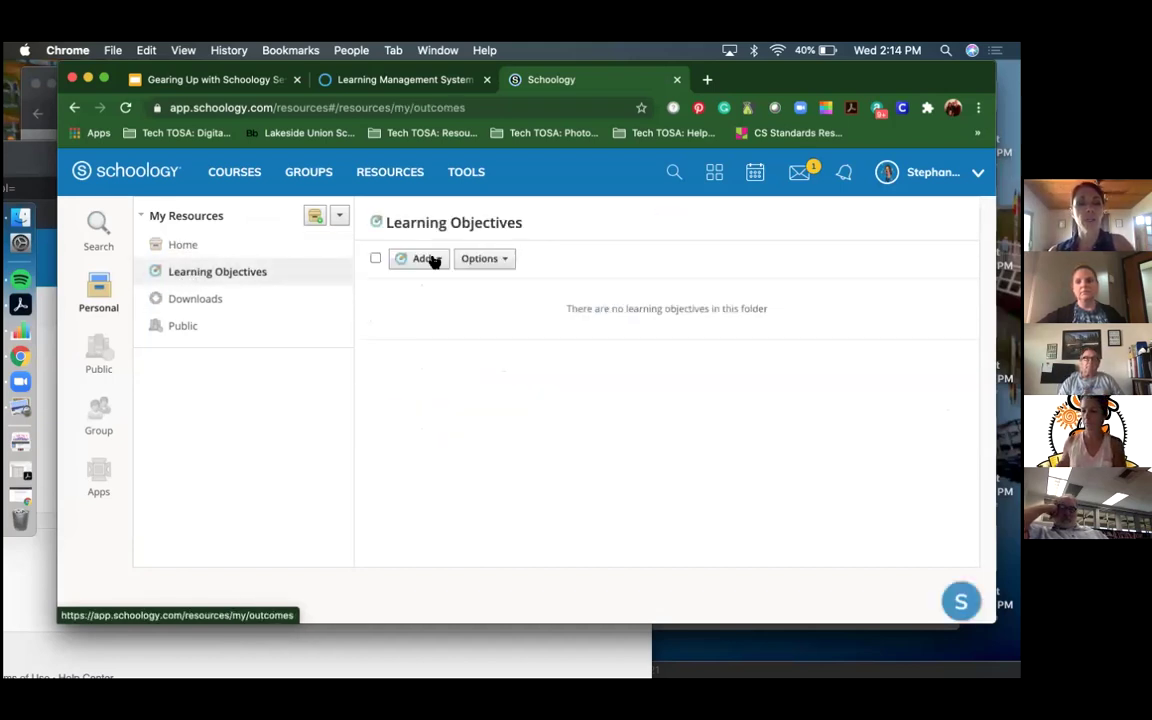
pyautogui.click(433, 260)
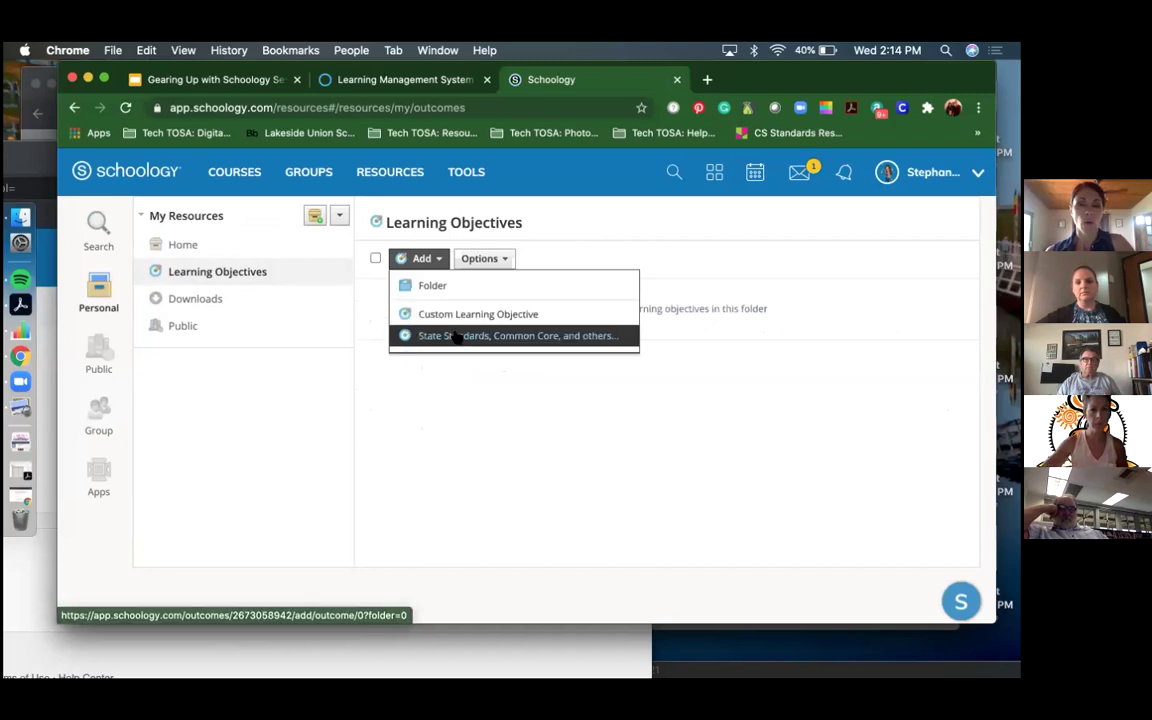
pyautogui.click(457, 336)
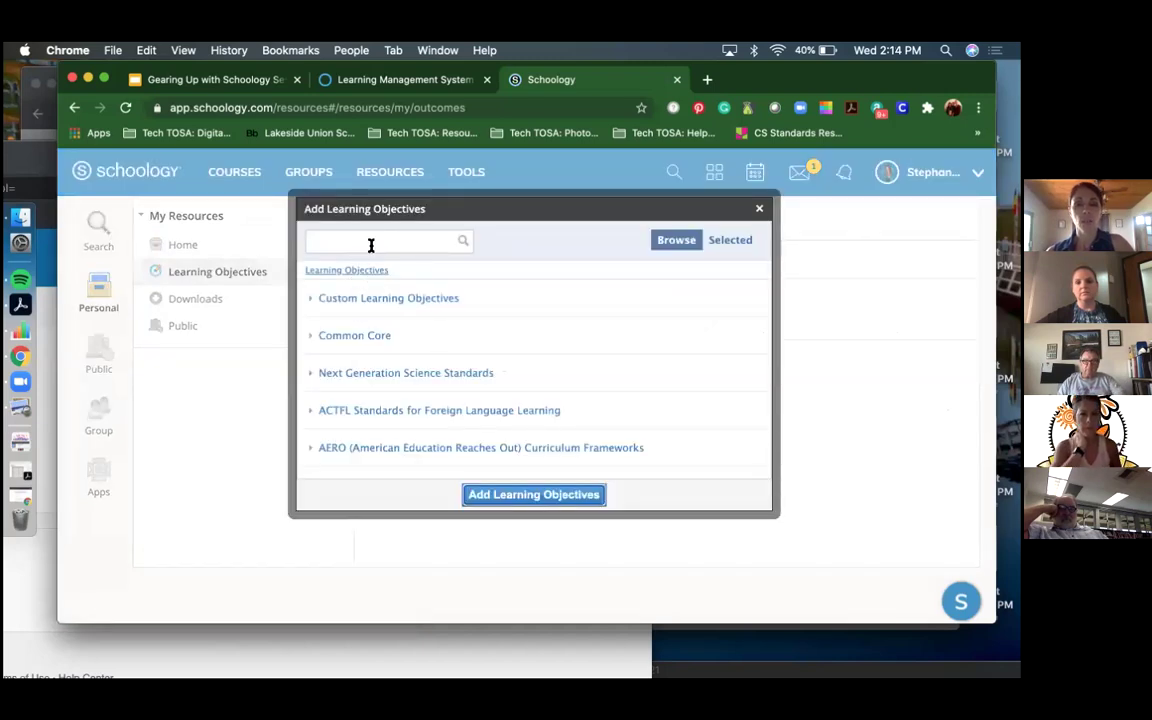
pyautogui.scroll(-1, 362, 346)
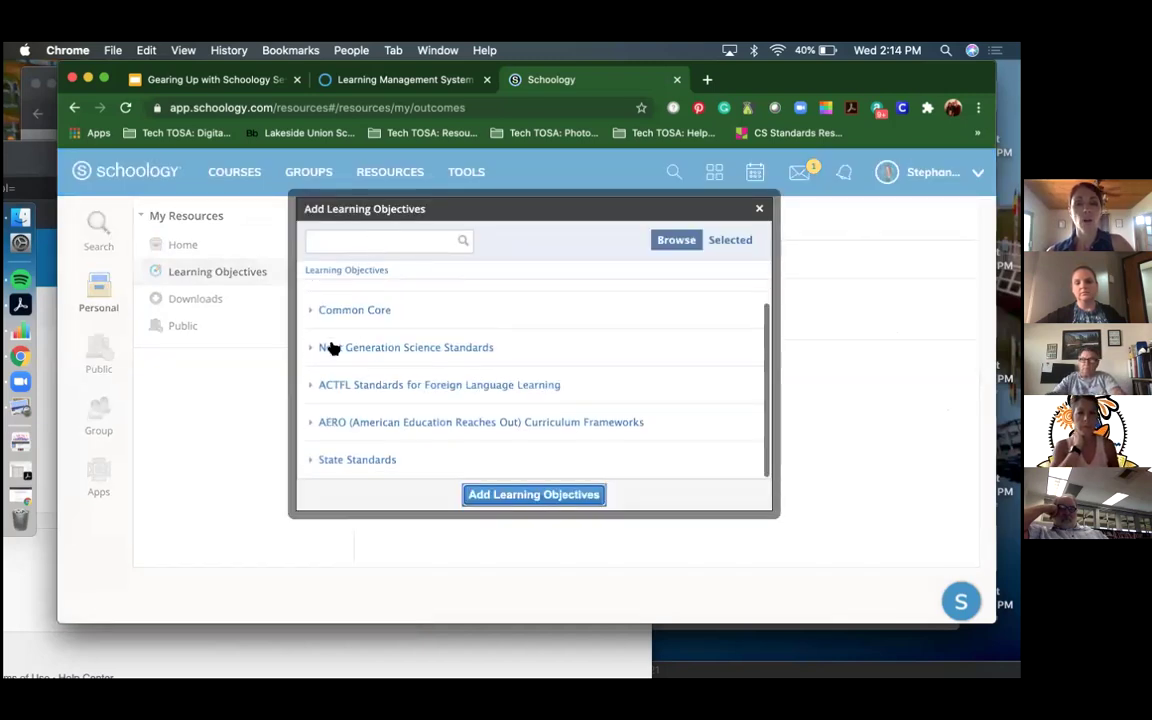
pyautogui.click(332, 347)
pyautogui.click(314, 300)
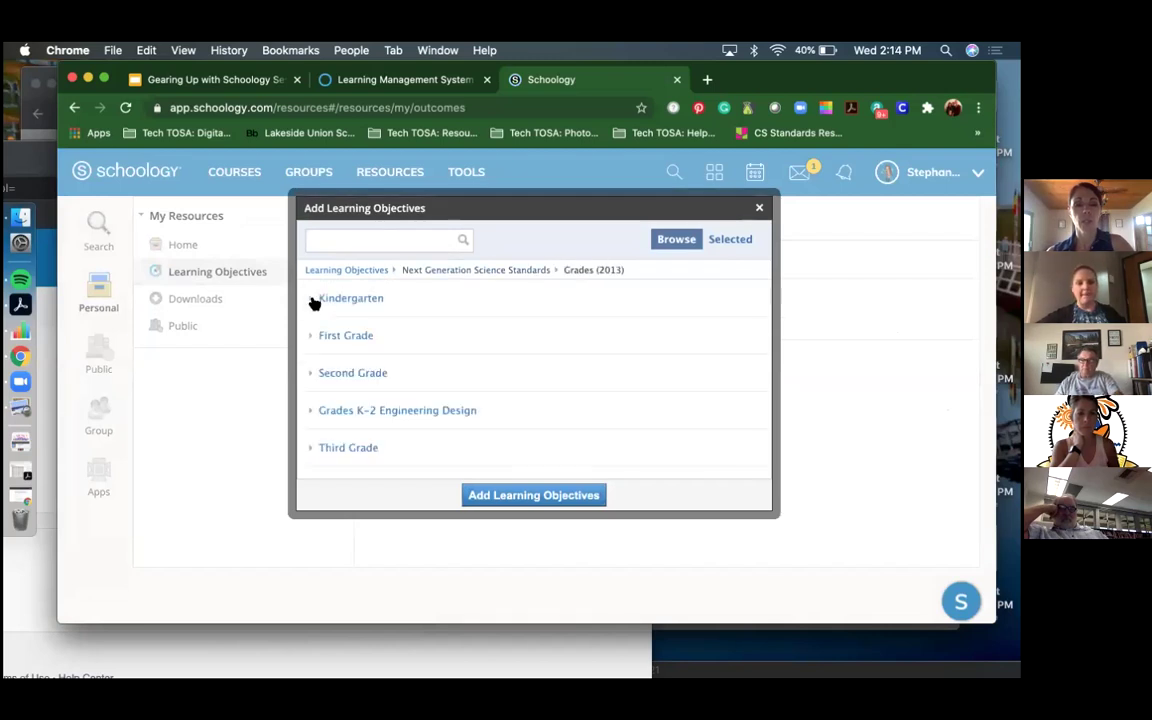
pyautogui.click(336, 337)
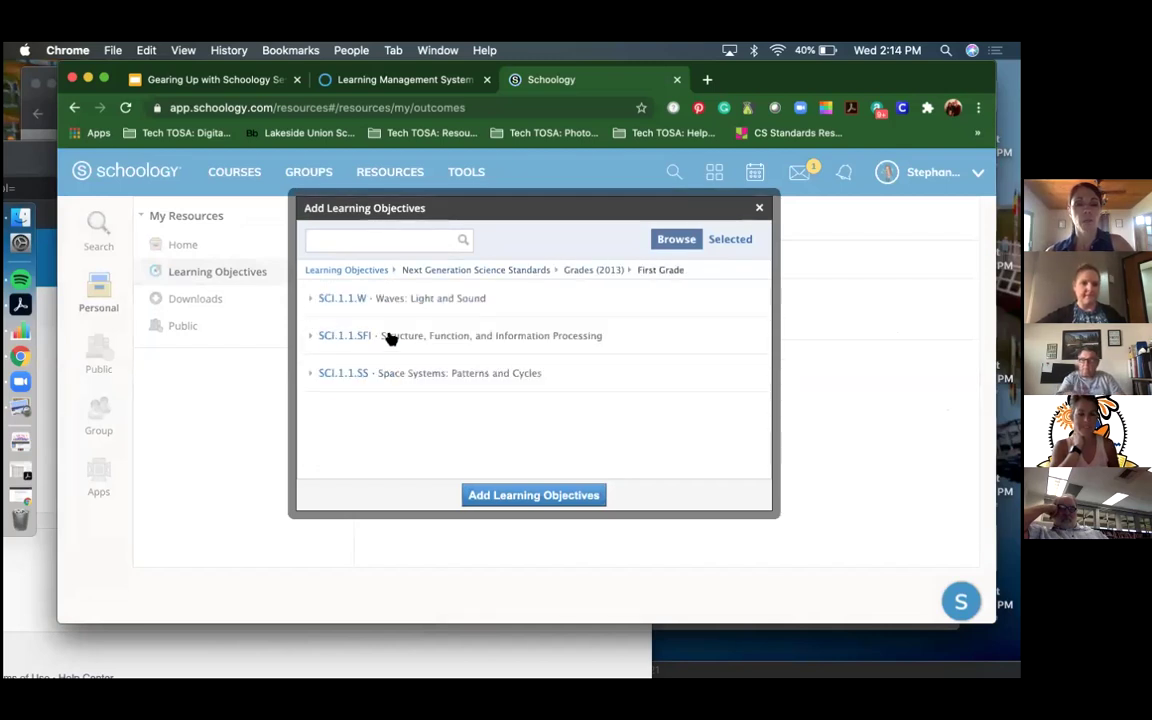
pyautogui.click(314, 337)
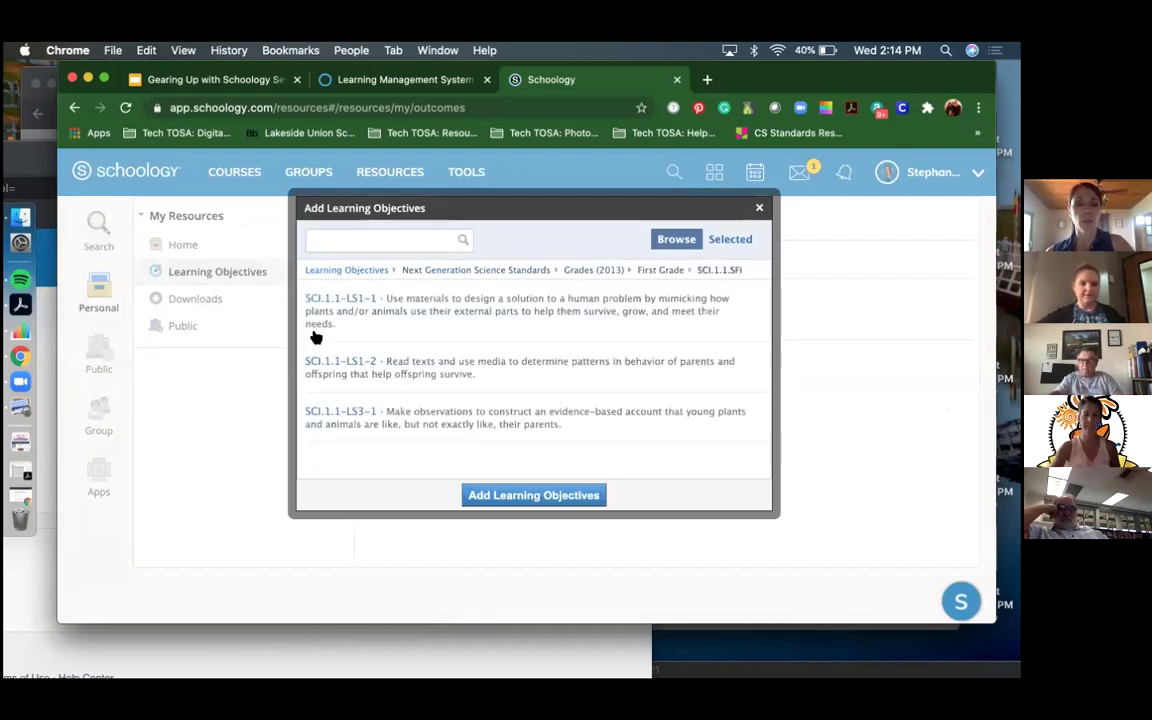
pyautogui.click(355, 364)
pyautogui.click(498, 497)
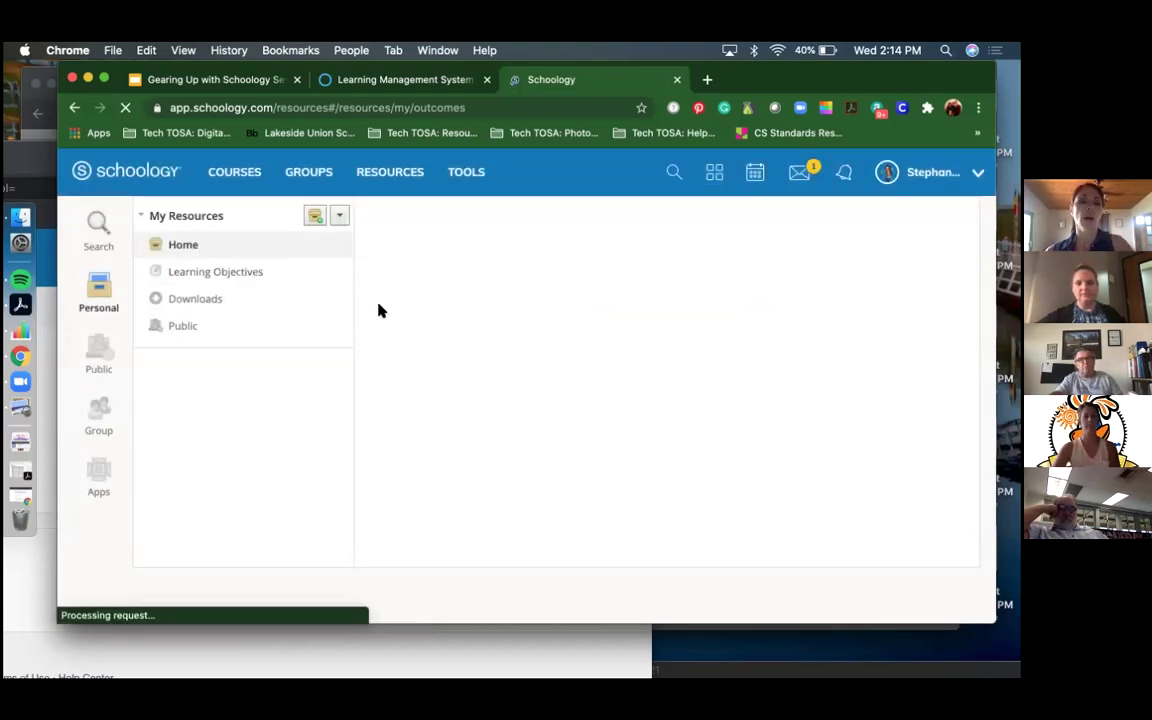
pyautogui.click(250, 304)
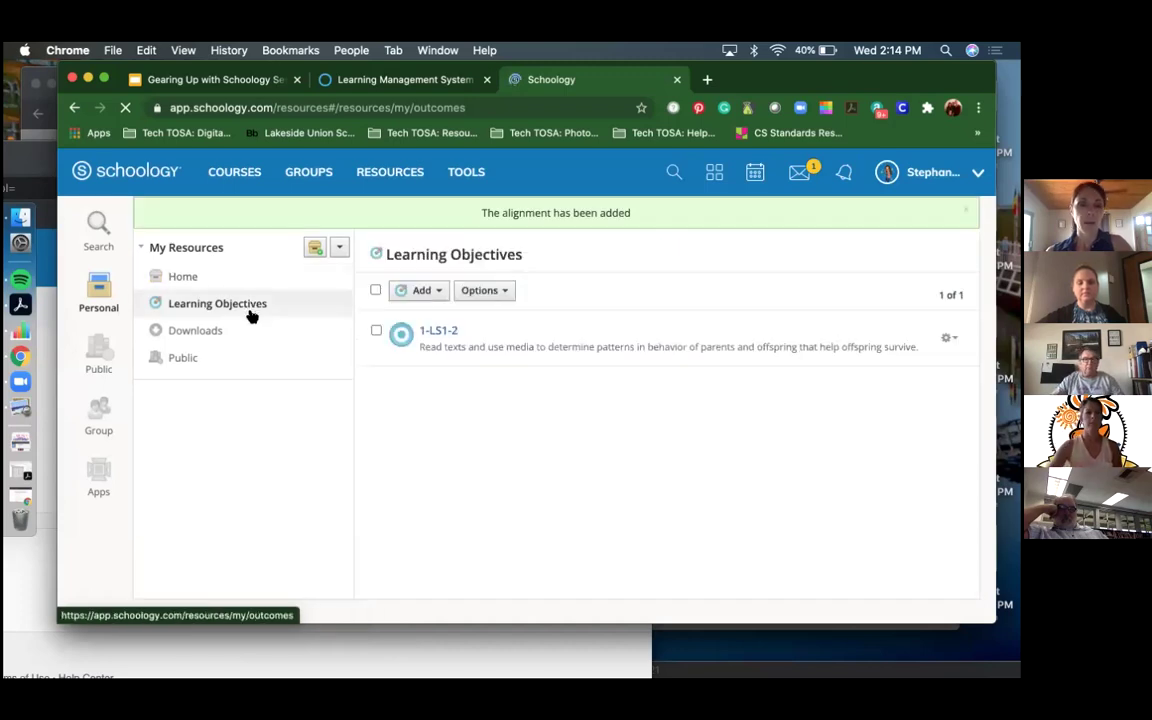
# - Select the 1-LS1-2 objective and review the available add, arrange, import, copy, move and delete choices without applying any
pyautogui.click(376, 330)
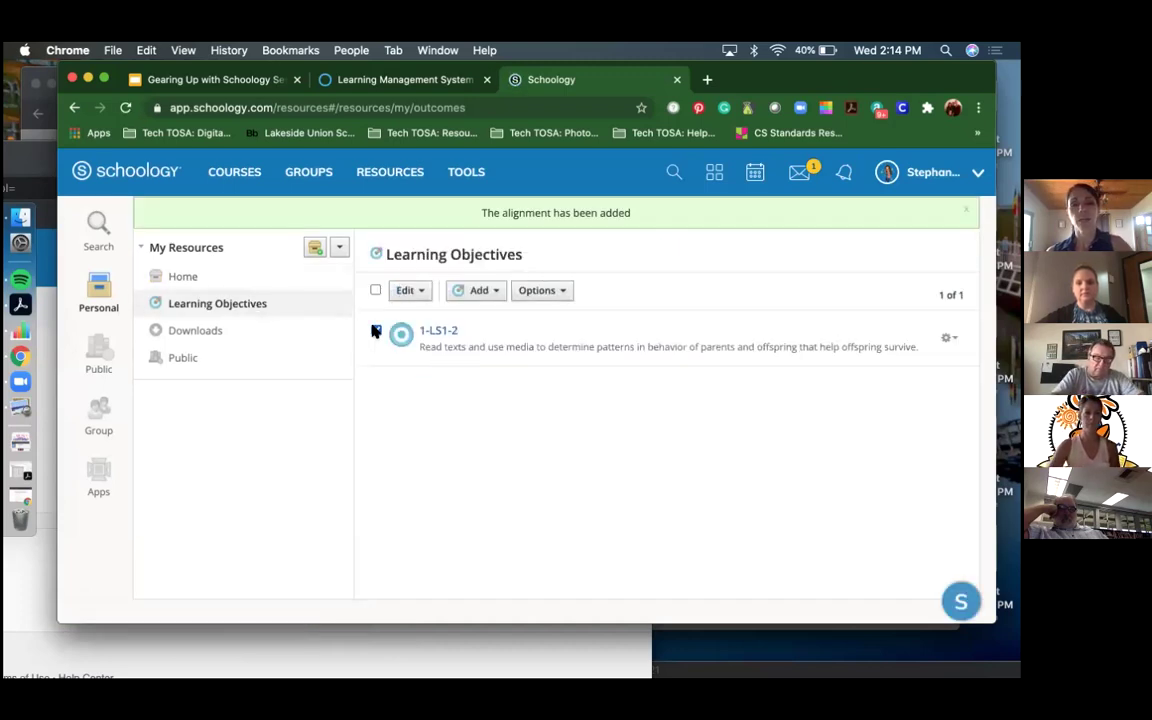
pyautogui.click(478, 291)
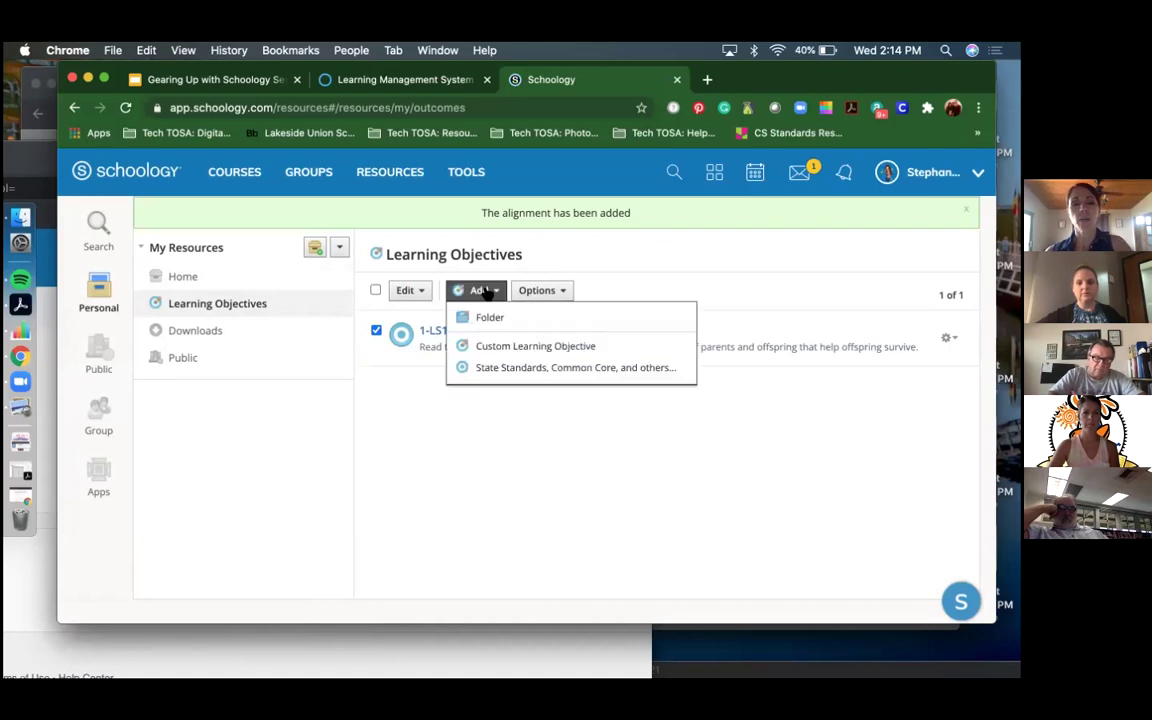
pyautogui.click(561, 292)
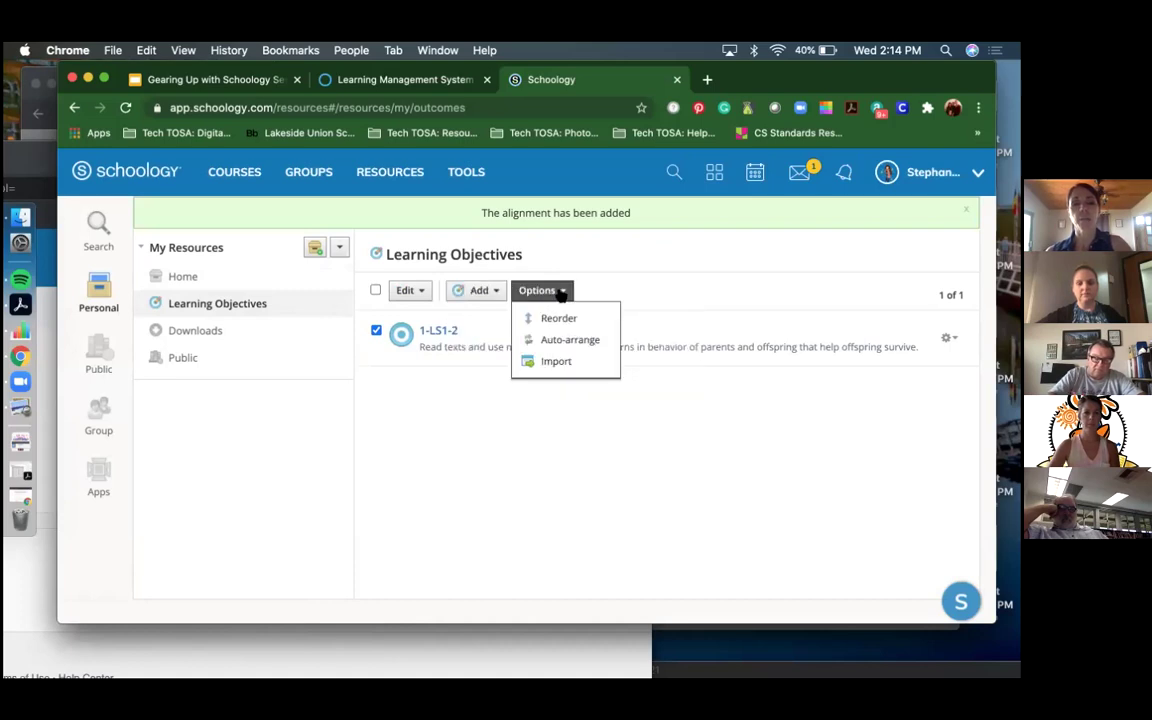
pyautogui.click(949, 339)
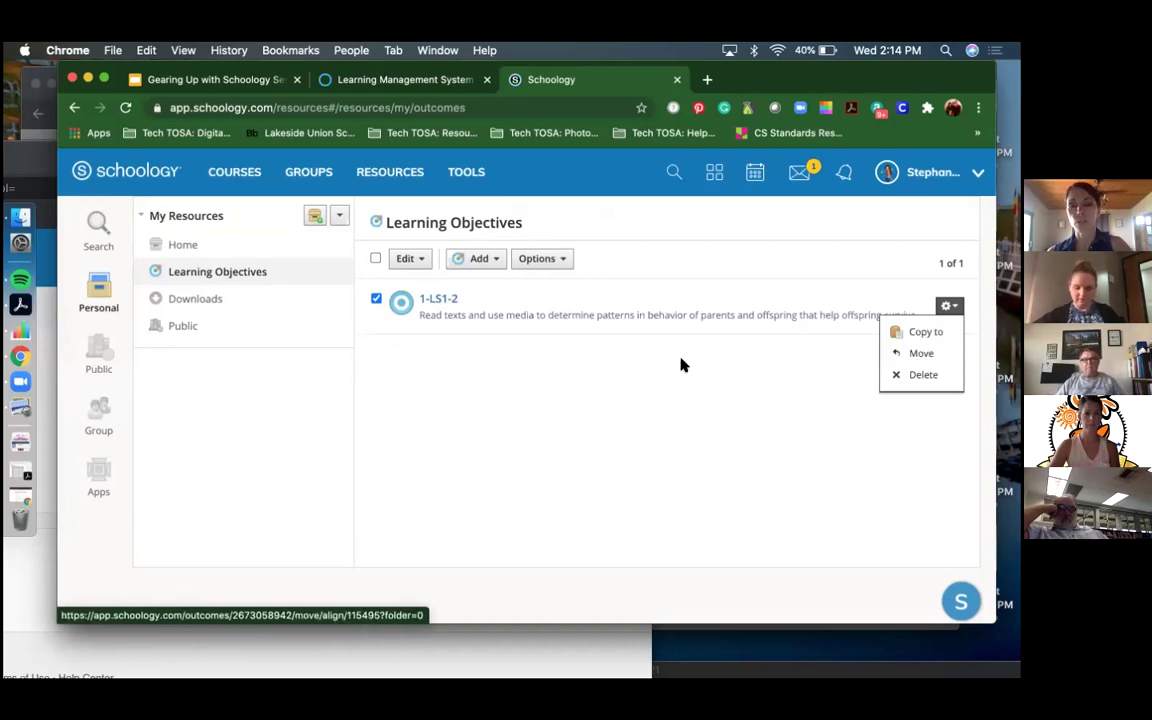
pyautogui.click(652, 374)
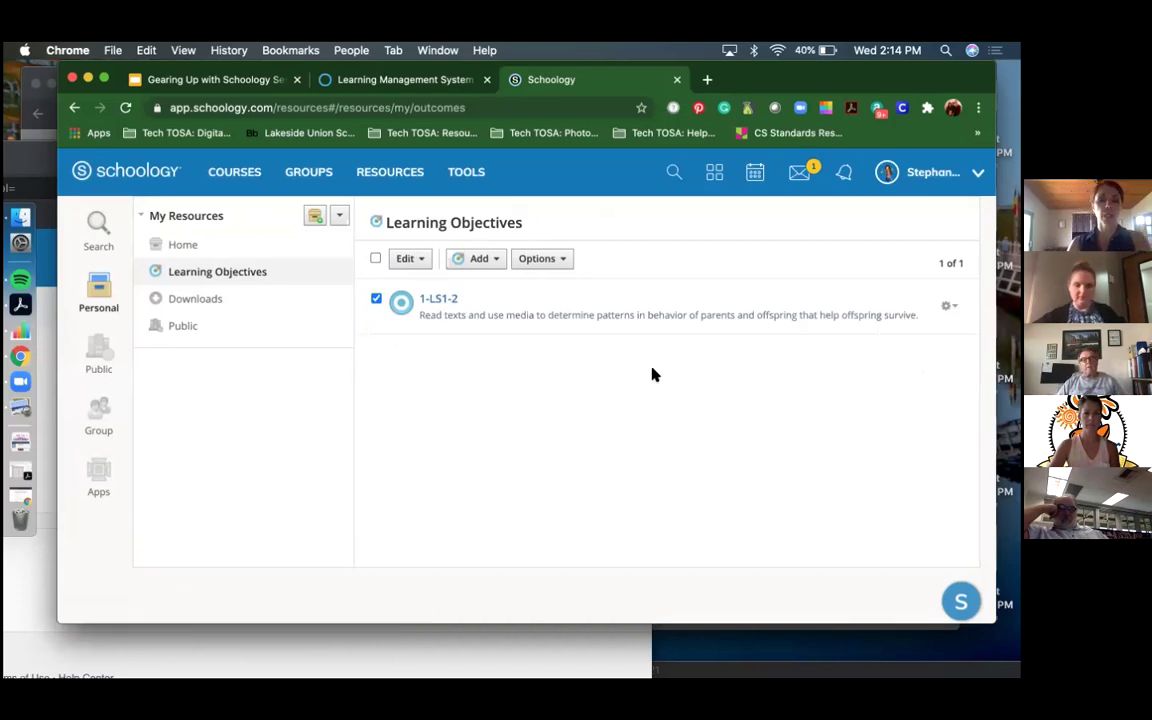
# - View the personal Downloads collection from start to end, and open the personal Public collection
pyautogui.click(268, 305)
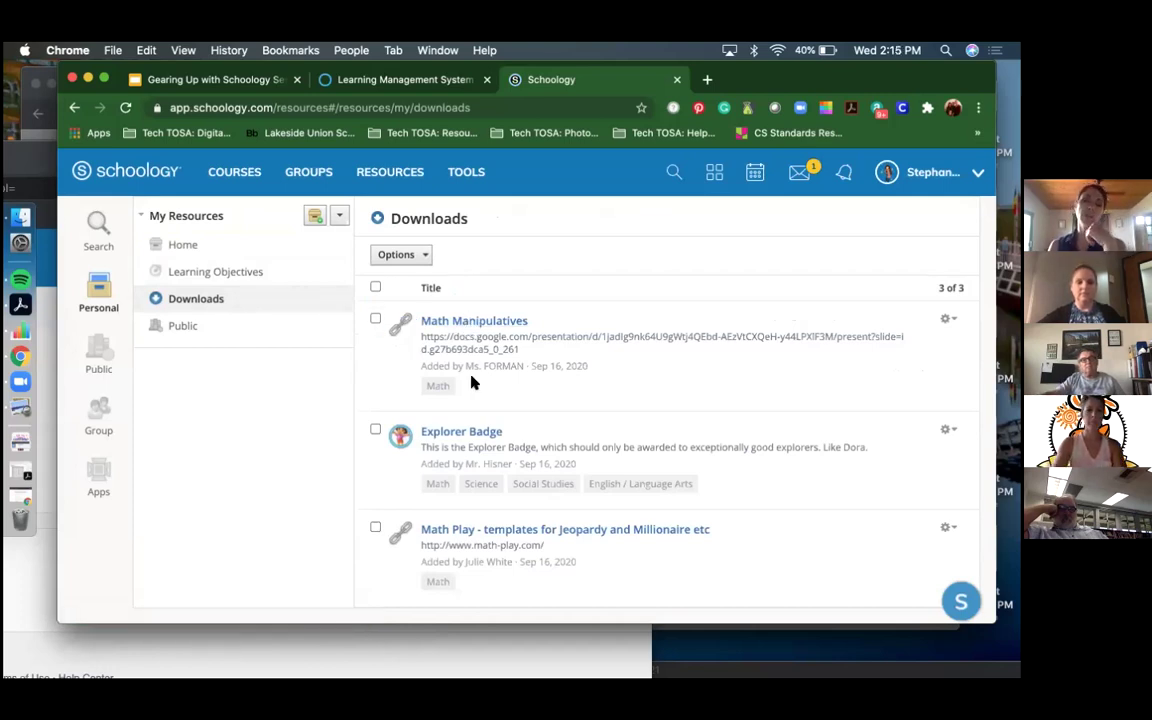
pyautogui.scroll(-2, 472, 380)
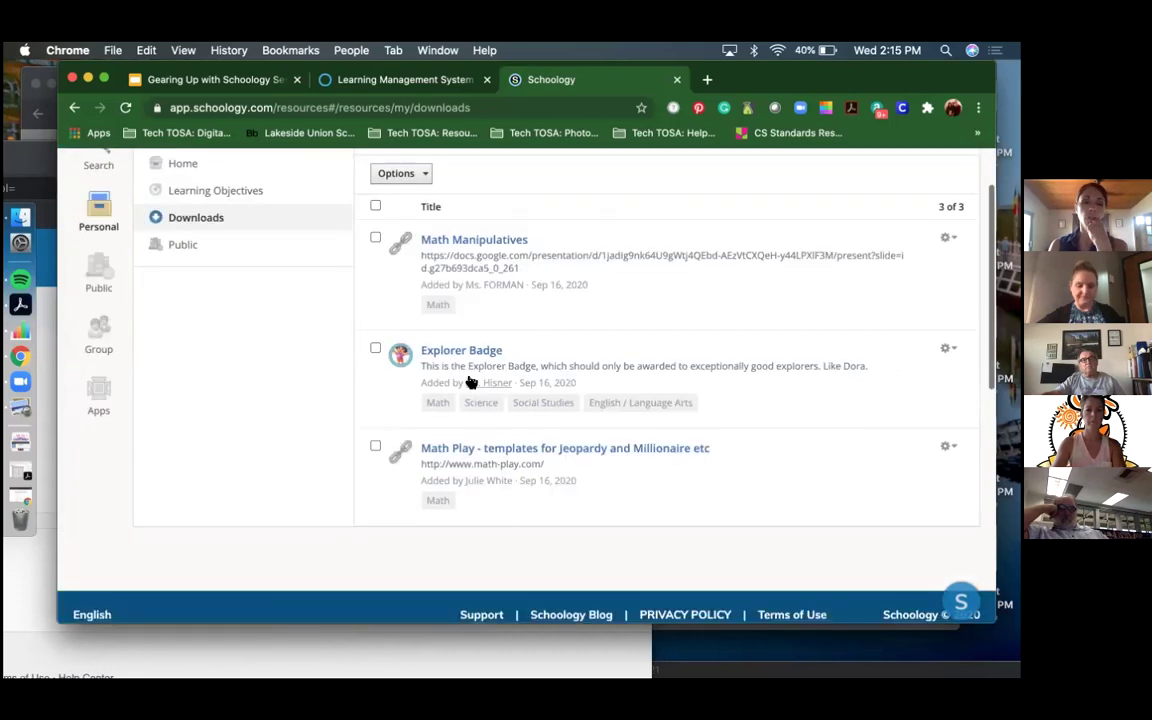
pyautogui.scroll(2, 472, 381)
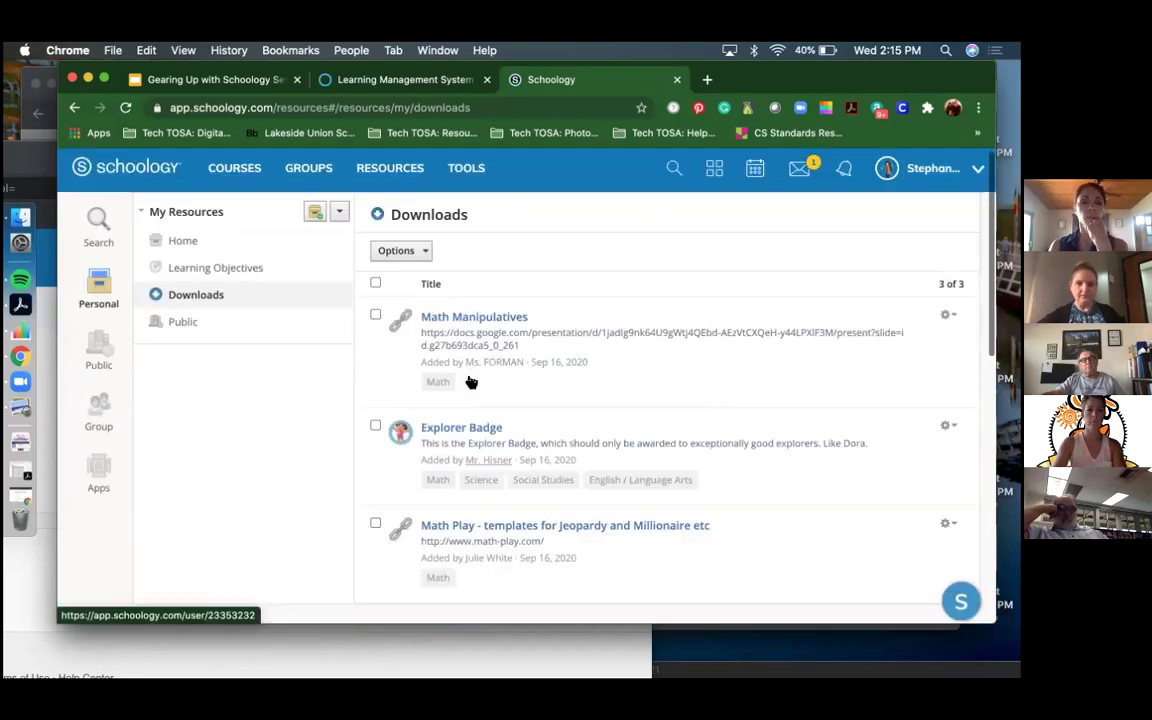
pyautogui.click(186, 327)
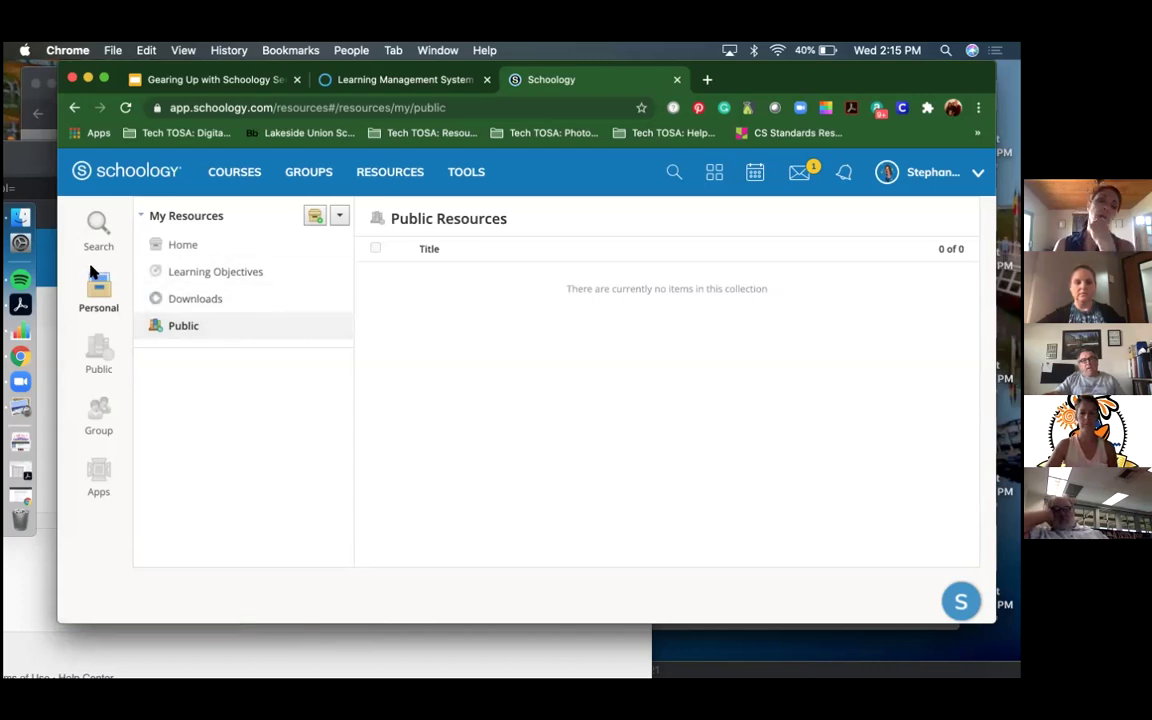
# - Open the Public Resources shared by other Schoology educators and browse through the highest-rated list
pyautogui.click(96, 353)
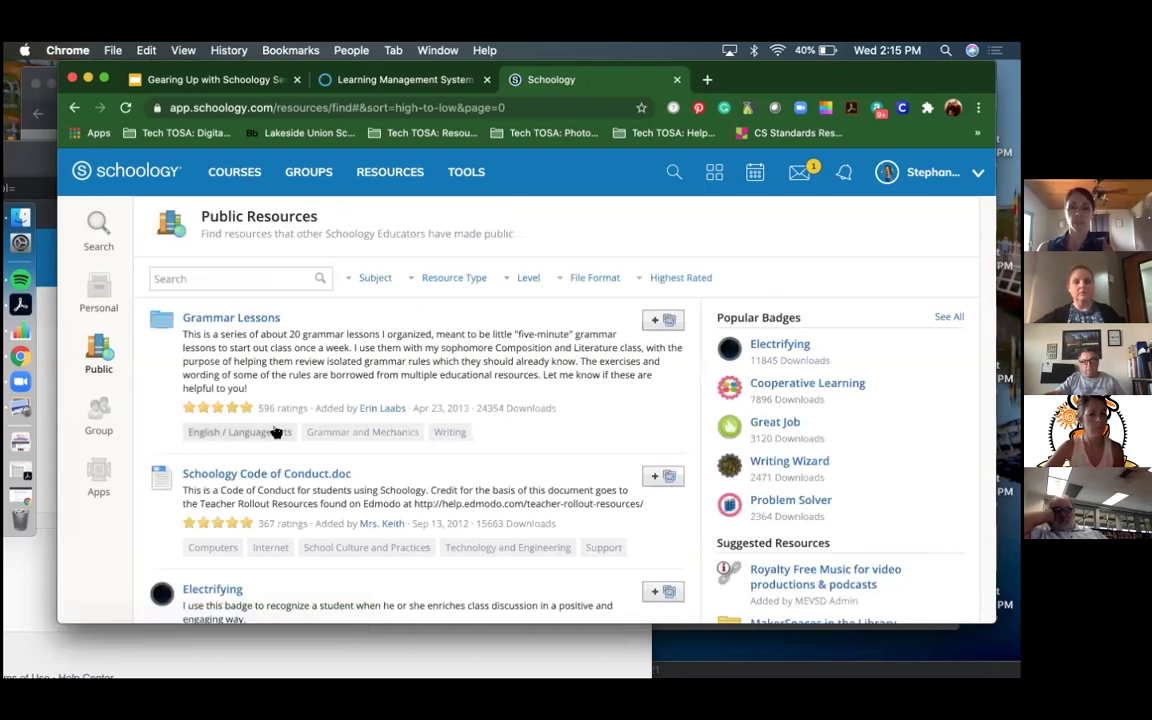
pyautogui.scroll(-10, 452, 459)
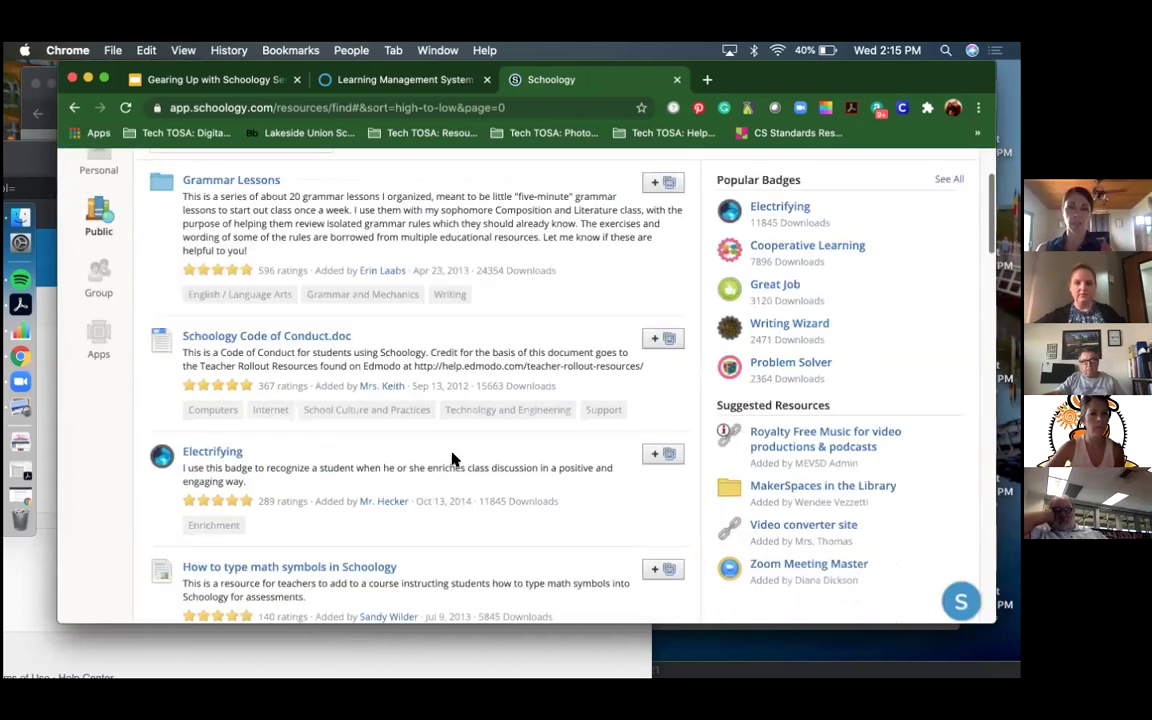
pyautogui.scroll(-20, 452, 459)
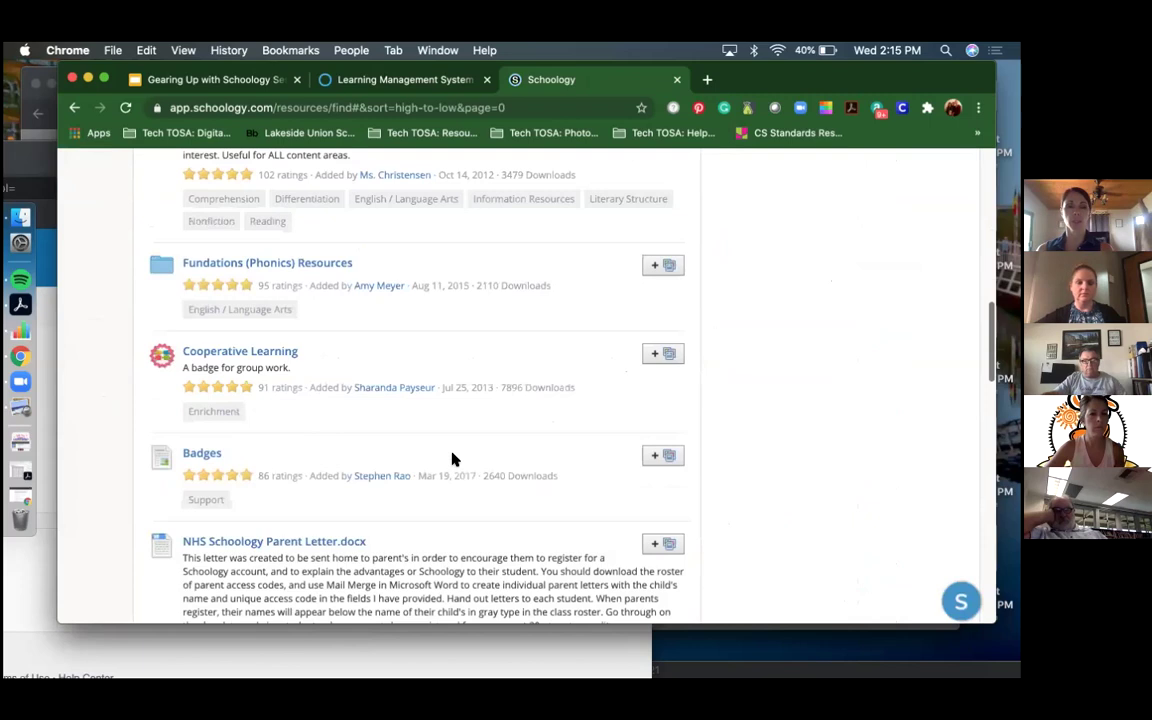
pyautogui.scroll(20, 452, 459)
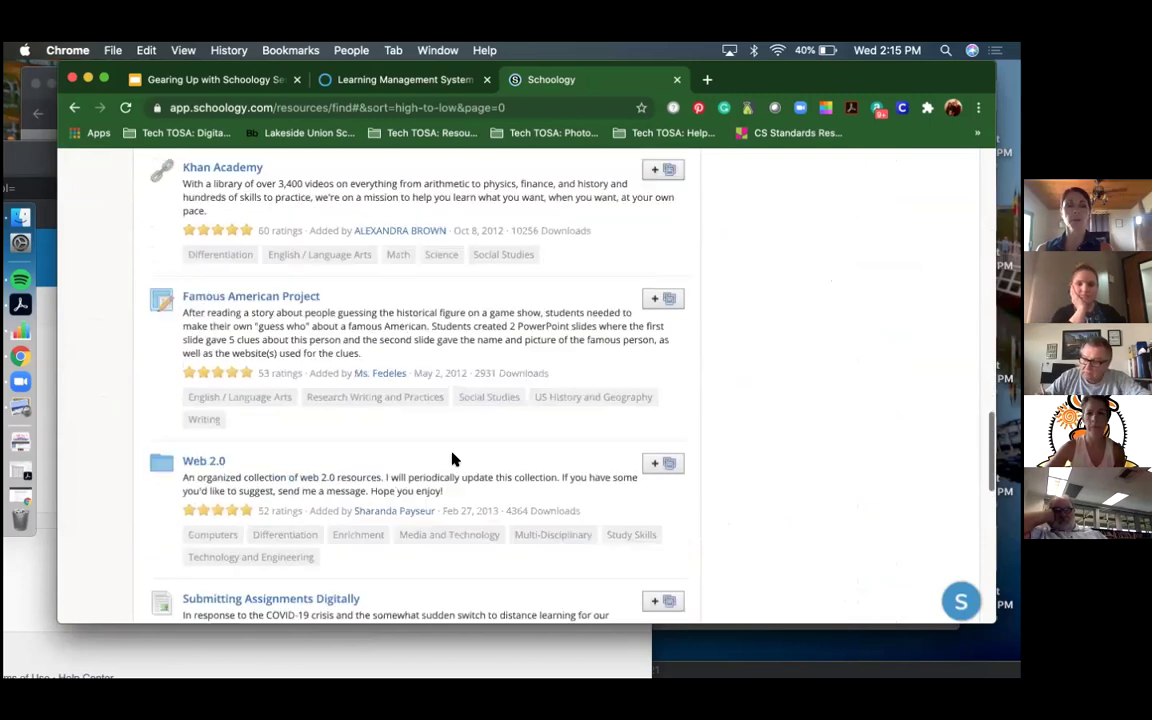
# - Filter the public resources by subject Math, resource type Assessments and grade level 8
pyautogui.click(376, 280)
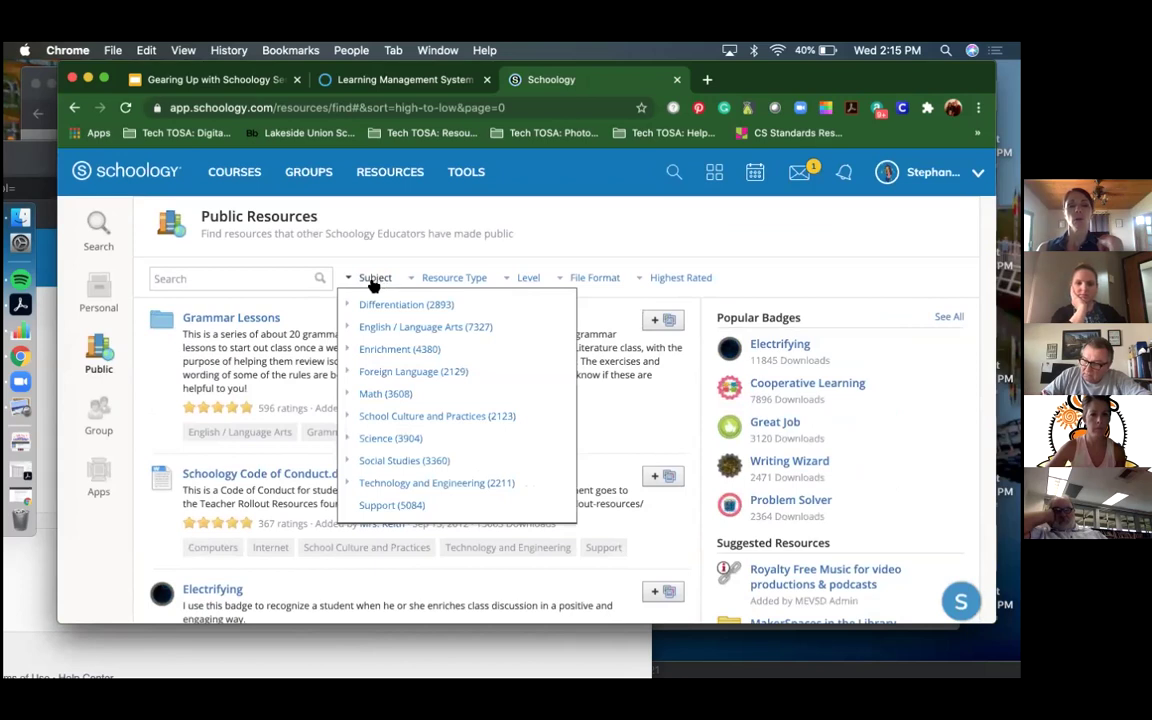
pyautogui.click(374, 395)
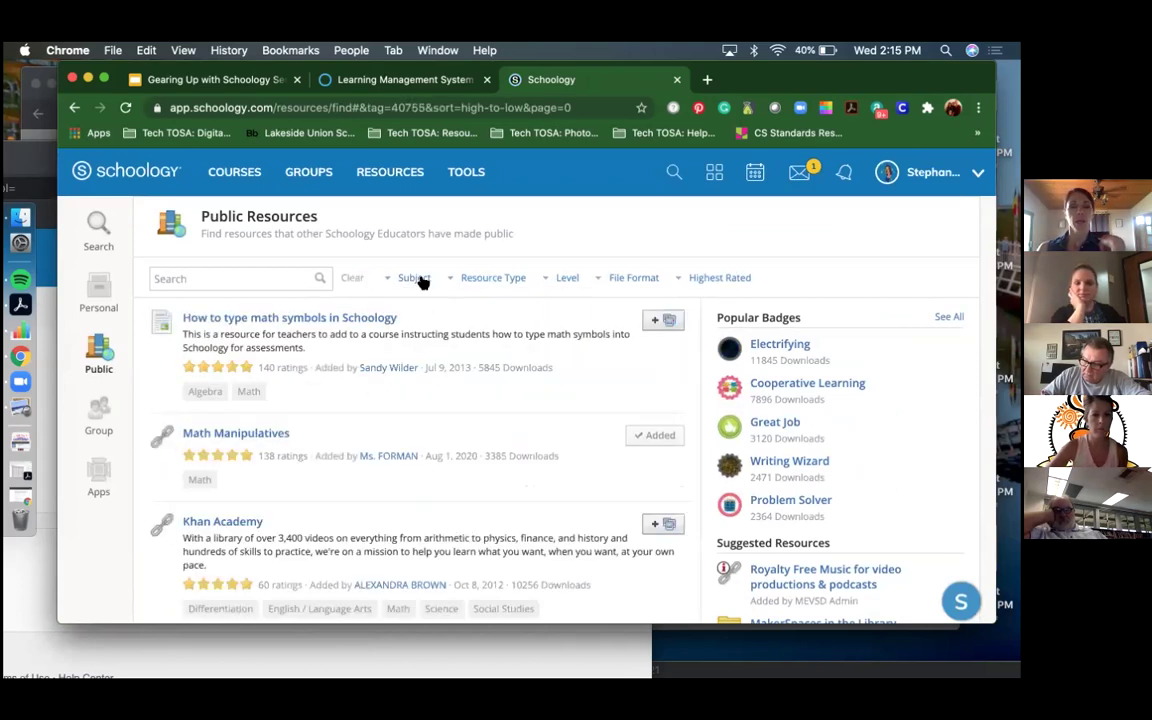
pyautogui.click(493, 283)
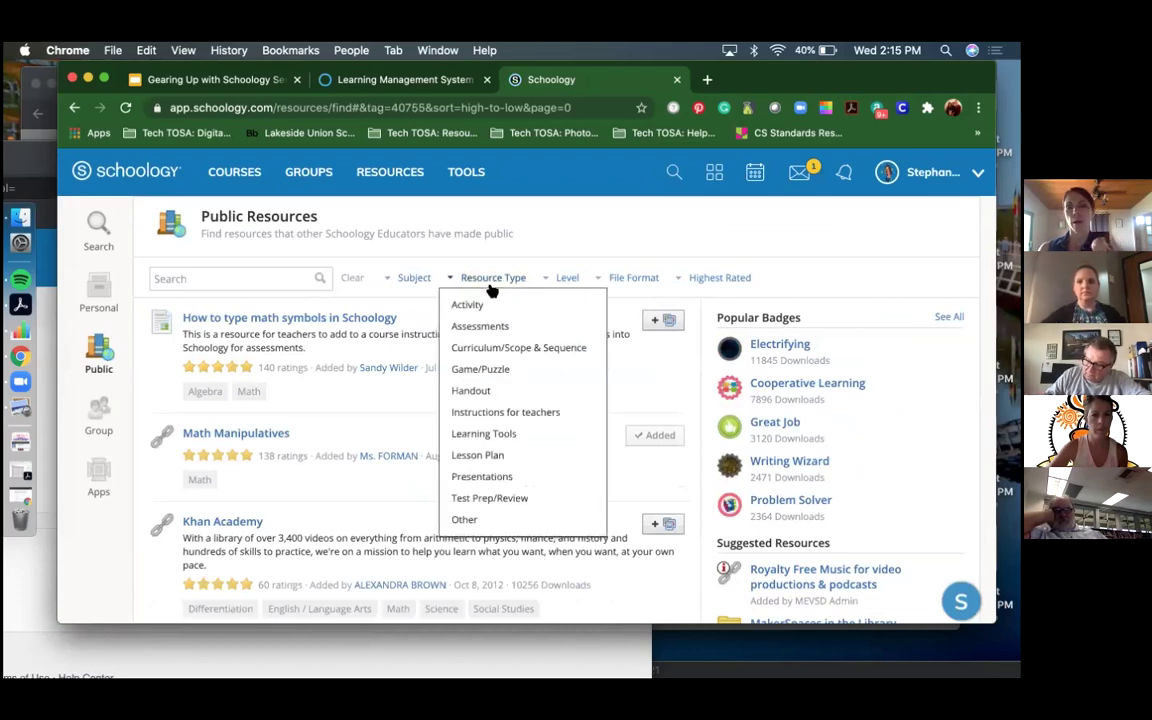
pyautogui.click(472, 326)
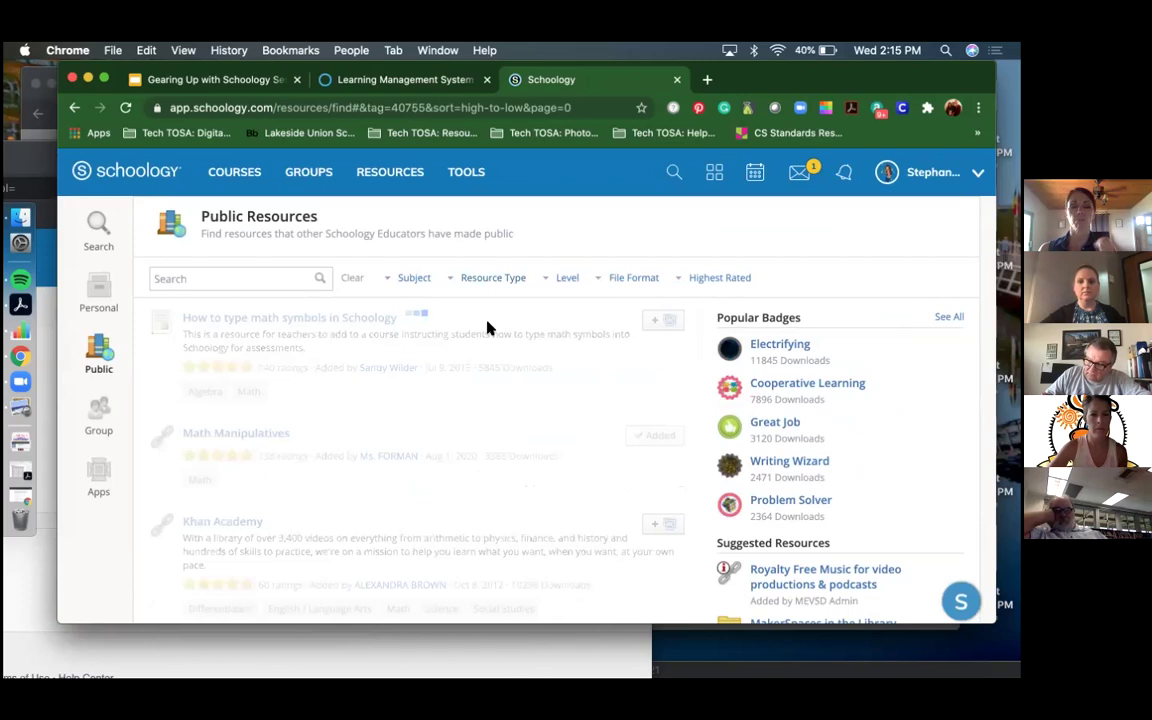
pyautogui.click(563, 280)
pyautogui.click(574, 335)
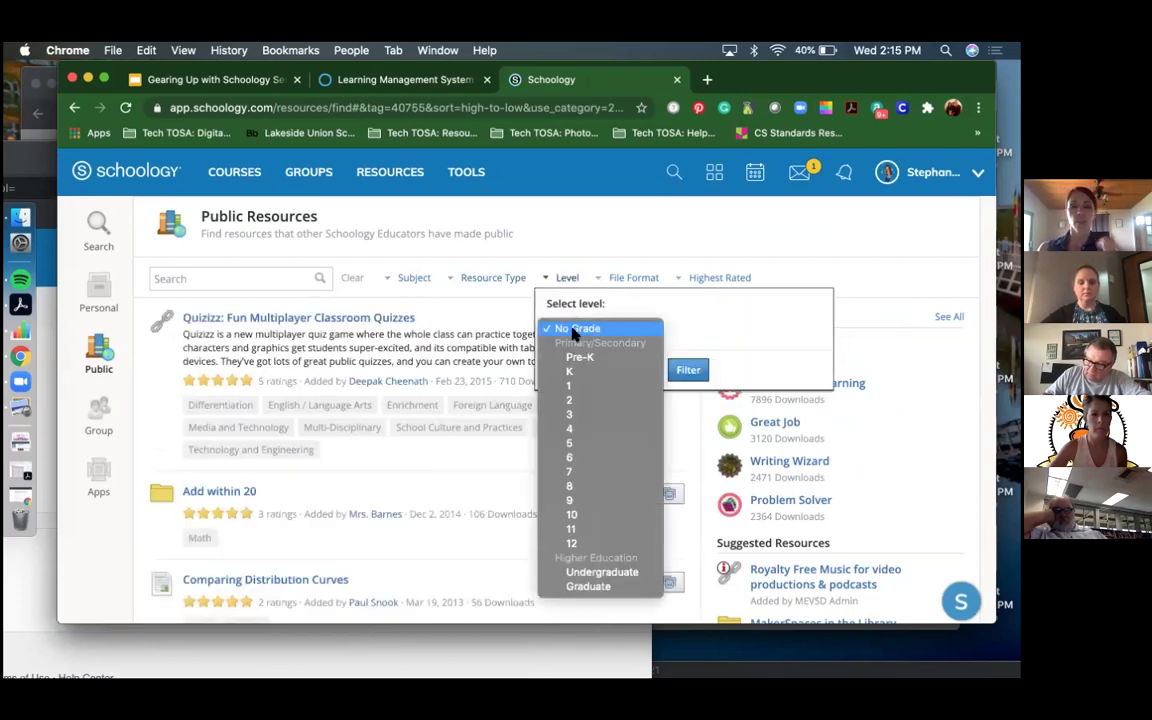
pyautogui.click(568, 492)
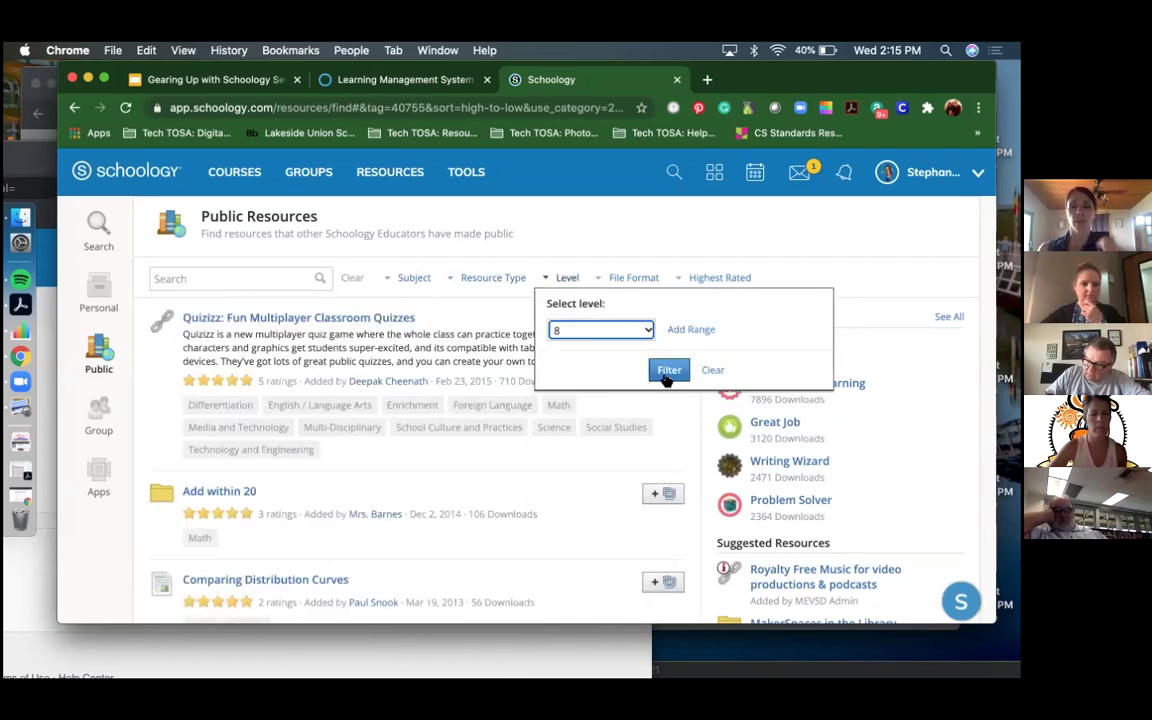
pyautogui.click(667, 371)
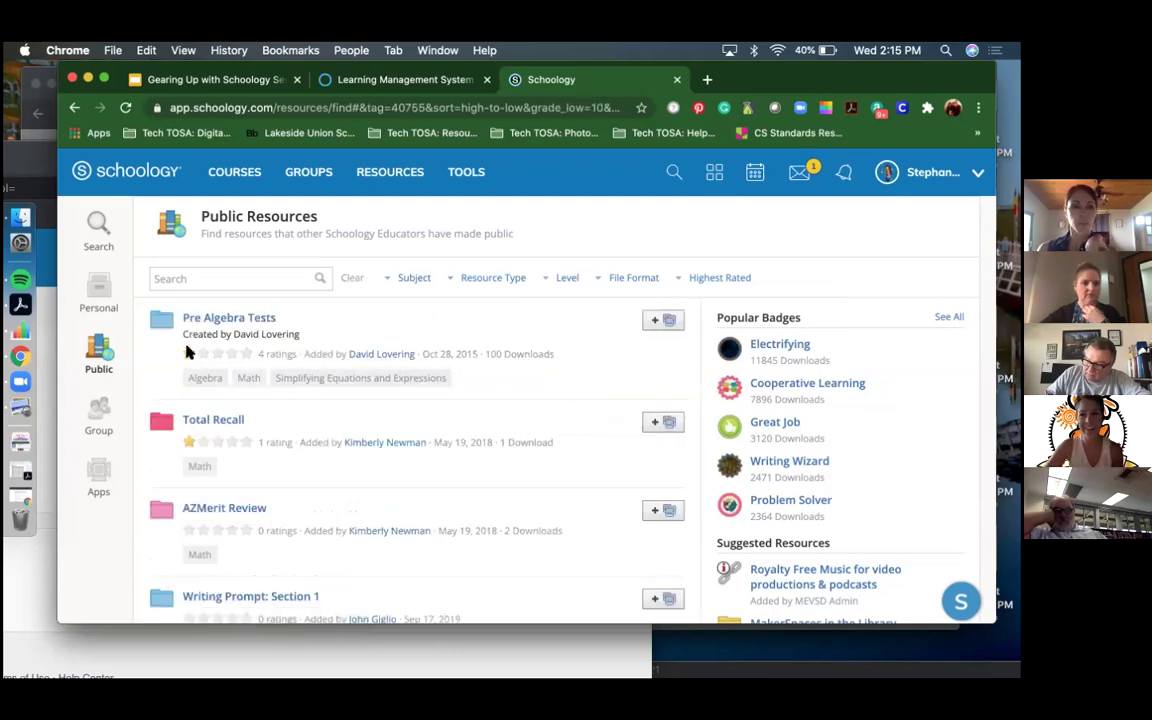
# - Browse the filtered results, add the Pre Algebra Tests and Total Recall folders to the own resources, and return to the personal resources
pyautogui.scroll(-5, 241, 477)
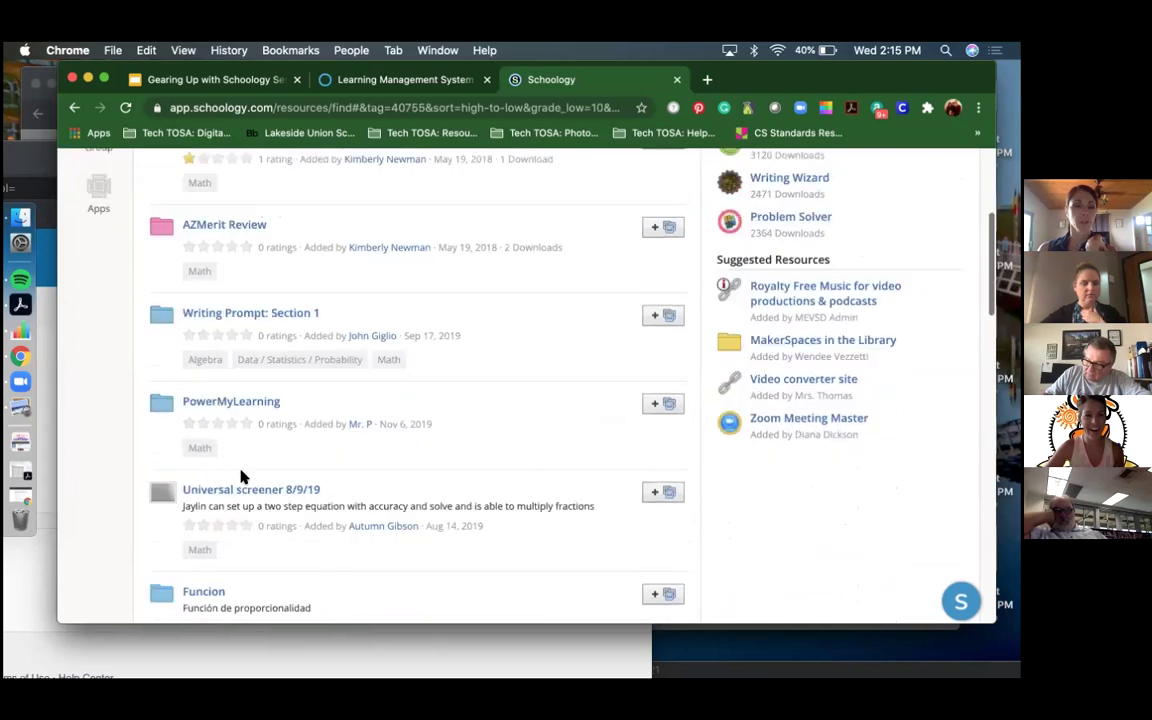
pyautogui.scroll(-12, 241, 477)
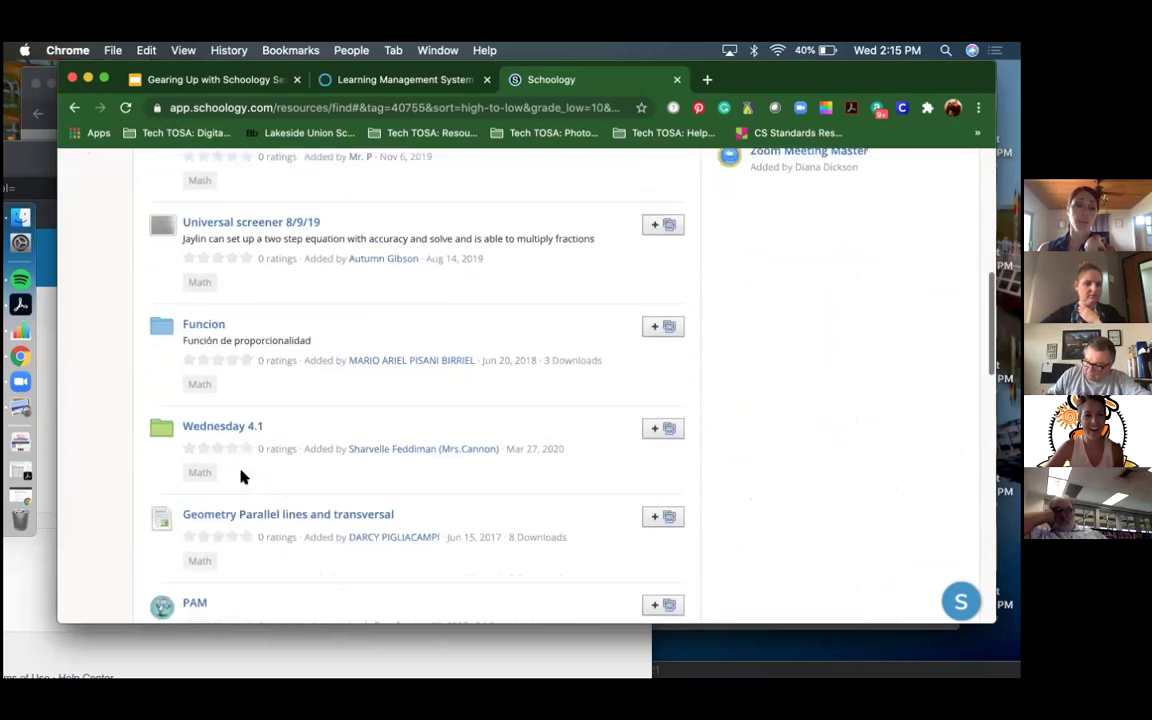
pyautogui.scroll(15, 242, 476)
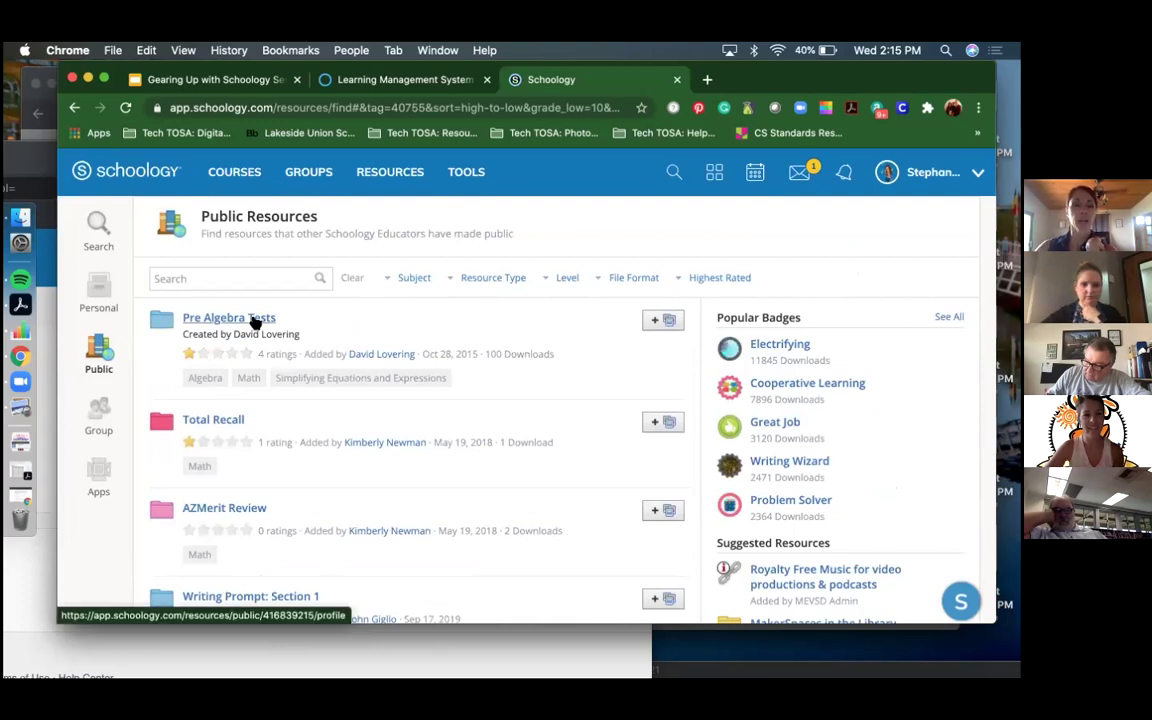
pyautogui.click(654, 322)
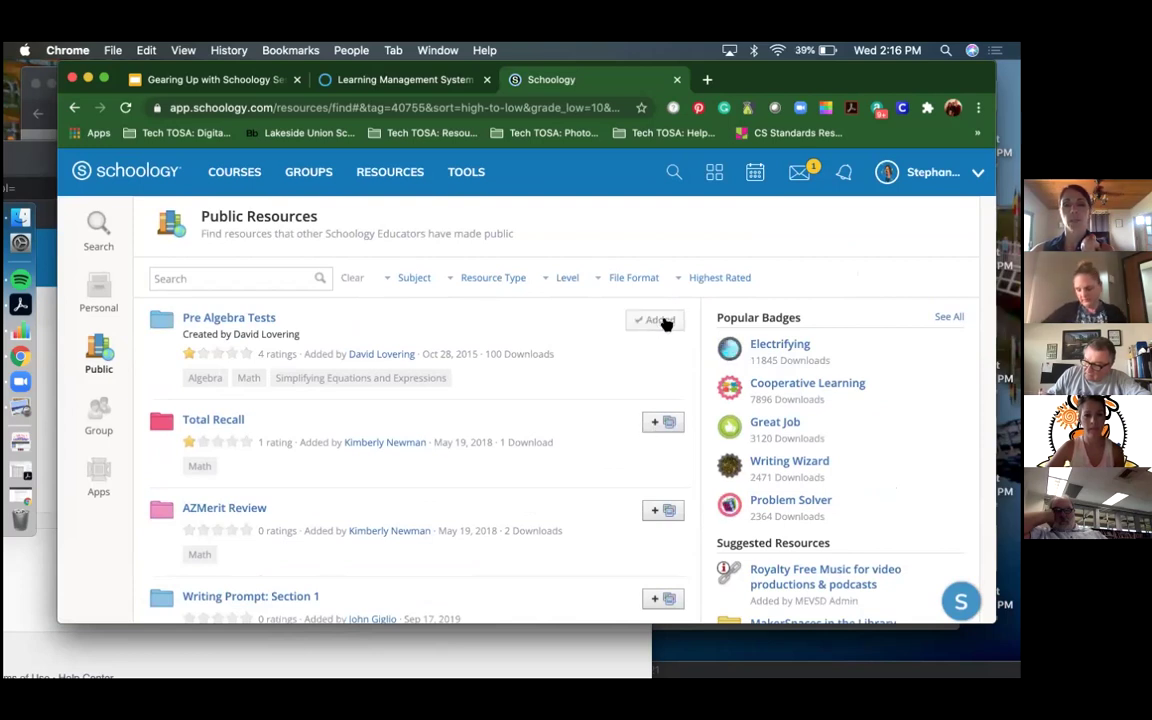
pyautogui.click(666, 423)
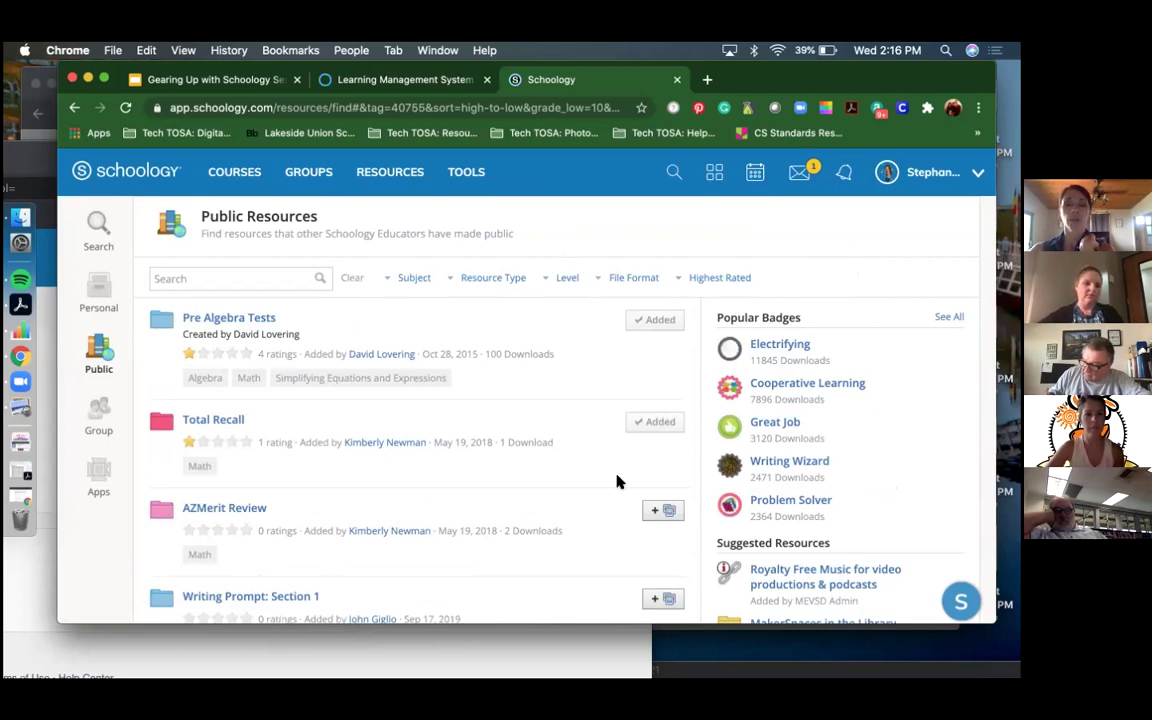
pyautogui.click(104, 289)
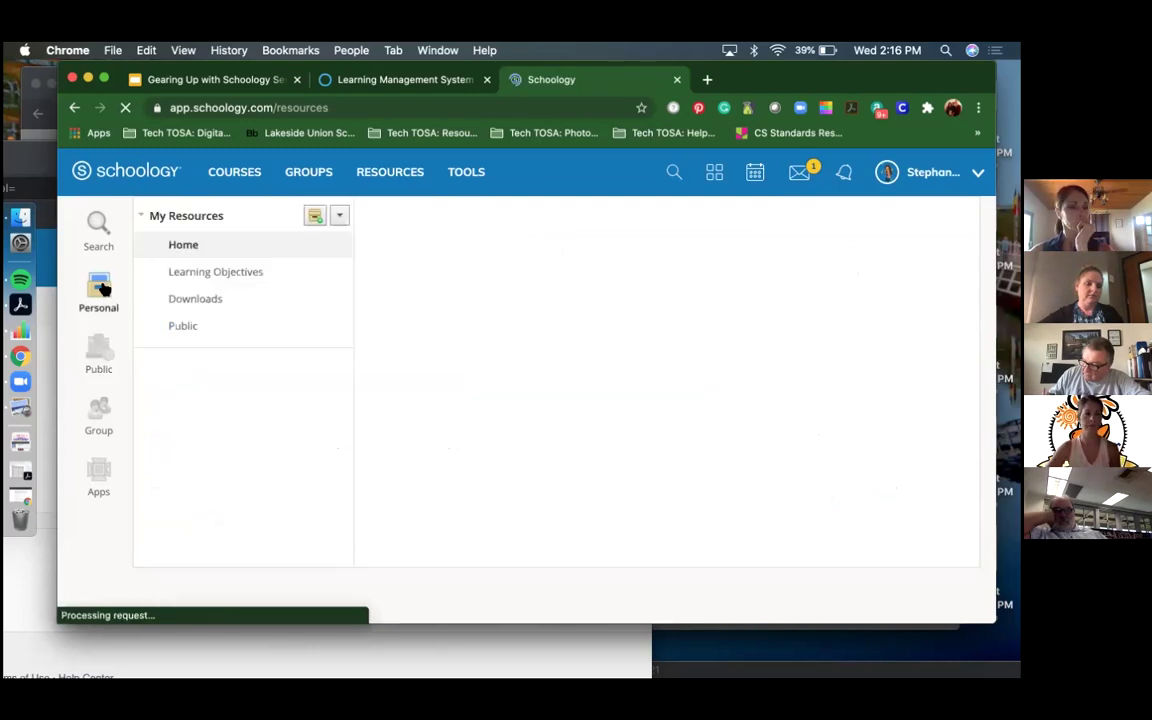
# - Open the personal Downloads collection and review all of its resources, including the Pre Algebra Tests and Total Recall folders
pyautogui.click(238, 302)
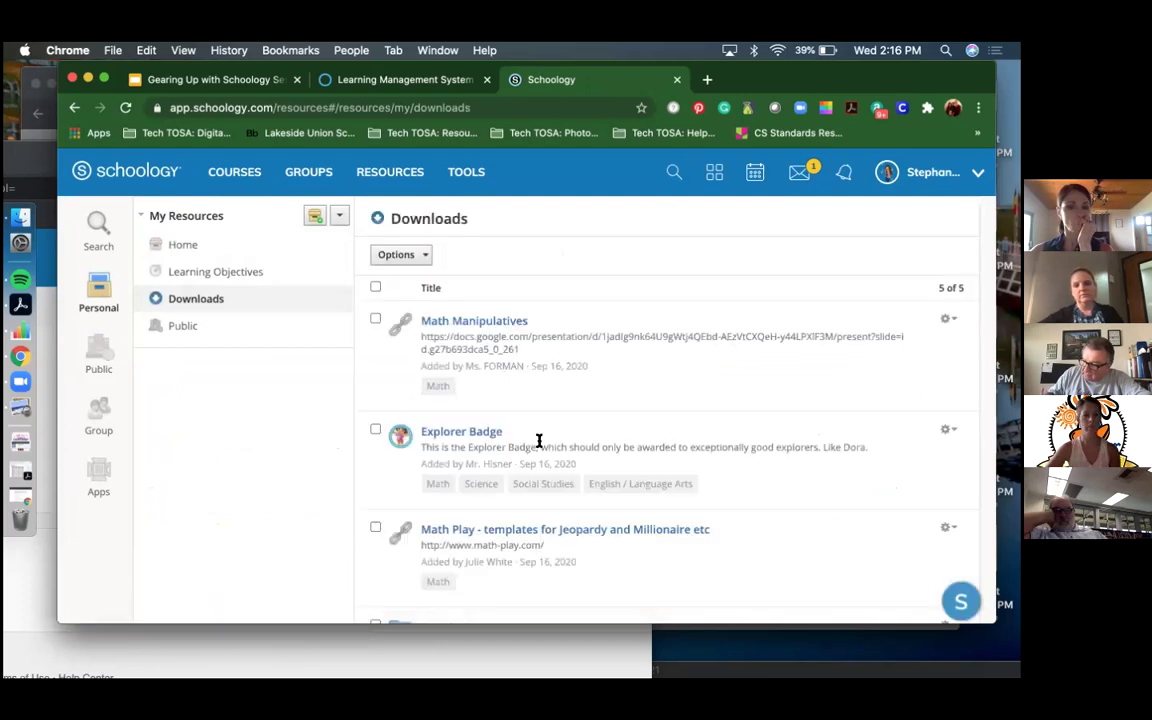
pyautogui.scroll(-5, 538, 442)
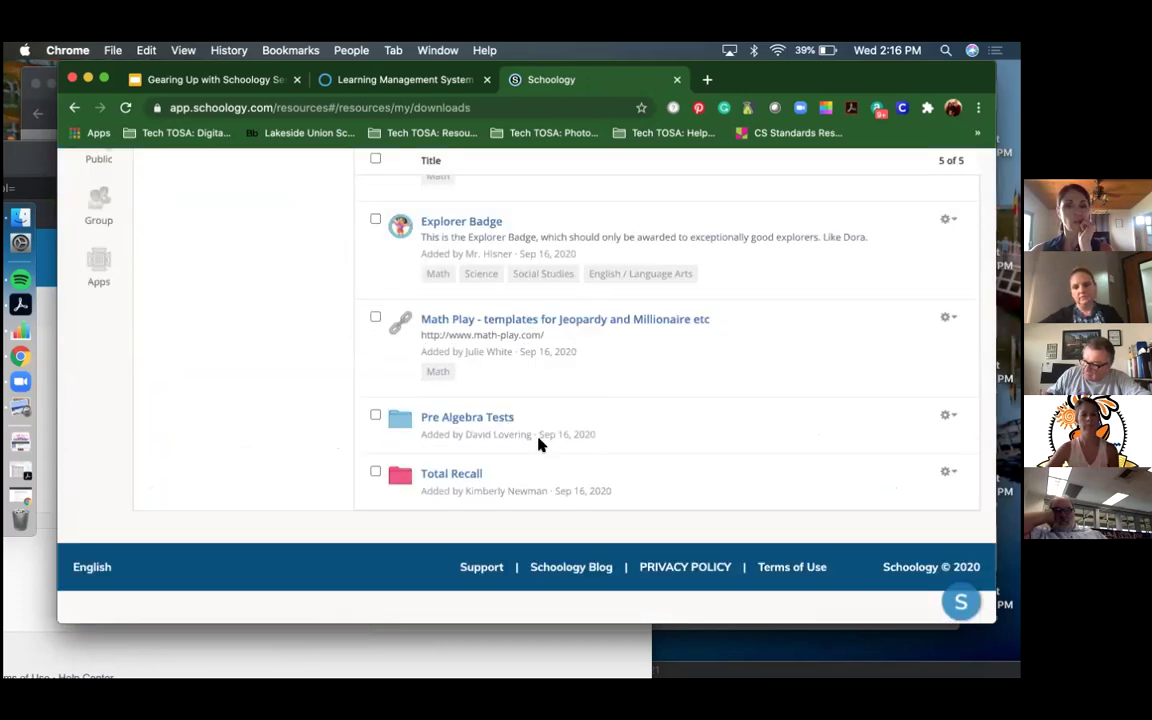
pyautogui.scroll(5, 538, 443)
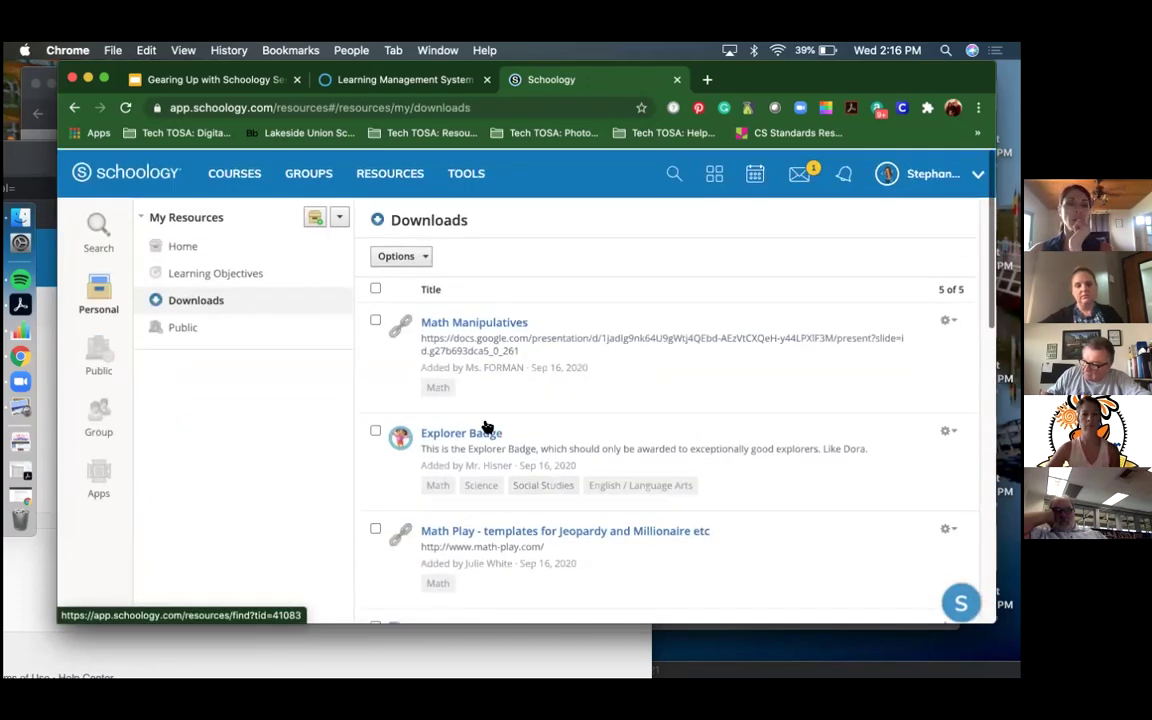
# - Open the Public Resources, view the Electrifying badge from the popular badges, and return to the public list
pyautogui.click(98, 352)
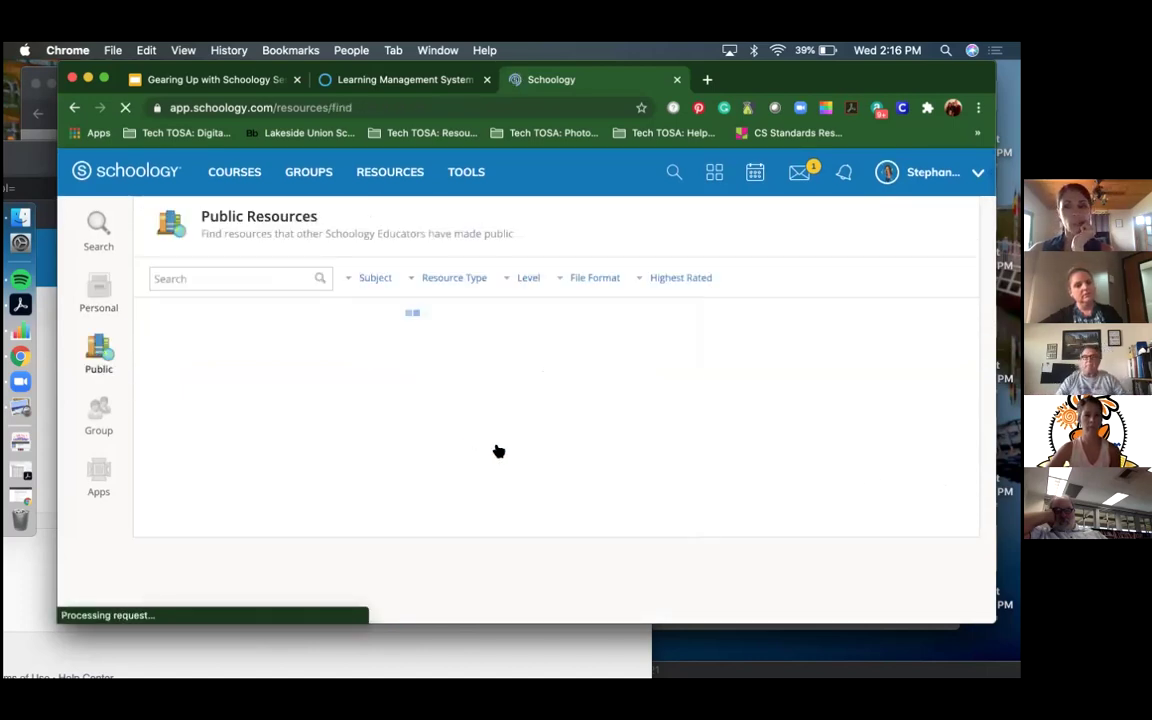
pyautogui.scroll(-1, 832, 354)
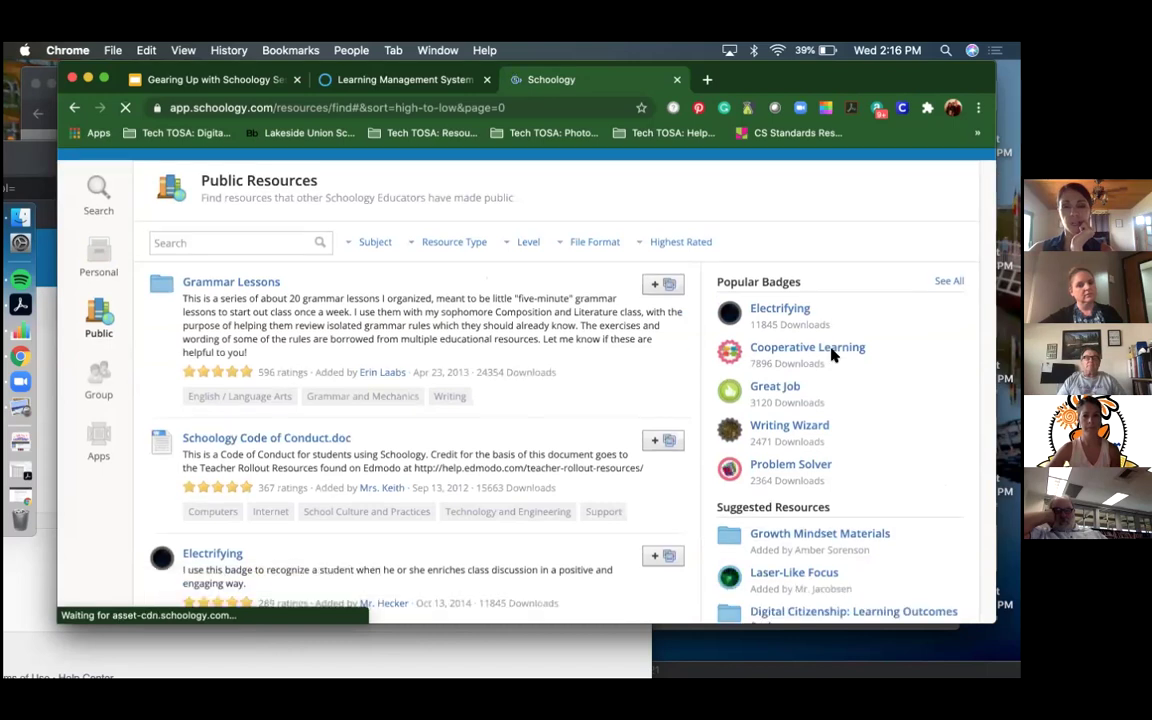
pyautogui.click(784, 311)
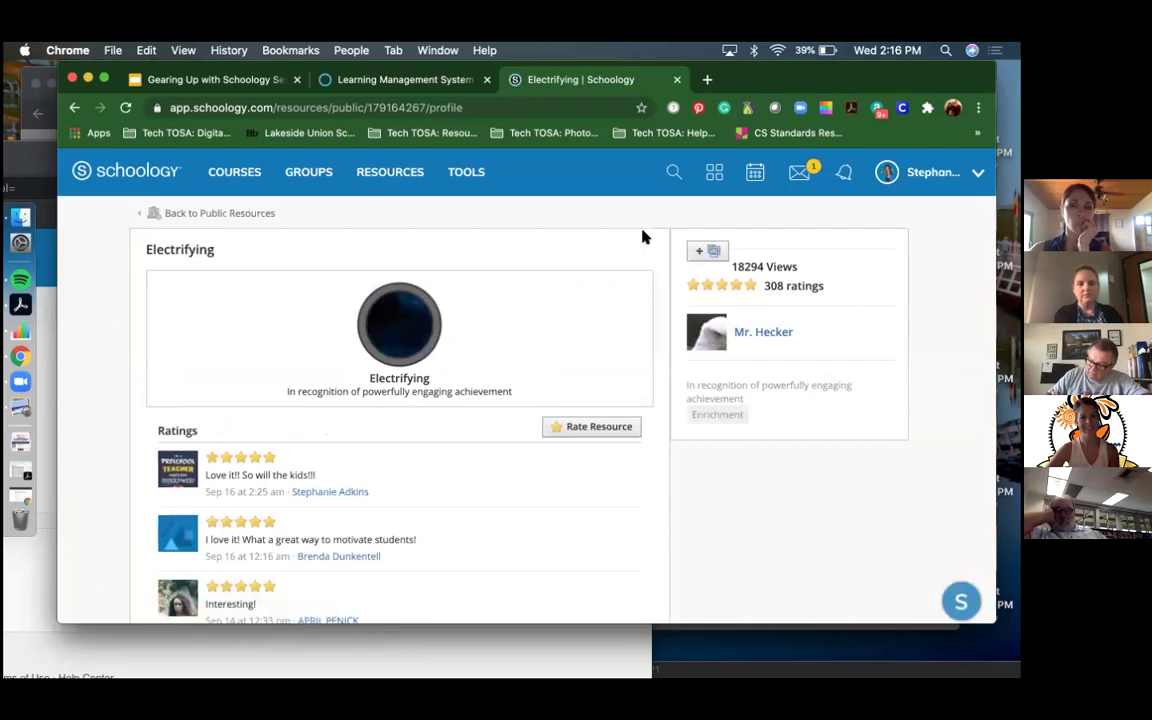
pyautogui.click(73, 108)
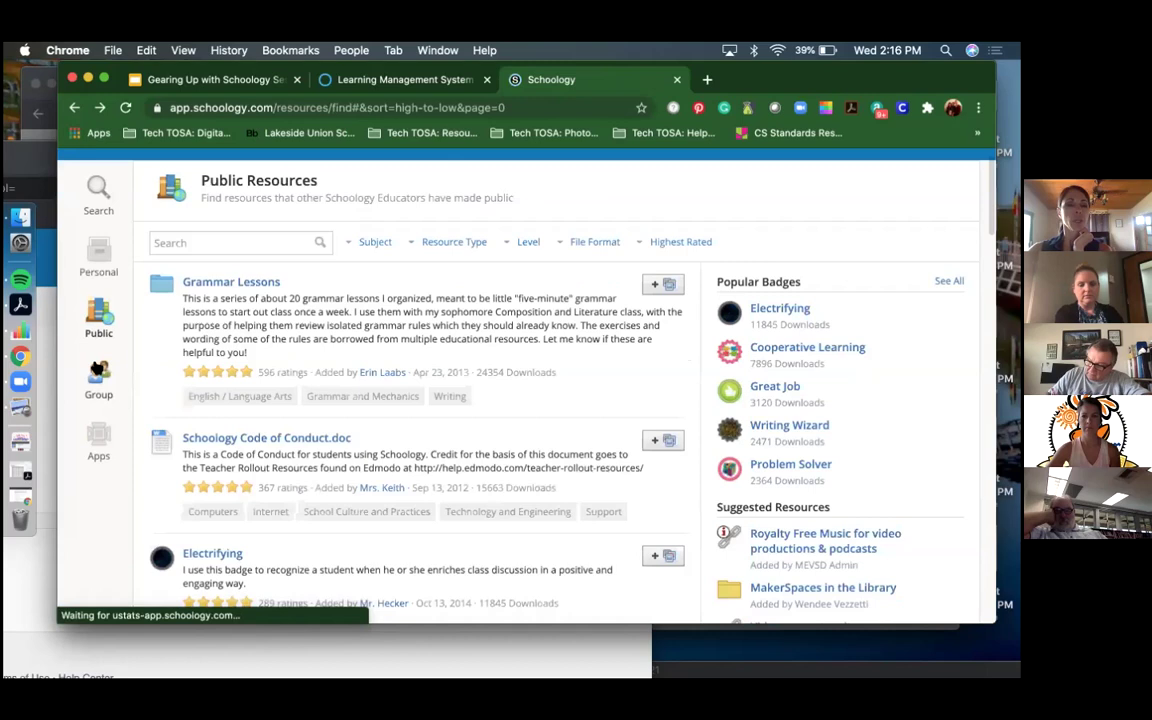
# - Open the group resources and view the TDS Teachers and LUSD Schoology Squad collections
pyautogui.click(97, 378)
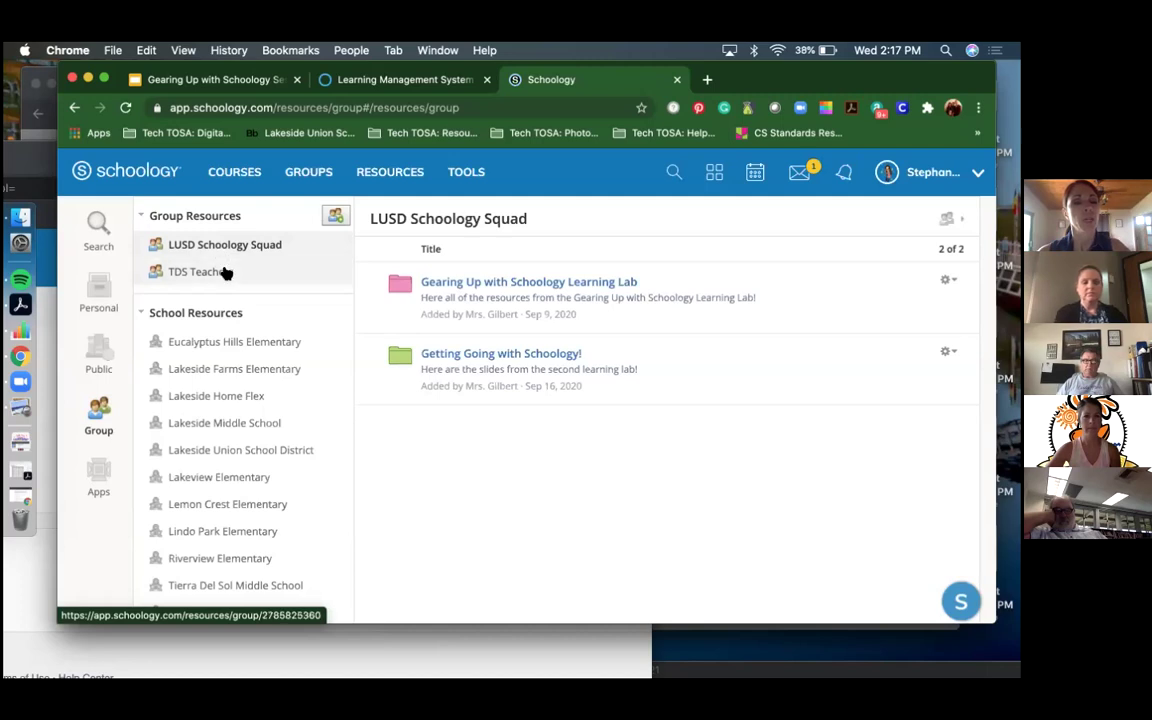
pyautogui.click(224, 272)
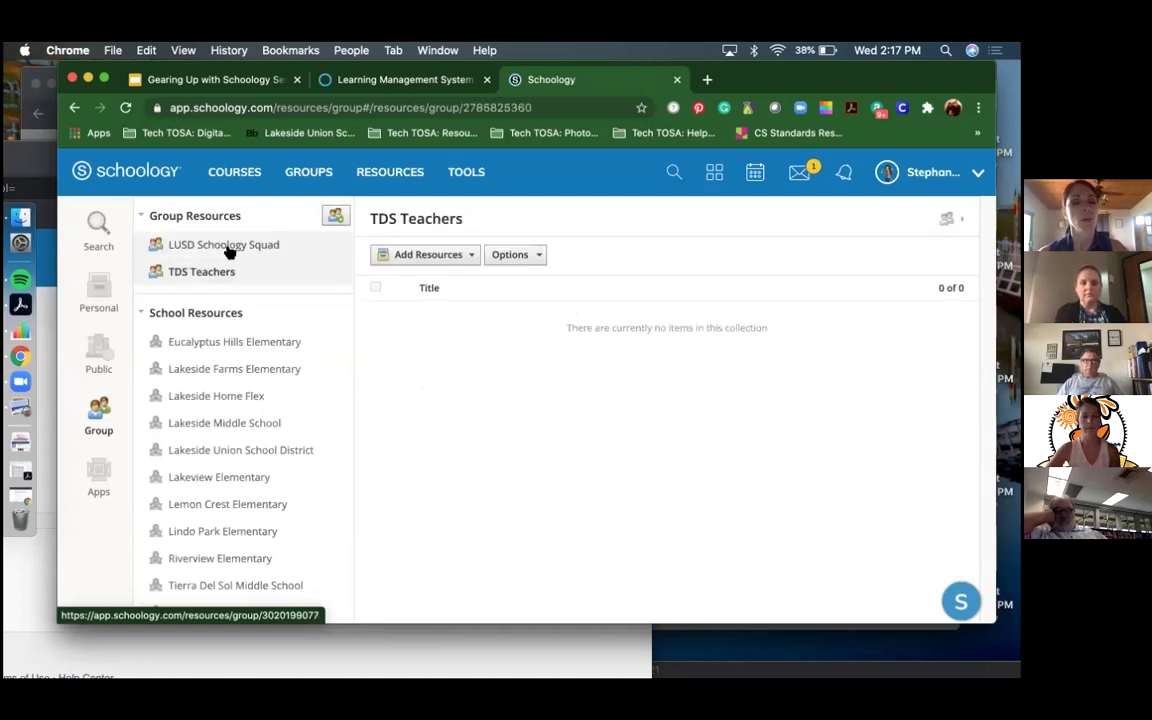
pyautogui.click(230, 247)
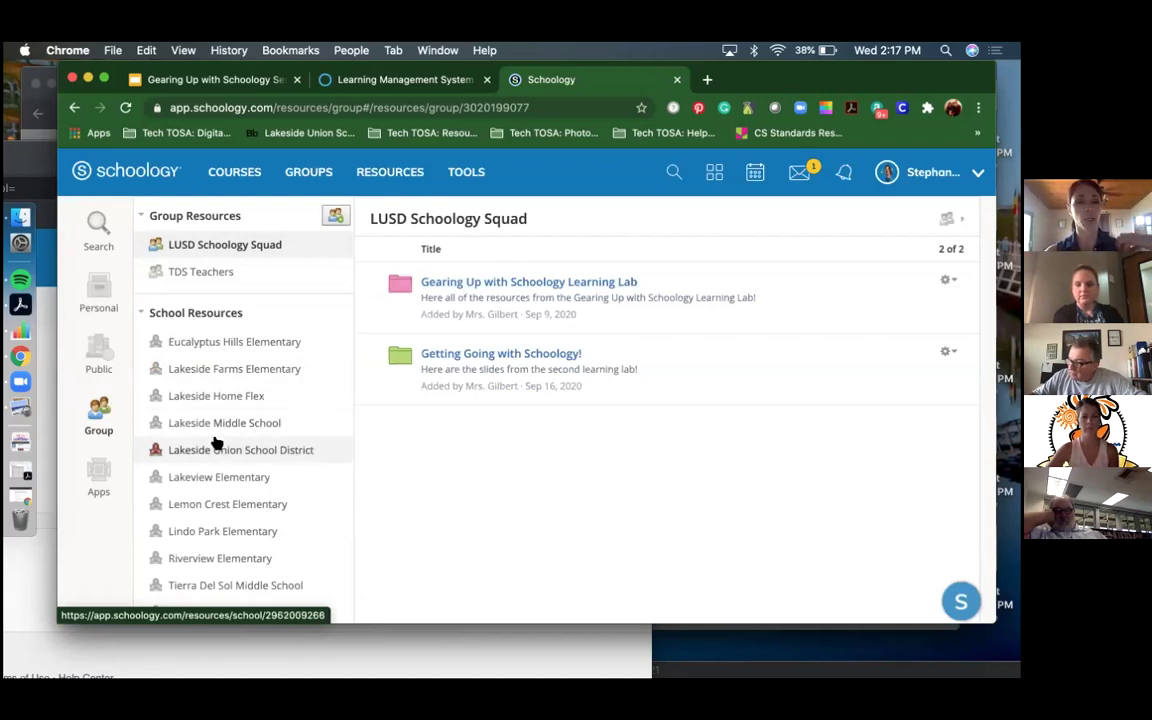
# - Open the resource apps, view YouTube and Google Drive, and browse the files in the Google Drive Resource App
pyautogui.click(92, 477)
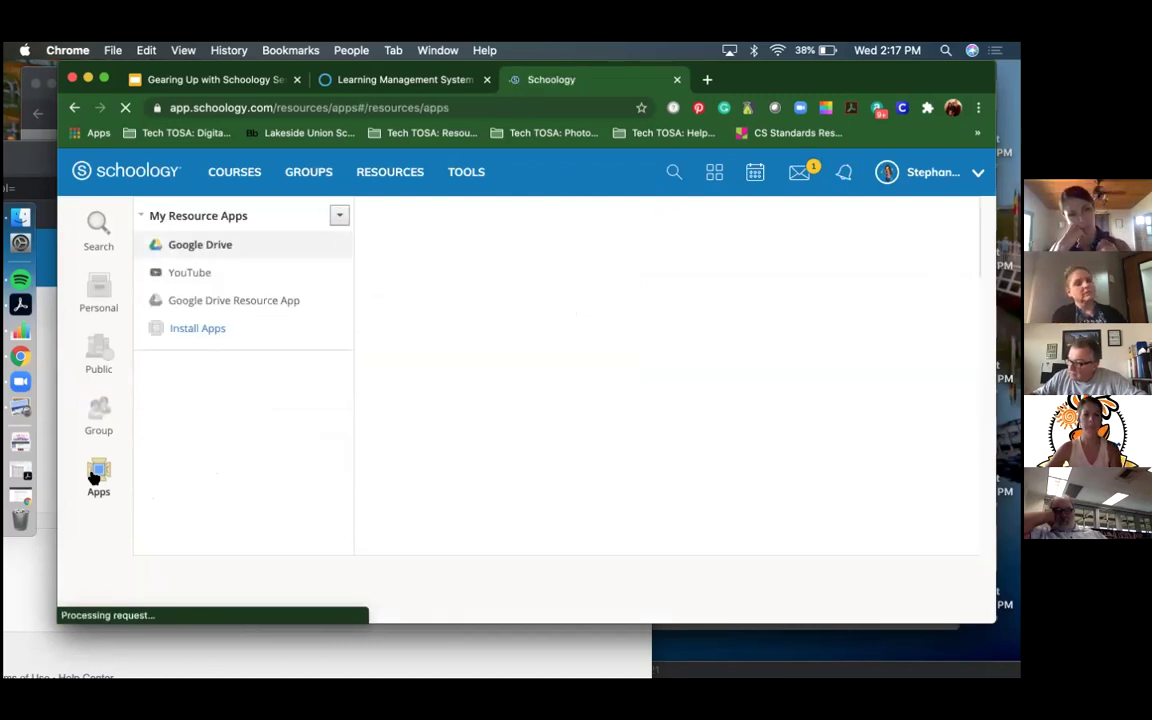
pyautogui.click(216, 274)
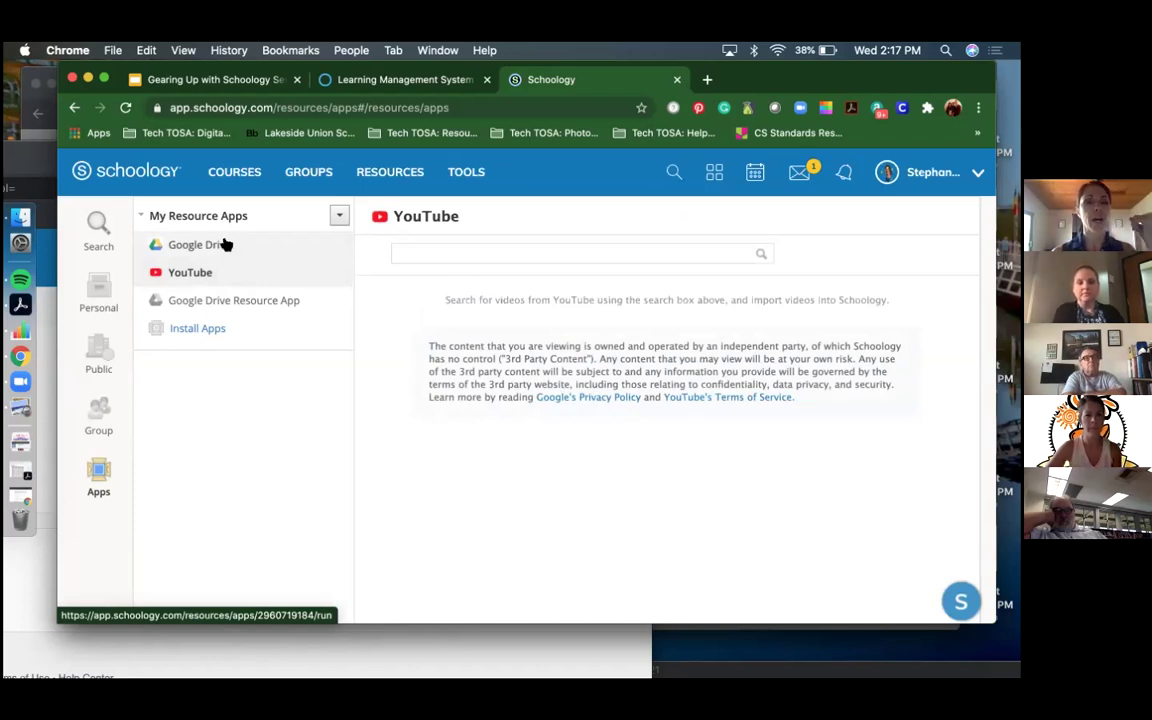
pyautogui.click(226, 244)
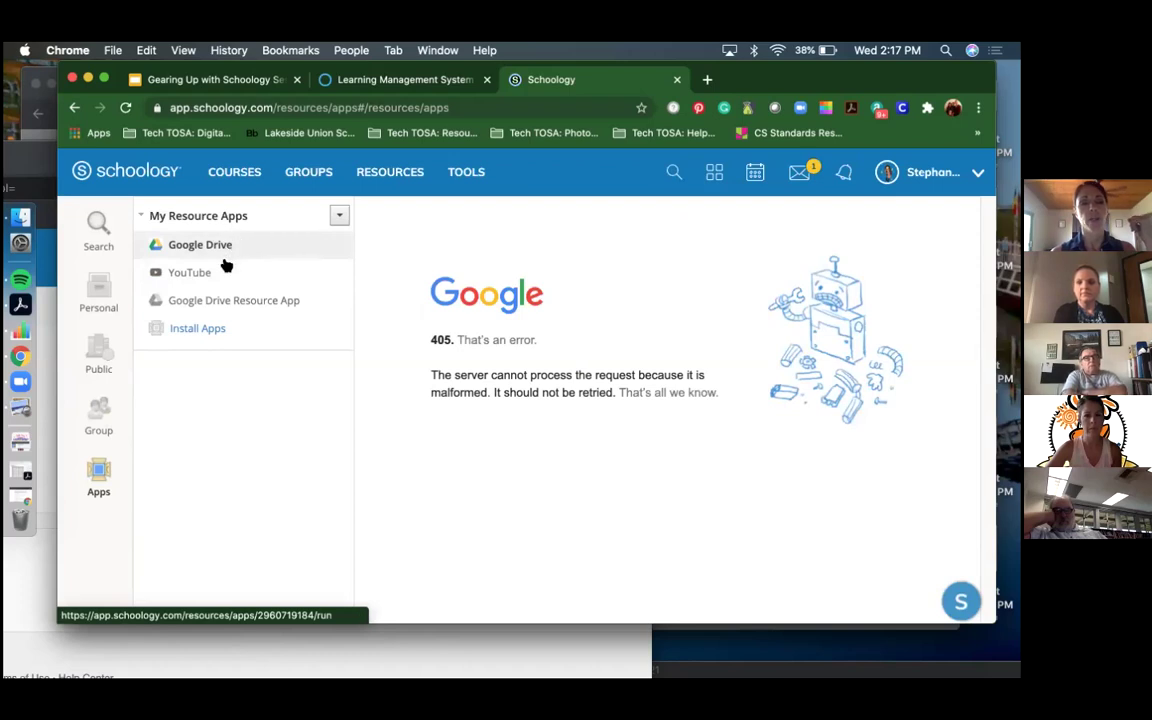
pyautogui.click(275, 301)
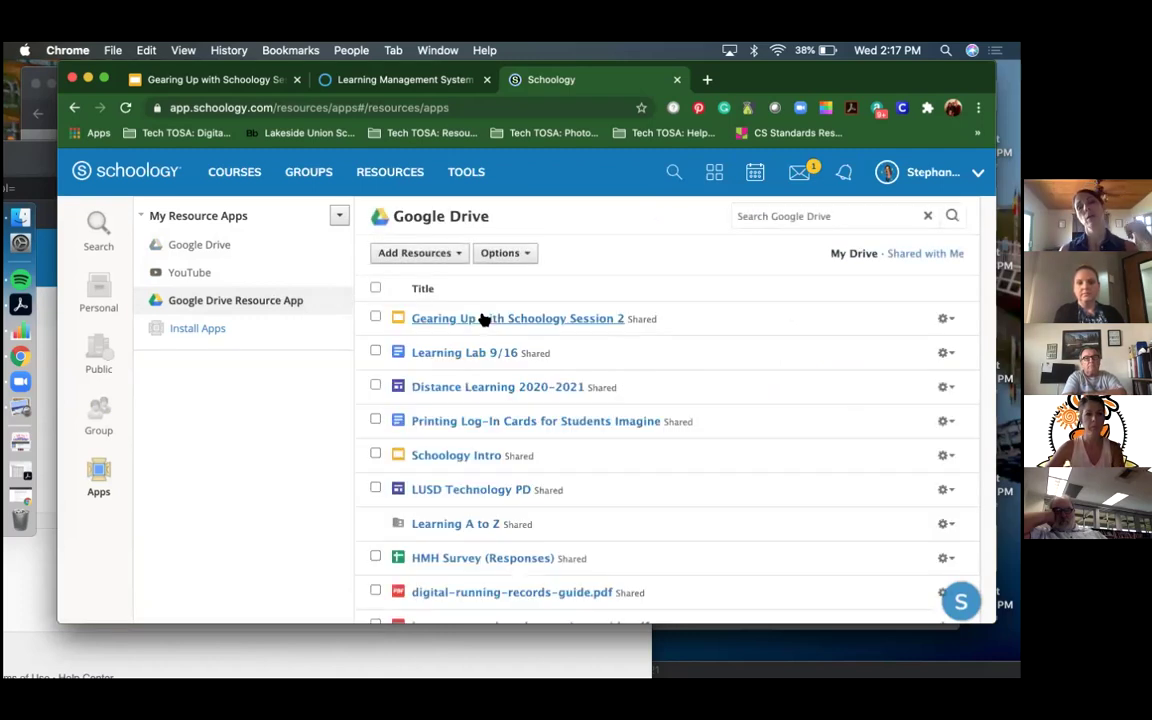
pyautogui.scroll(-5, 482, 576)
pyautogui.scroll(-5, 482, 563)
pyautogui.scroll(15, 476, 500)
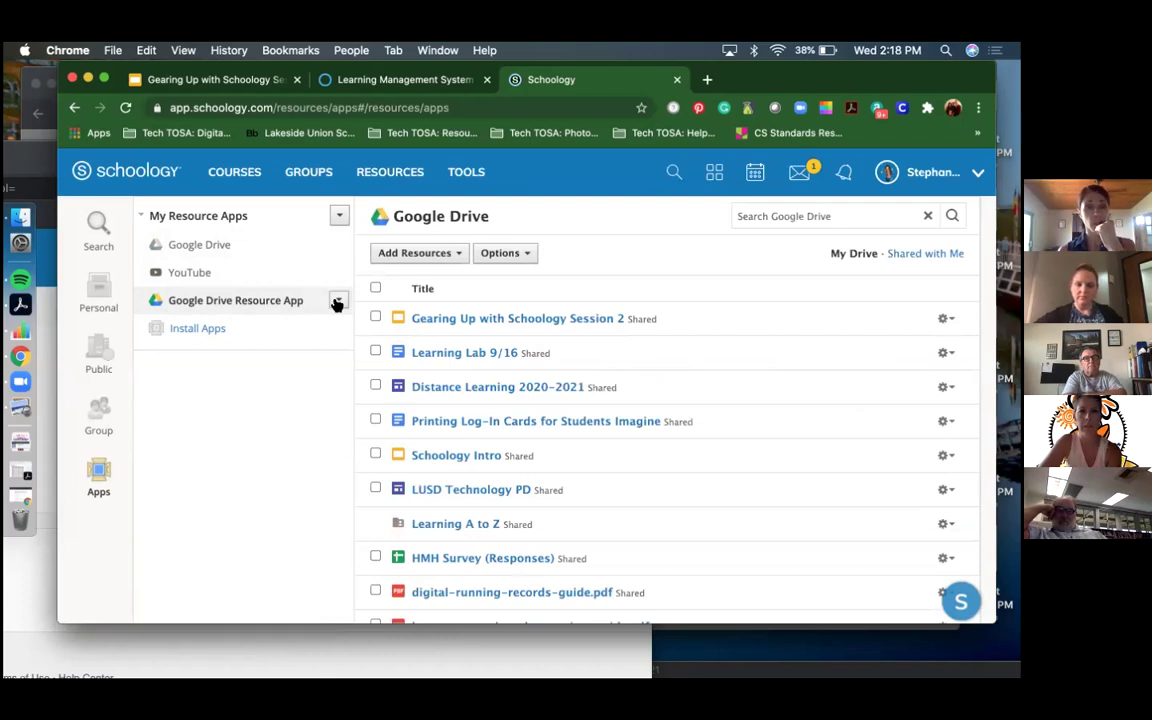
pyautogui.click(337, 302)
pyautogui.click(337, 302)
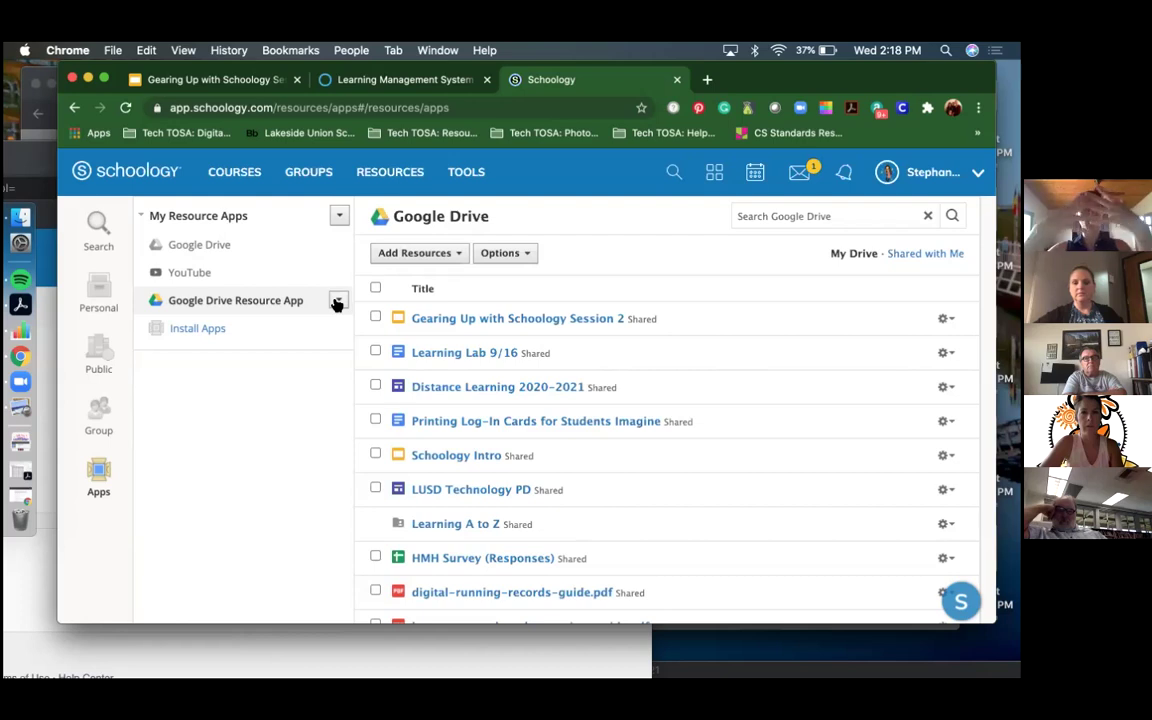
pyautogui.click(337, 302)
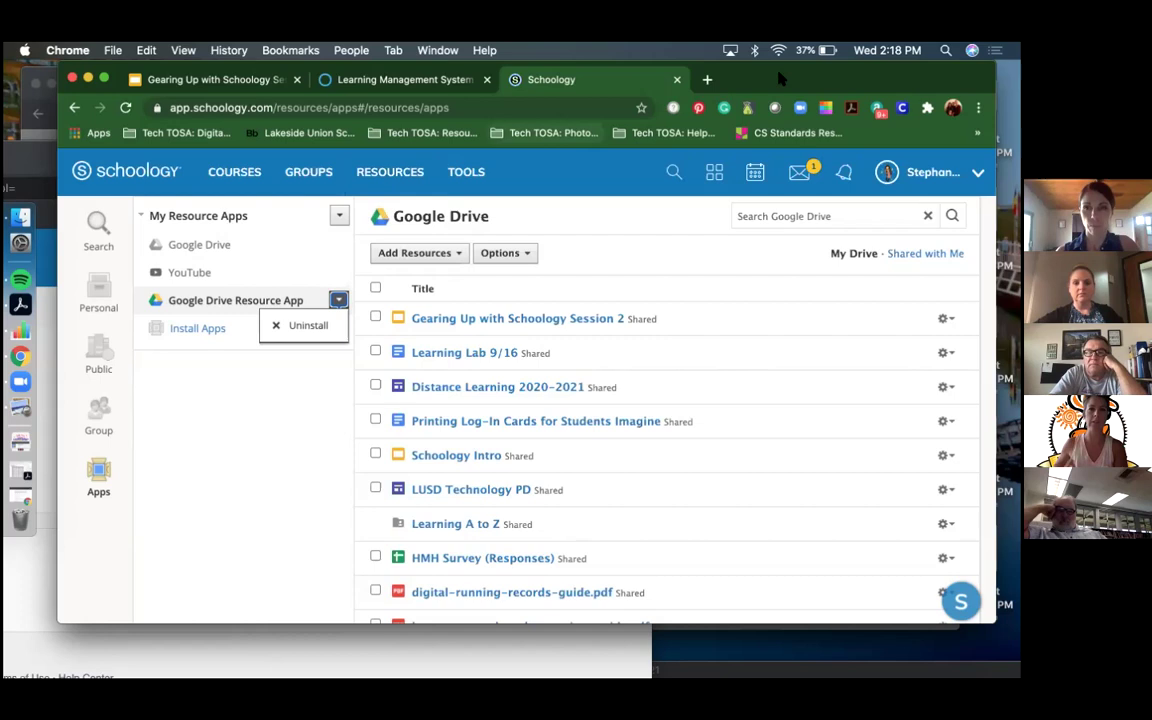
pyautogui.moveTo(781, 80); pyautogui.dragTo(771, 221)
pyautogui.moveTo(760, 165); pyautogui.dragTo(760, 85)
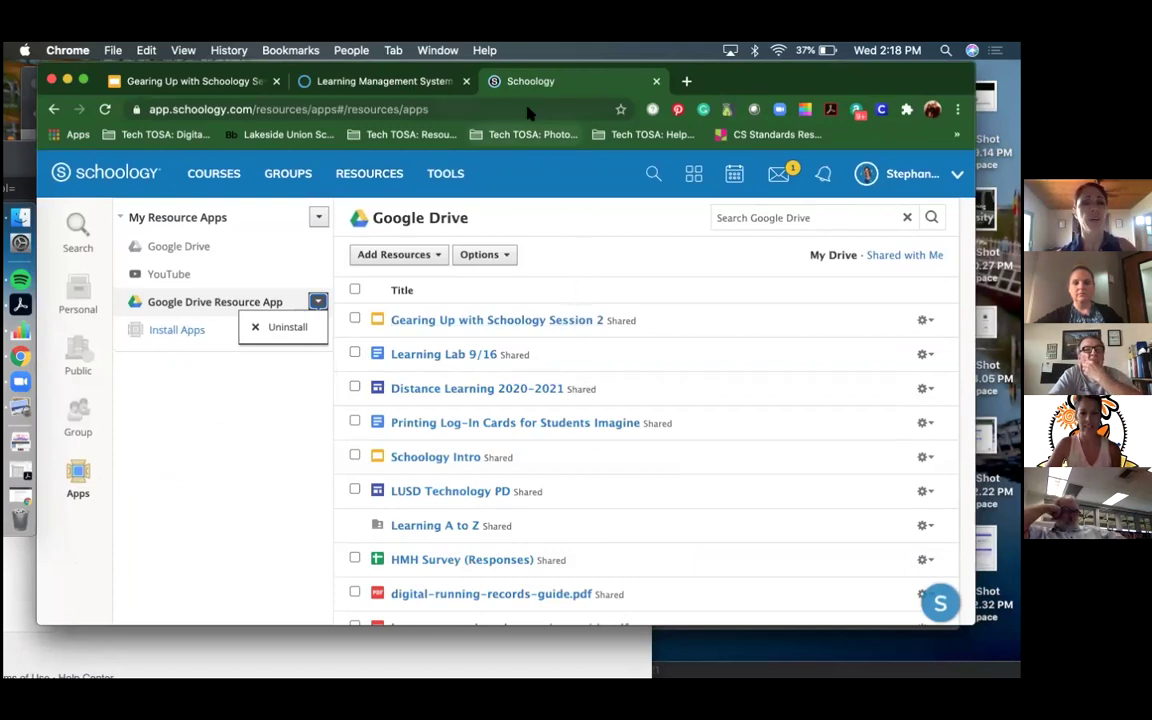
pyautogui.moveTo(748, 88)
pyautogui.mouseDown()
pyautogui.moveTo(792, 93)
pyautogui.moveTo(747, 86)
pyautogui.mouseUp()
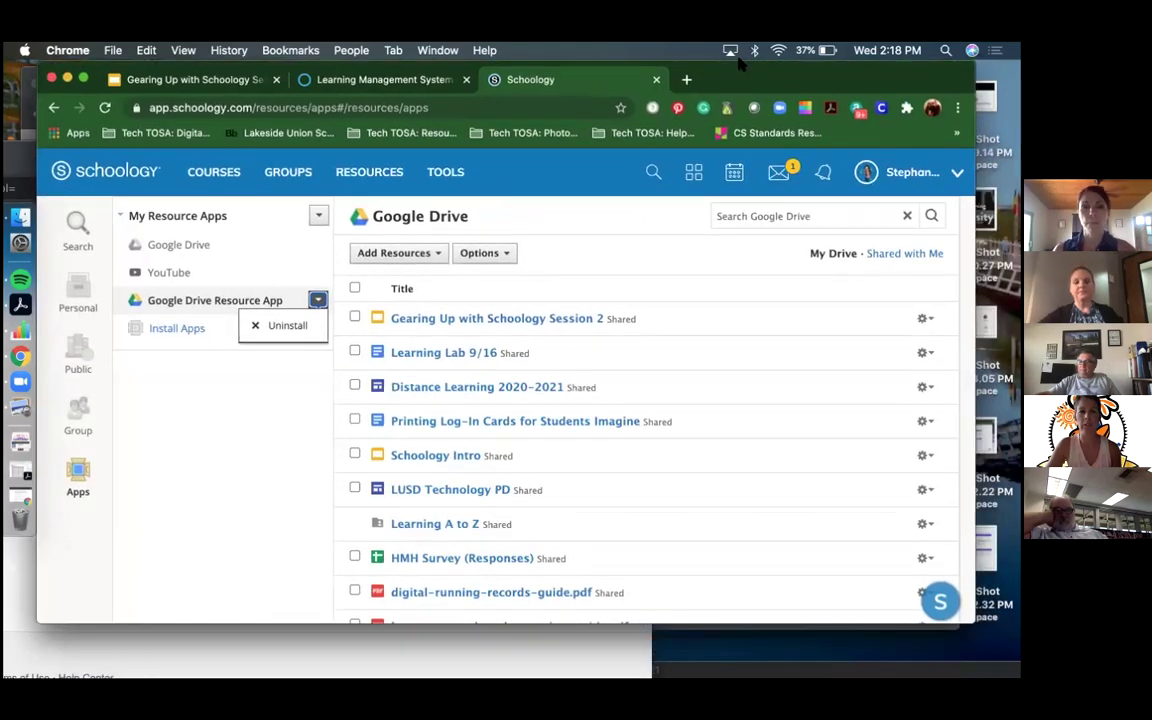
pyautogui.click(318, 299)
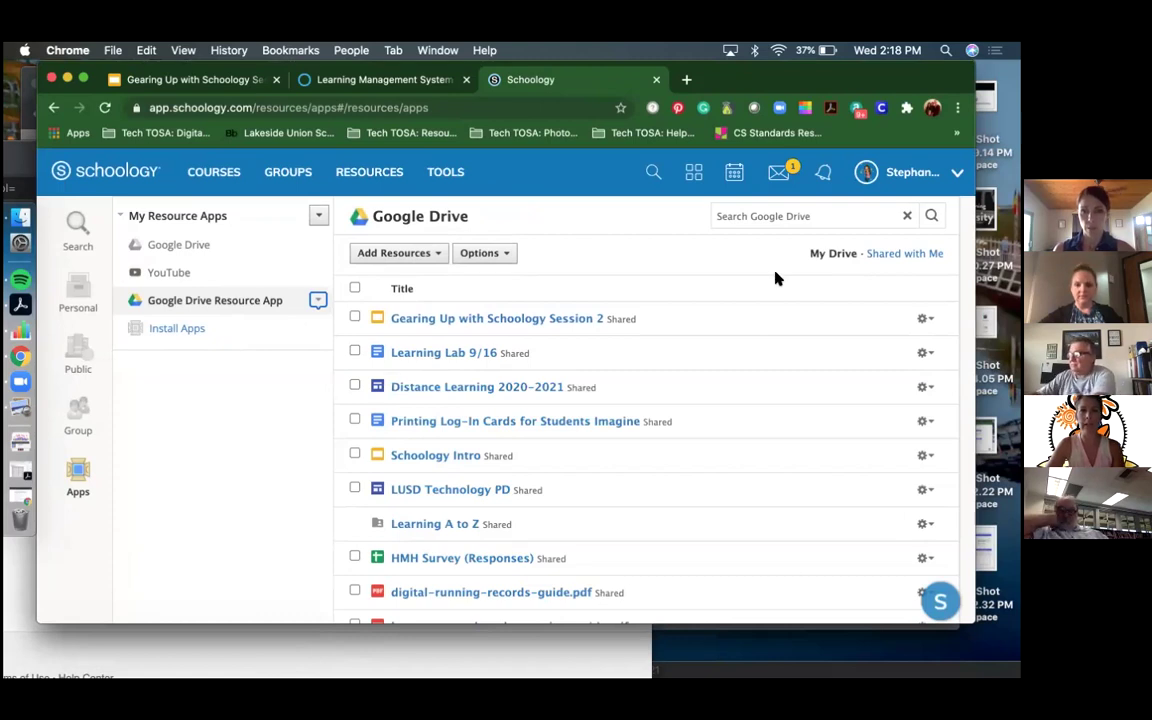
pyautogui.moveTo(762, 80)
pyautogui.mouseDown()
pyautogui.moveTo(787, 82)
pyautogui.moveTo(773, 83)
pyautogui.mouseUp()
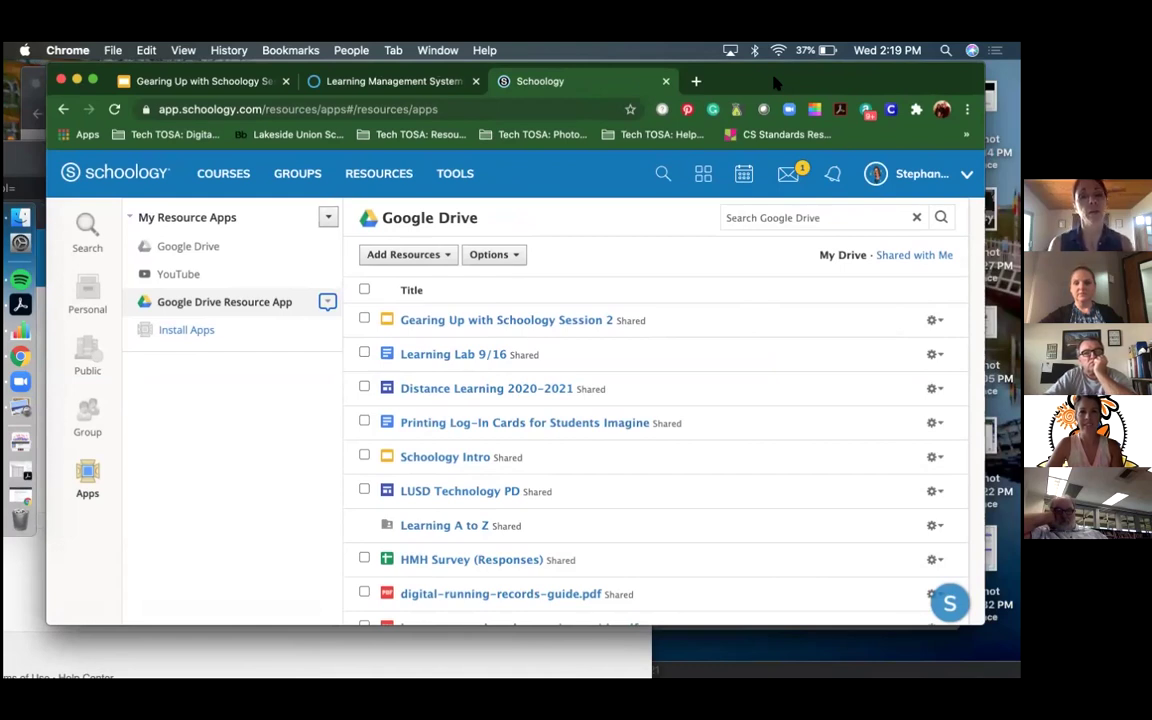
# - Show the Folders slide in the Gearing Up with Schoology Session 2 presentation, and open the Cool Kindergarten course in Schoology
pyautogui.click(250, 82)
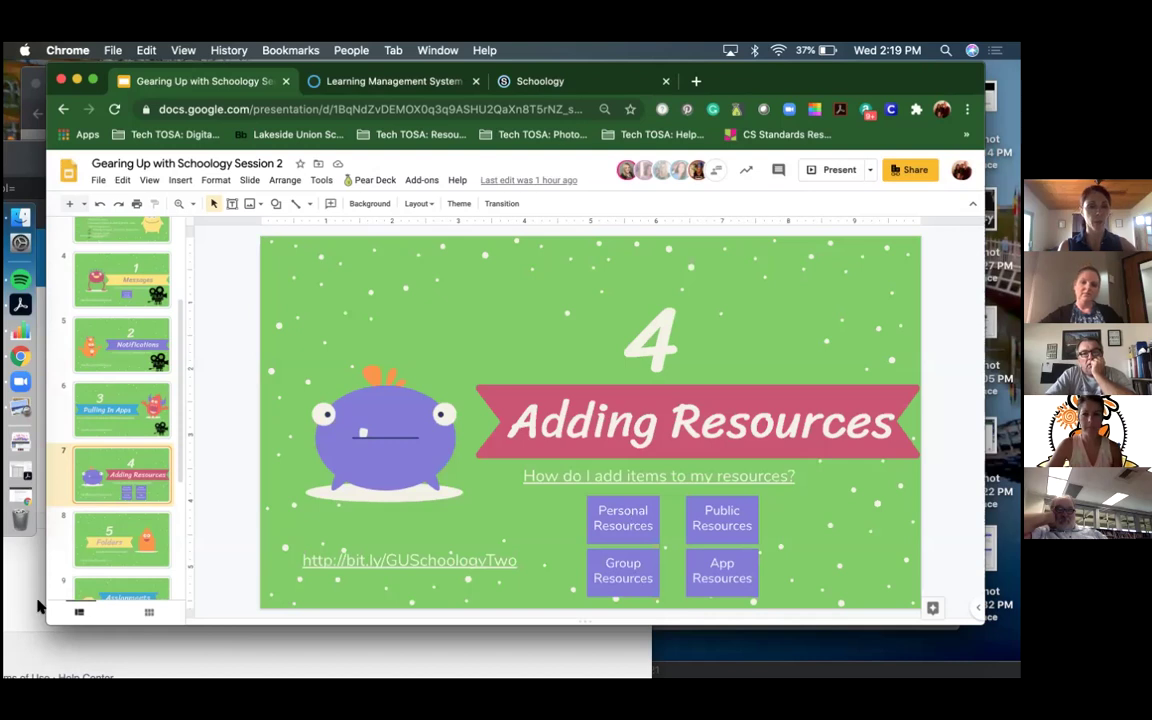
pyautogui.click(98, 540)
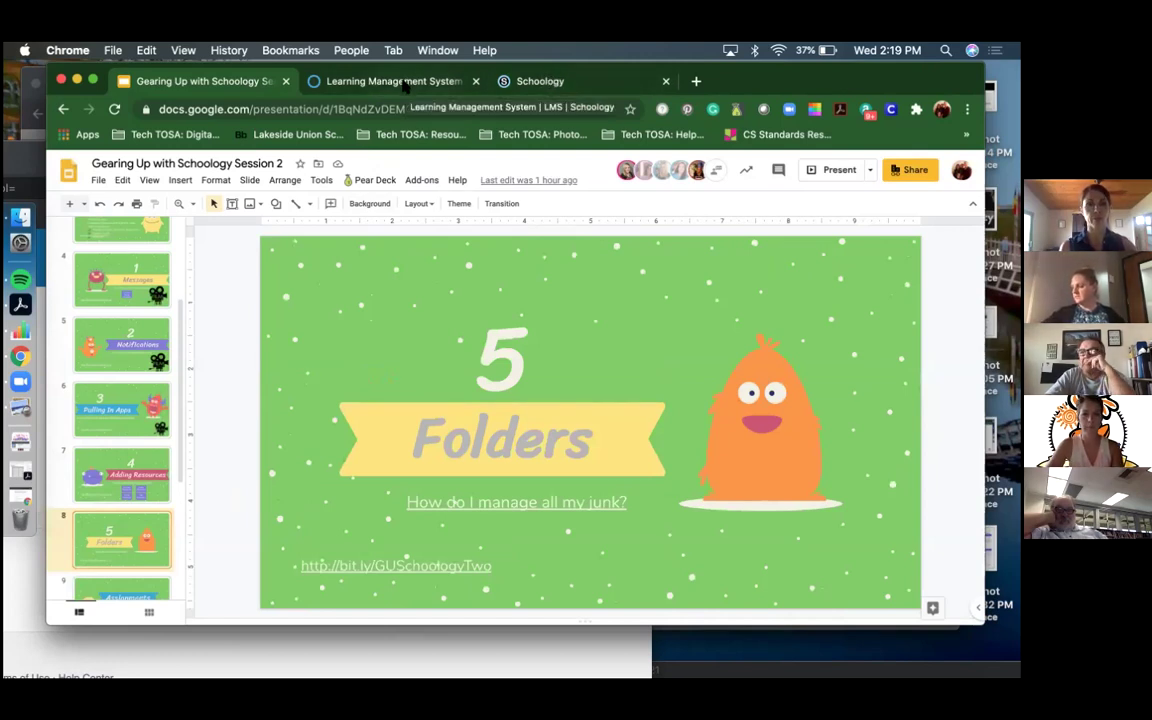
pyautogui.click(520, 80)
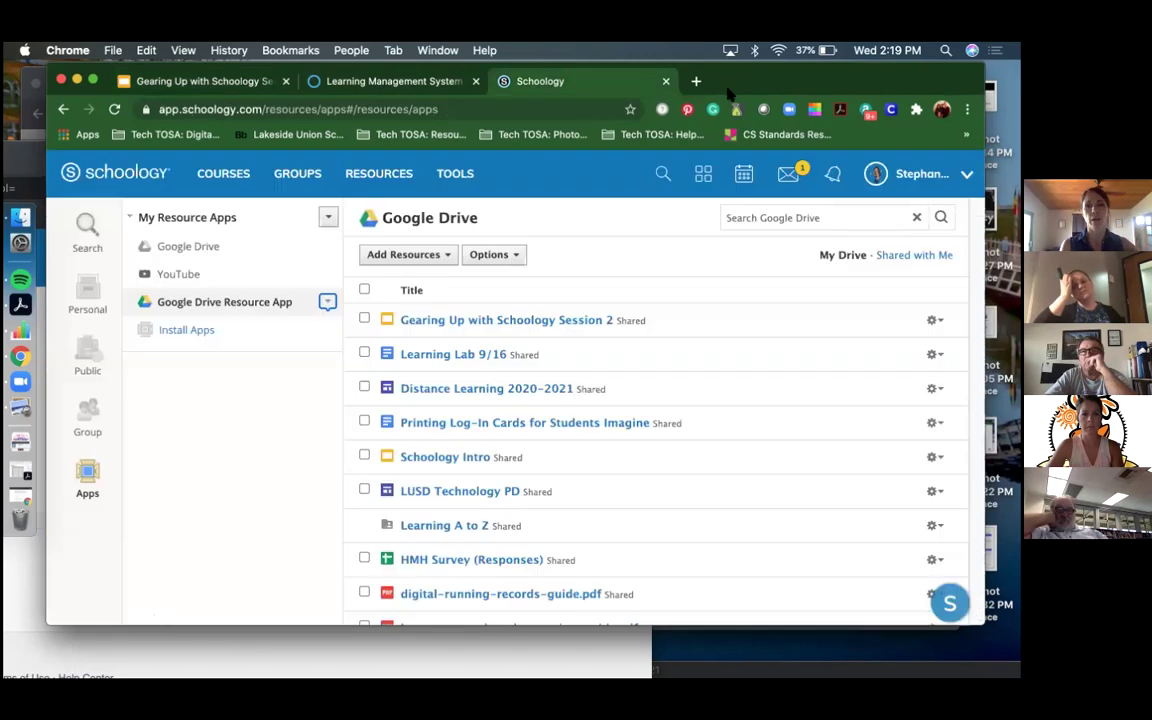
pyautogui.click(222, 172)
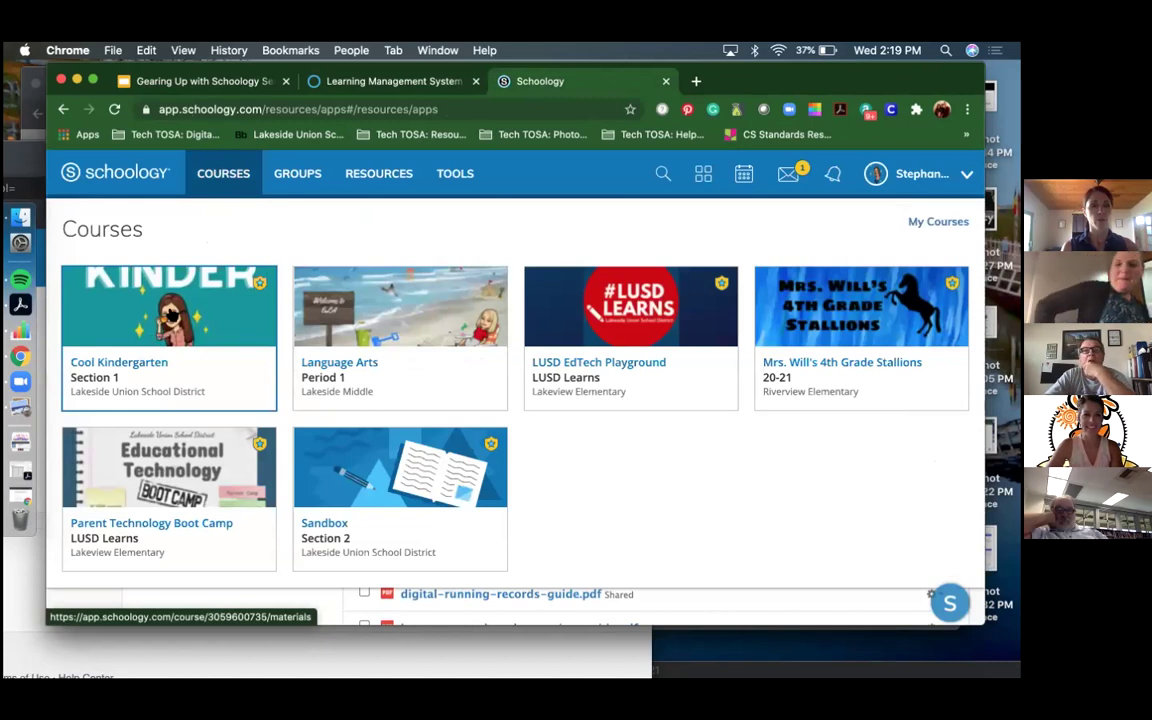
pyautogui.click(172, 316)
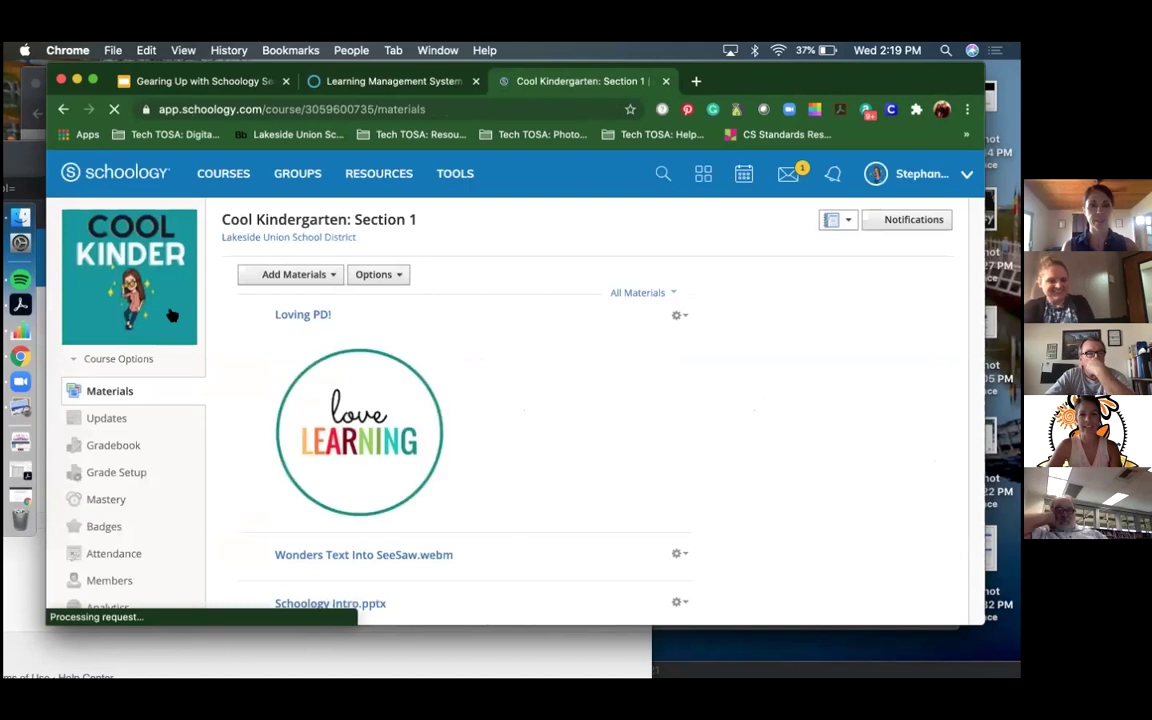
# - Examine how the Cool Kindergarten course materials are arranged, from the Loving PD! folder to the Organize my Stuff folder
pyautogui.scroll(-5, 507, 522)
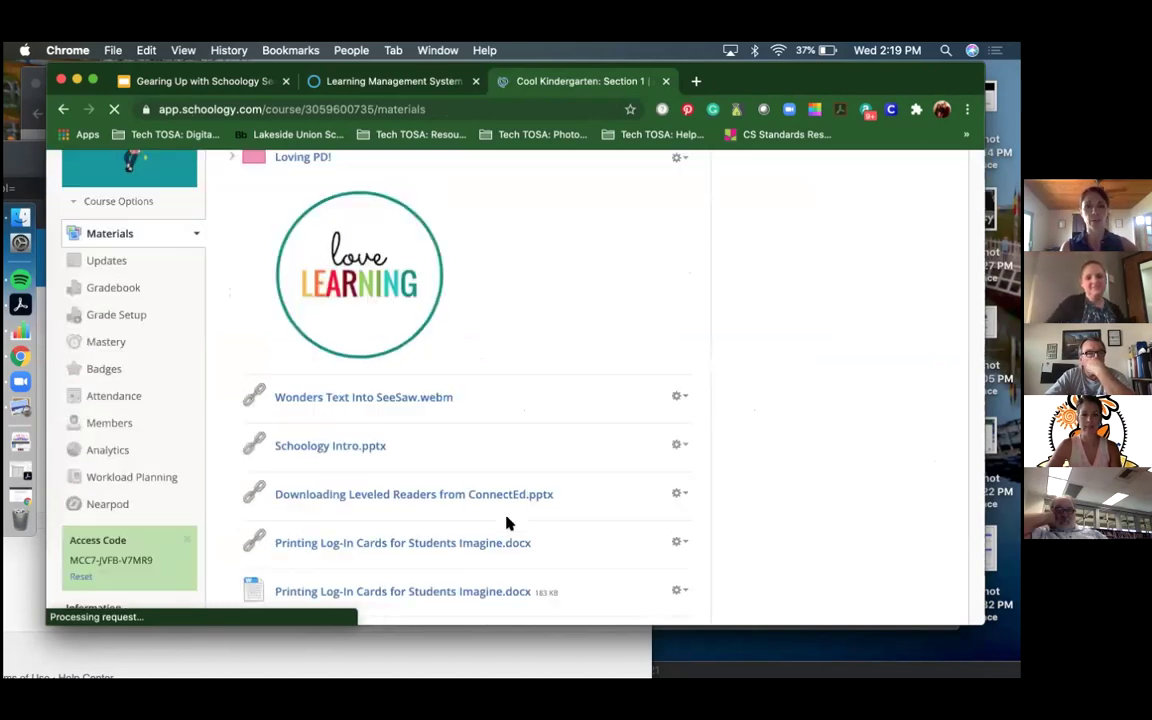
pyautogui.scroll(-5, 507, 522)
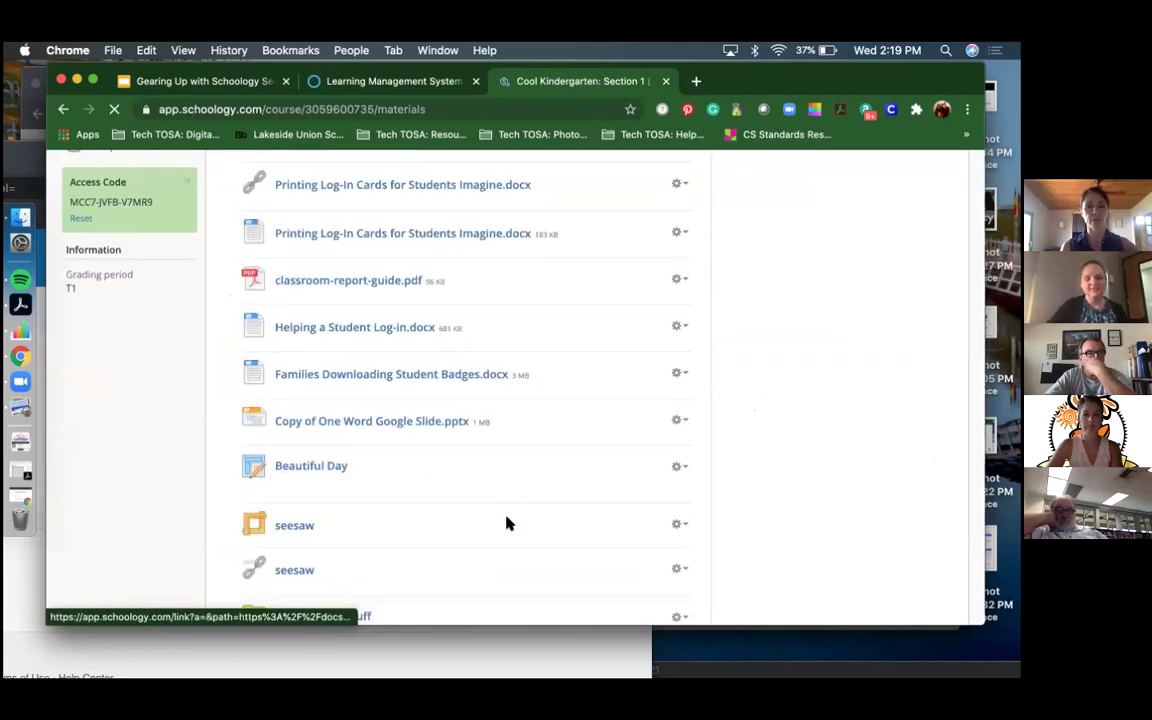
pyautogui.scroll(6, 507, 522)
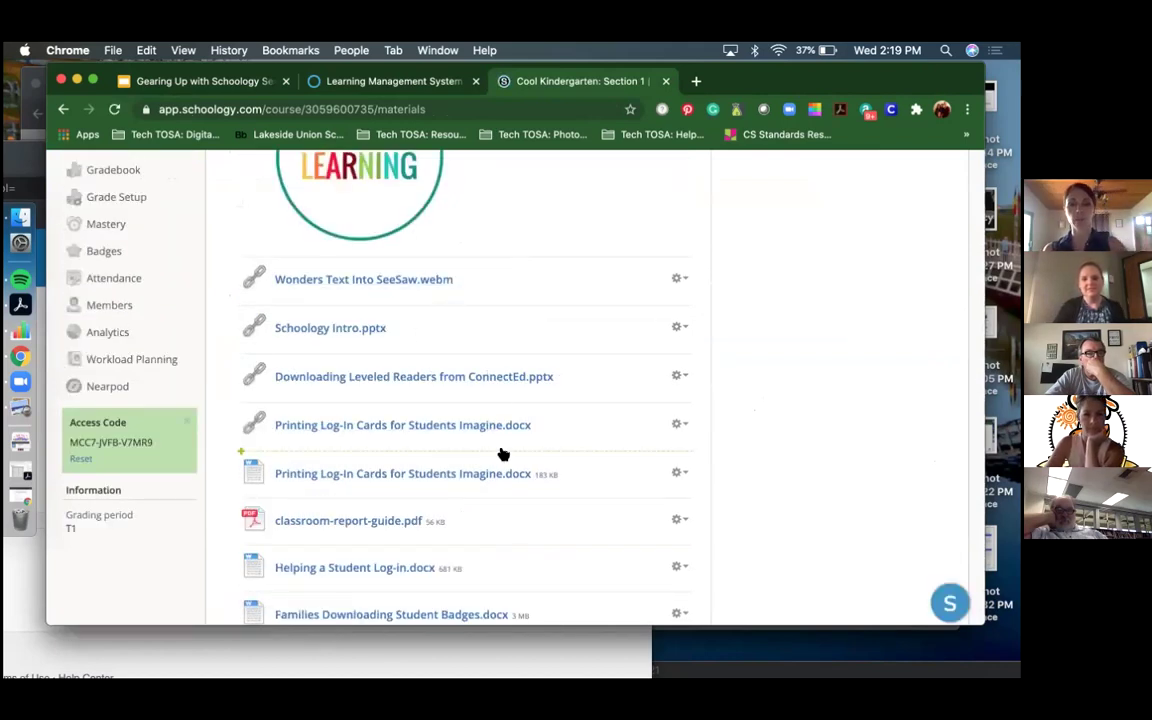
pyautogui.scroll(-7, 503, 454)
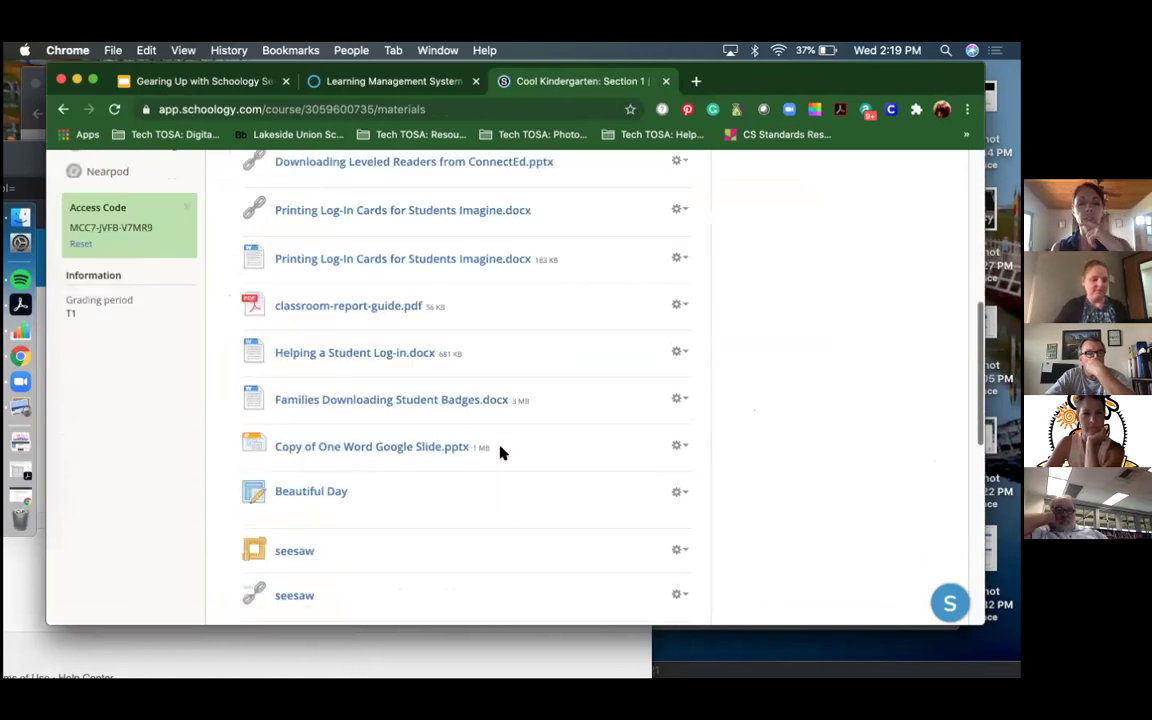
pyautogui.scroll(-1, 503, 454)
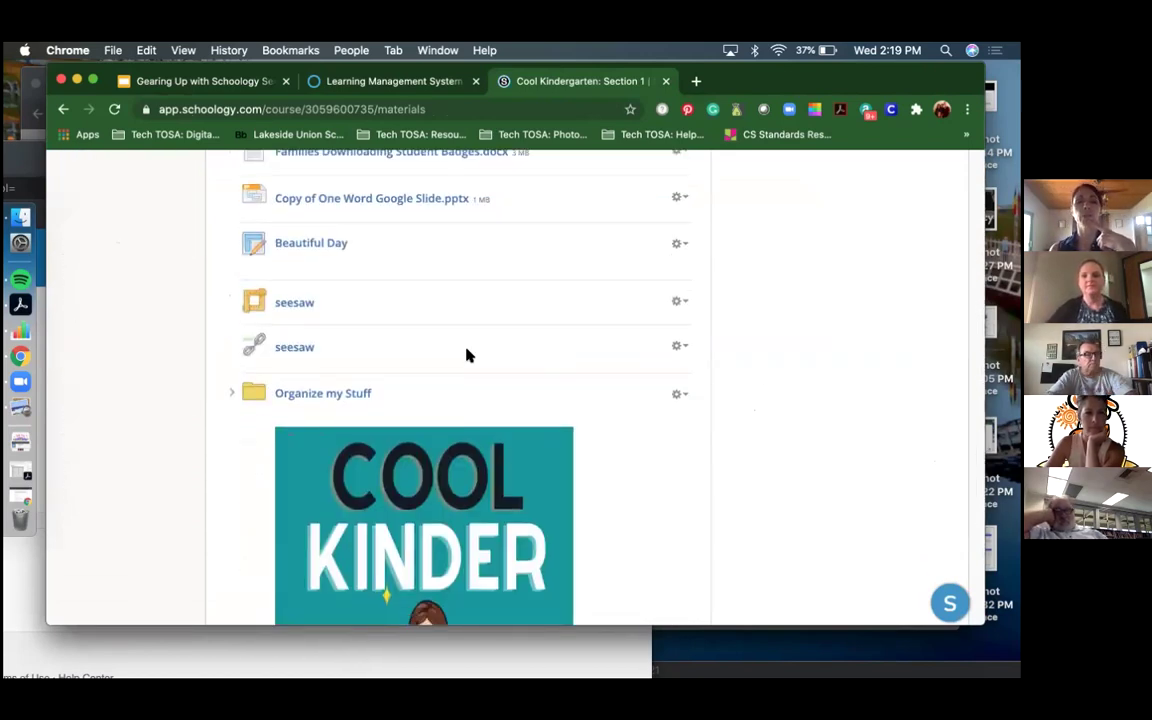
pyautogui.scroll(1, 468, 360)
pyautogui.scroll(5, 468, 364)
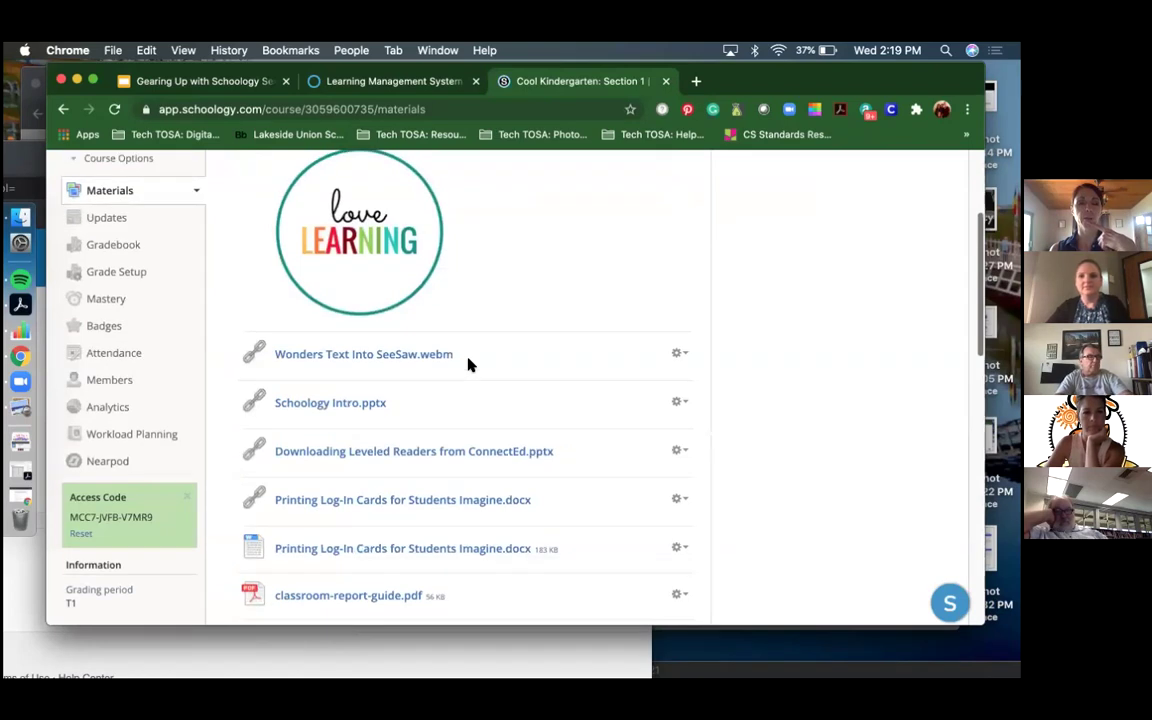
pyautogui.scroll(1, 468, 364)
pyautogui.scroll(2, 468, 364)
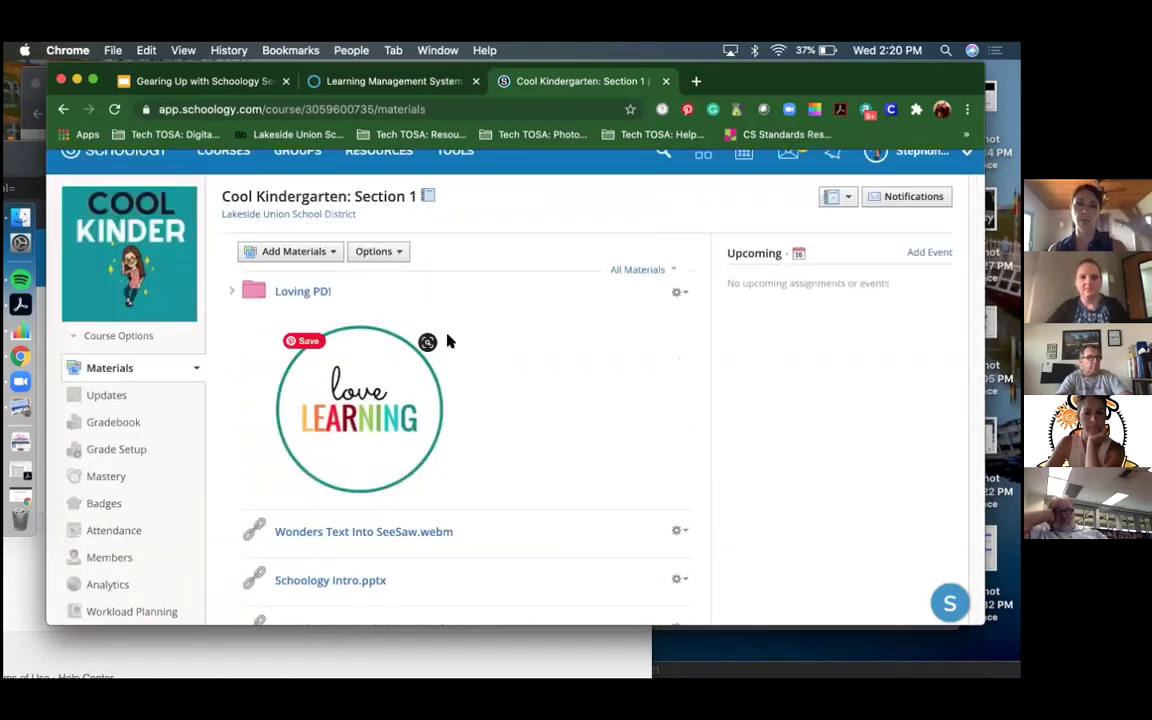
# - Start a new folder in the Cool Kindergarten course, coloured red and titled "Math Assignments"
pyautogui.click(331, 257)
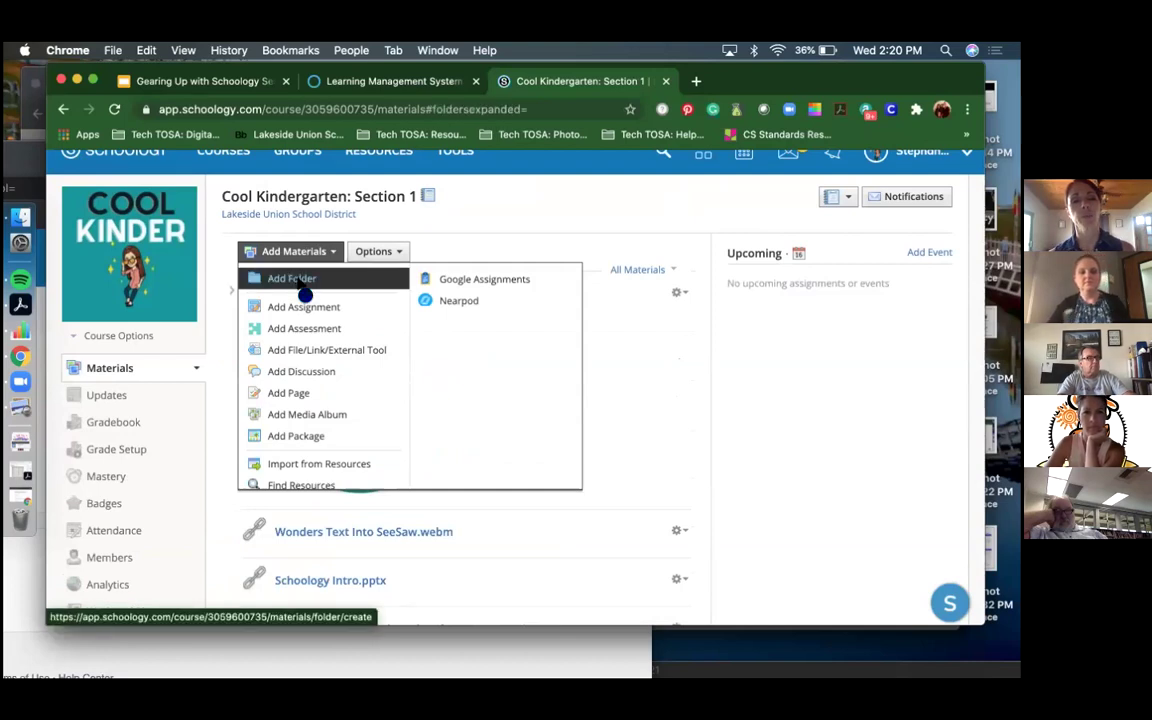
pyautogui.click(299, 281)
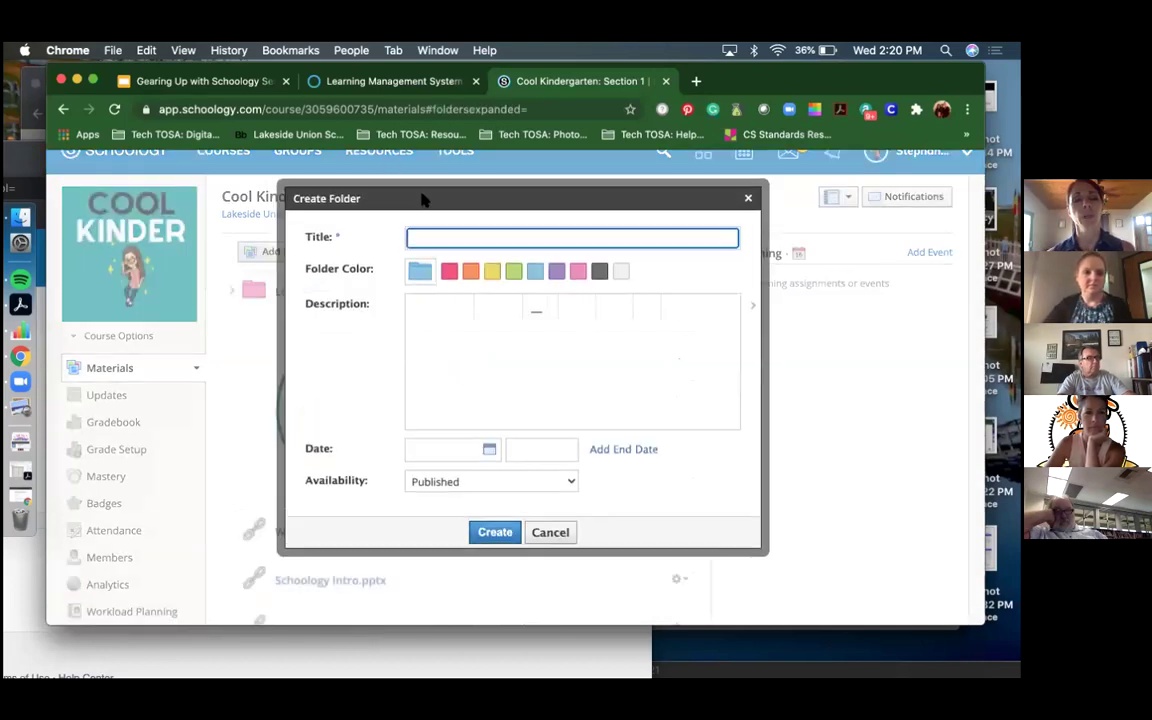
pyautogui.click(449, 272)
pyautogui.click(444, 236)
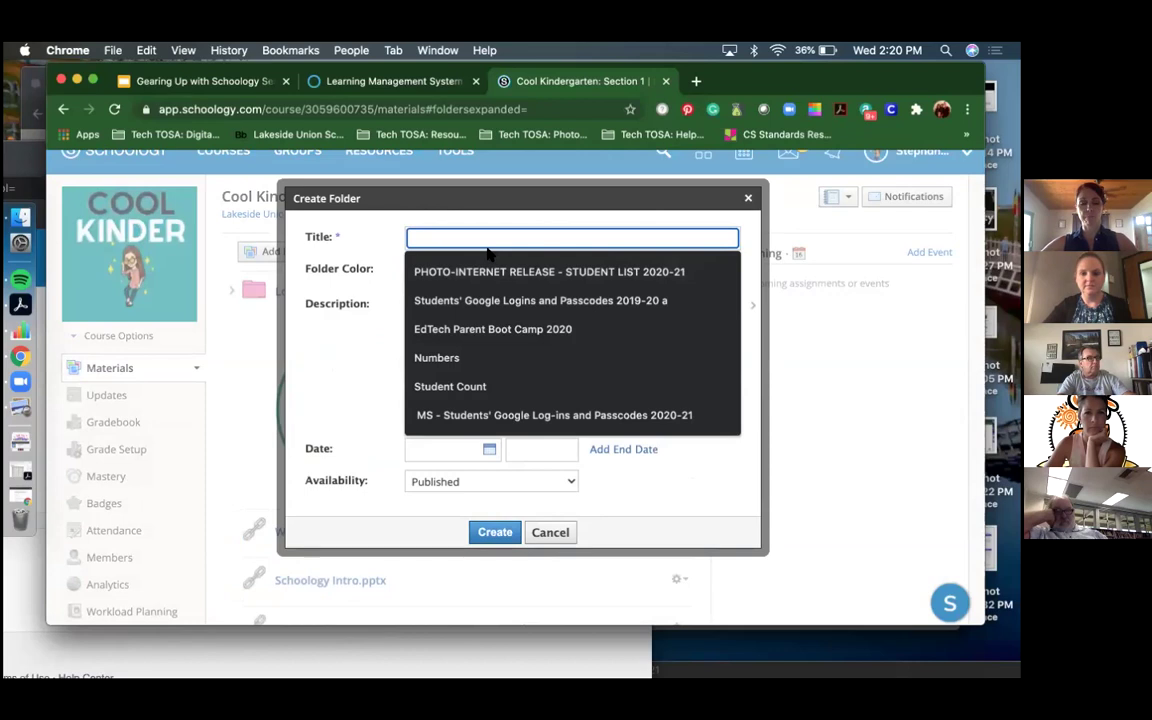
pyautogui.write('Math A')
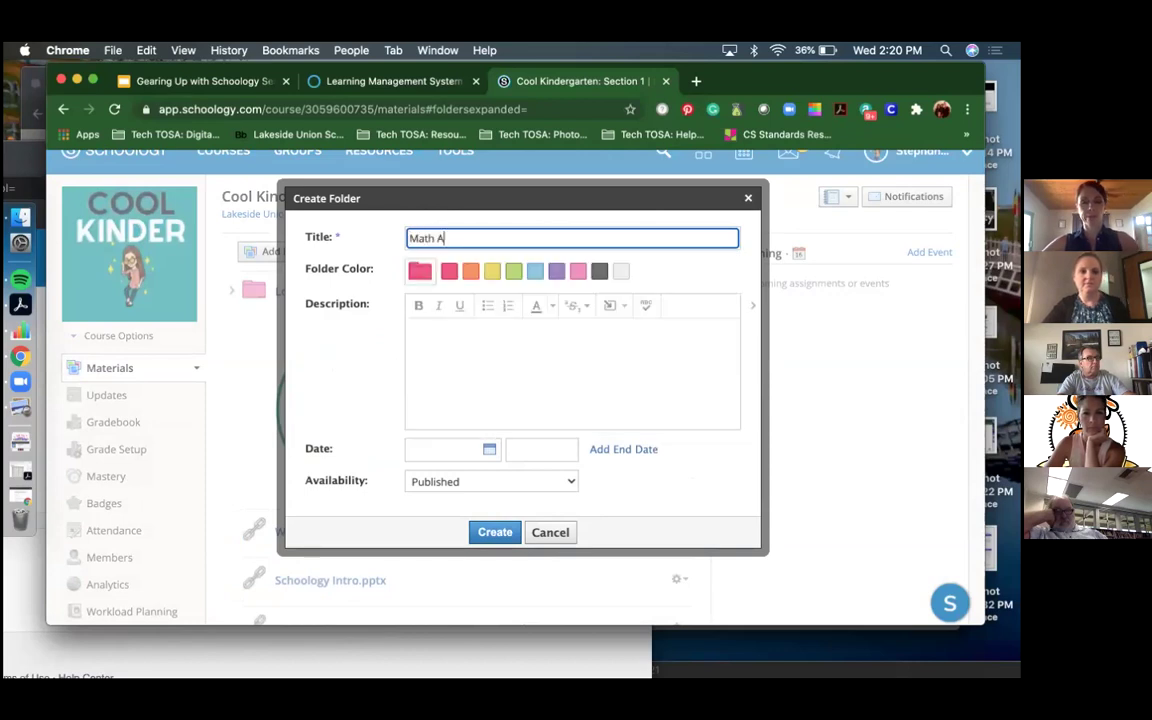
pyautogui.write('ssignment')
# - Insert the image lovelearning.jpg from the Schoology Resources folder on the computer into the folder description
pyautogui.click(494, 355)
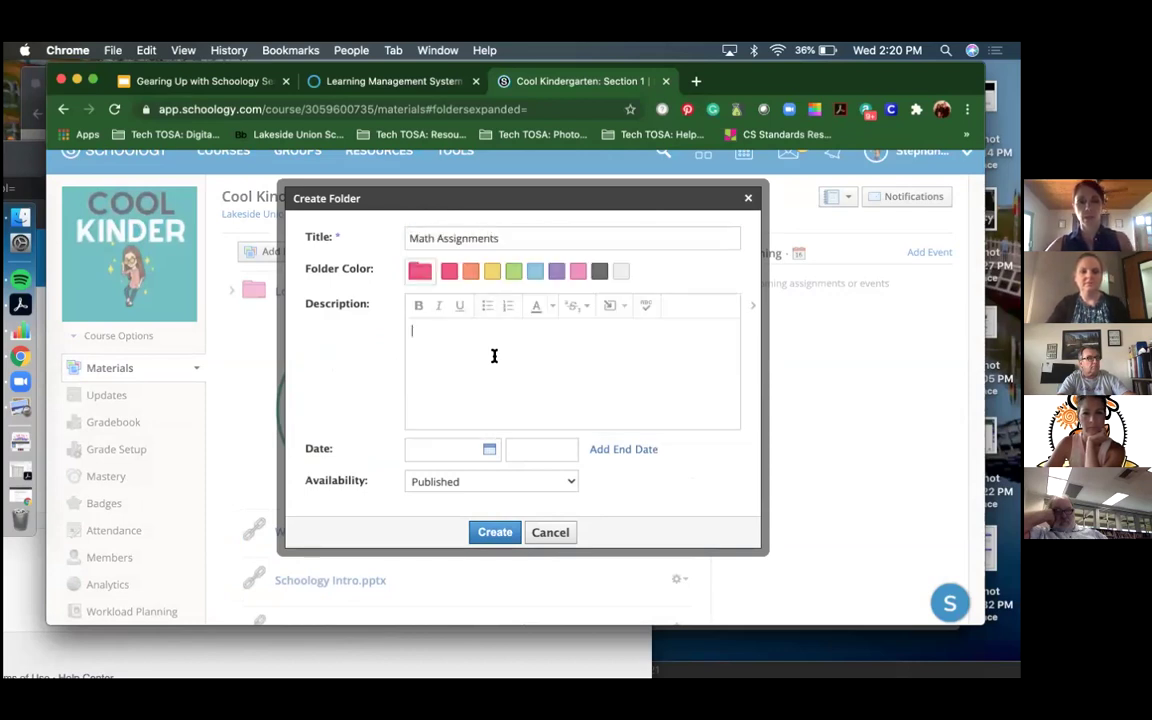
pyautogui.click(618, 308)
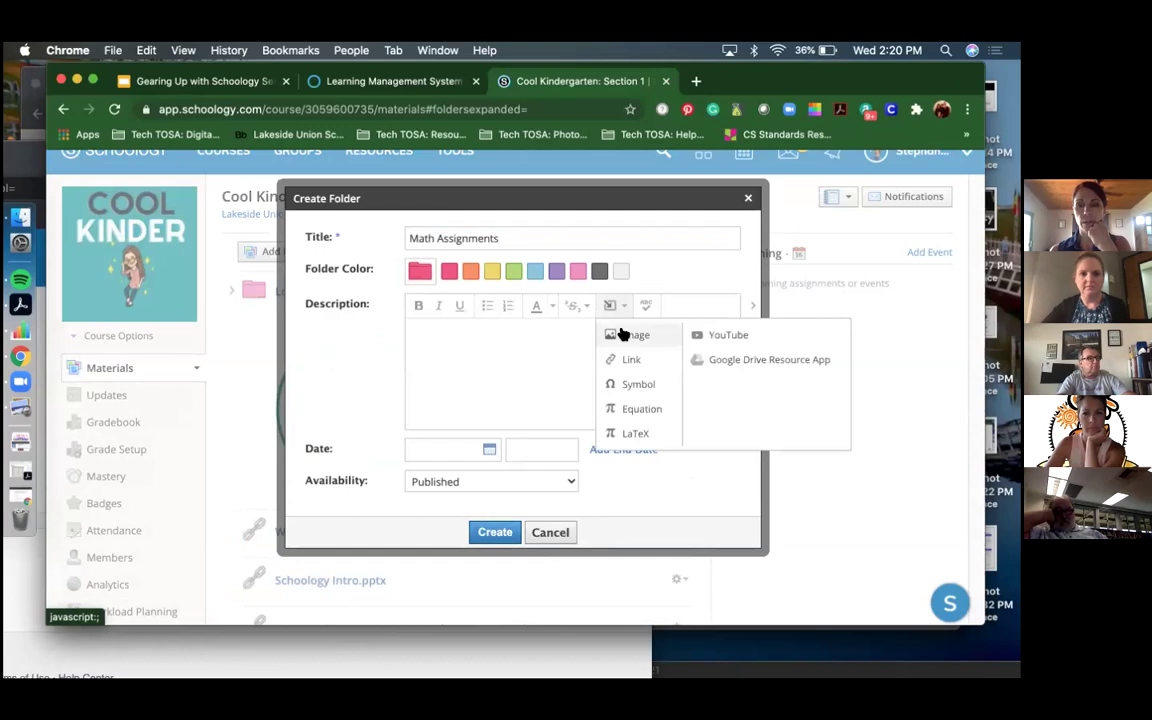
pyautogui.click(621, 331)
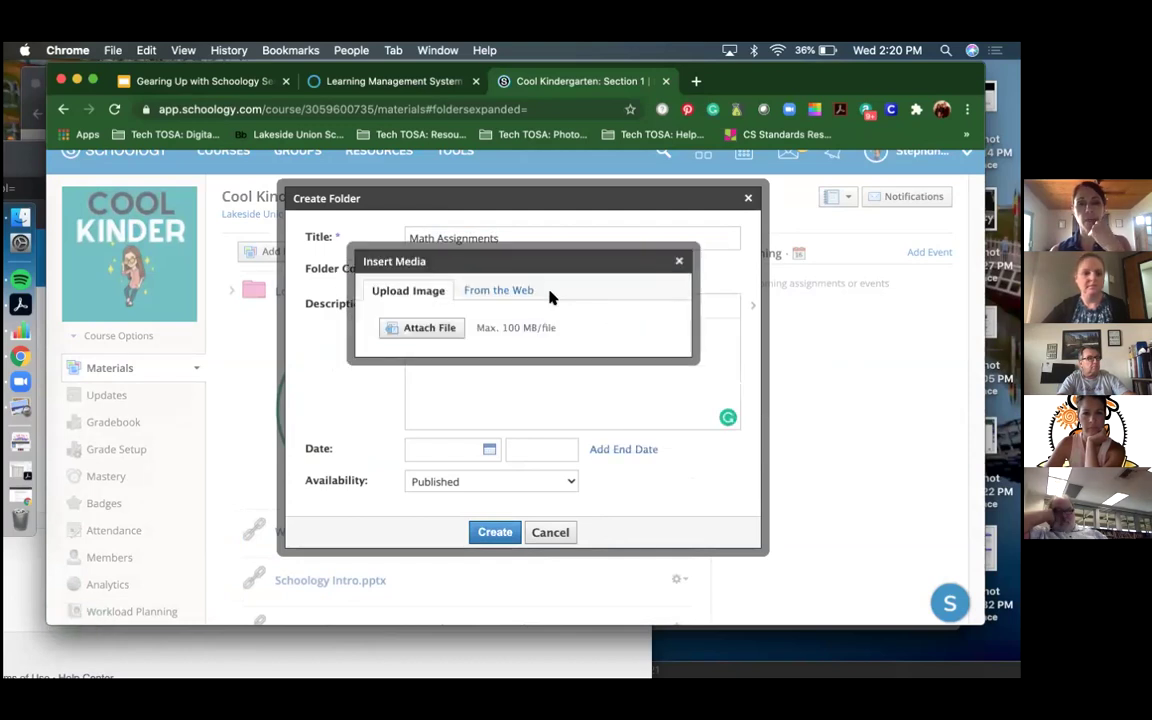
pyautogui.click(508, 291)
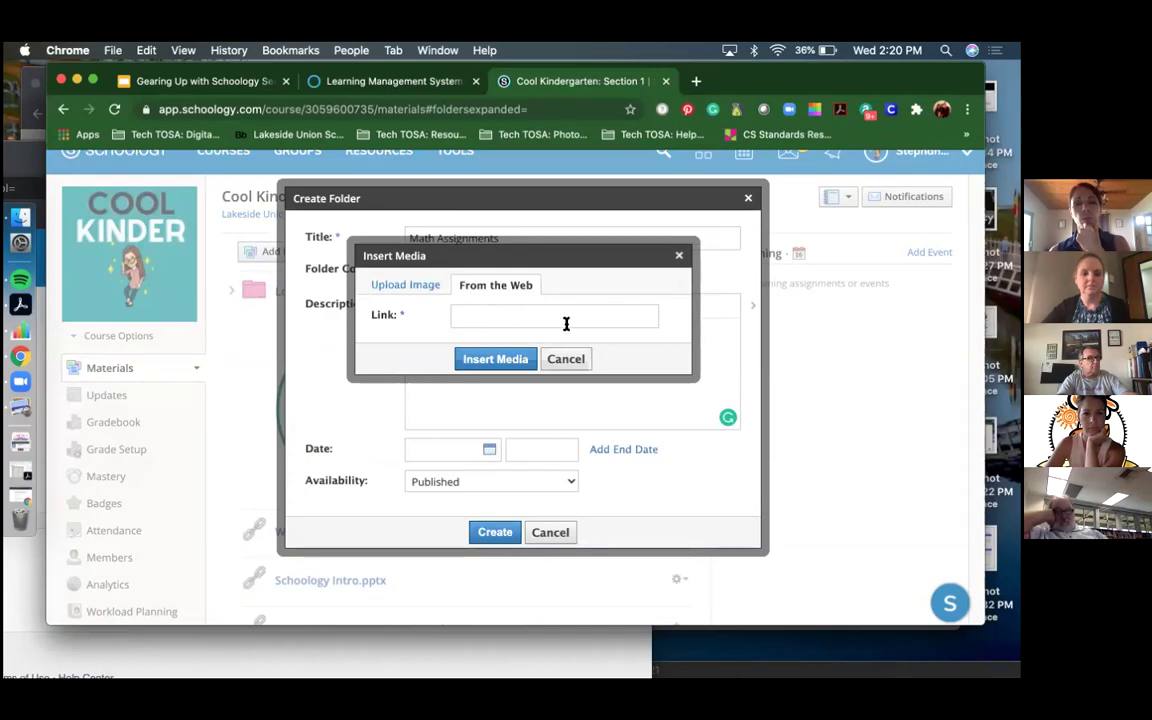
pyautogui.click(410, 288)
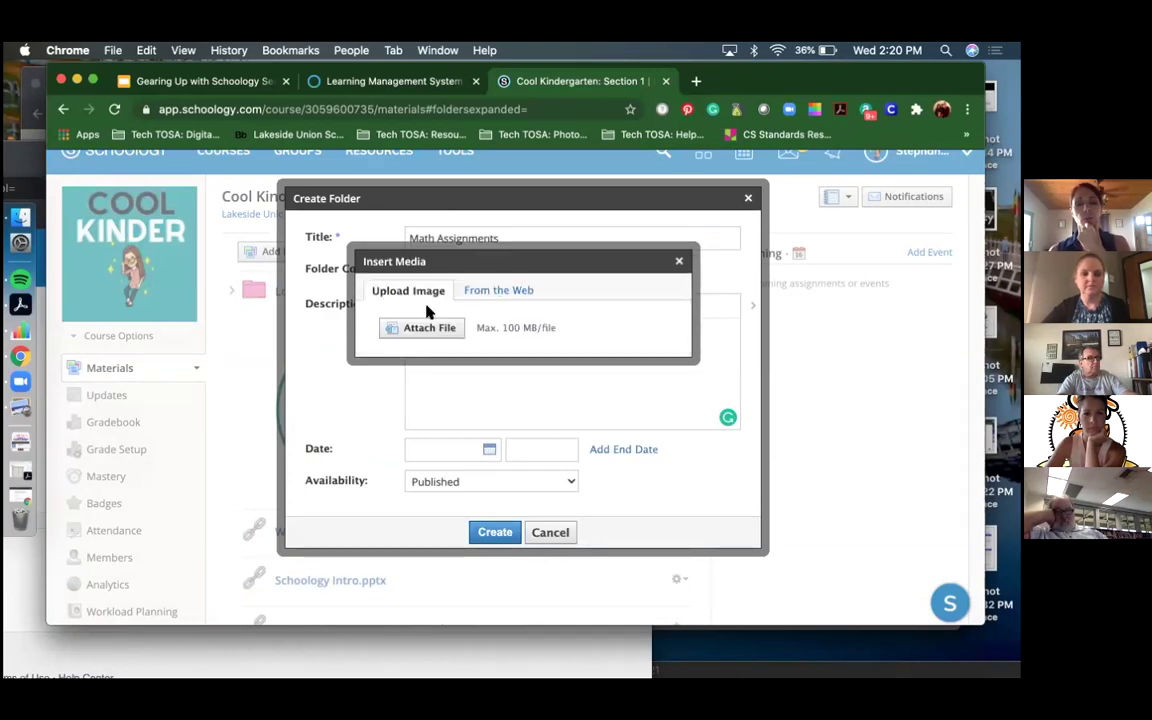
pyautogui.click(424, 340)
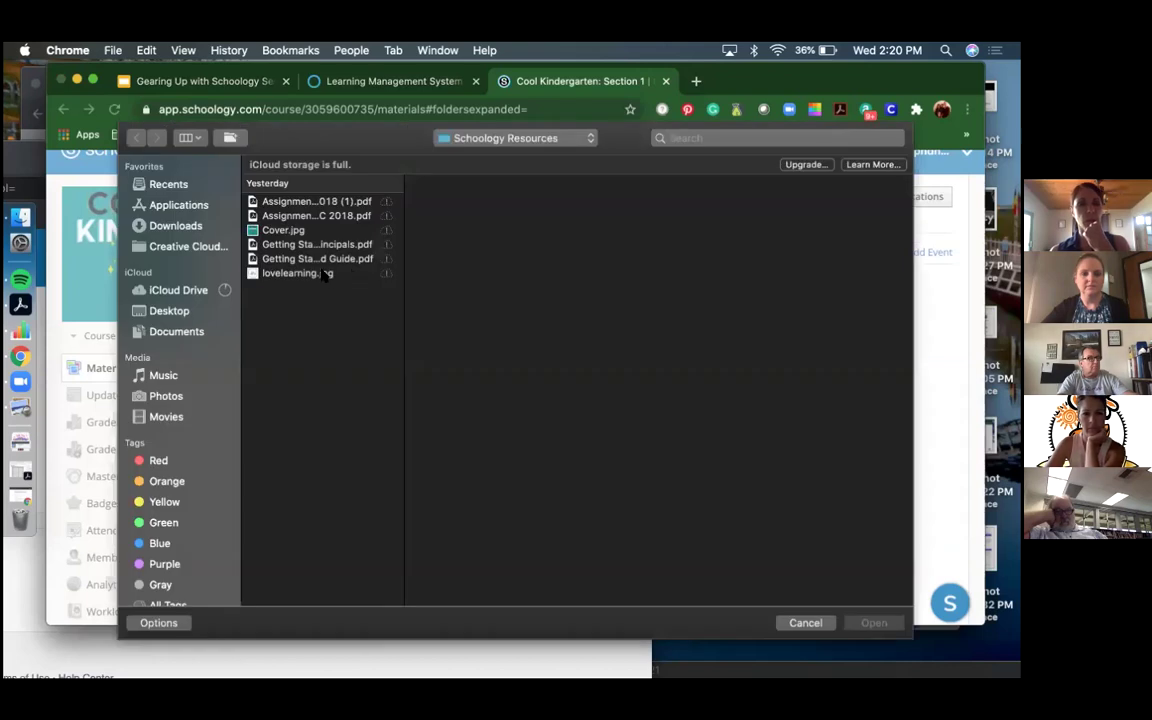
pyautogui.click(326, 274)
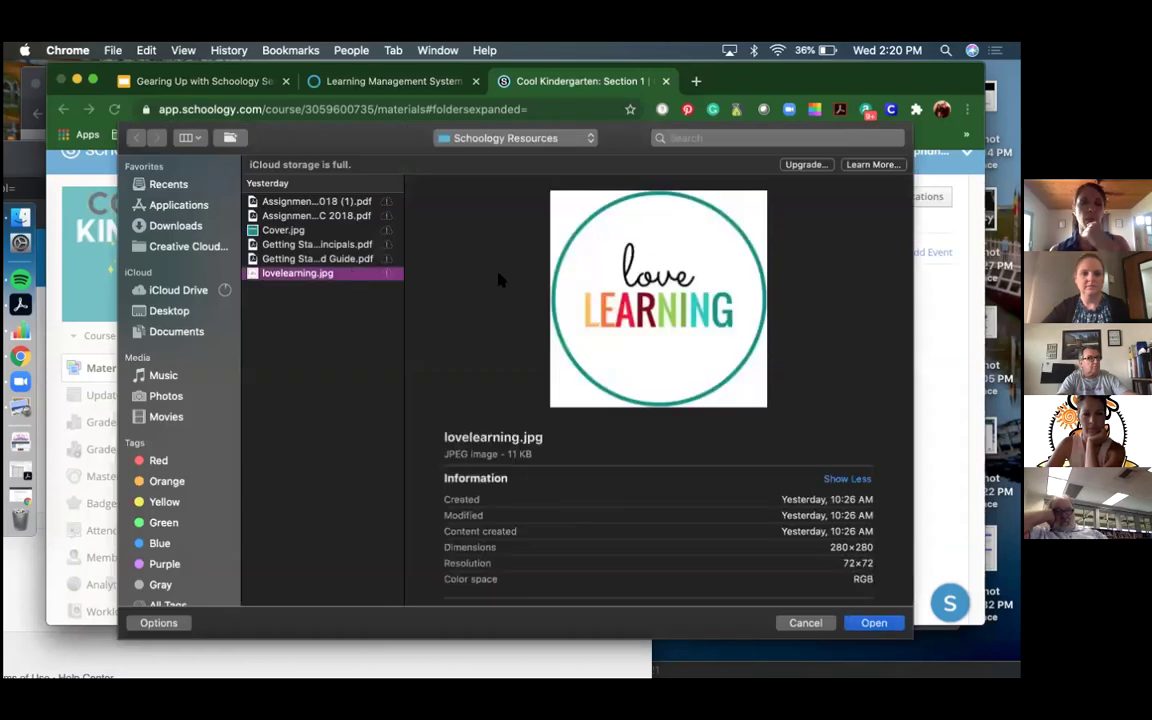
pyautogui.click(876, 622)
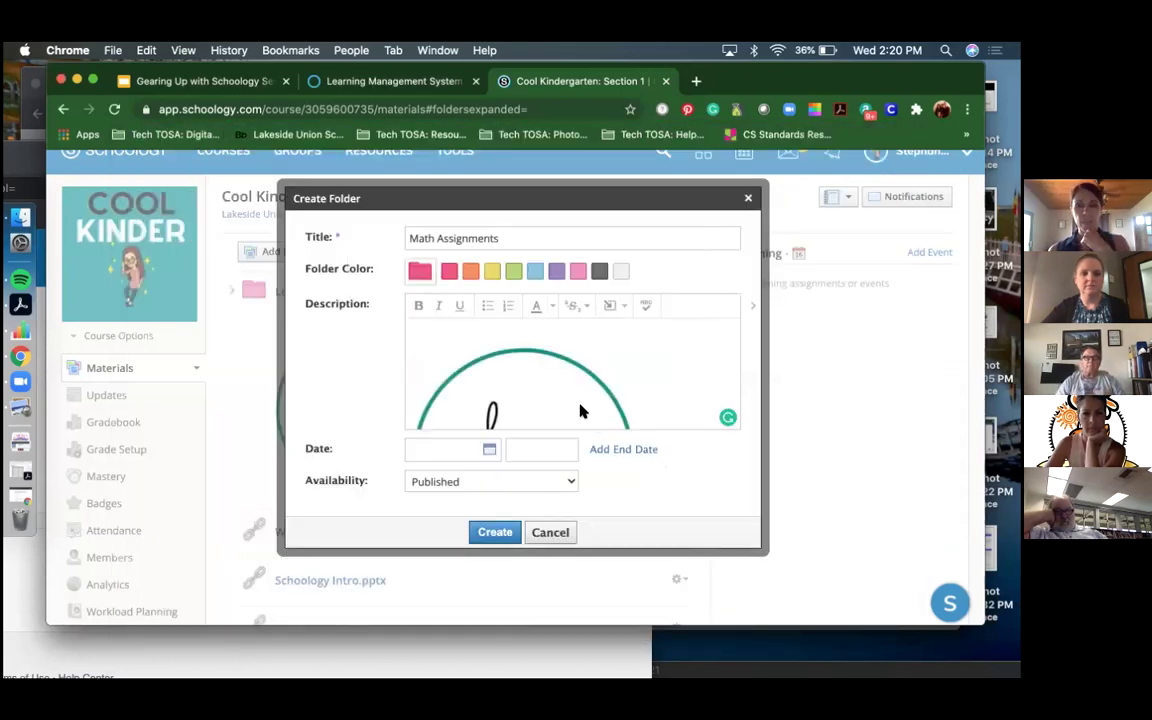
# - Set the description image's dimensions to 200 x 200, and look over the other content types the description can hold
pyautogui.click(581, 410)
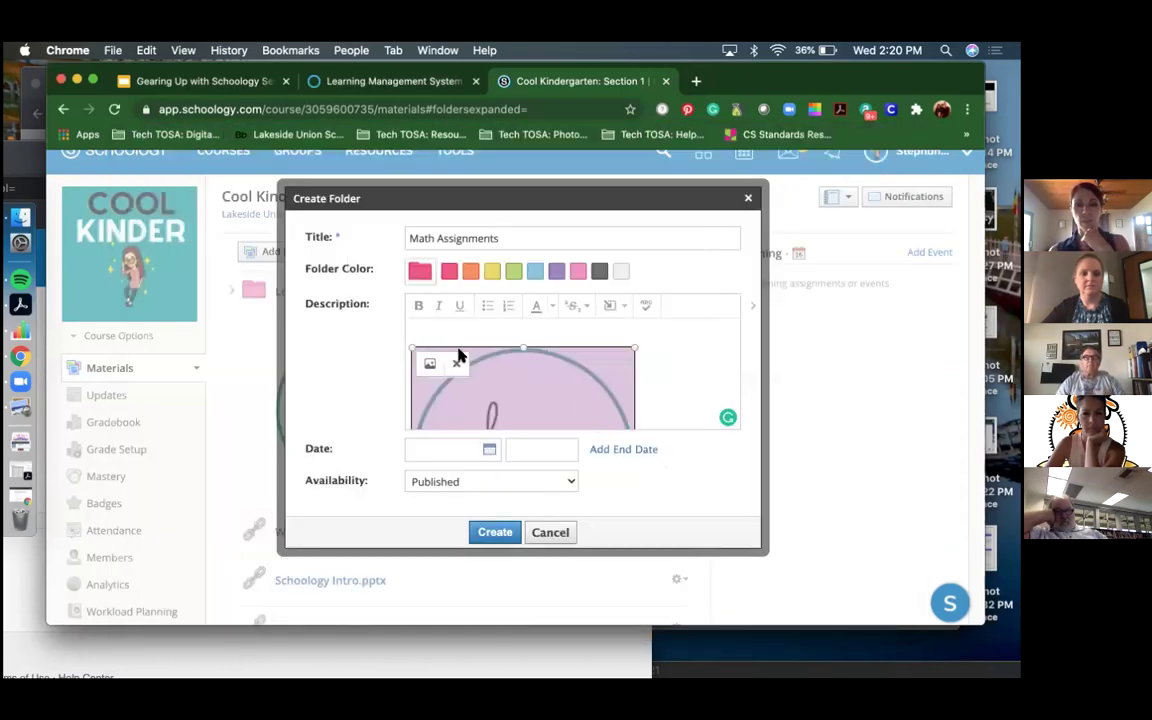
pyautogui.click(429, 362)
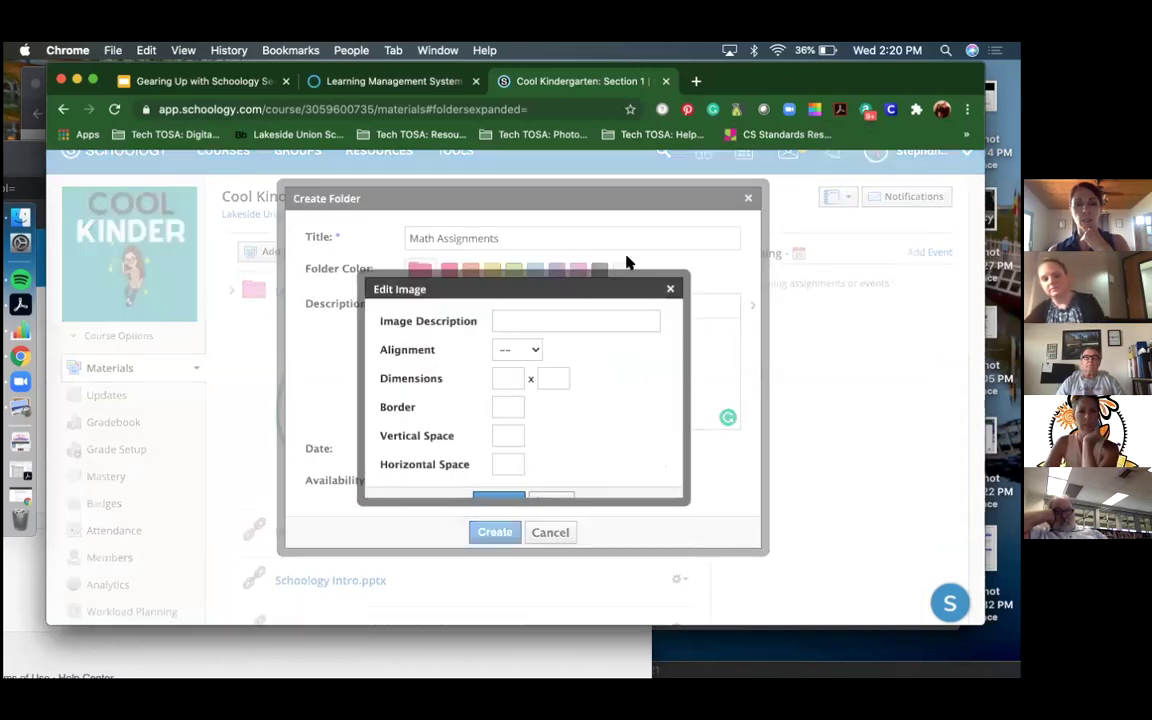
pyautogui.click(670, 289)
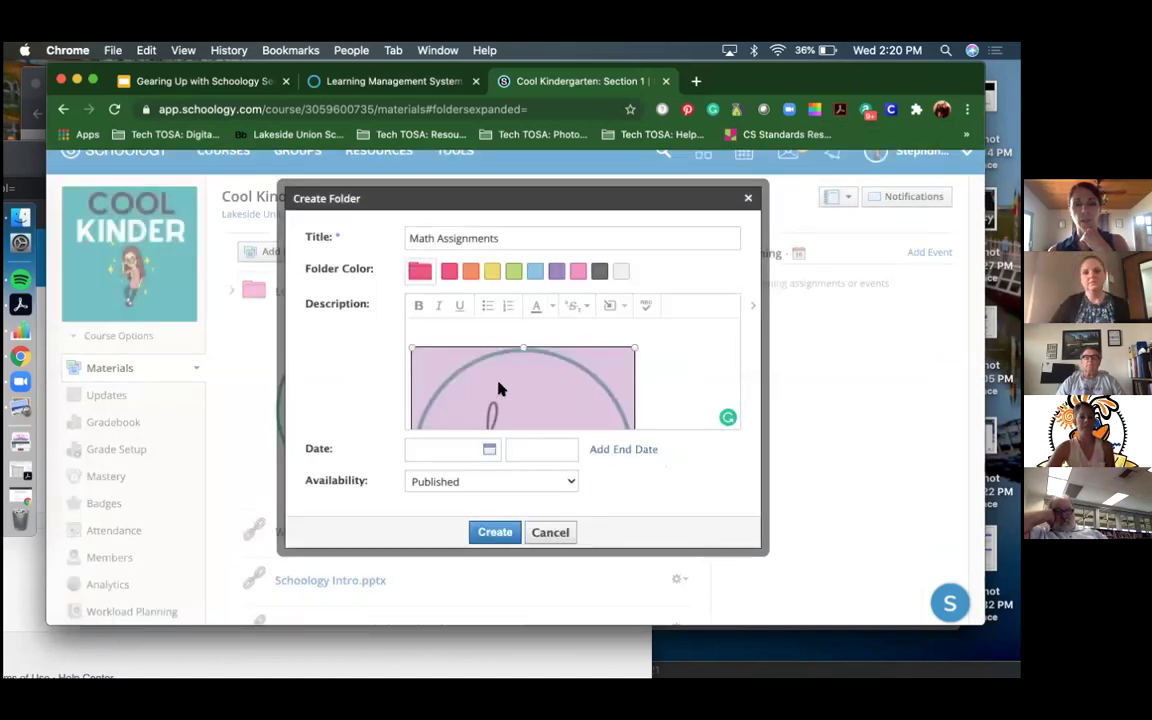
pyautogui.click(445, 370)
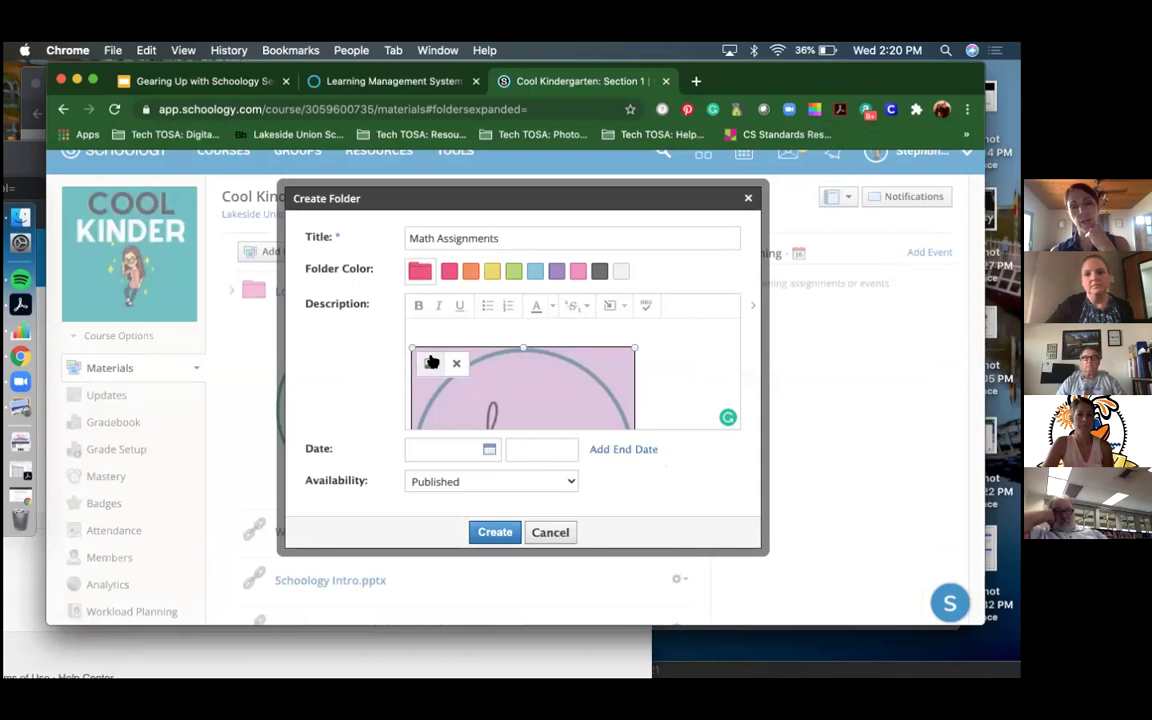
pyautogui.click(430, 366)
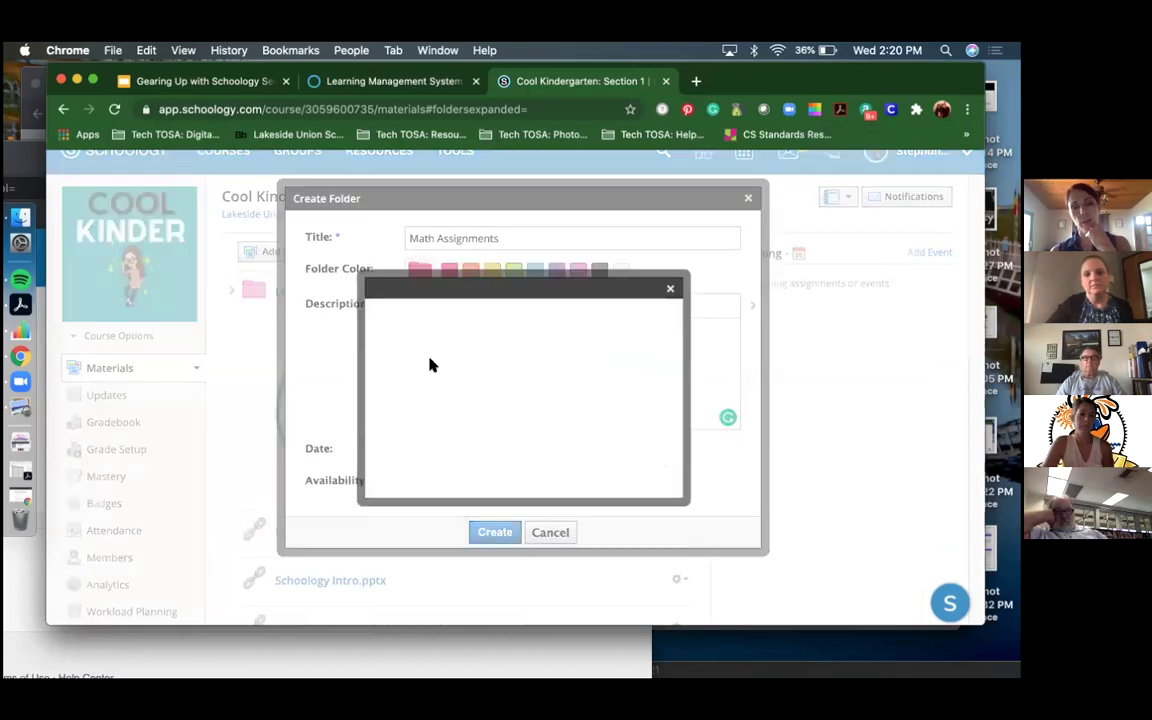
pyautogui.click(505, 377)
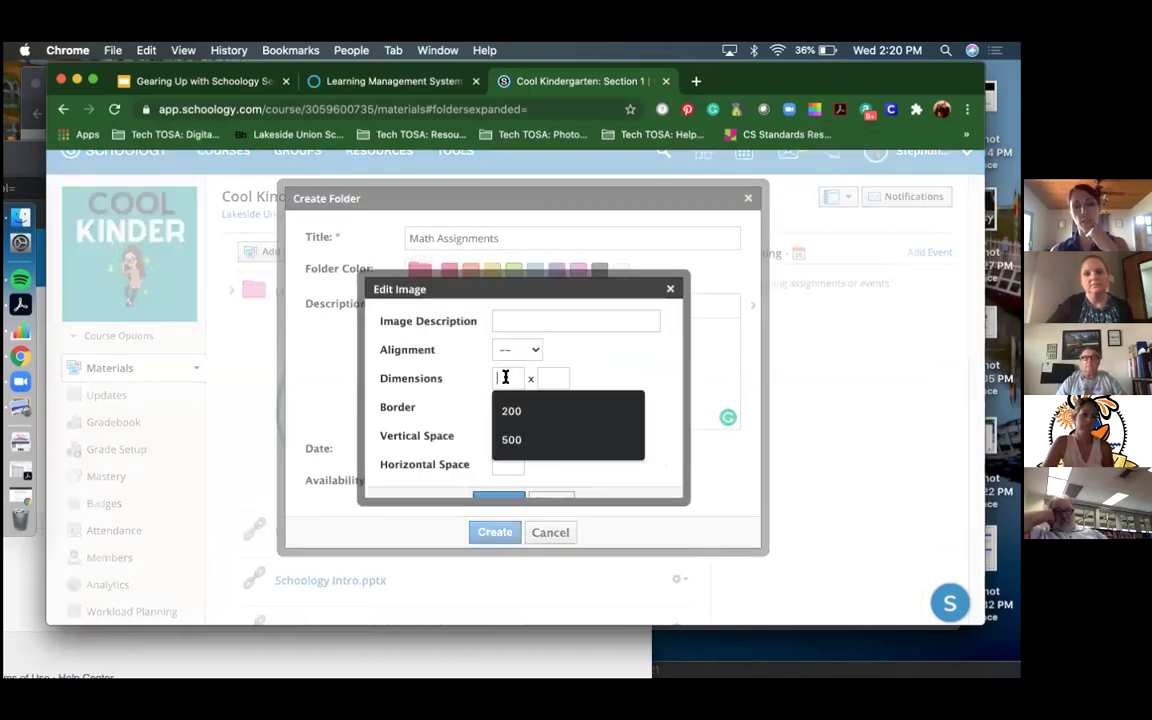
pyautogui.click(511, 410)
pyautogui.press('Tab')
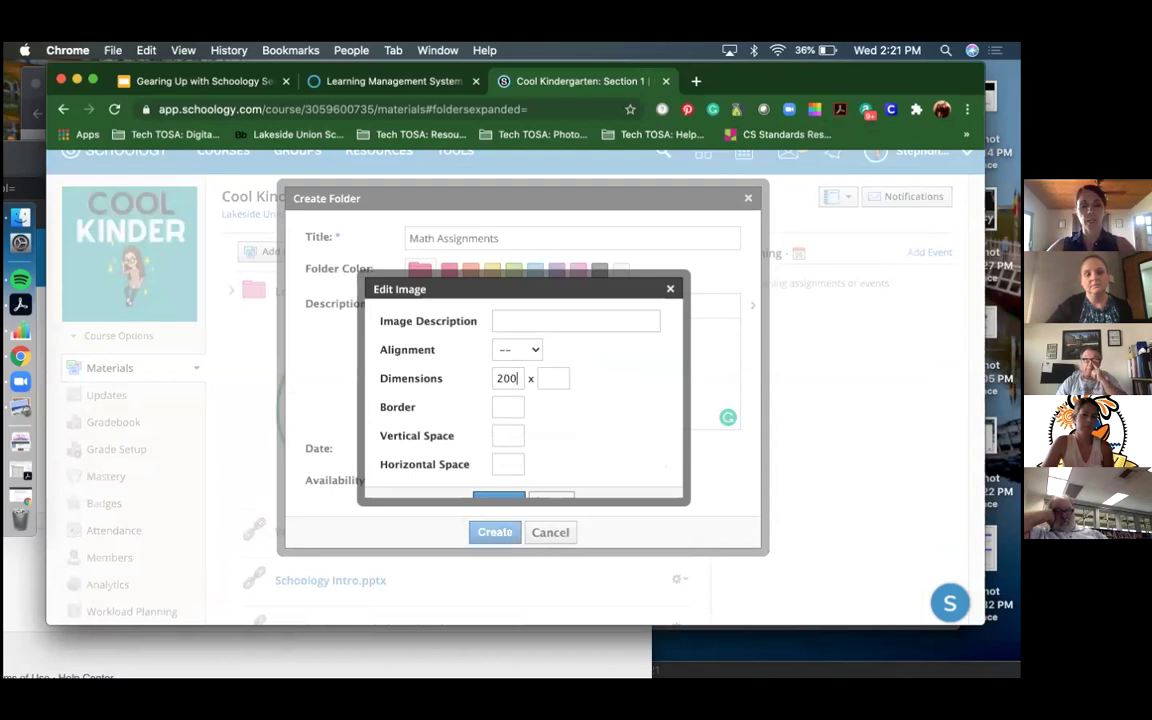
pyautogui.write('200')
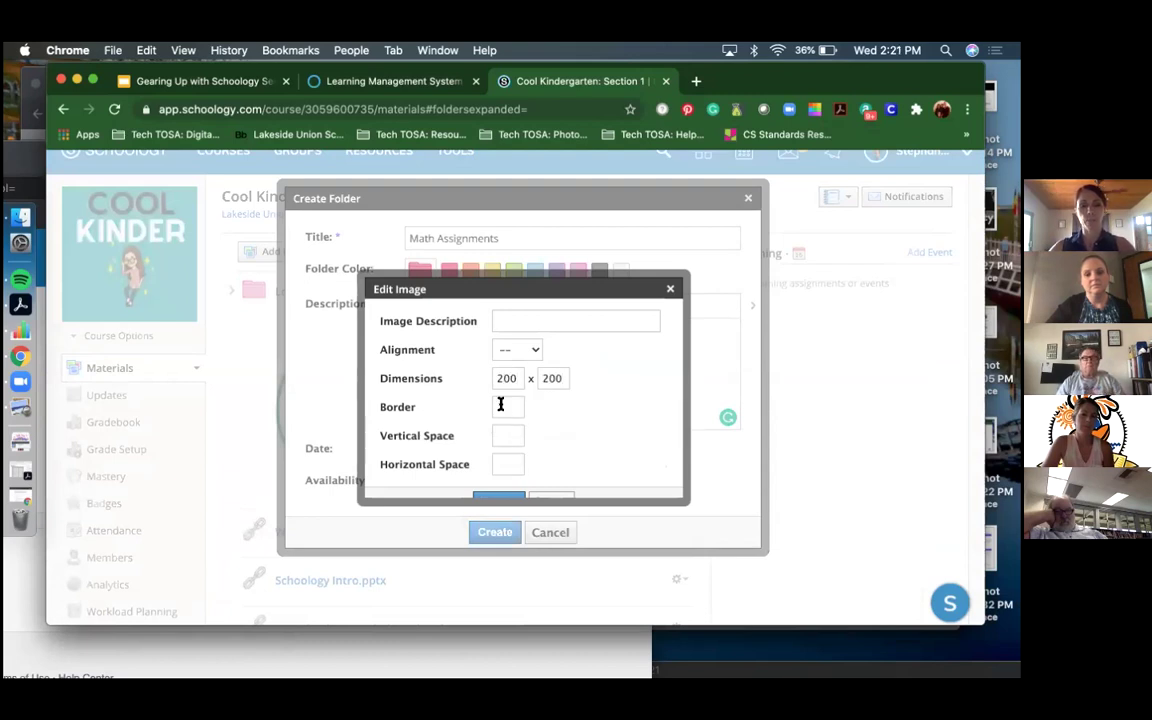
pyautogui.click(503, 498)
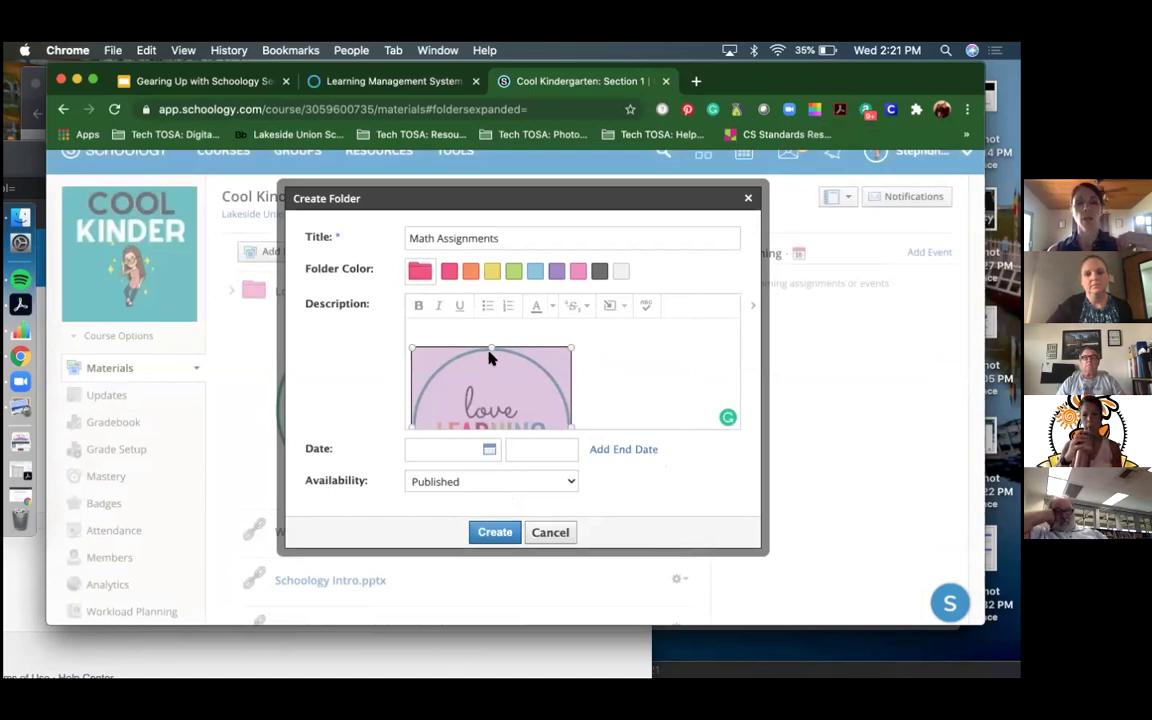
pyautogui.click(619, 311)
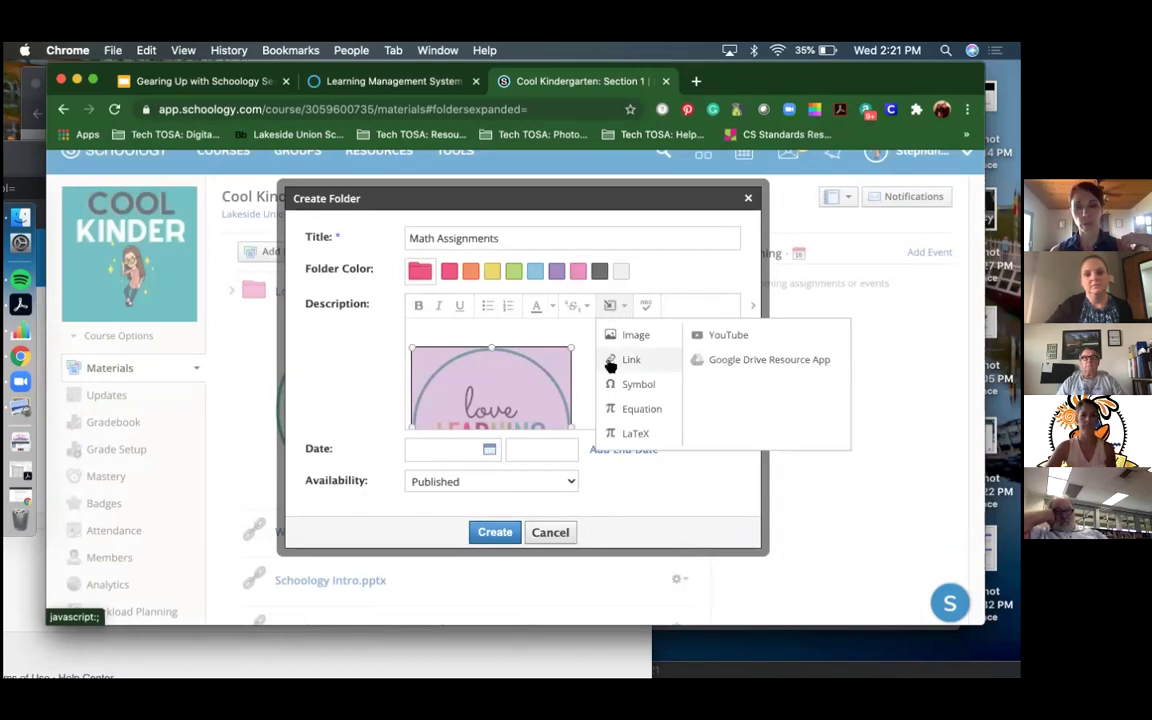
pyautogui.click(640, 390)
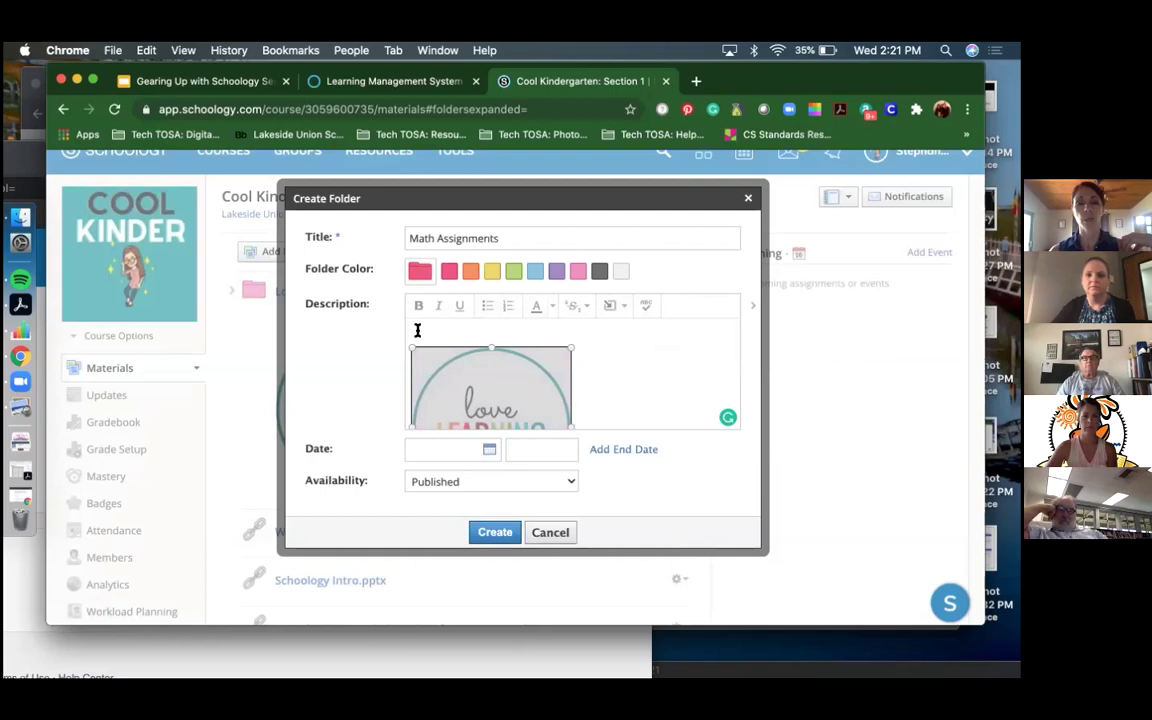
# - Set the folder's date to 9/30/20 and add an end date of 10/14/20
pyautogui.click(489, 449)
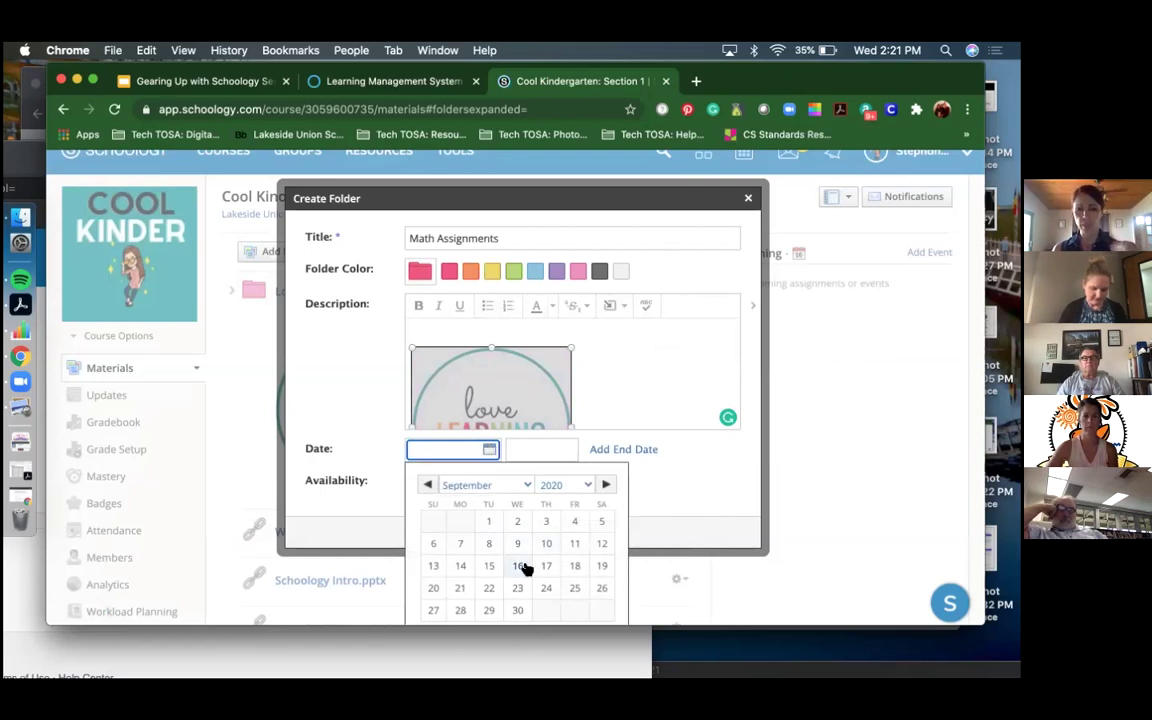
pyautogui.click(516, 609)
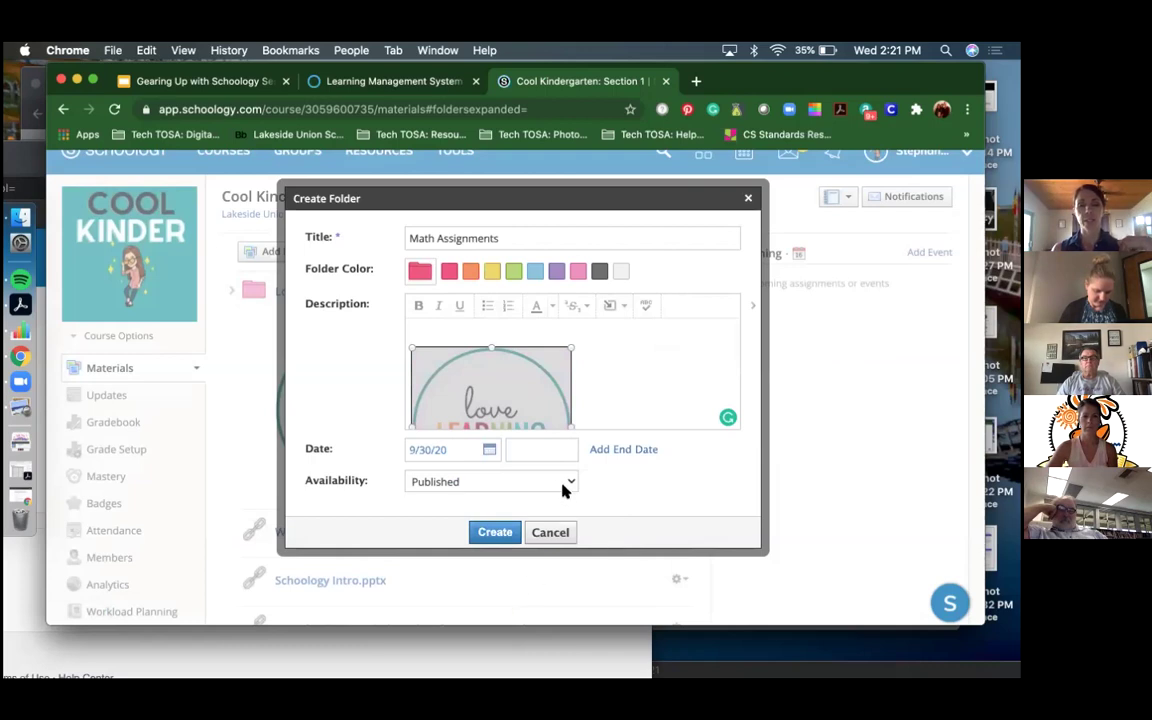
pyautogui.click(611, 449)
pyautogui.click(487, 475)
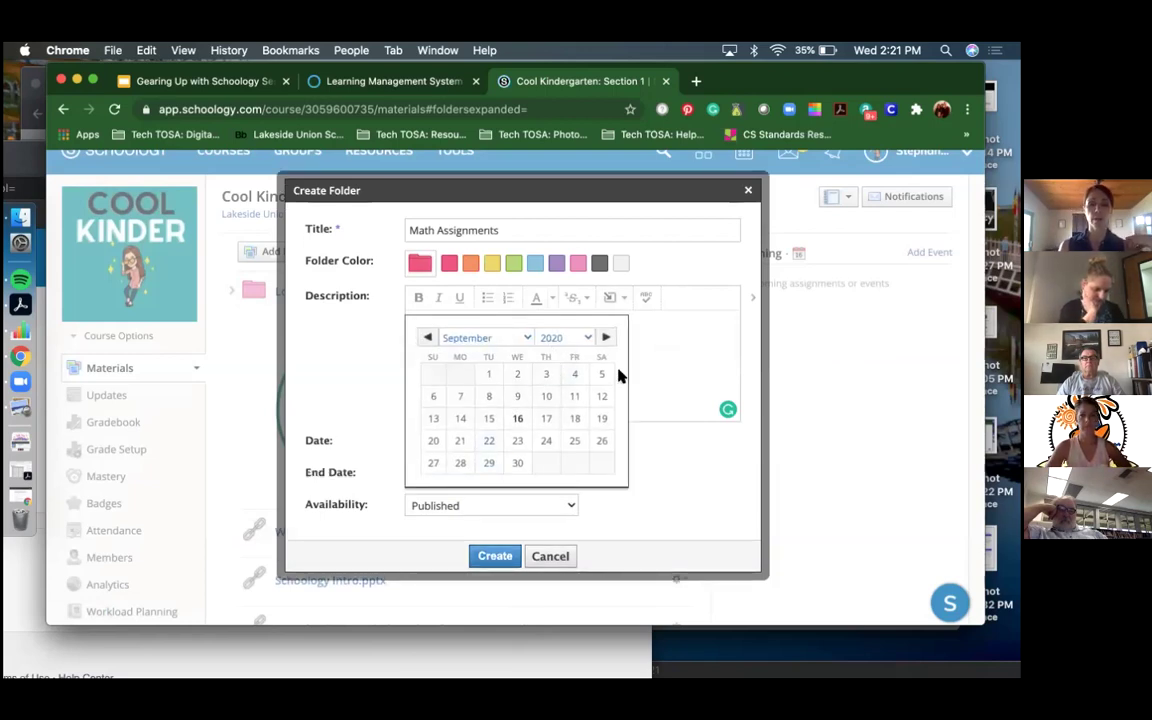
pyautogui.click(605, 337)
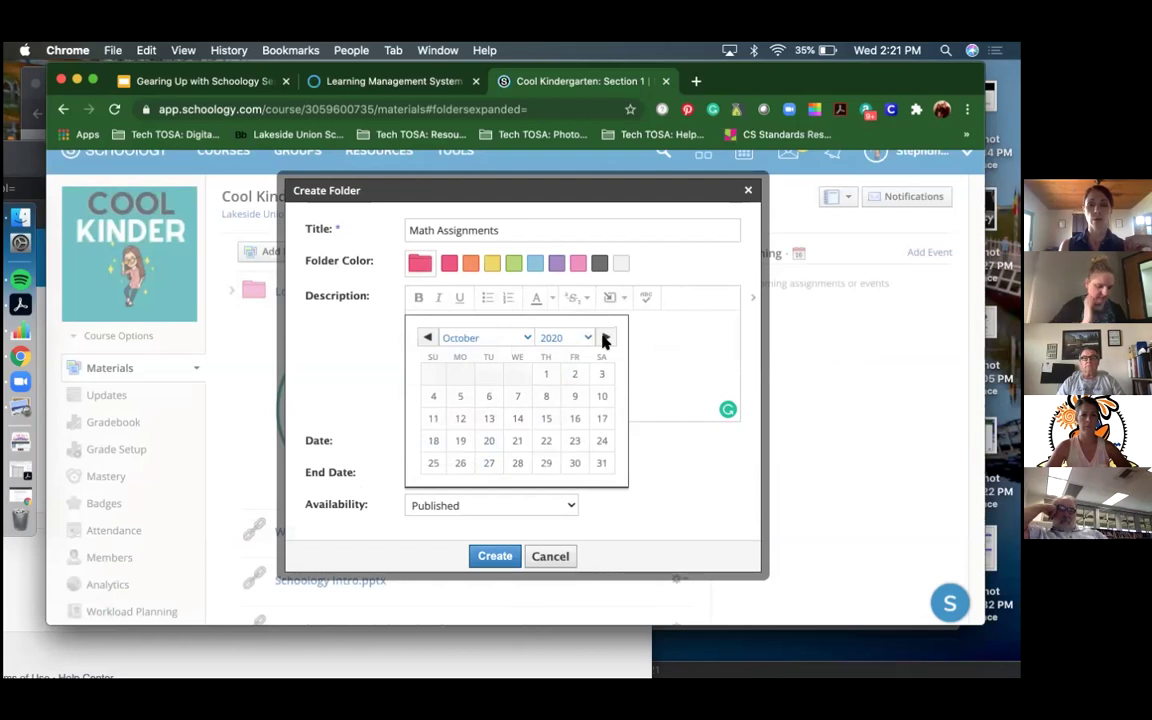
pyautogui.click(516, 418)
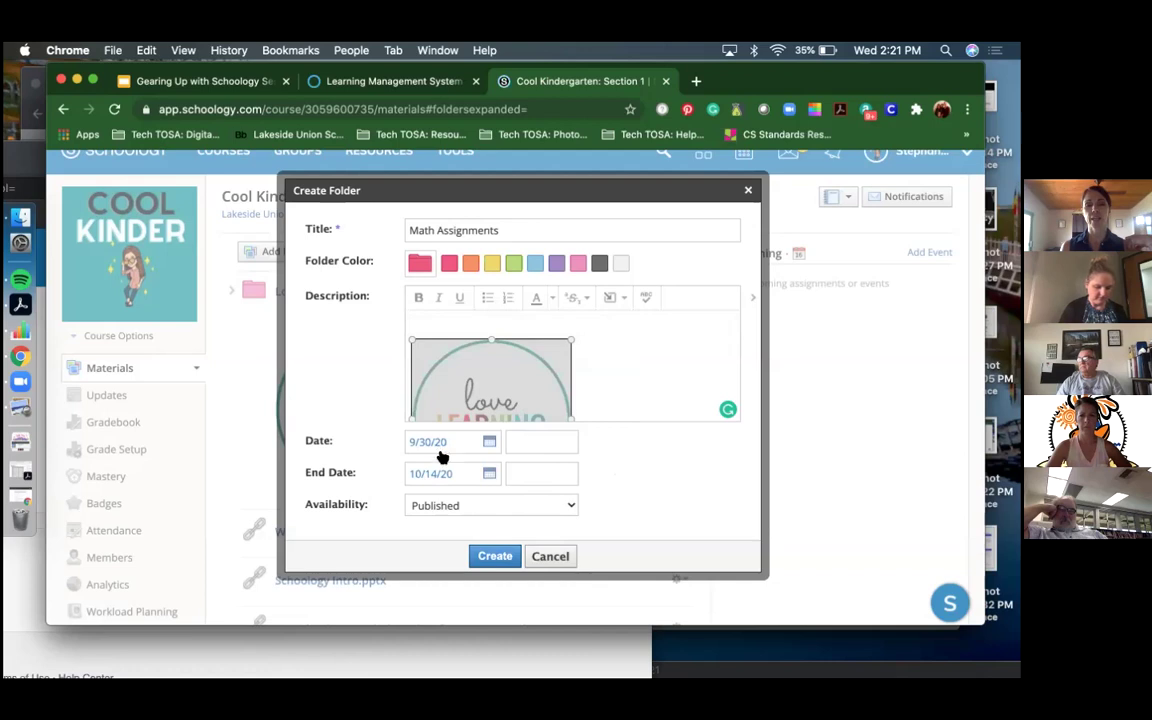
# - Examine the folder's start time field and its availability choices, from Published to Published during date range
pyautogui.click(543, 440)
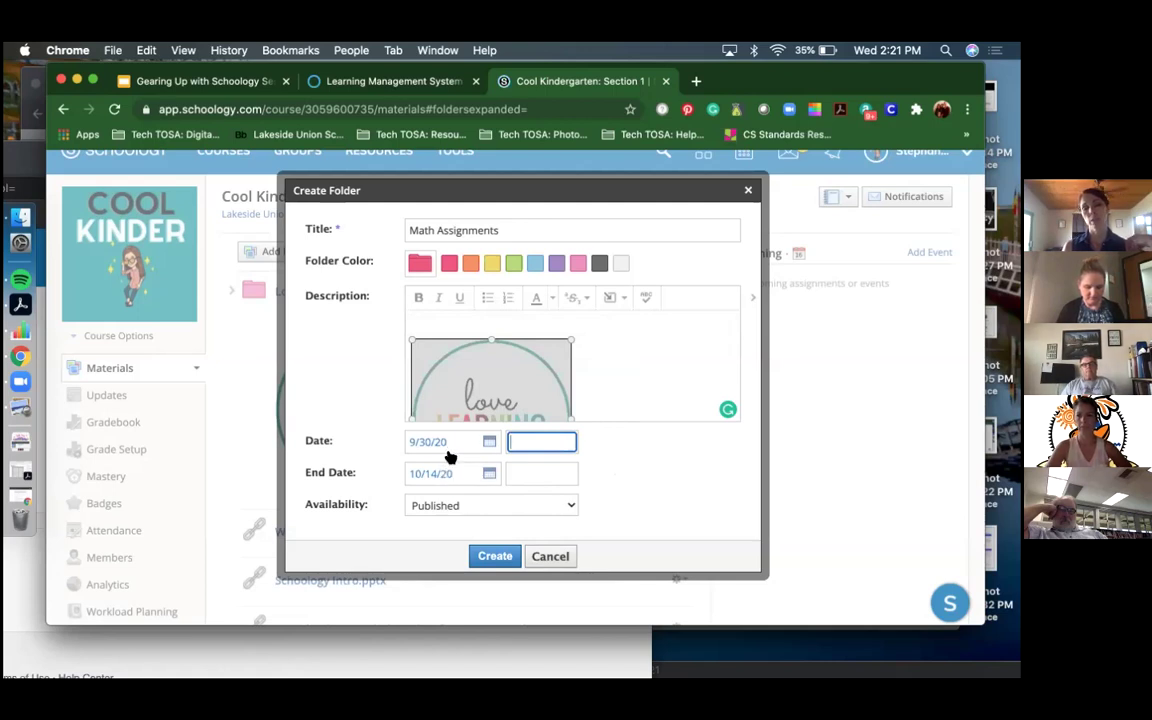
pyautogui.click(491, 503)
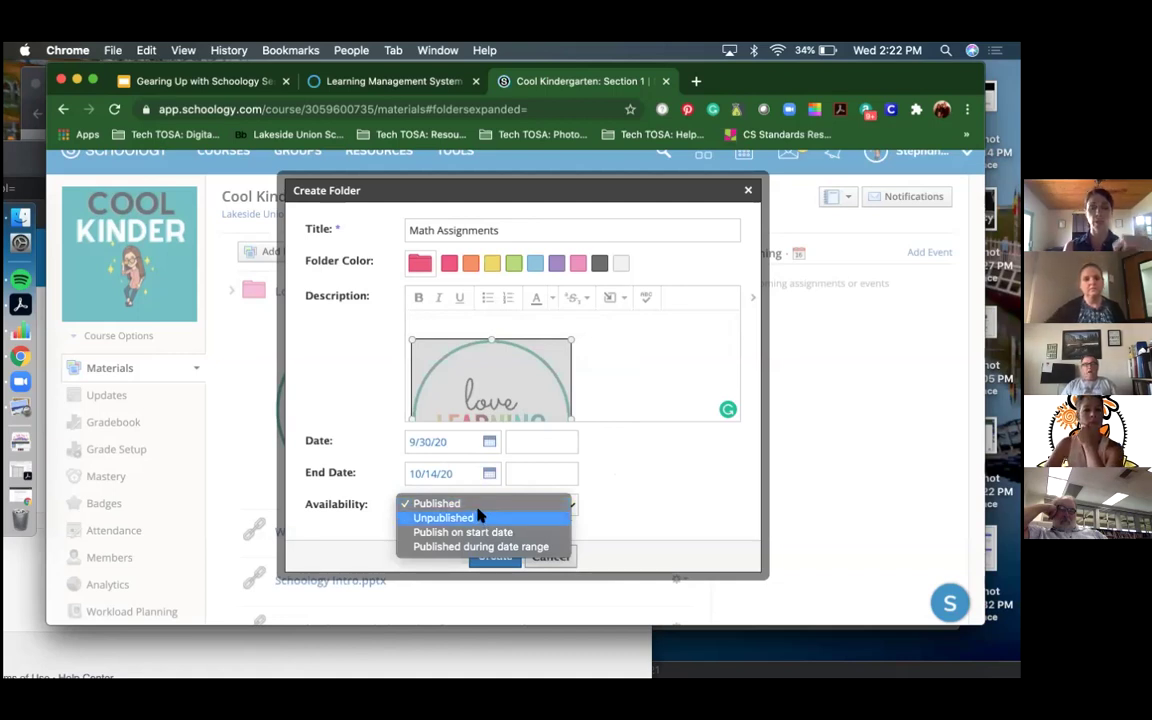
pyautogui.click(527, 506)
pyautogui.click(560, 506)
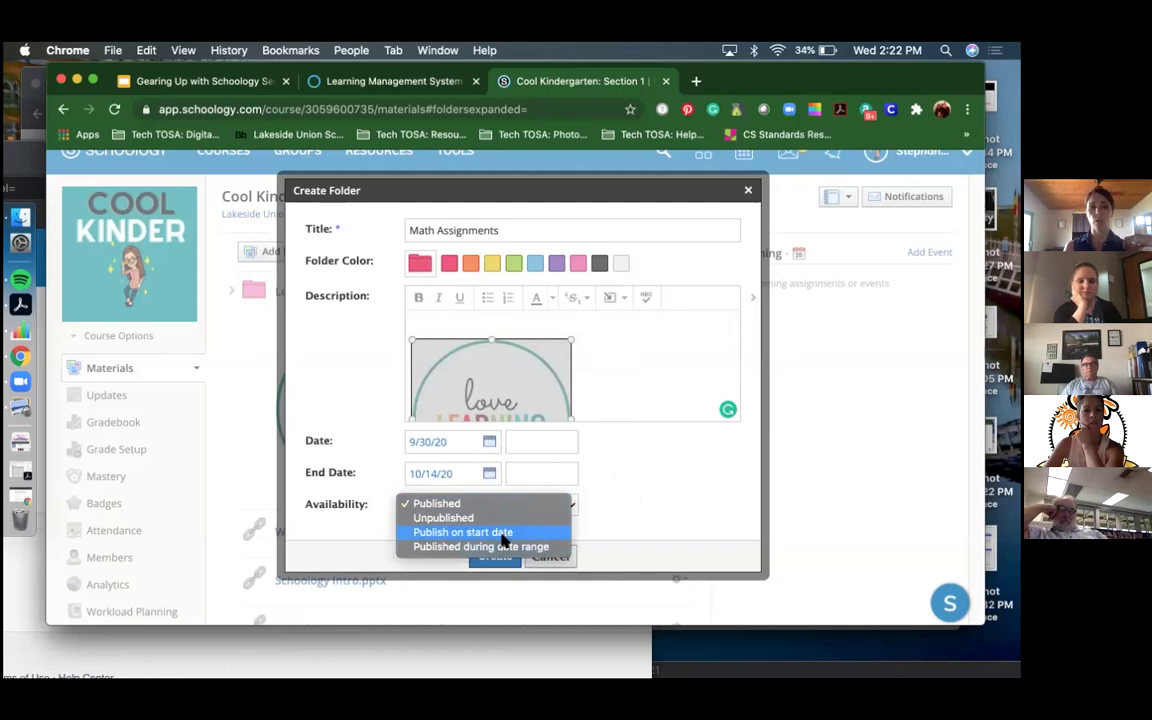
pyautogui.click(617, 478)
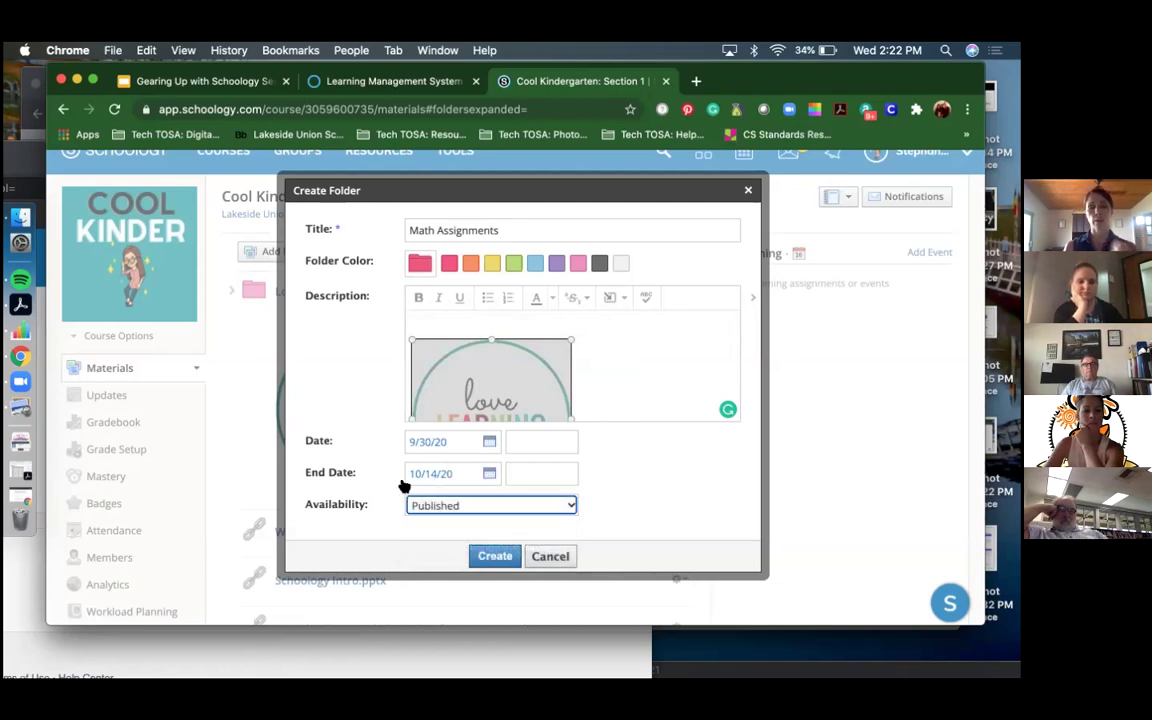
# - Clear the end date and the start date of the Math Assignments folder
pyautogui.click(452, 474)
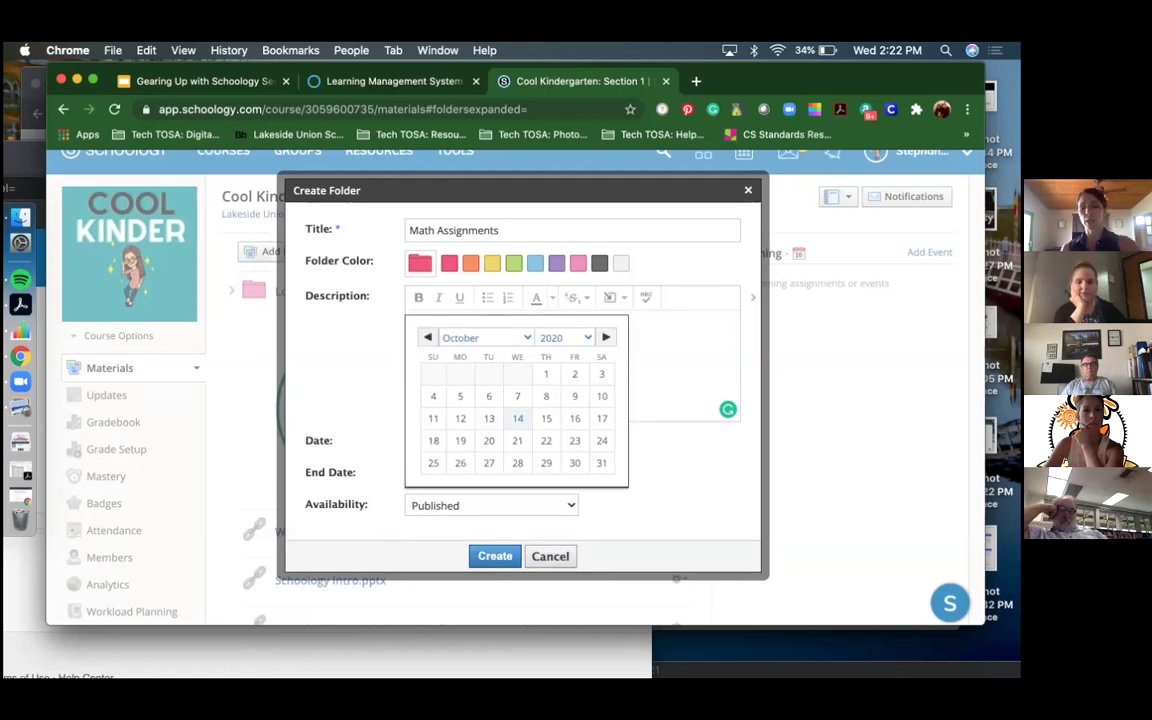
pyautogui.click(399, 437)
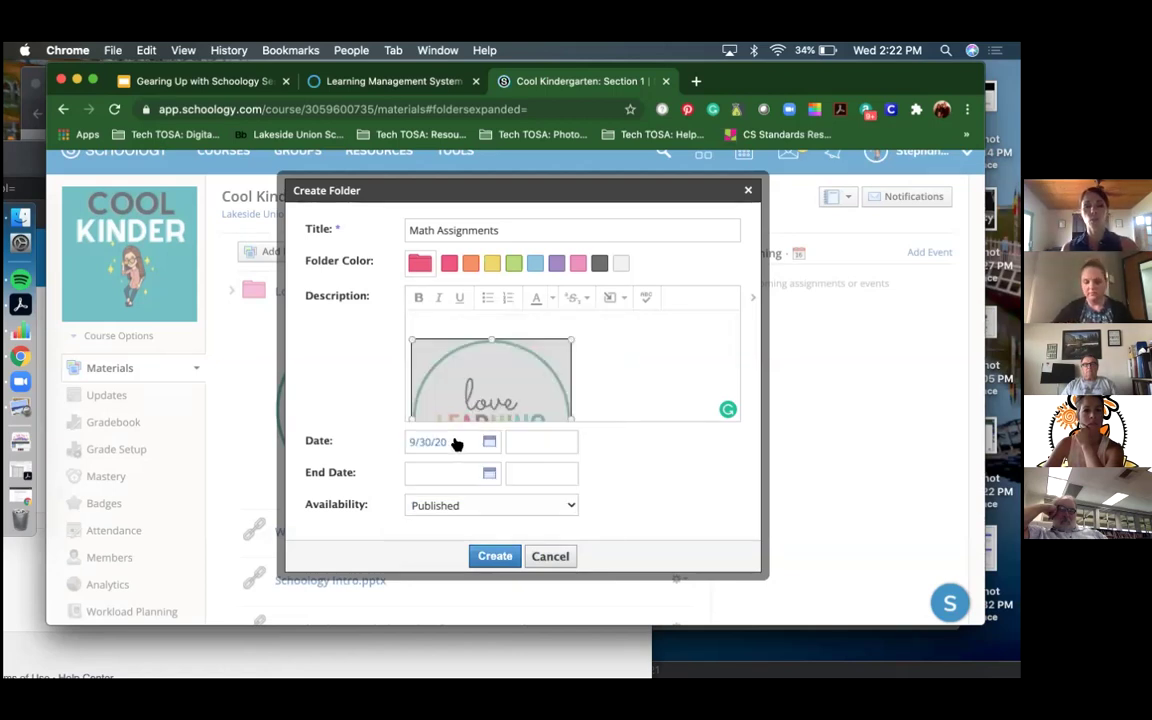
pyautogui.click(405, 441)
pyautogui.press('BackSpace')
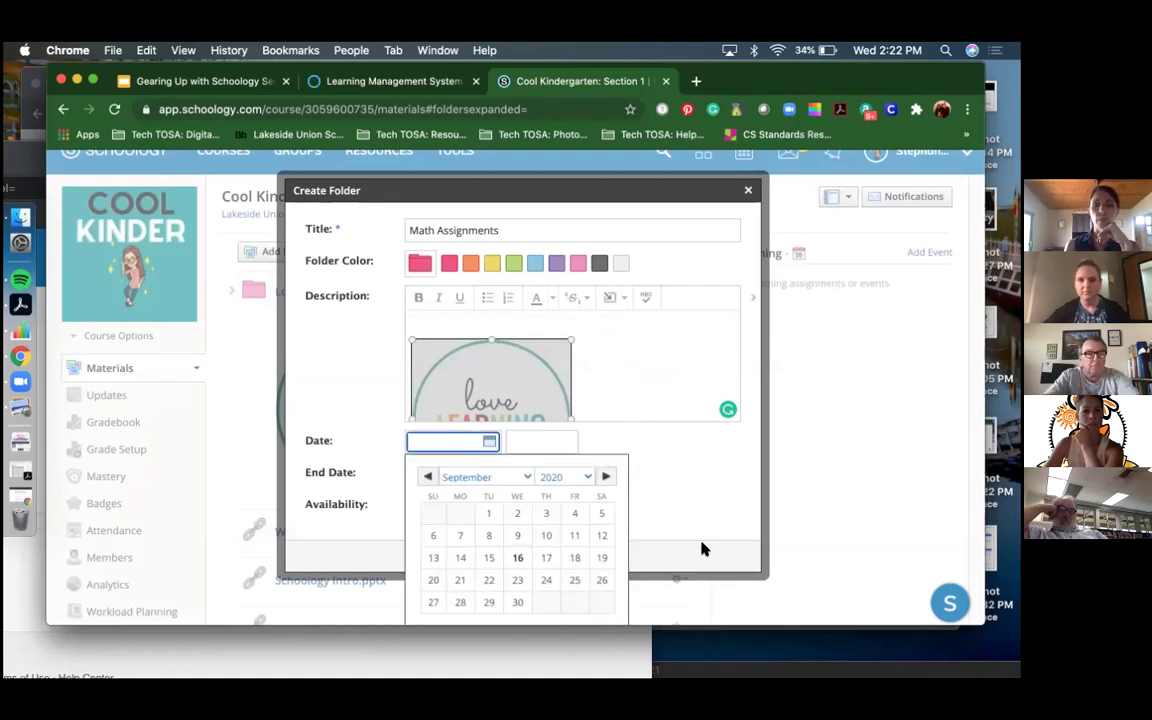
# - Leave the folder's dates blank and create the Math Assignments folder
pyautogui.click(439, 552)
pyautogui.click(486, 556)
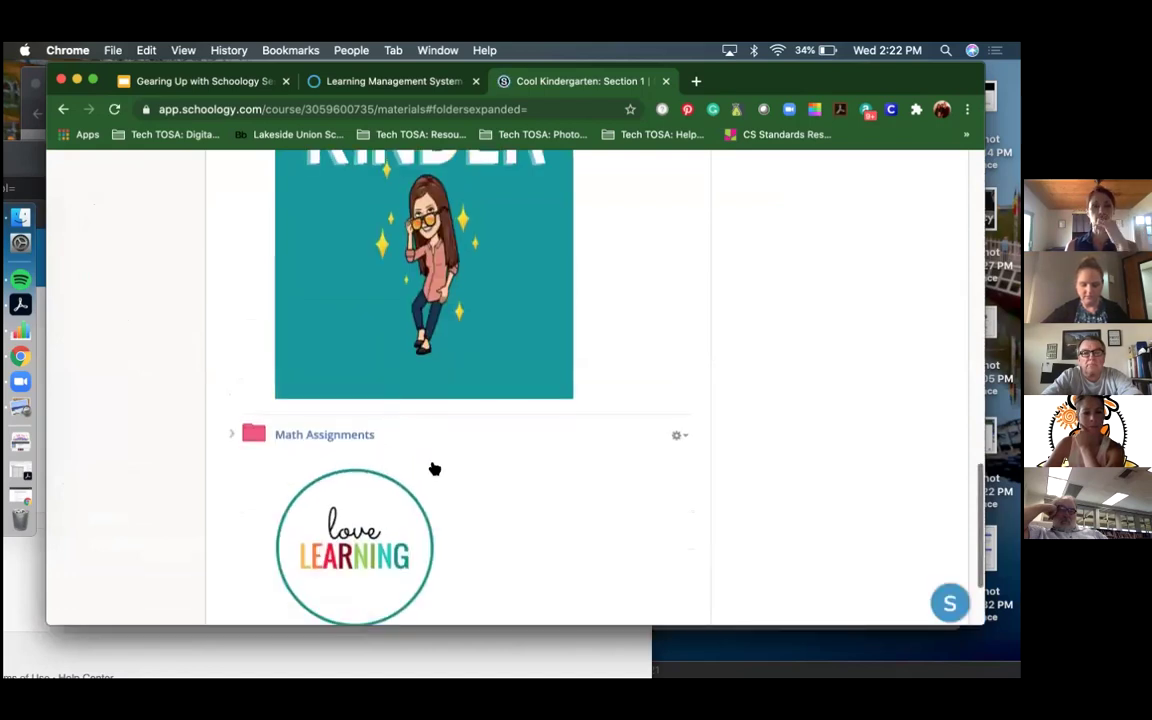
# - Move the seesaw external tool into the Math Assignments folder and expand that folder to check its contents
pyautogui.scroll(5, 434, 469)
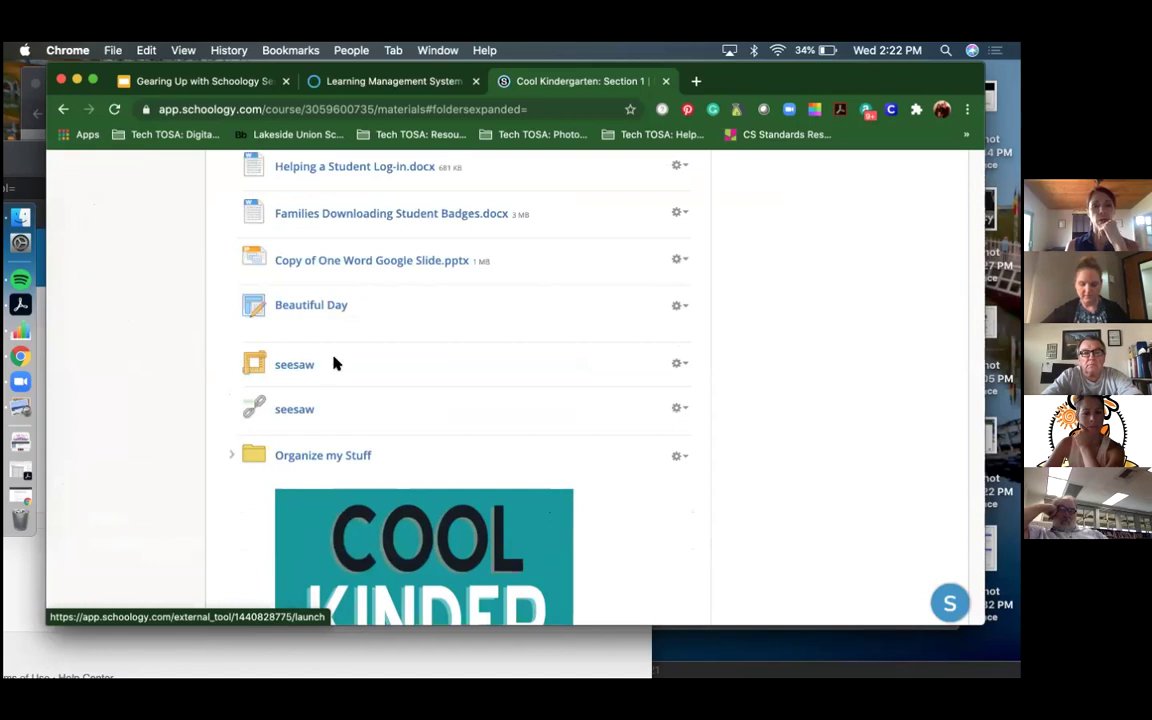
pyautogui.moveTo(335, 371)
pyautogui.mouseDown()
pyautogui.moveTo(330, 388)
pyautogui.moveTo(325, 349)
pyautogui.mouseUp()
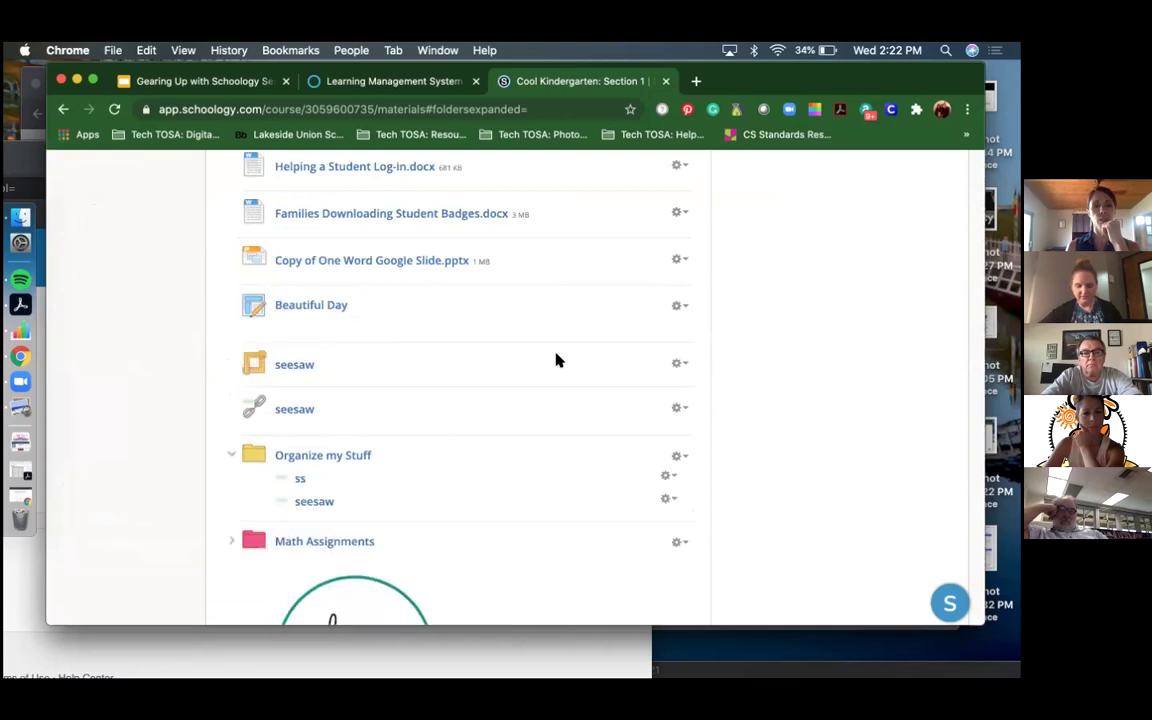
pyautogui.click(680, 364)
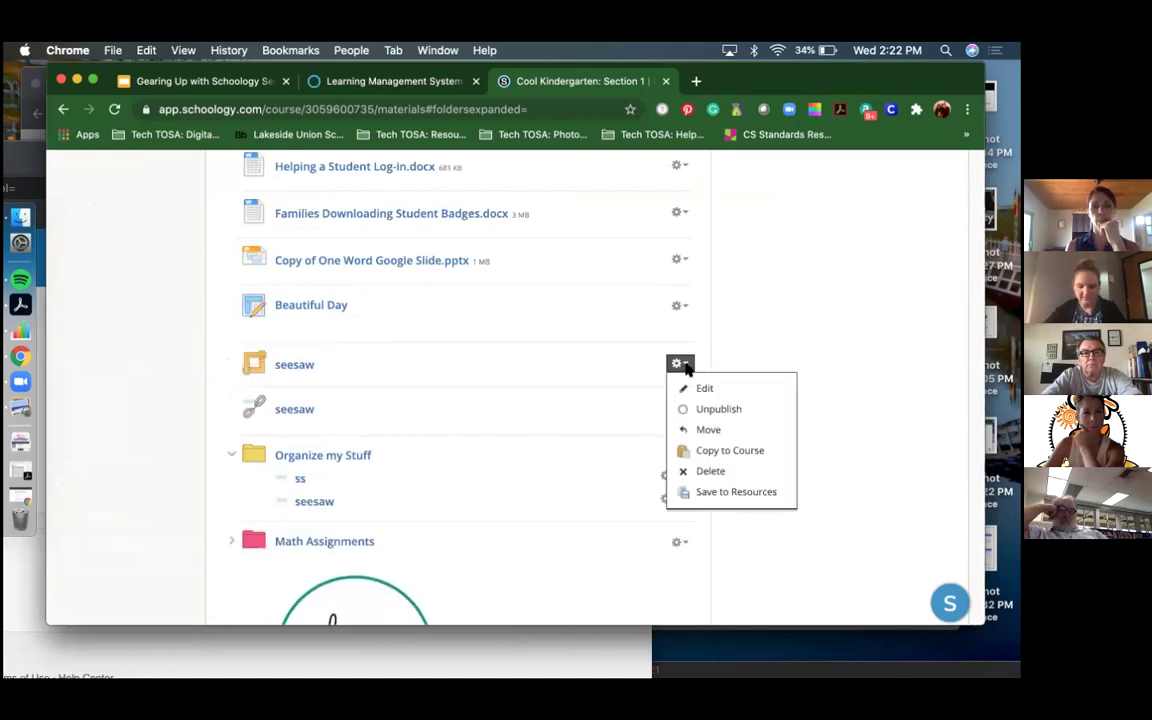
pyautogui.click(706, 431)
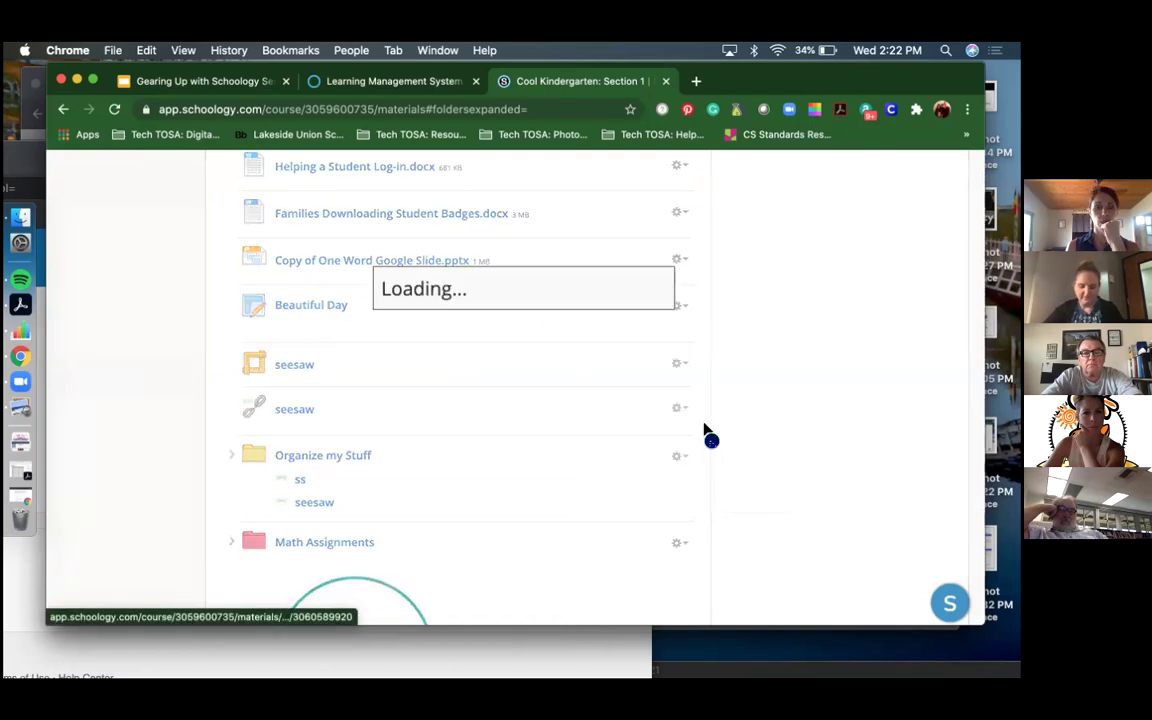
pyautogui.click(508, 297)
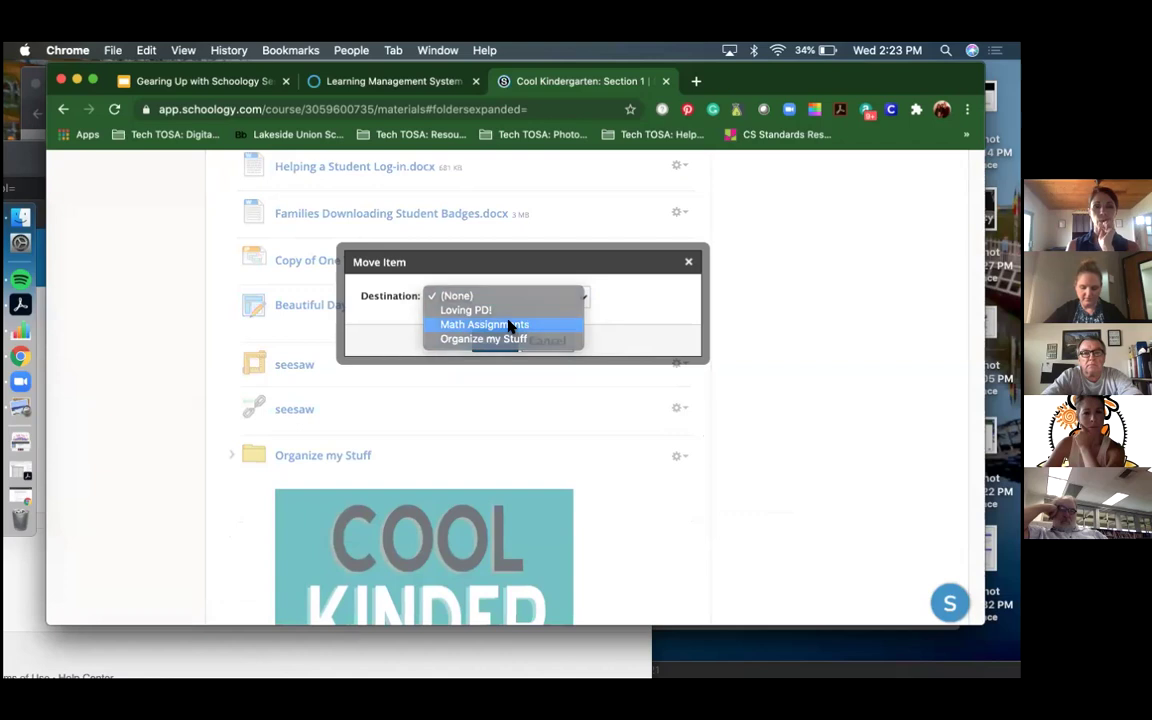
pyautogui.click(510, 325)
pyautogui.click(492, 341)
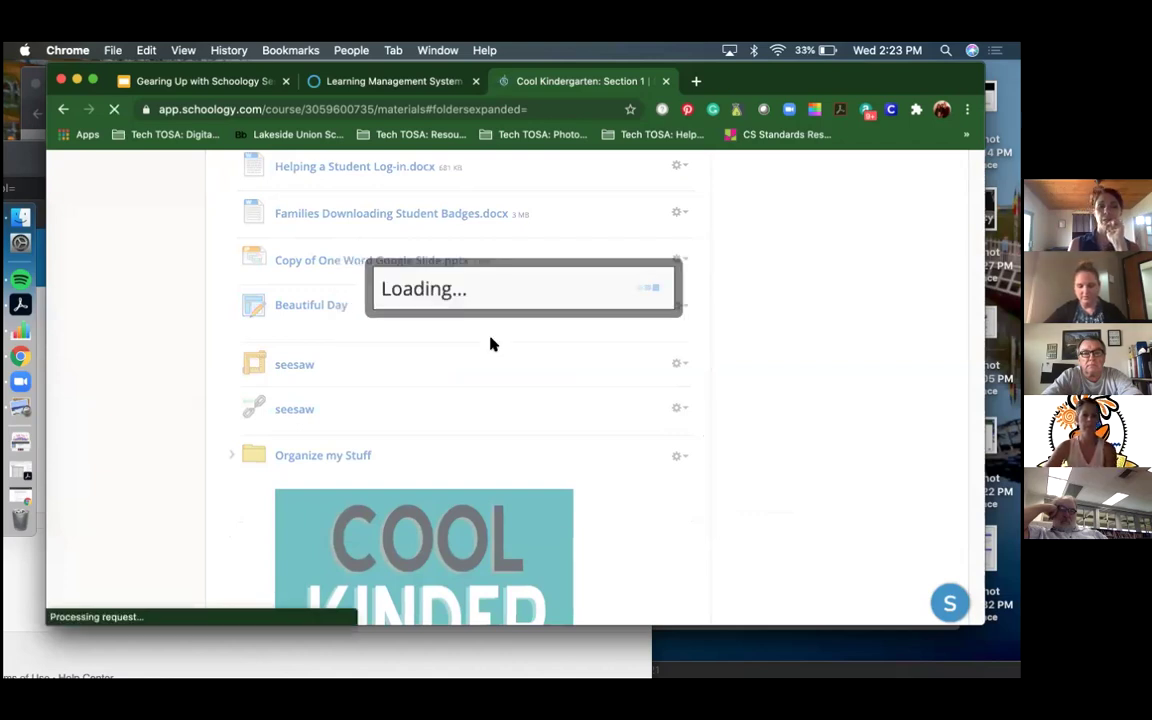
pyautogui.scroll(-10, 492, 386)
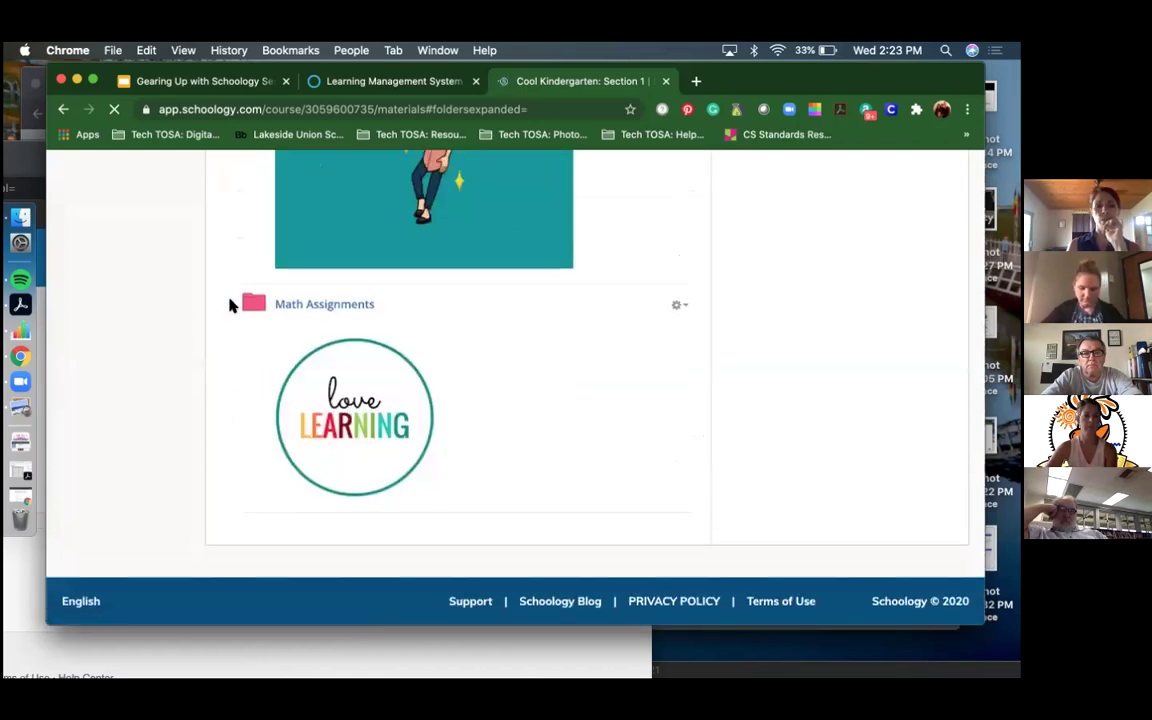
pyautogui.click(232, 306)
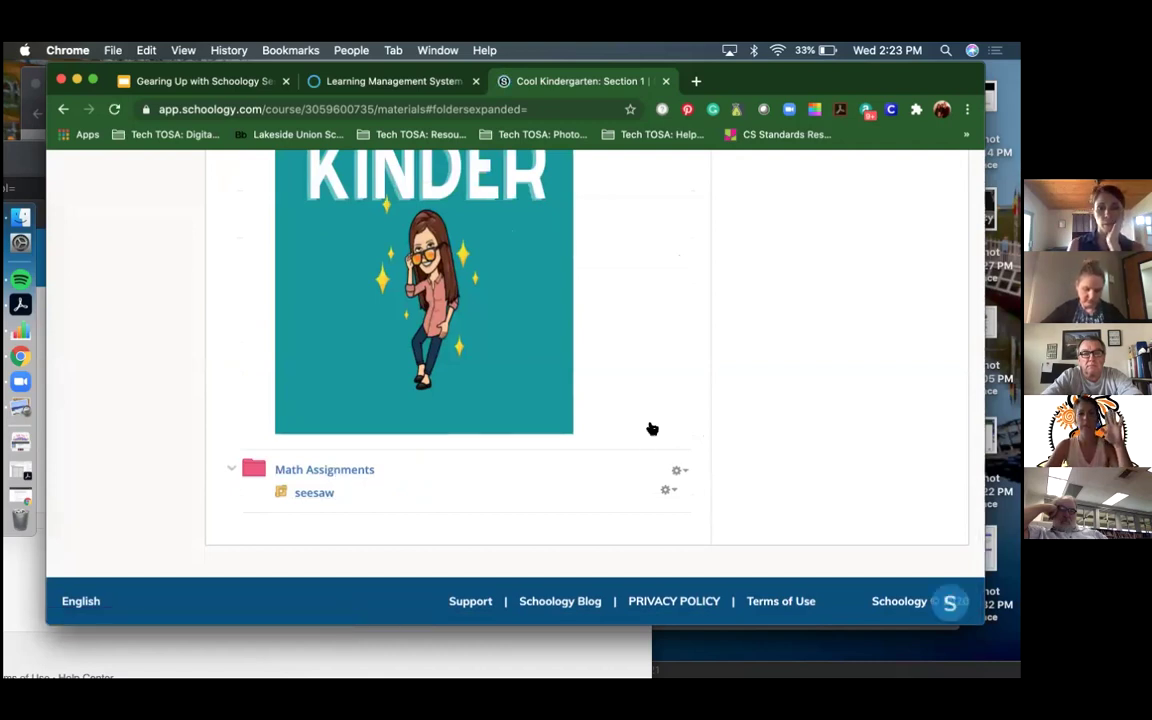
# - Look over the item actions available for Families Downloading Student Badges.docx, such as Move and Copy to Course
pyautogui.scroll(10, 604, 393)
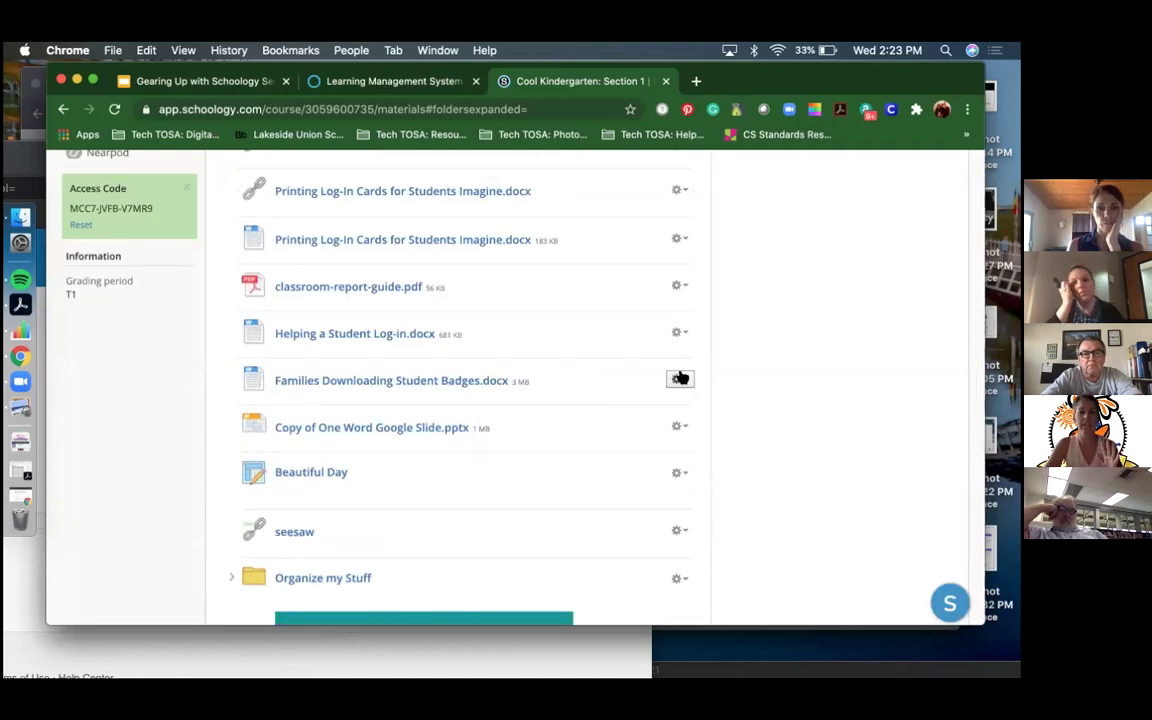
pyautogui.click(680, 378)
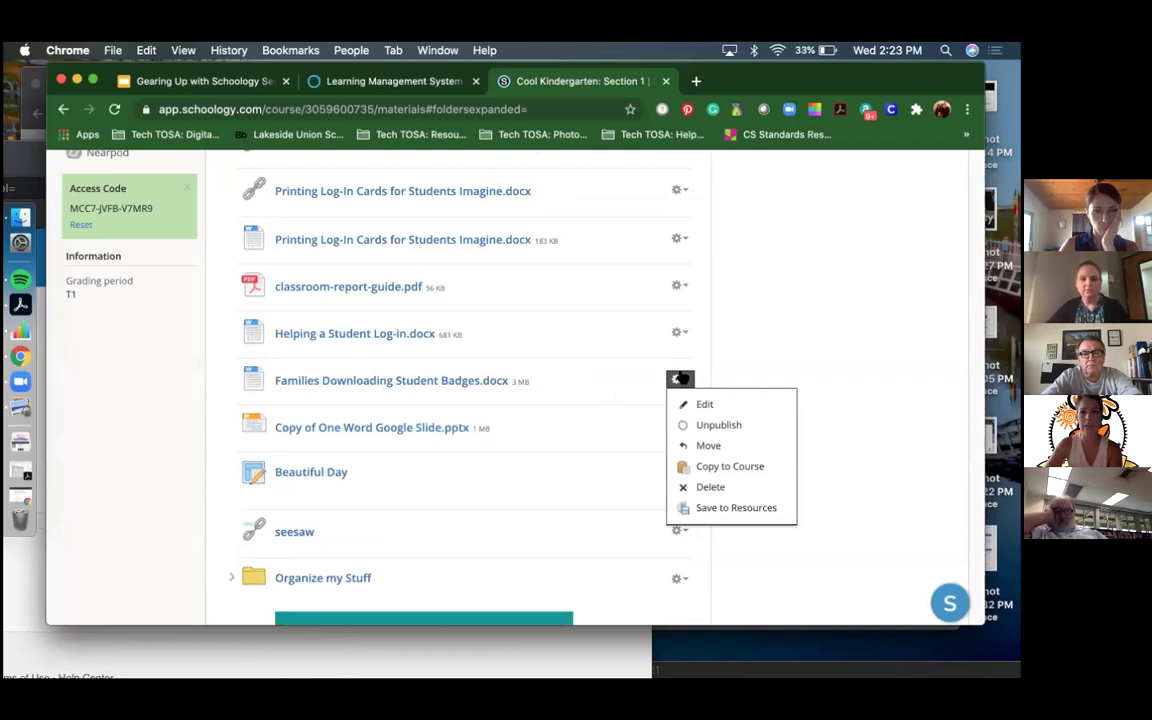
pyautogui.click(783, 320)
# - Look over the Cool Kindergarten course page and its sections, including Updates, Gradebook, Badges, Attendance and Members
pyautogui.scroll(10, 783, 320)
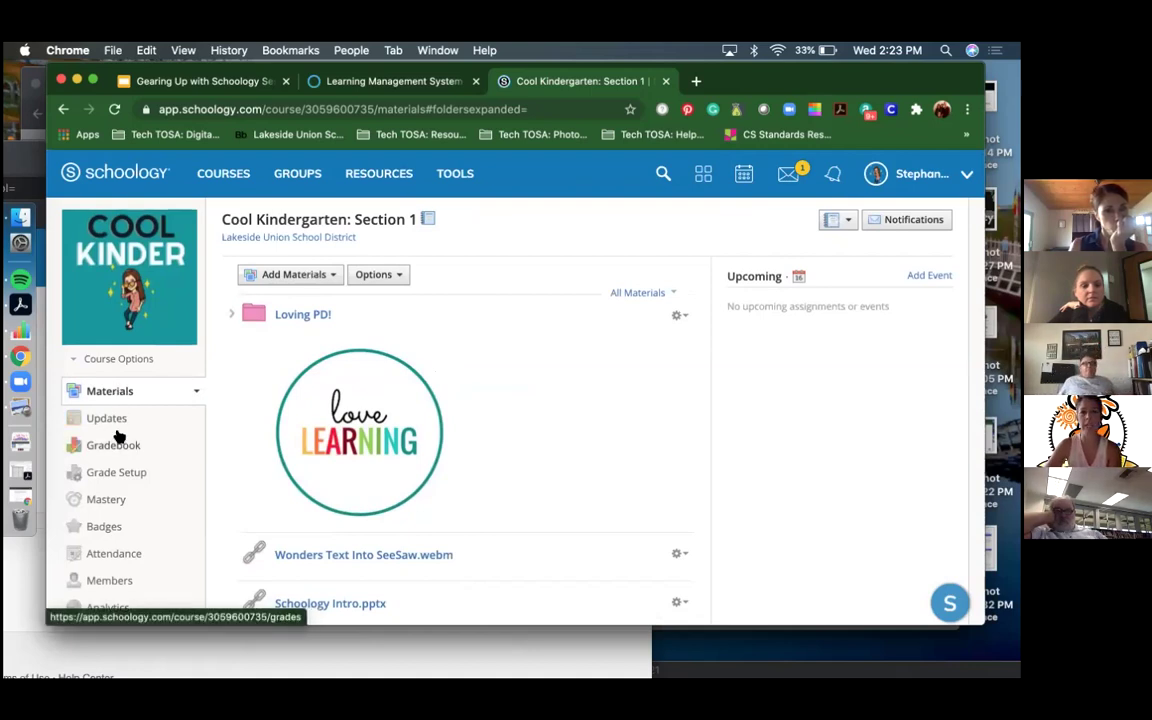
pyautogui.scroll(-1, 130, 478)
pyautogui.scroll(-3, 130, 478)
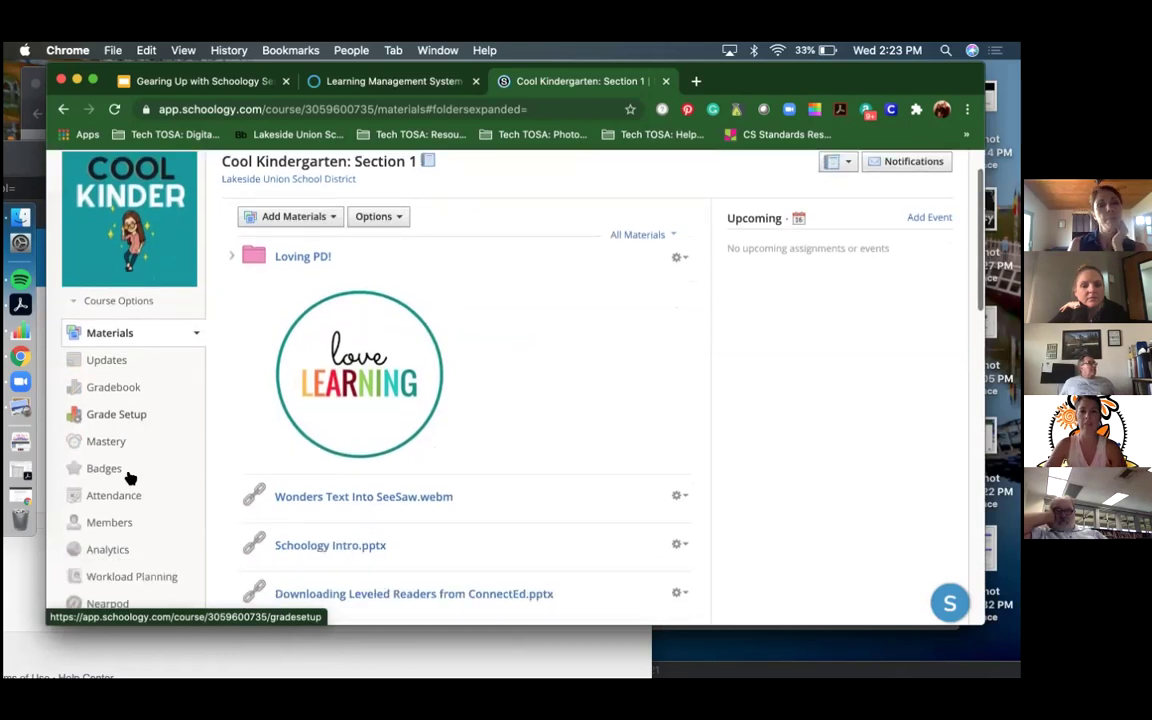
pyautogui.scroll(2, 130, 478)
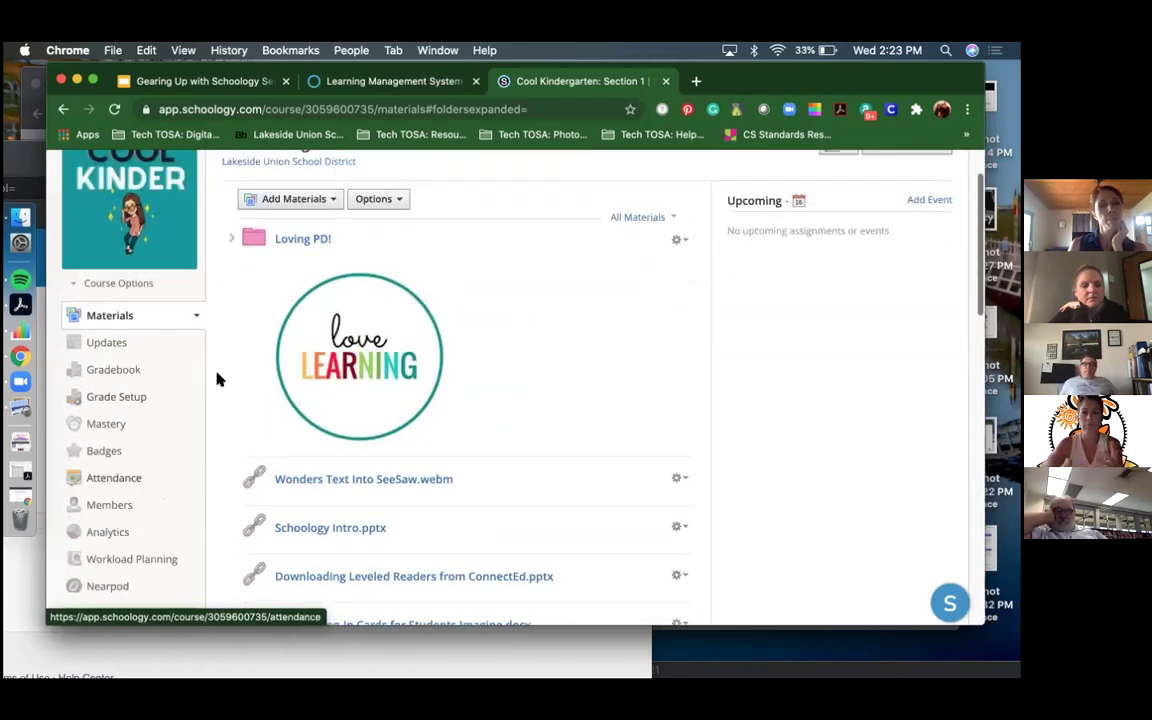
pyautogui.scroll(2, 216, 378)
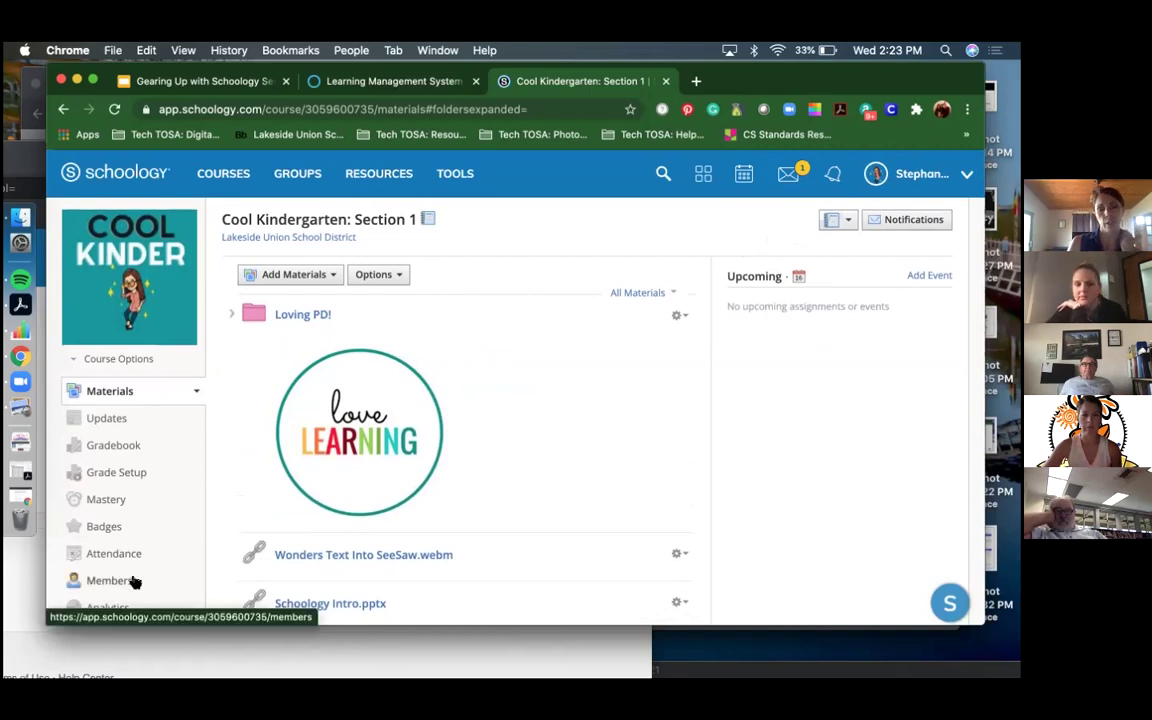
pyautogui.scroll(-3, 135, 582)
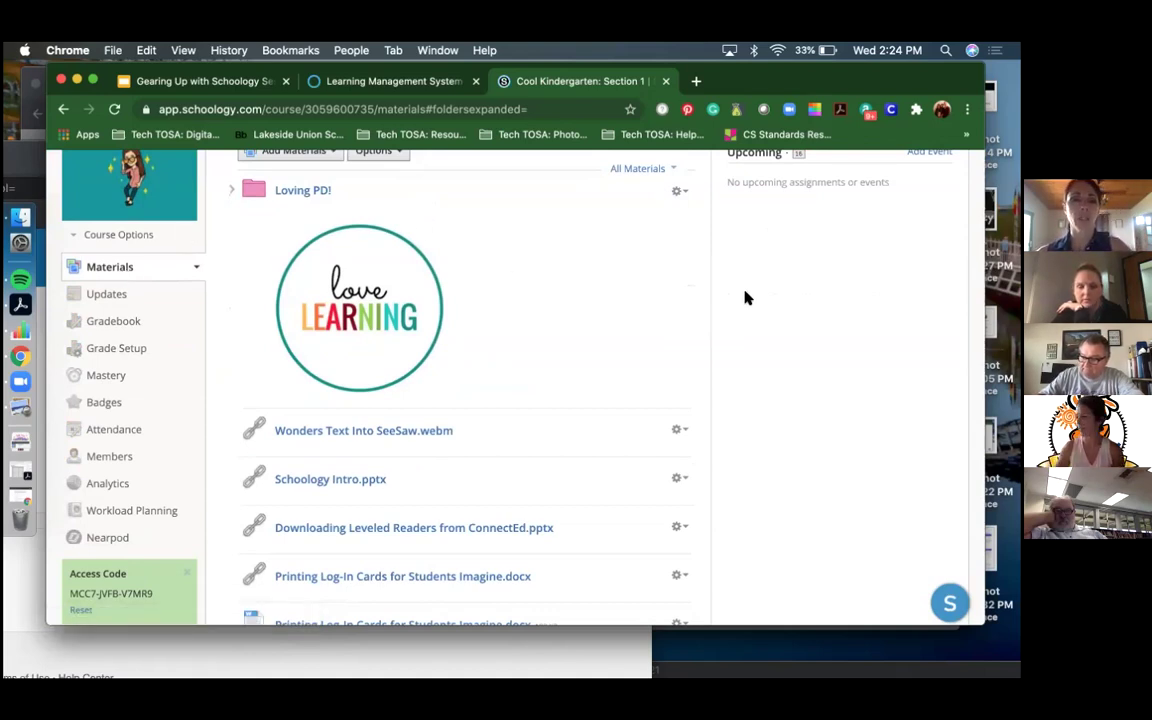
pyautogui.scroll(1, 745, 290)
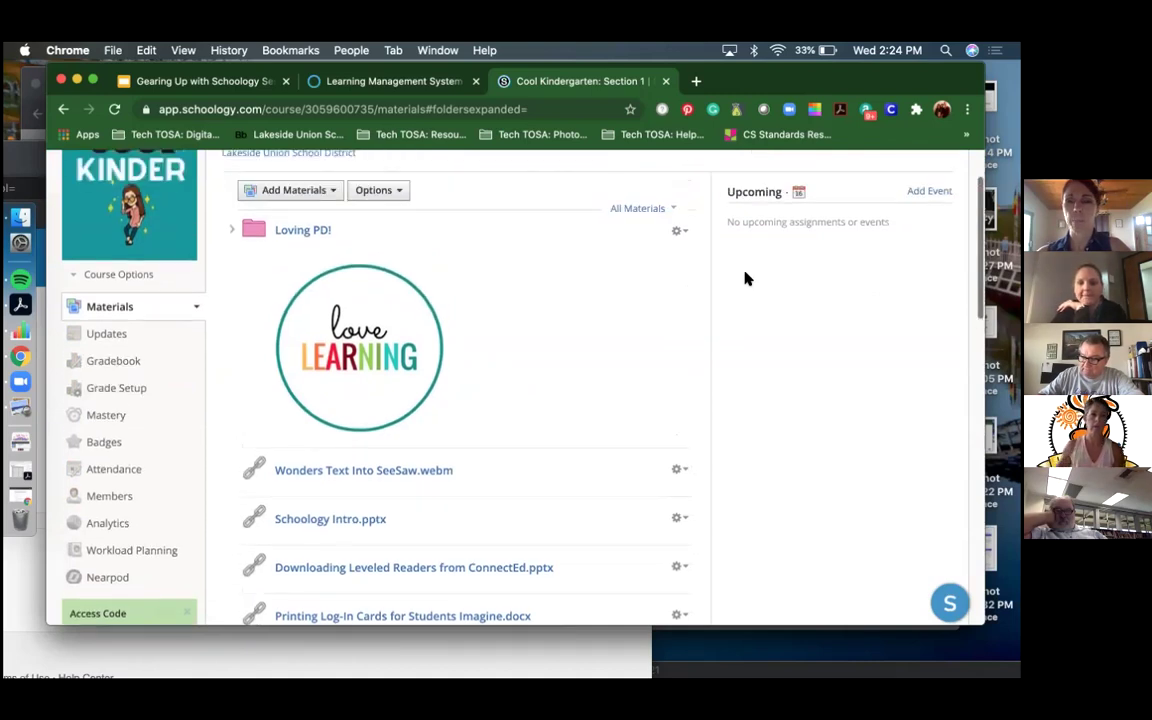
pyautogui.scroll(2, 771, 222)
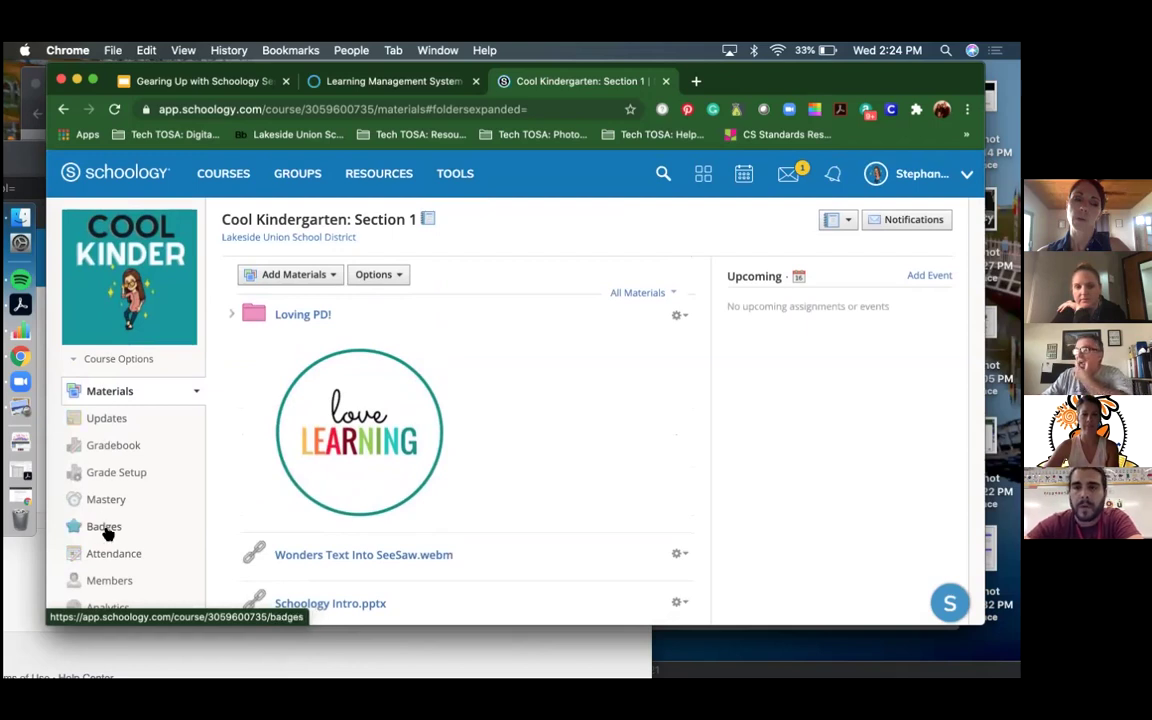
pyautogui.scroll(-1, 107, 535)
pyautogui.scroll(-2, 107, 535)
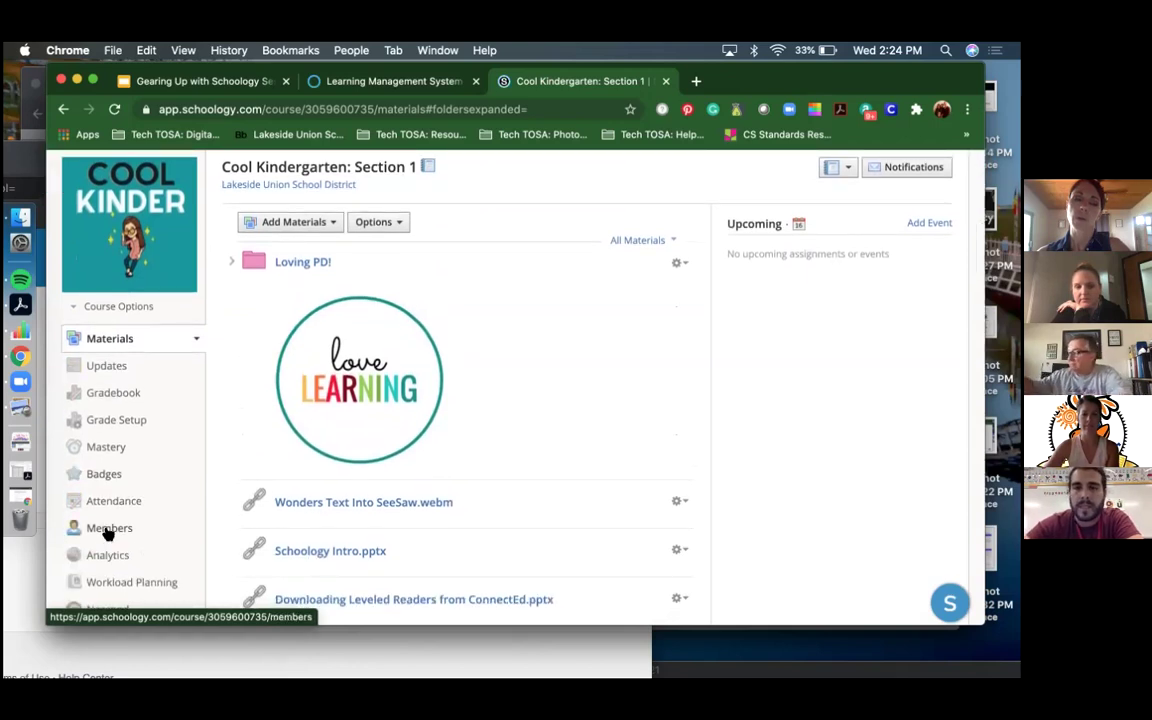
pyautogui.scroll(-2, 107, 535)
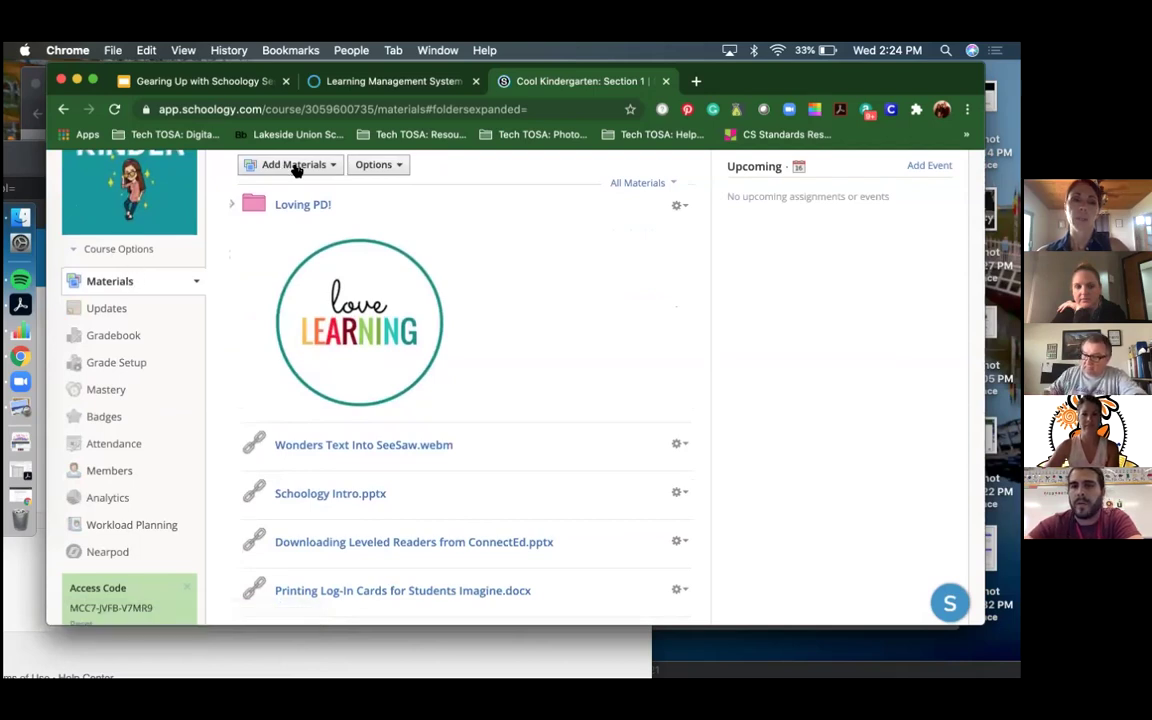
pyautogui.scroll(3, 317, 168)
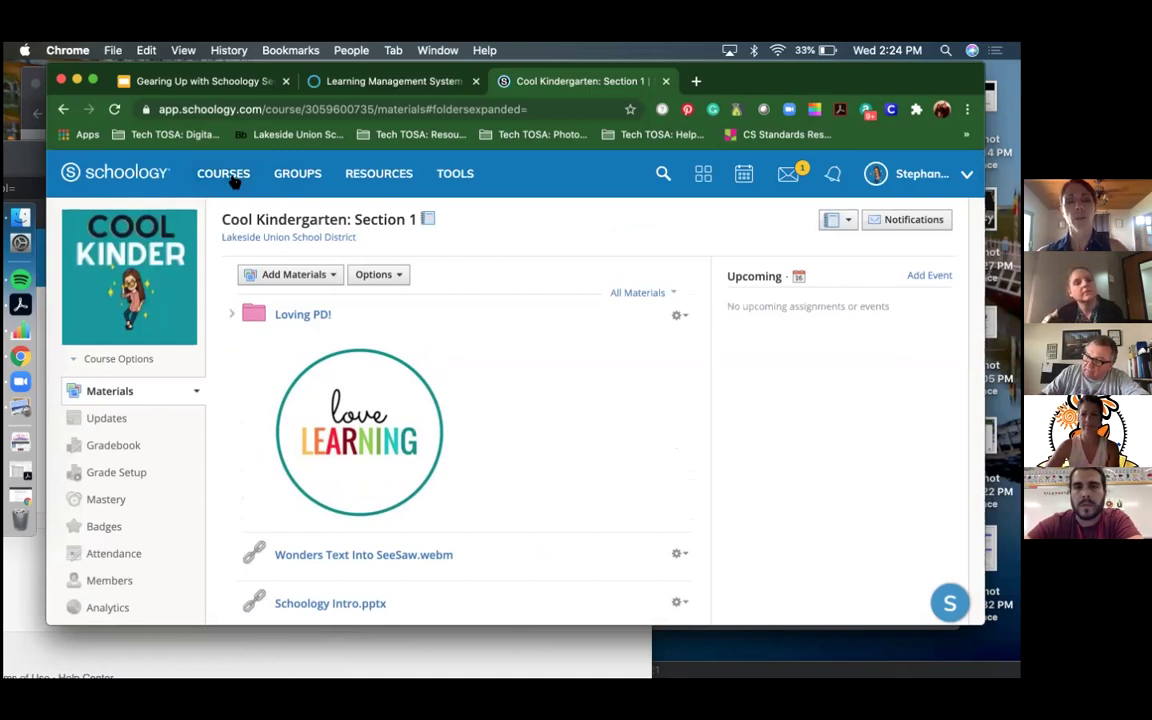
pyautogui.click(233, 176)
pyautogui.click(227, 180)
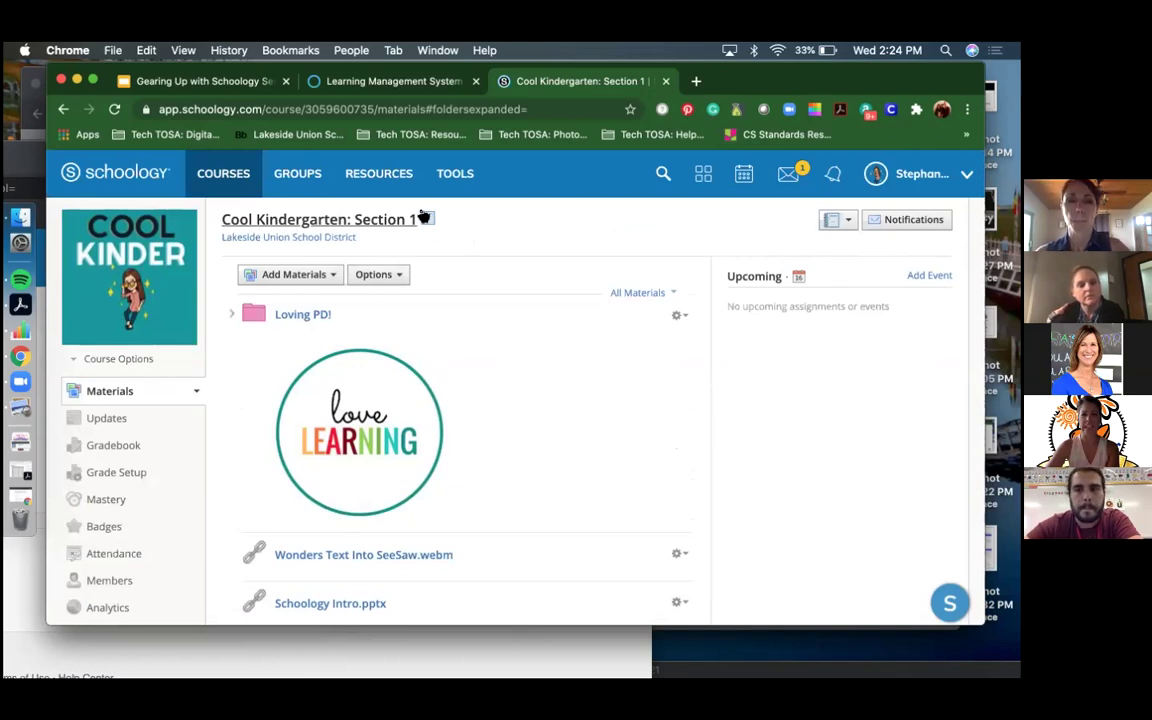
pyautogui.scroll(-2, 149, 481)
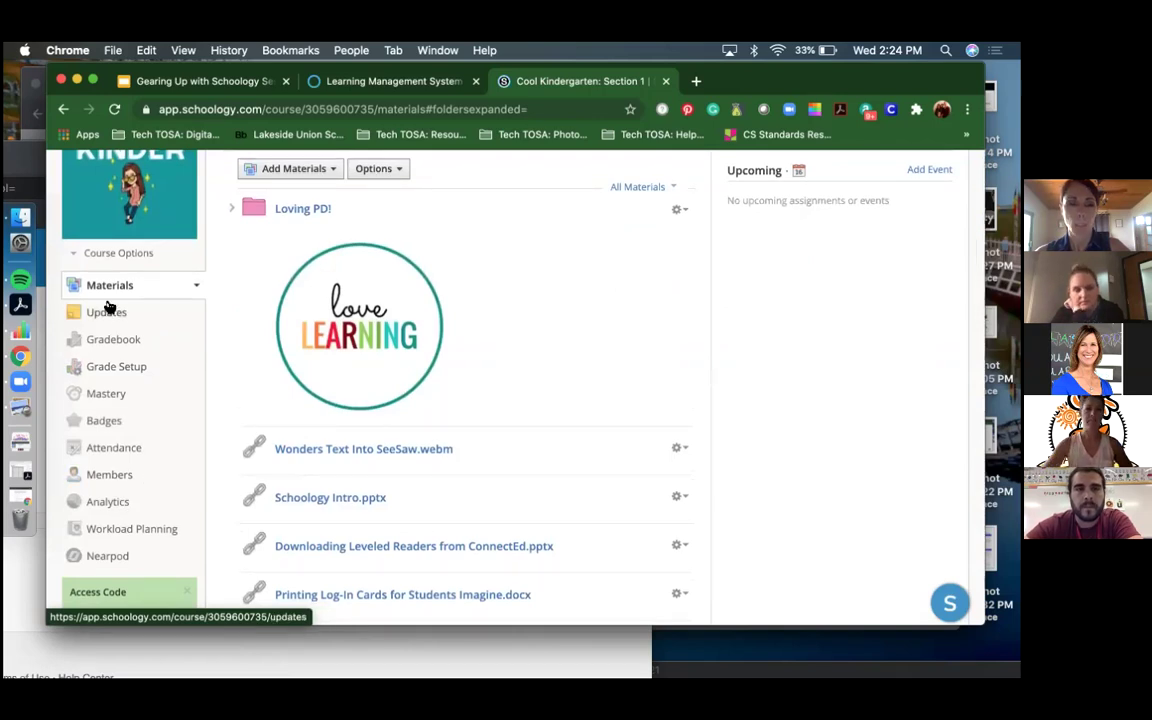
pyautogui.scroll(2, 108, 300)
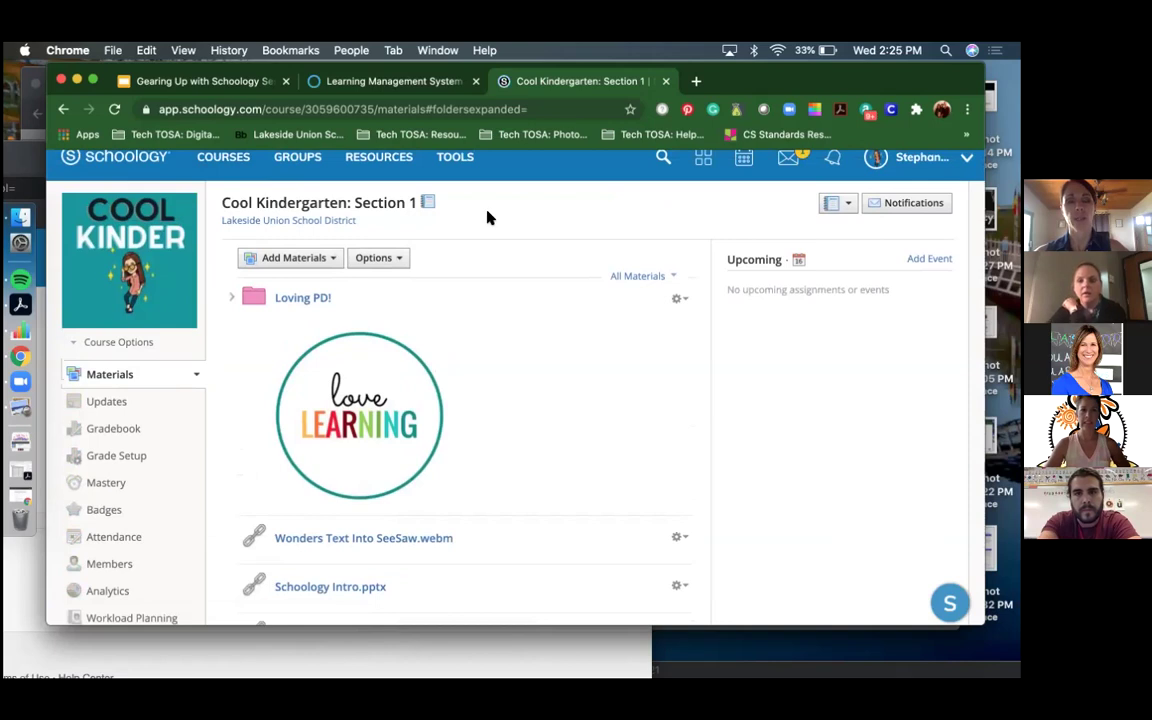
pyautogui.scroll(-1, 489, 217)
pyautogui.scroll(2, 492, 217)
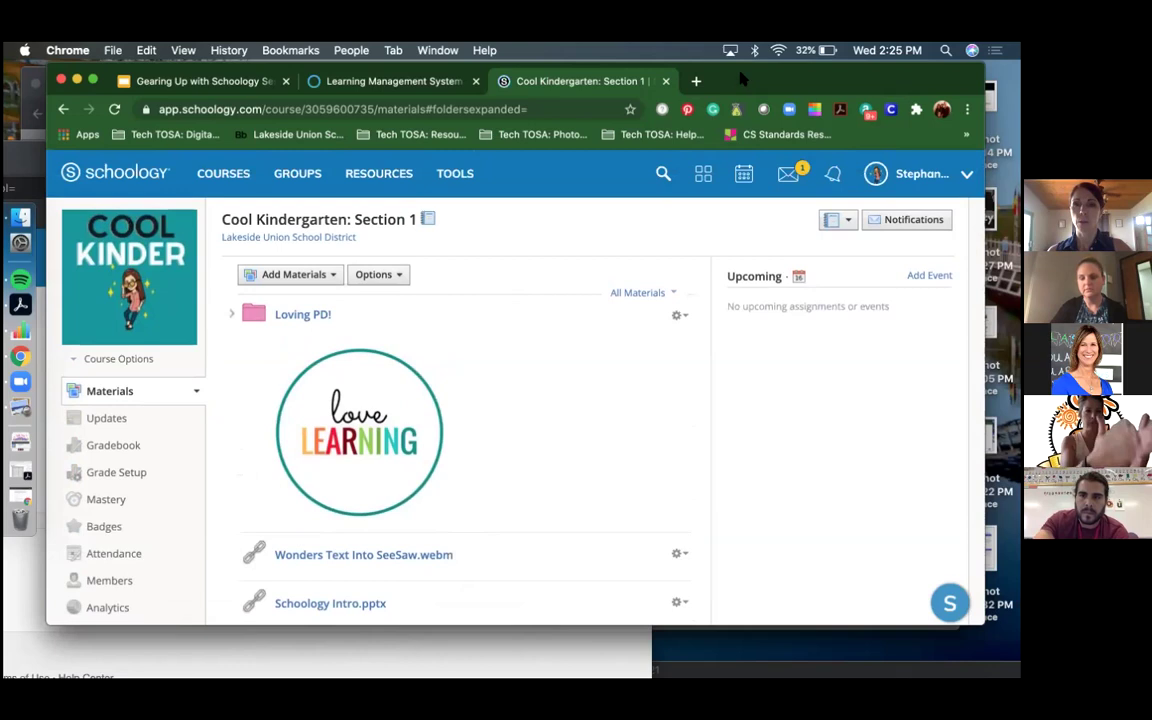
pyautogui.moveTo(741, 79); pyautogui.dragTo(731, 81)
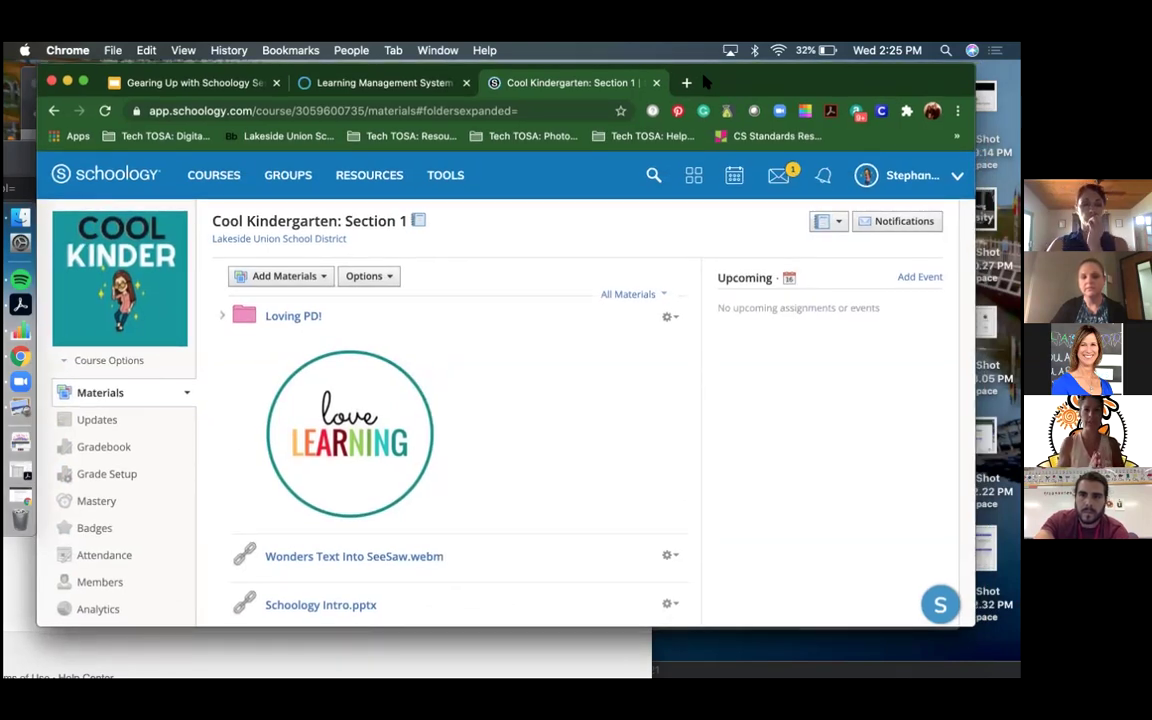
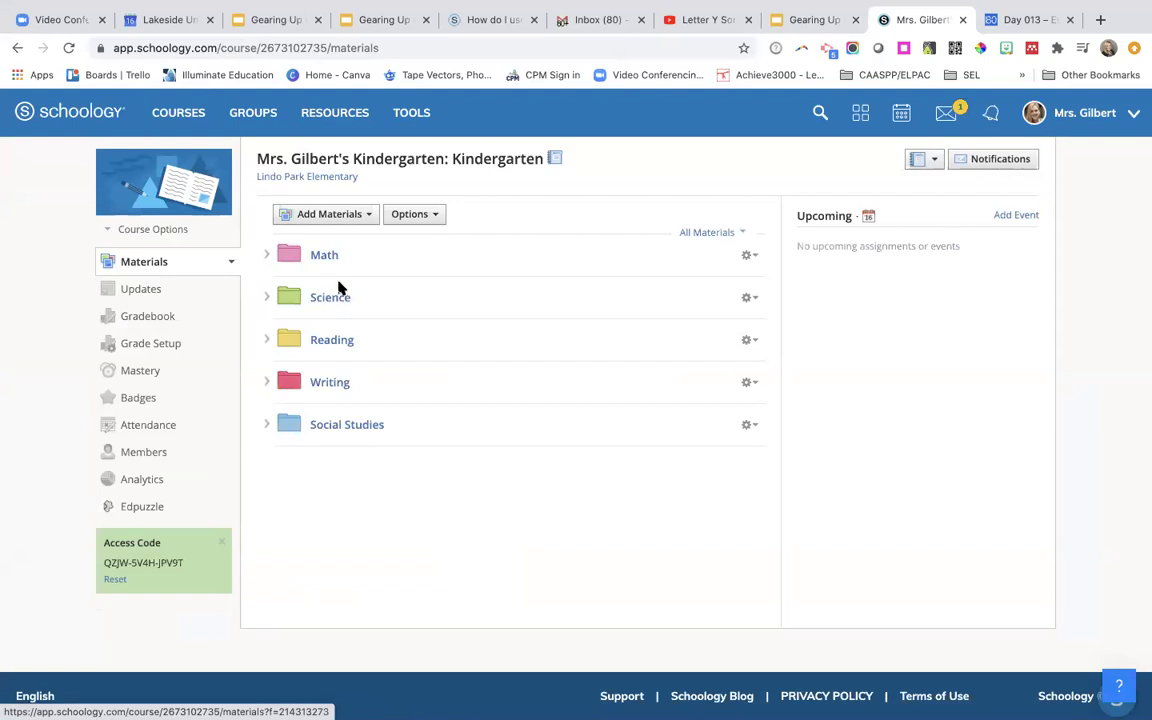
# - View the Assignments slide in the Gearing Up with Schoology Session 2 presentation and return to the Schoology kindergarten course
pyautogui.click(799, 20)
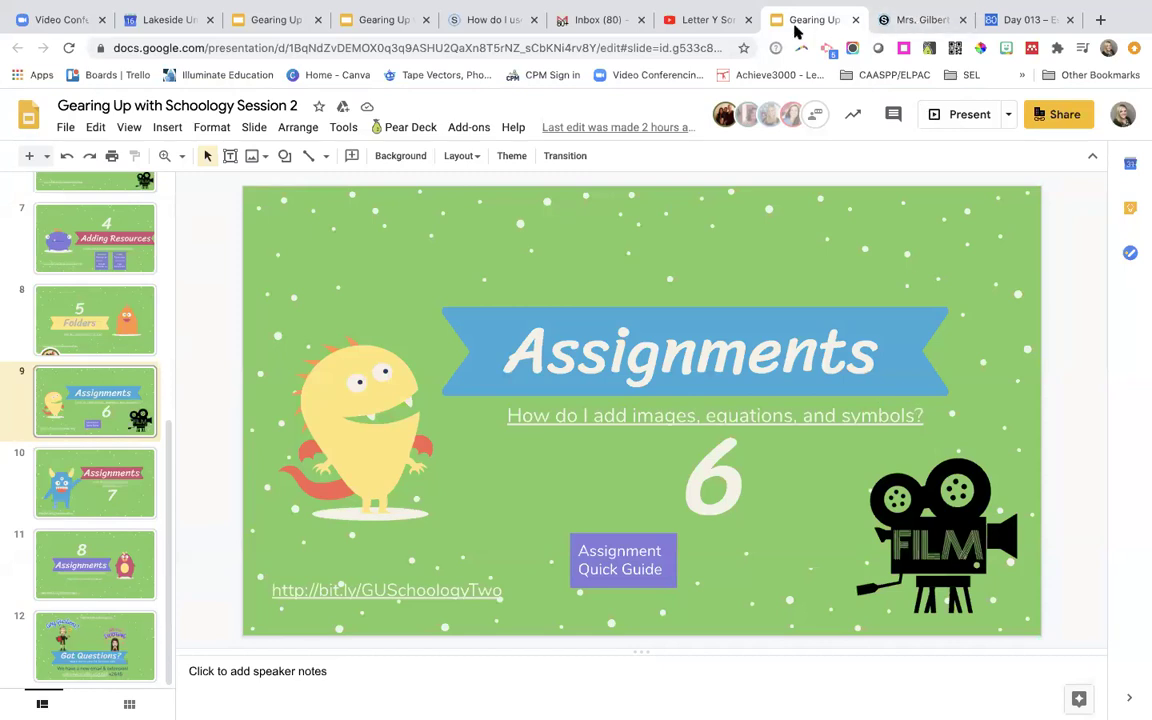
pyautogui.click(906, 22)
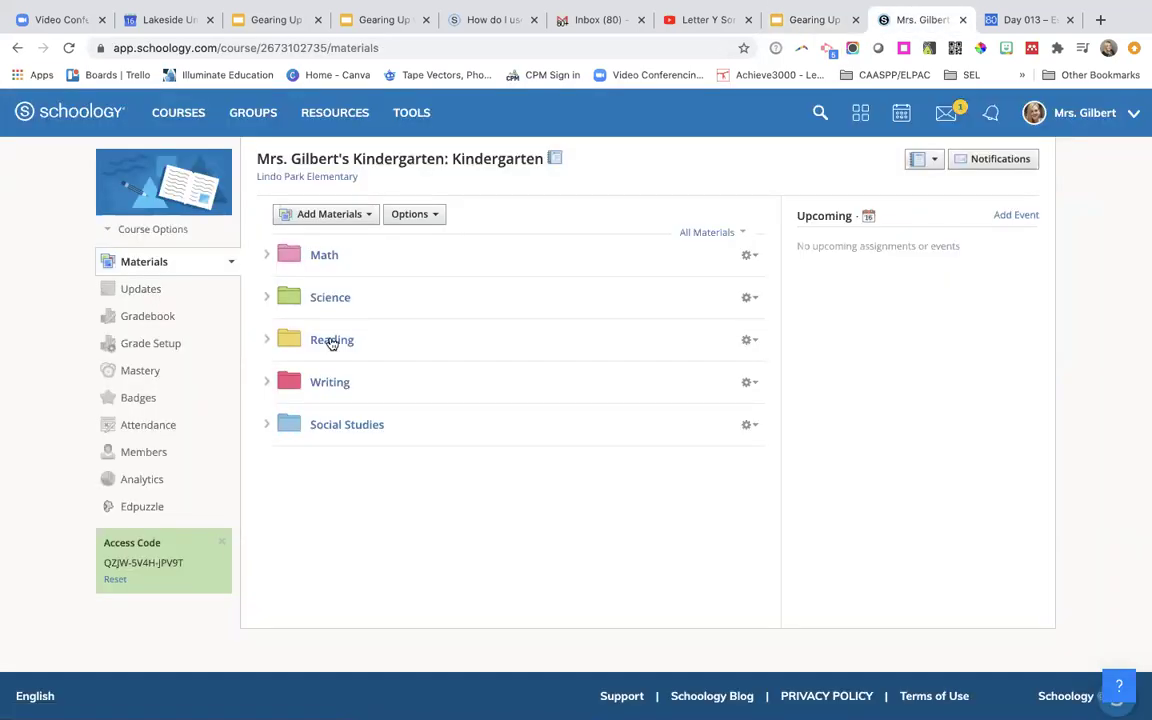
# - Start a new assignment inside the Math folder and name it Estimation
pyautogui.click(325, 256)
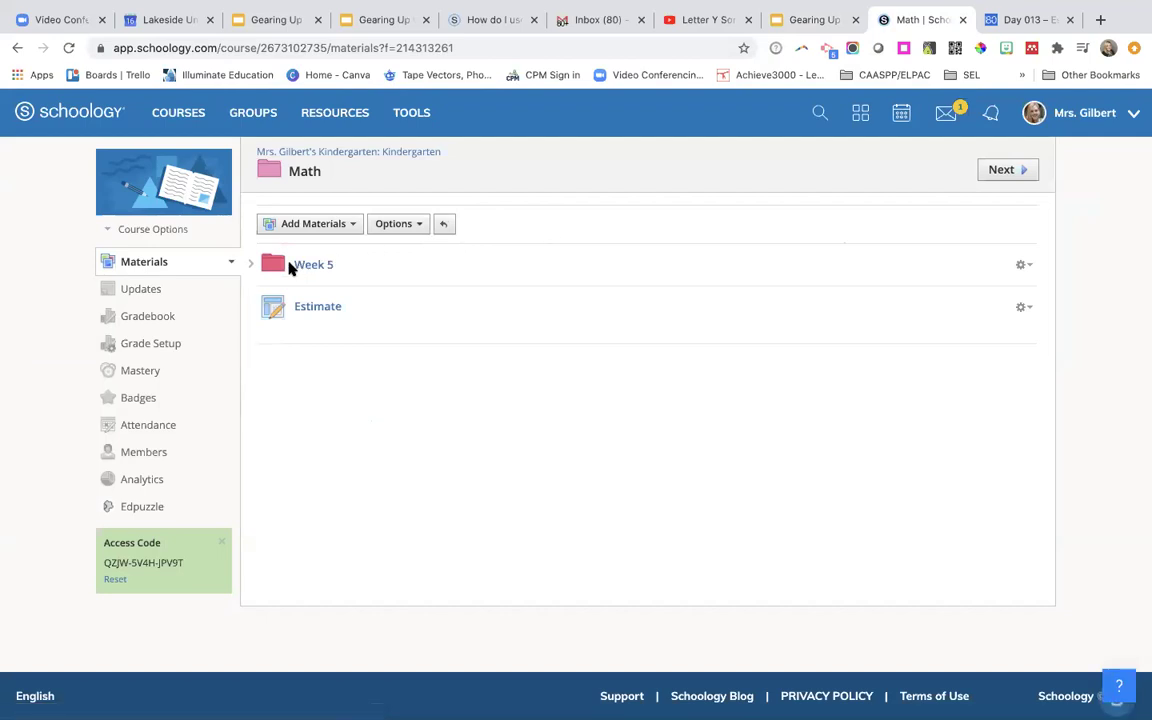
pyautogui.click(352, 228)
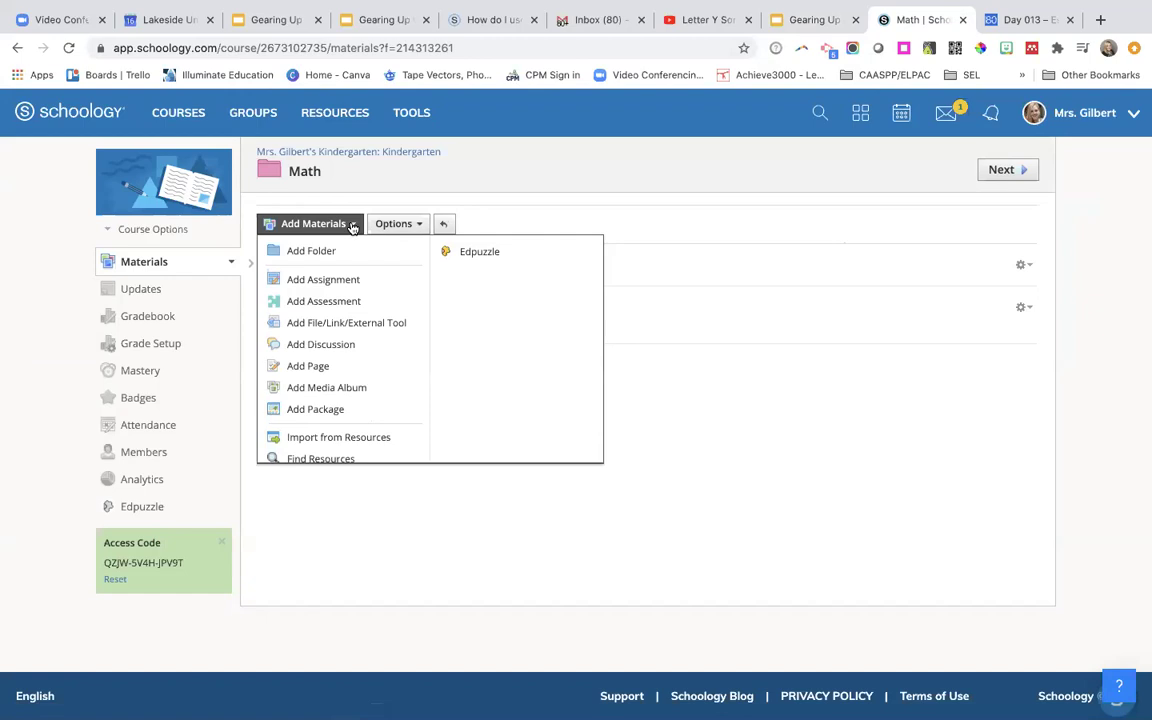
pyautogui.click(348, 281)
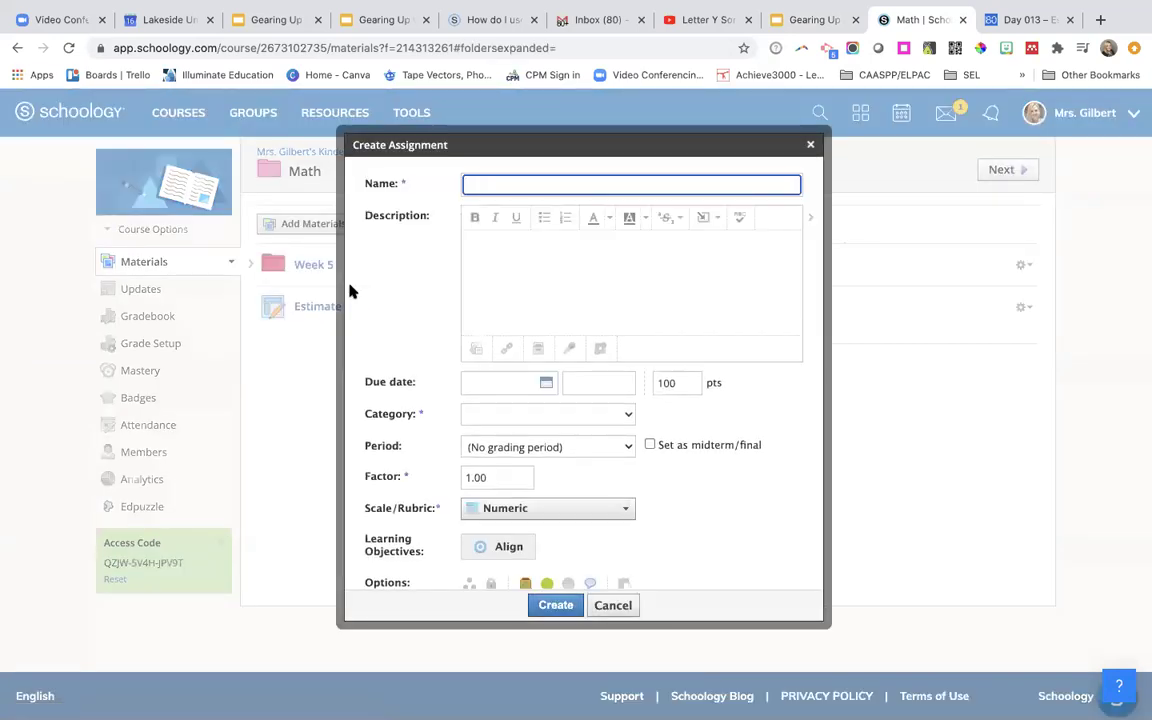
pyautogui.write('Estimate')
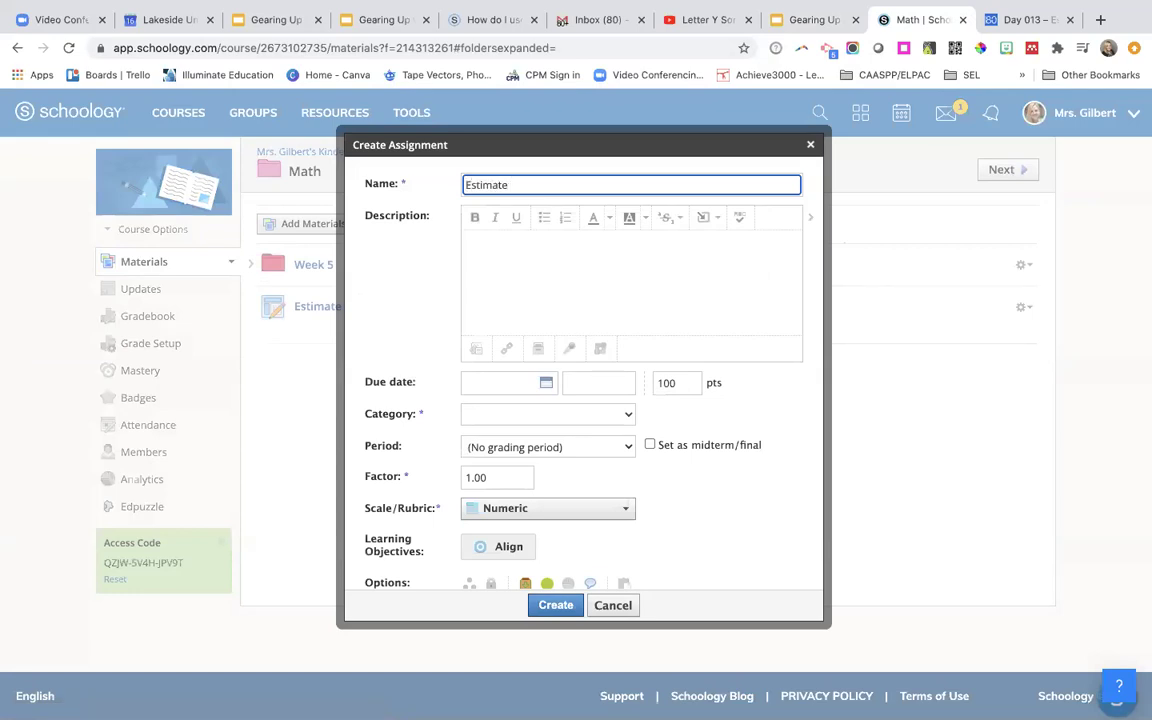
pyautogui.press('BackSpace')
pyautogui.write('ion')
# - Copy the image address of the cheese balls photo on the Estimation 180 page and return to the Schoology assignment
pyautogui.click(489, 247)
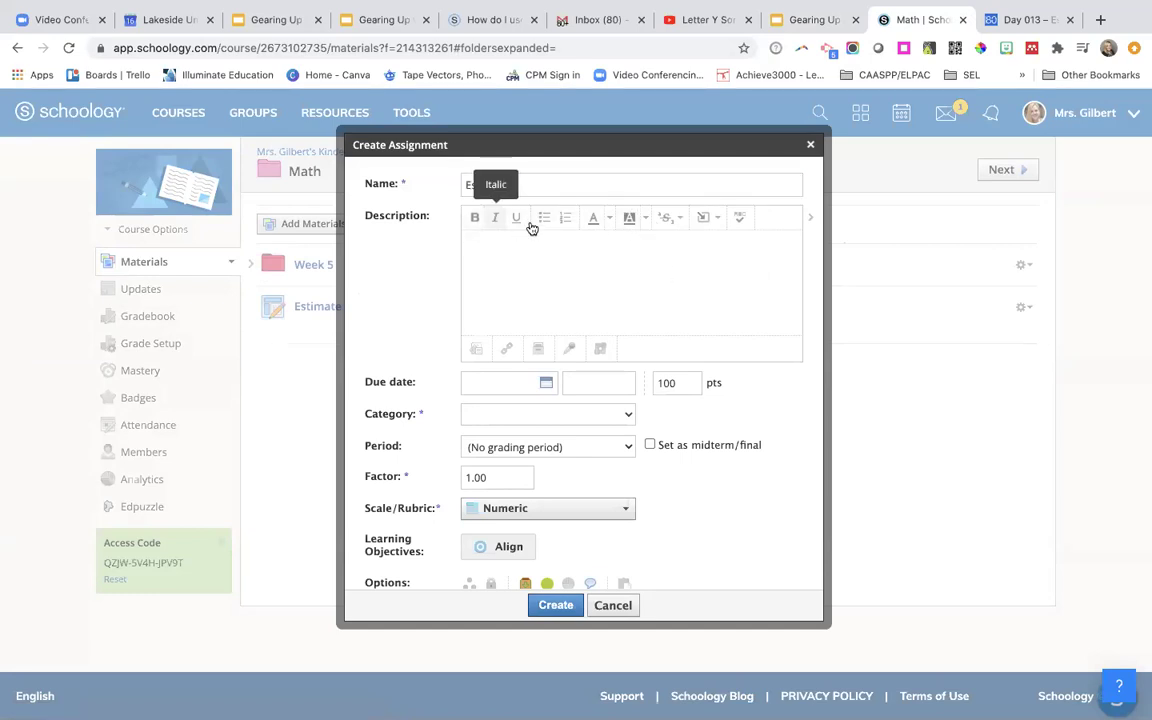
pyautogui.click(717, 222)
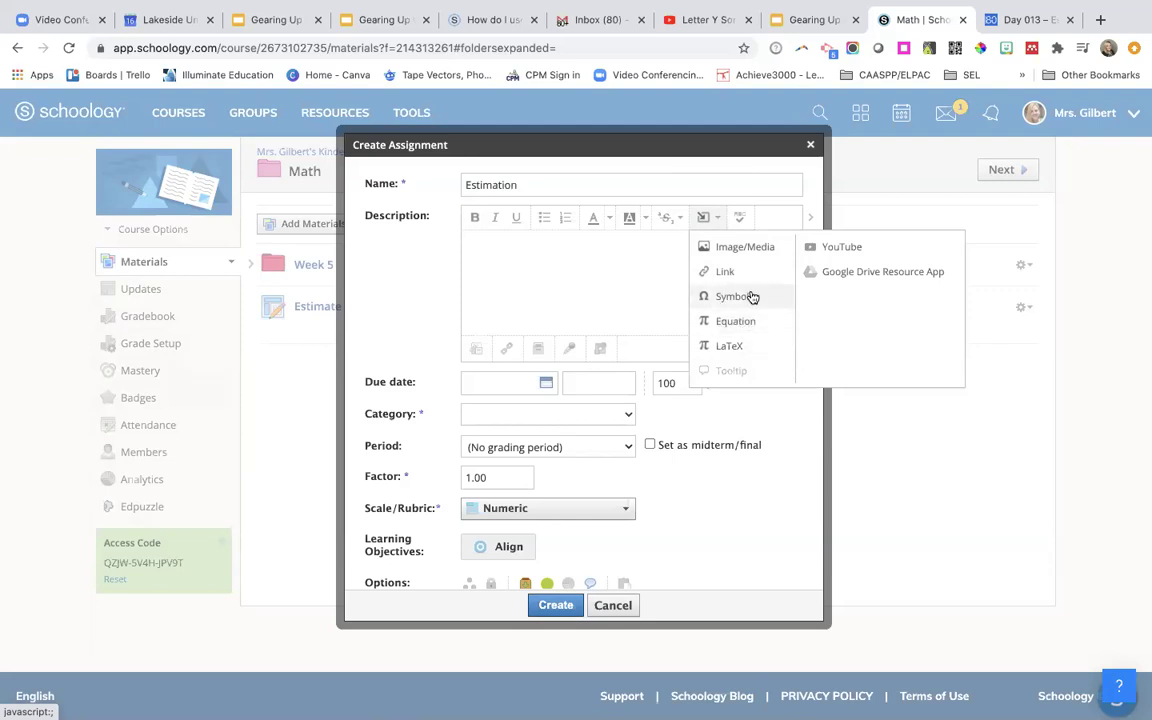
pyautogui.click(995, 20)
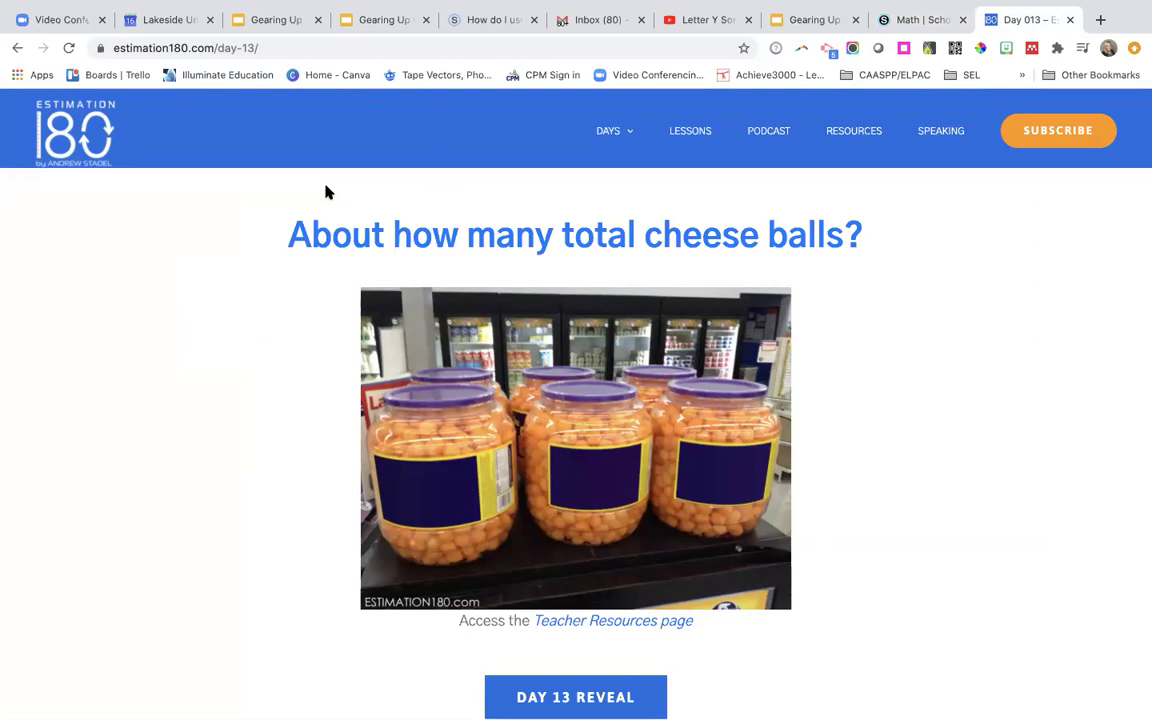
pyautogui.rightClick(503, 350)
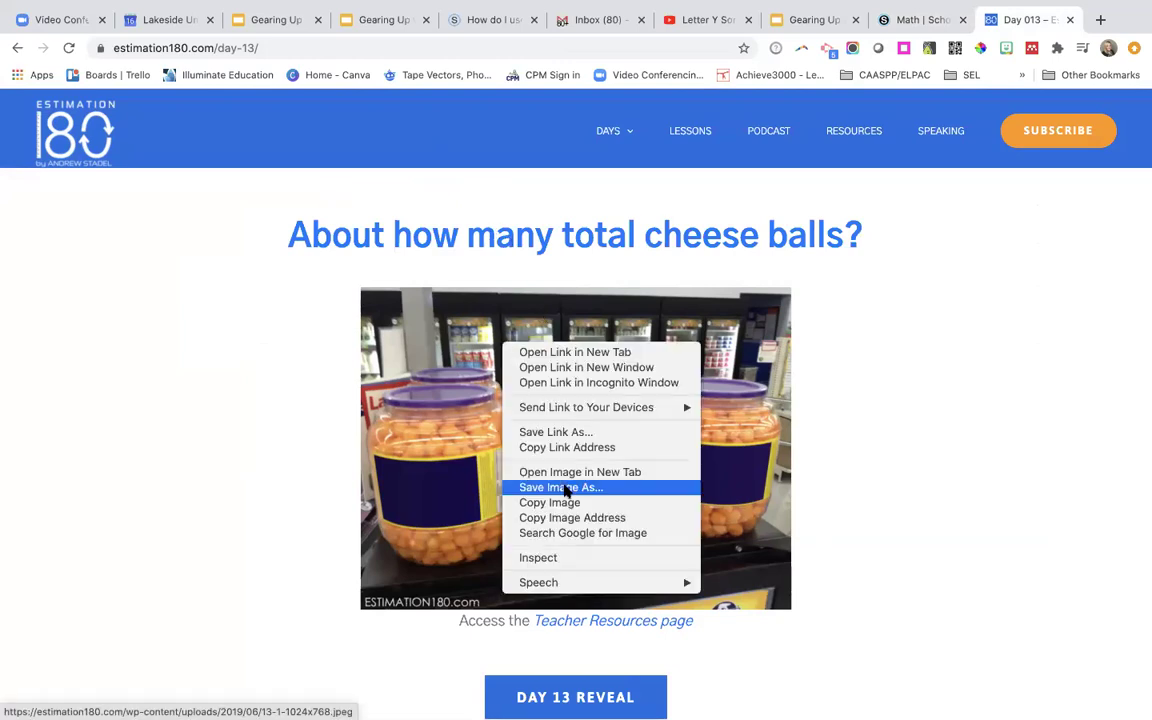
pyautogui.click(562, 517)
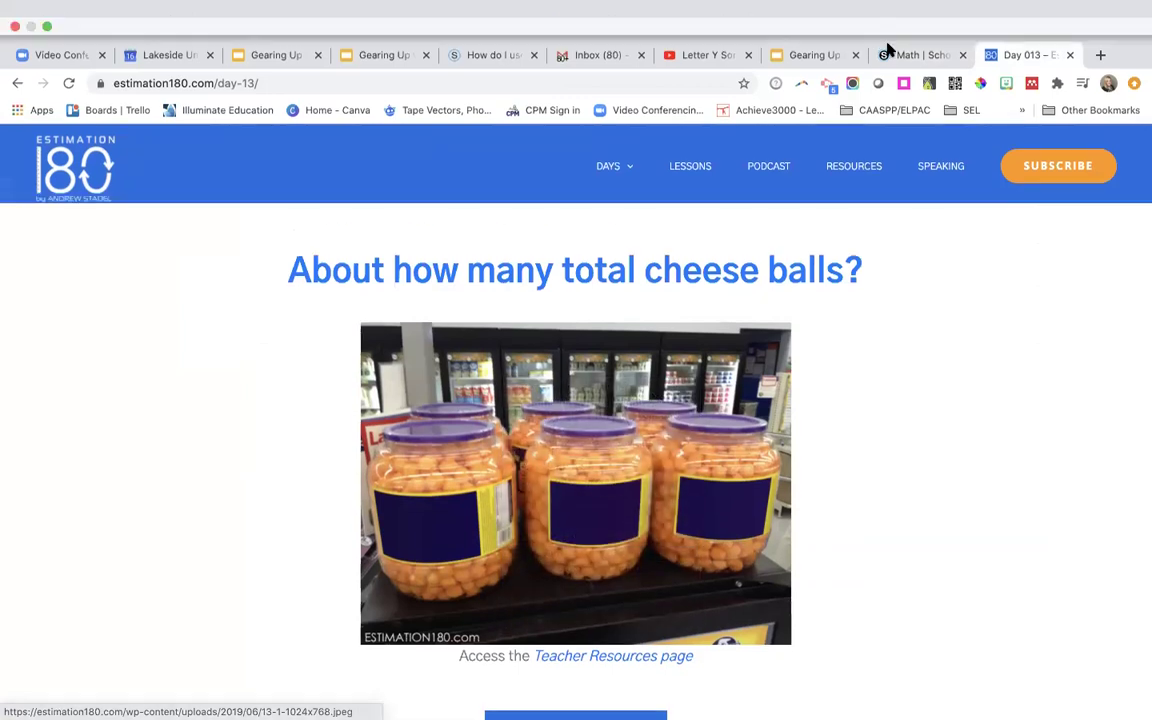
pyautogui.click(818, 58)
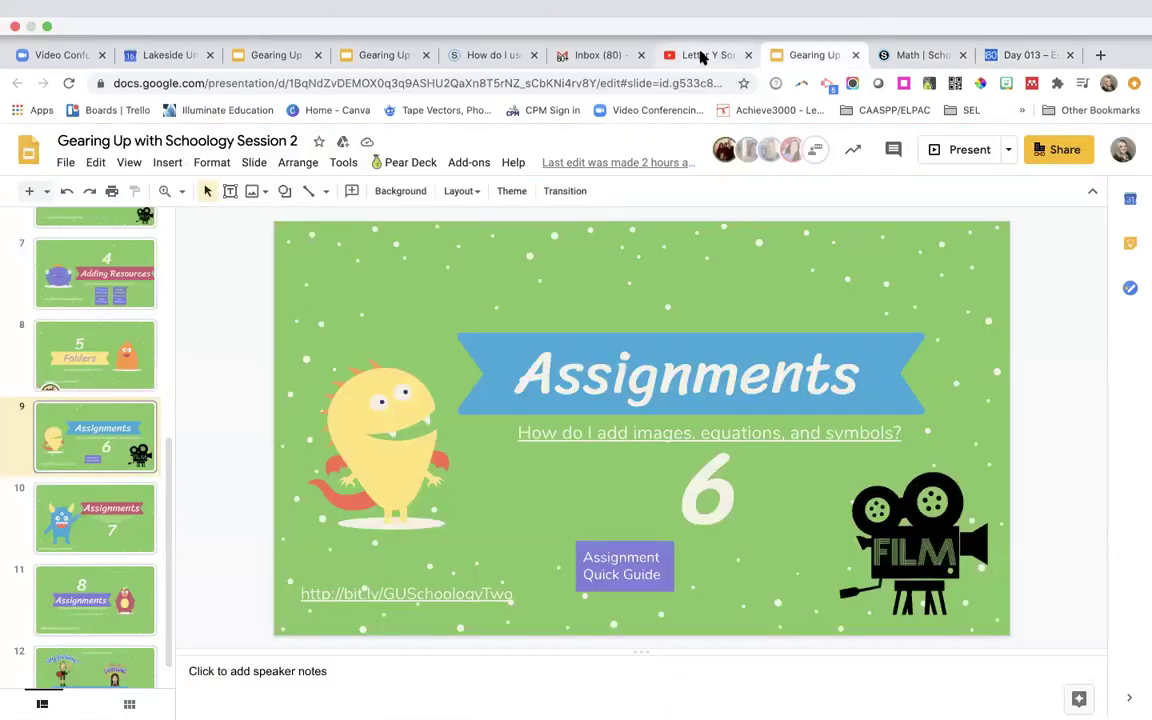
pyautogui.click(876, 22)
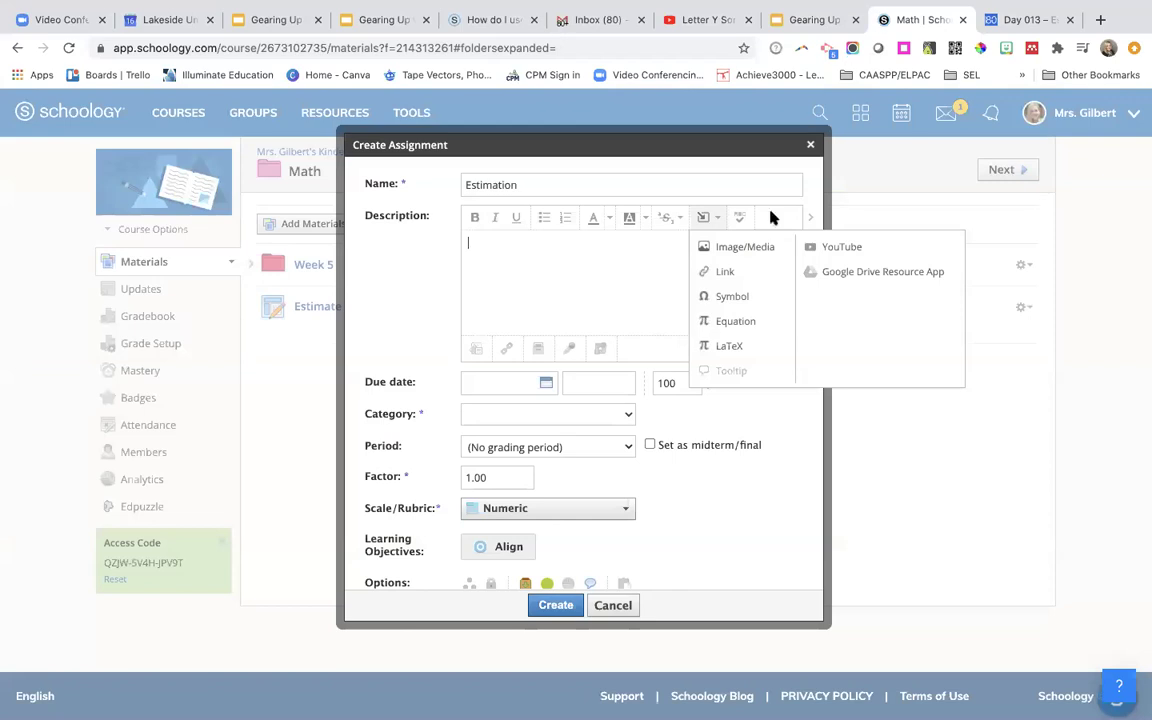
# - Insert a link to the copied image address in the assignment description, with the title Cheese Balls
pyautogui.click(714, 271)
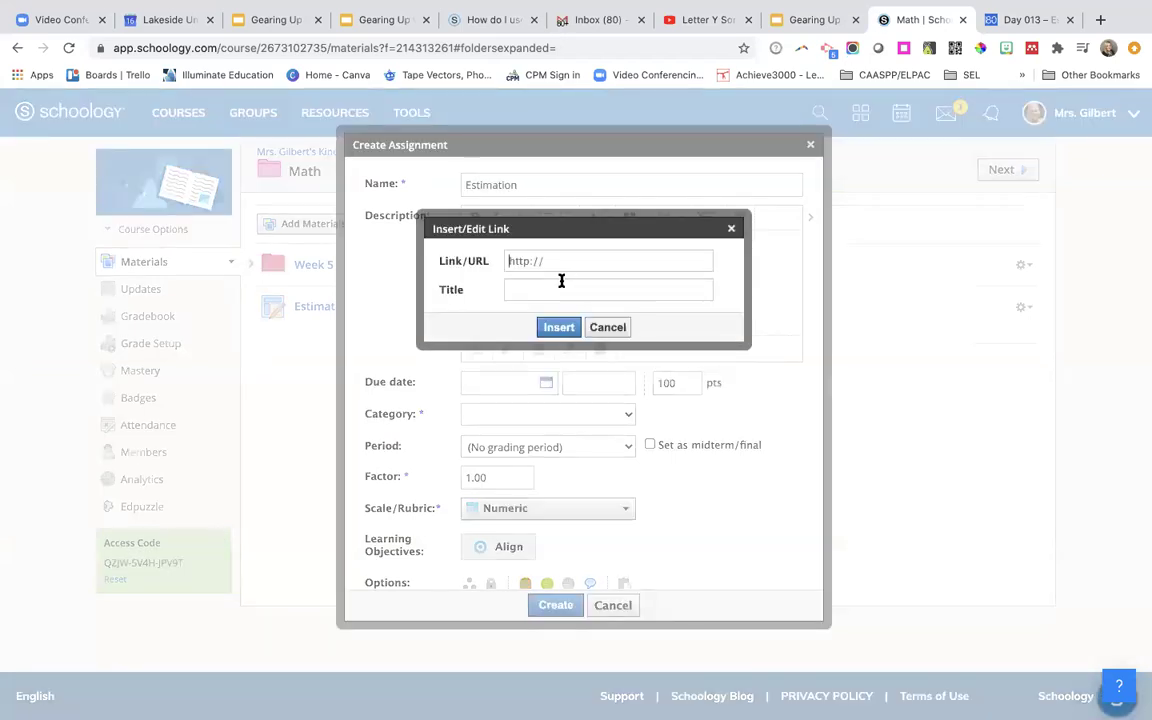
pyautogui.press('super+v')
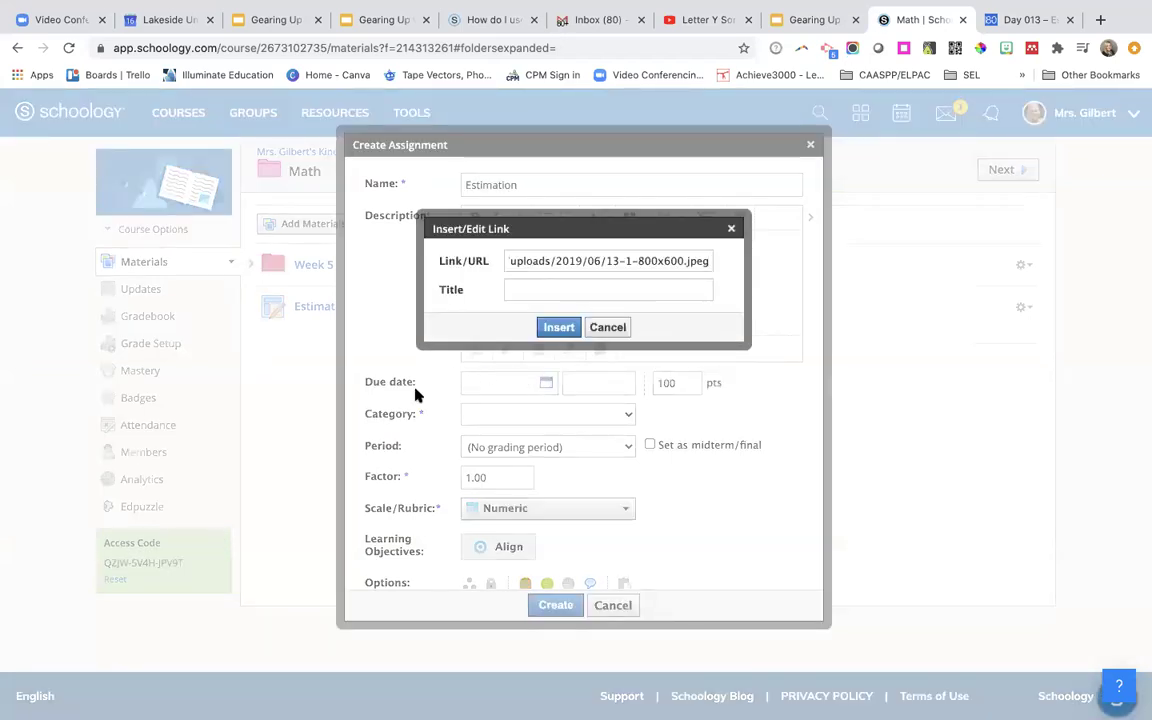
pyautogui.click(540, 290)
pyautogui.write('Cheese ')
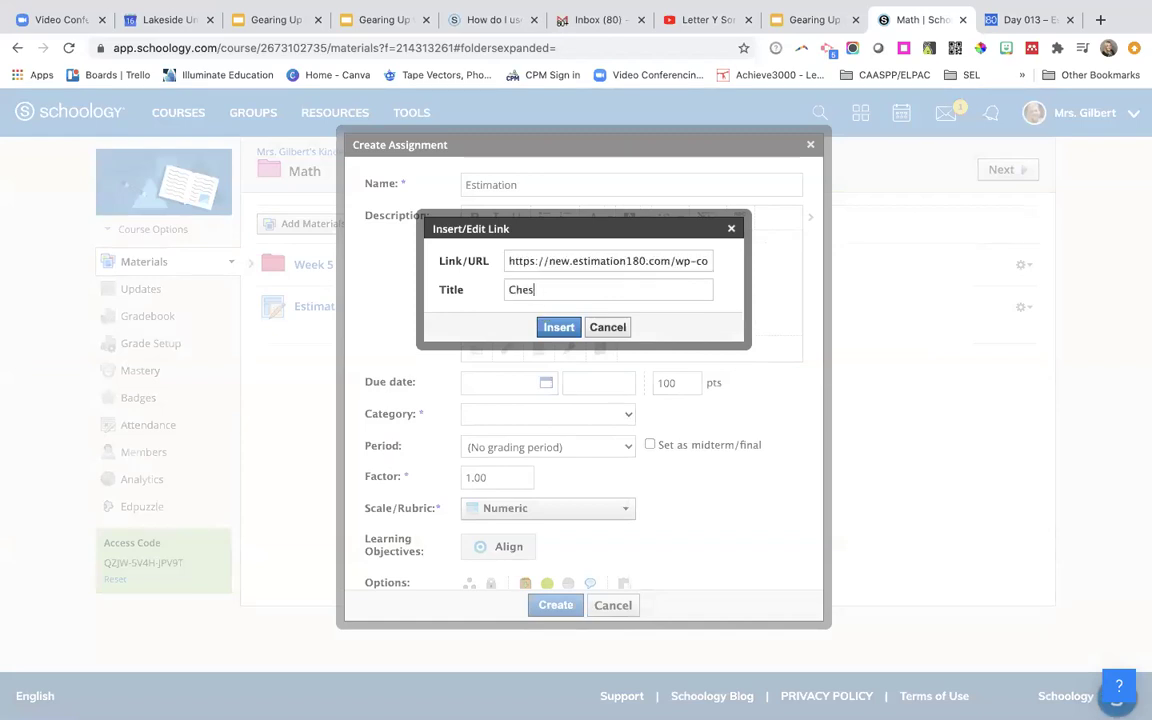
pyautogui.write('Balls')
pyautogui.click(558, 326)
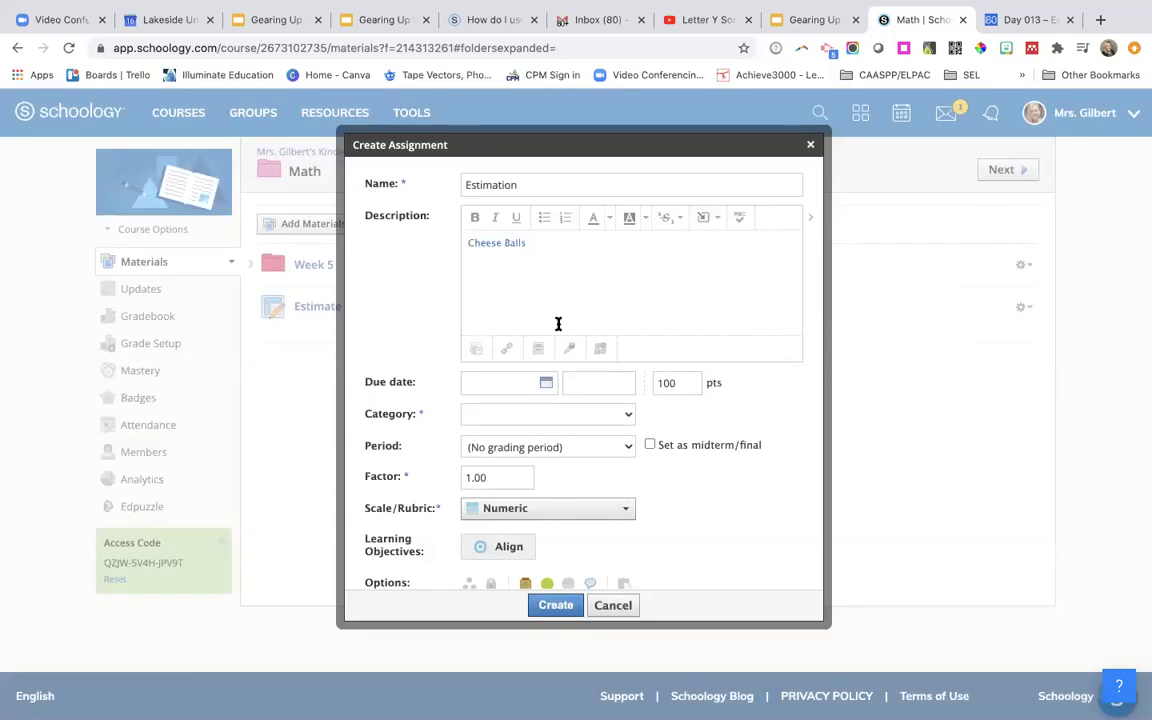
# - Set the Estimation assignment's category to (Ungraded) and create it
pyautogui.click(555, 605)
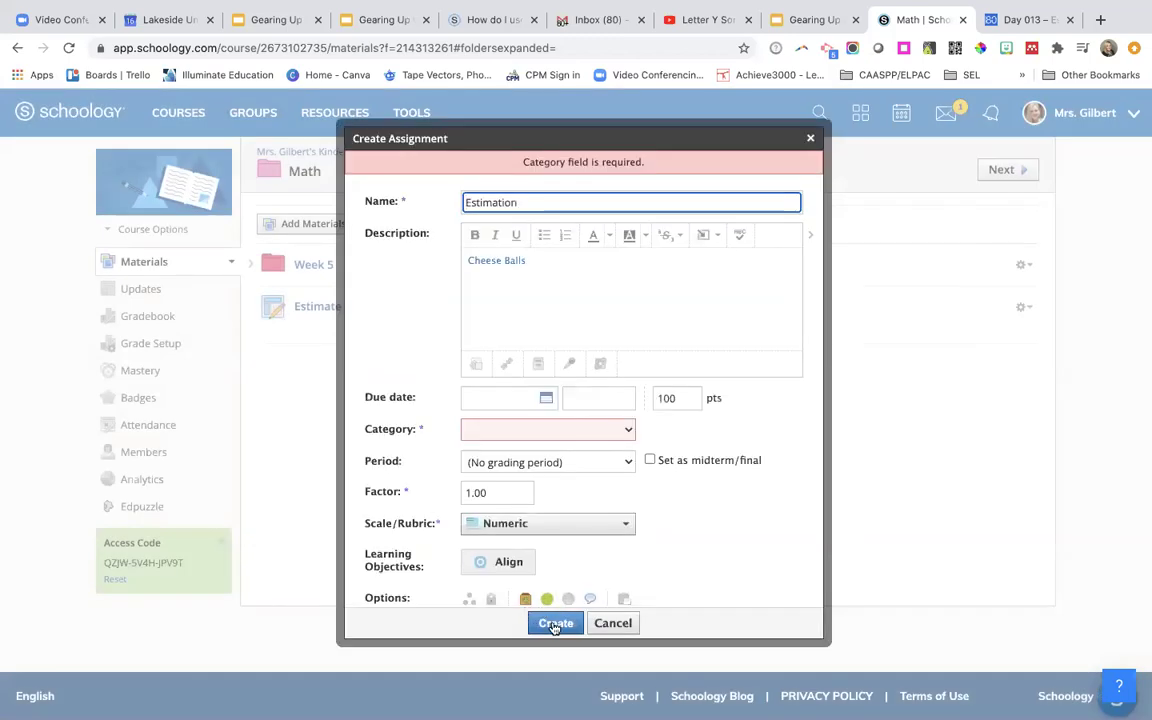
pyautogui.click(501, 430)
pyautogui.click(495, 443)
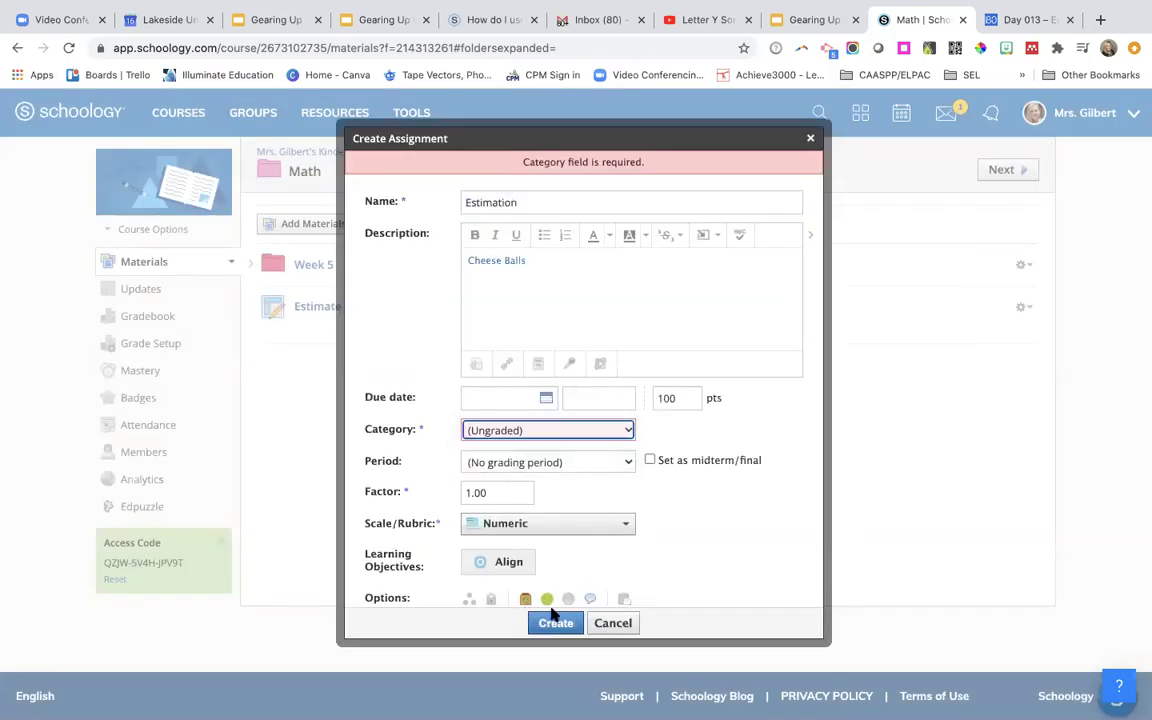
pyautogui.click(551, 623)
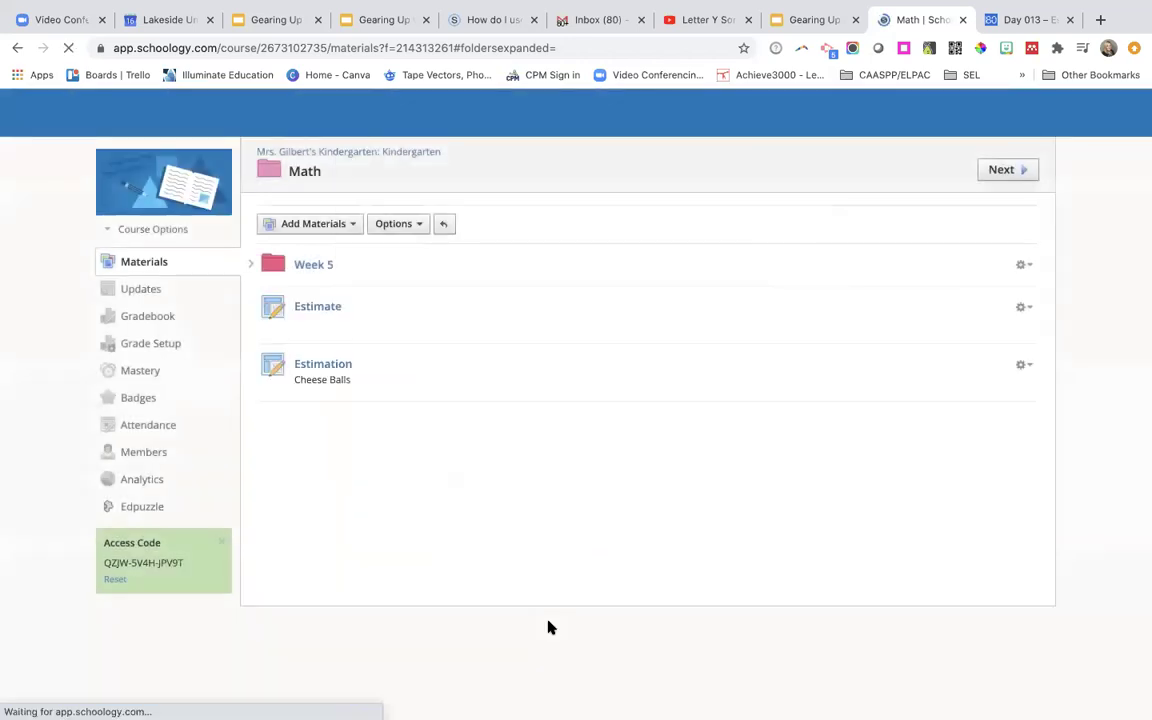
# - Open the Estimation assignment, check its Cheese Balls link and return to the assignment page
pyautogui.click(340, 367)
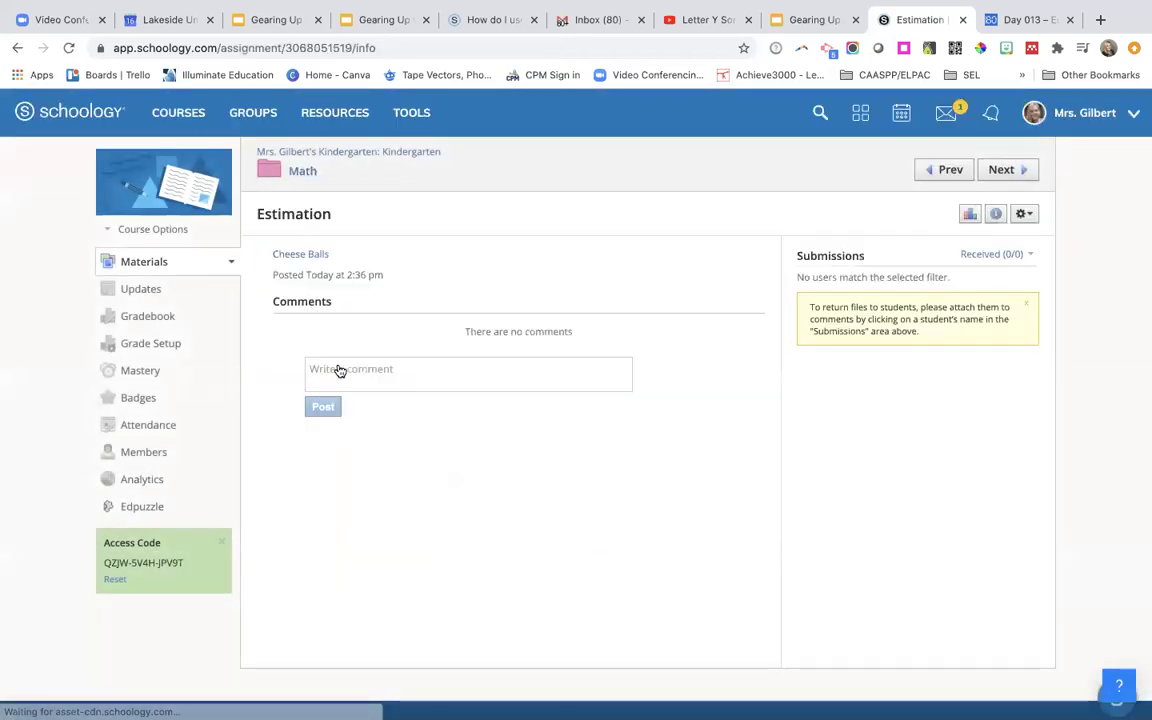
pyautogui.click(304, 256)
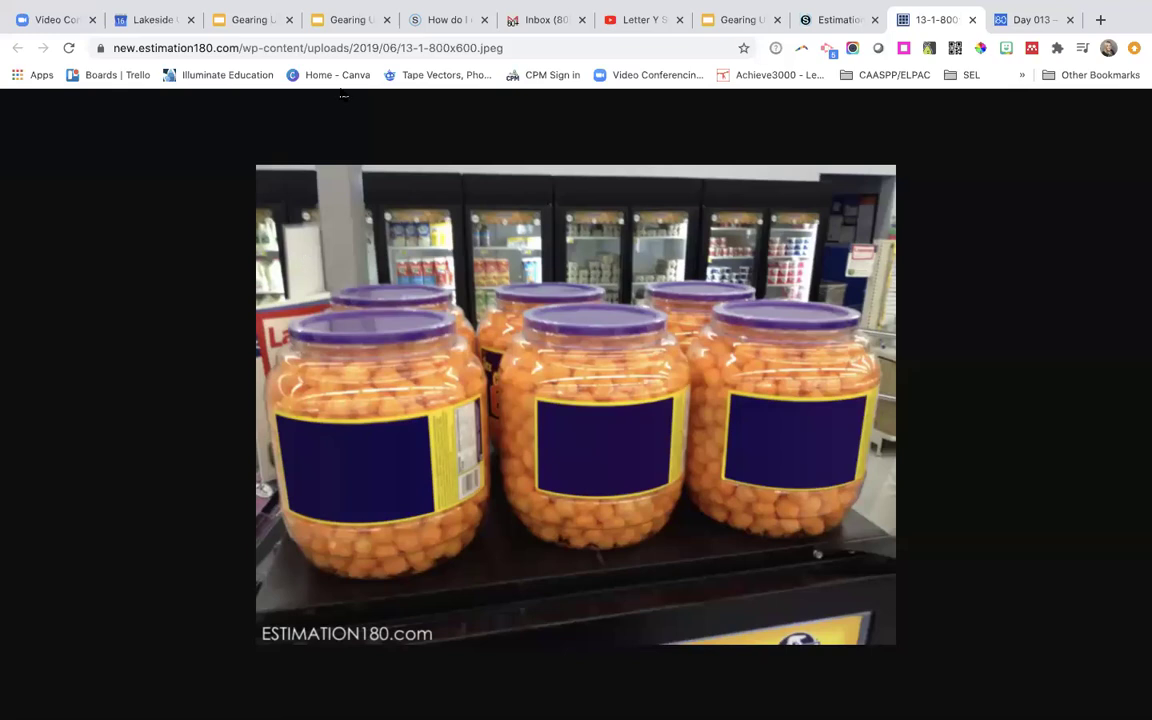
pyautogui.click(836, 22)
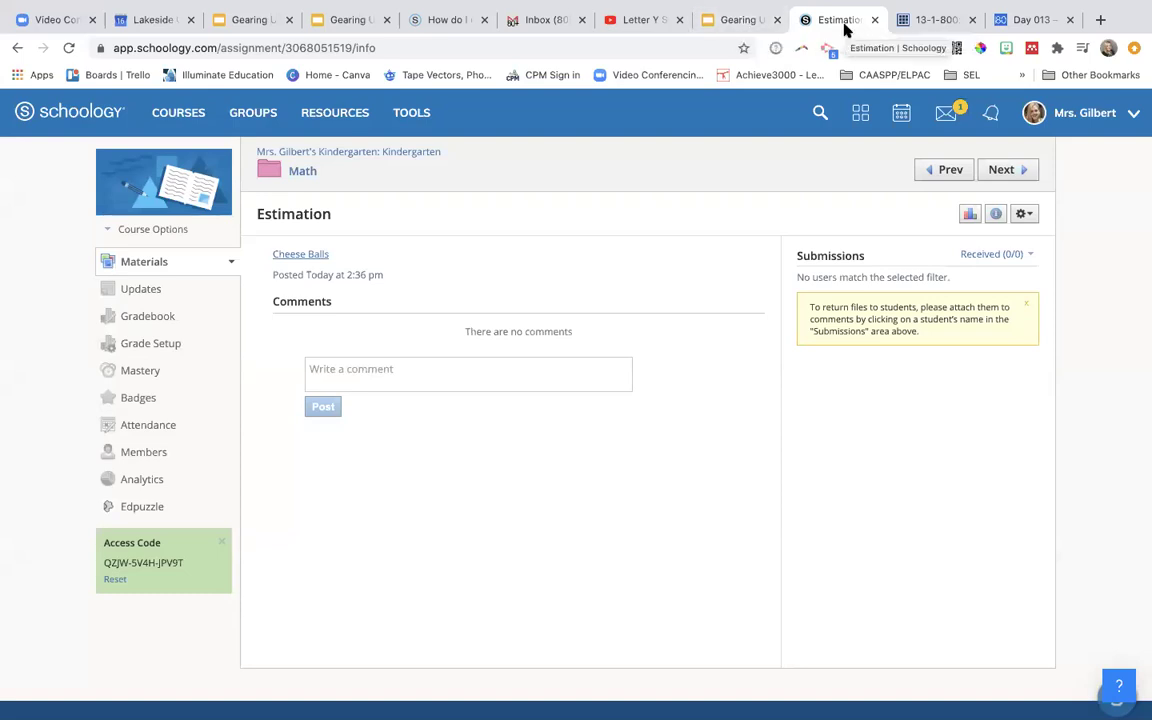
# - In the Session 2 presentation, view the link on adding images, equations and symbols, and the slide on adding Google Drive items
pyautogui.click(740, 20)
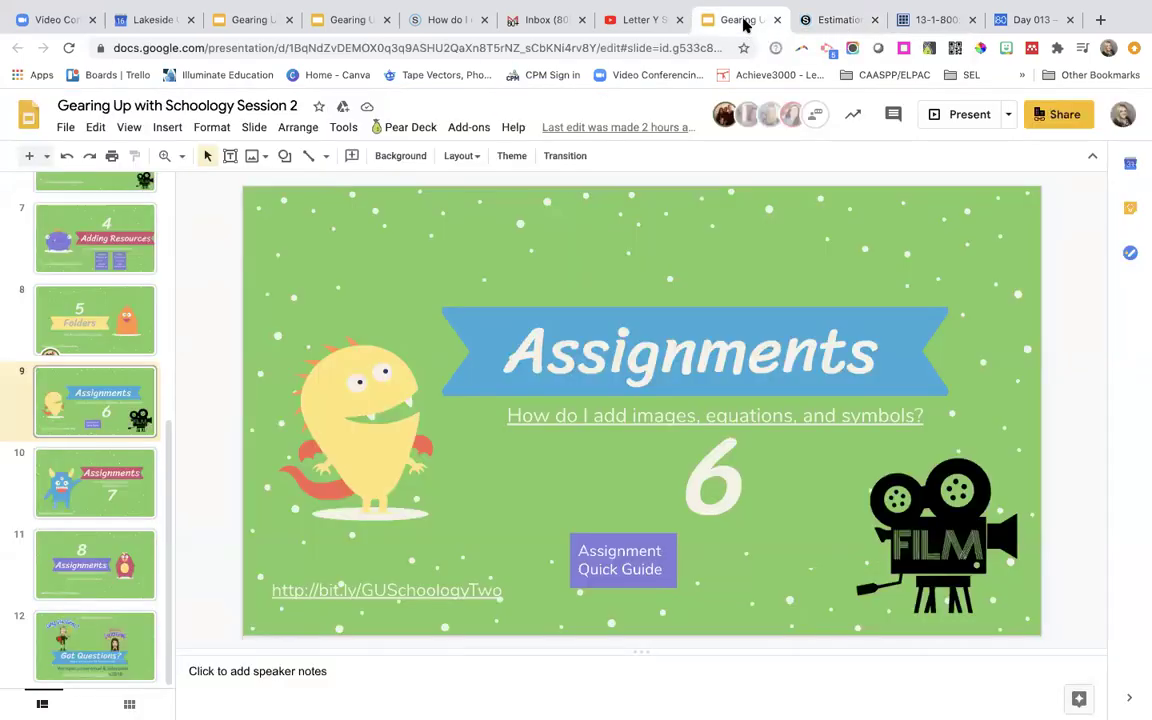
pyautogui.click(704, 418)
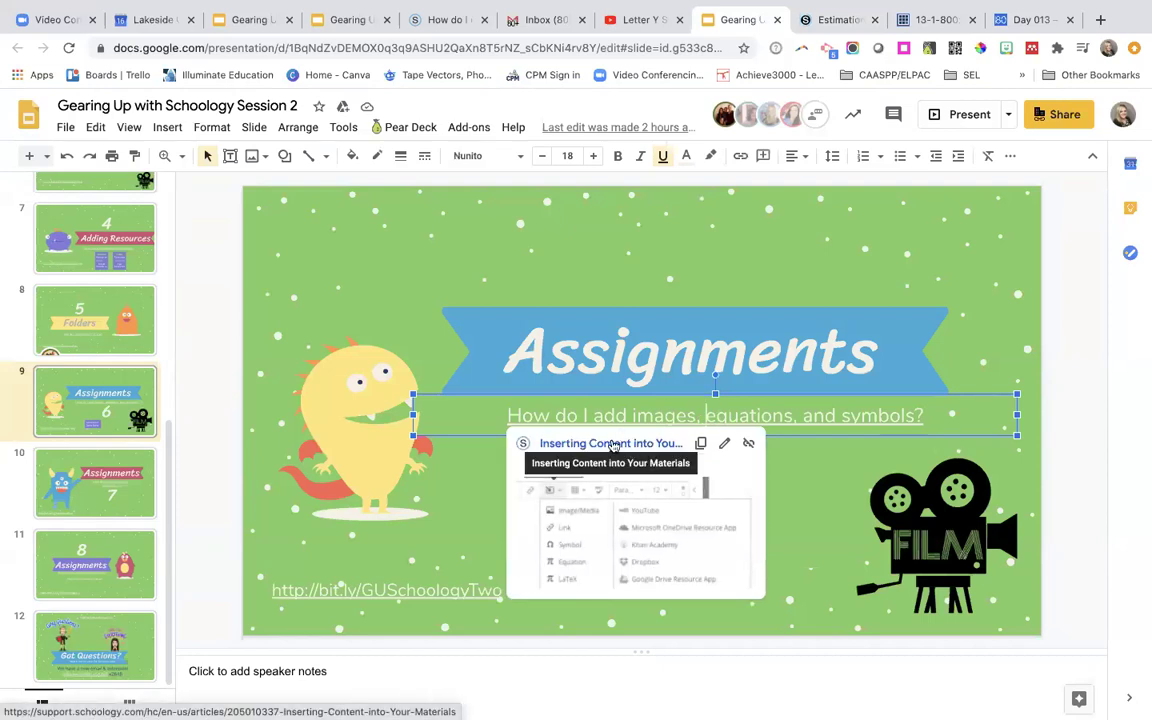
pyautogui.click(97, 473)
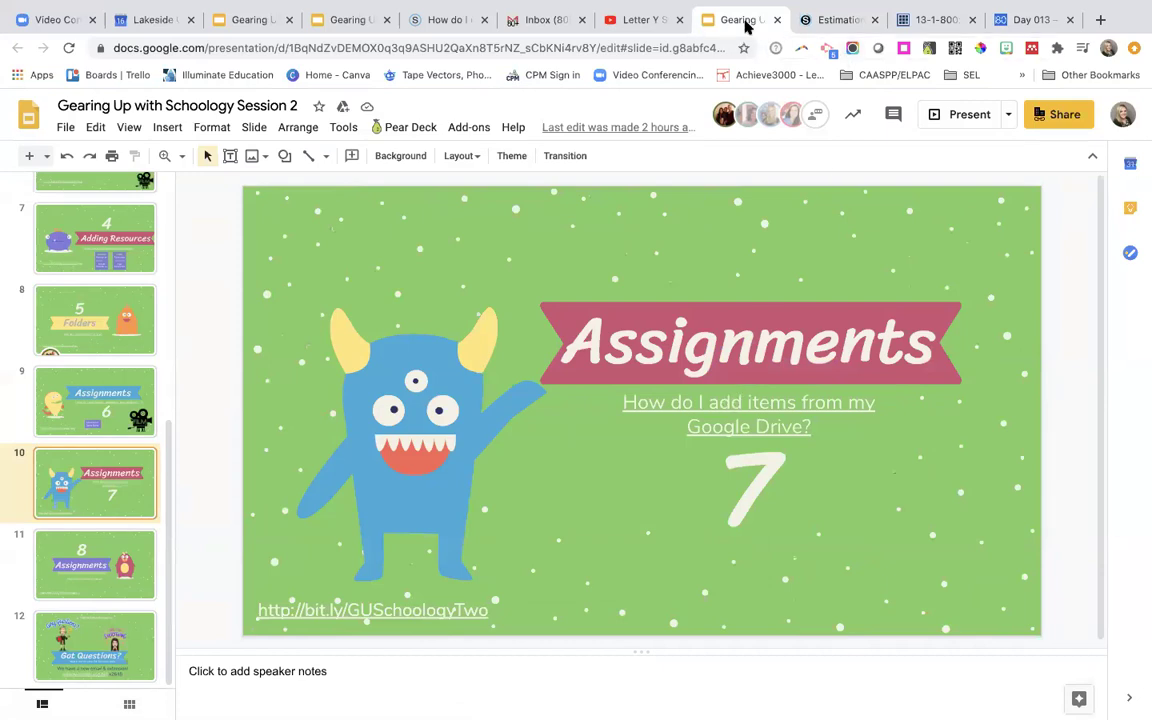
# - Return to Schoology and open the Google Drive Resource App page from the App Center
pyautogui.click(830, 20)
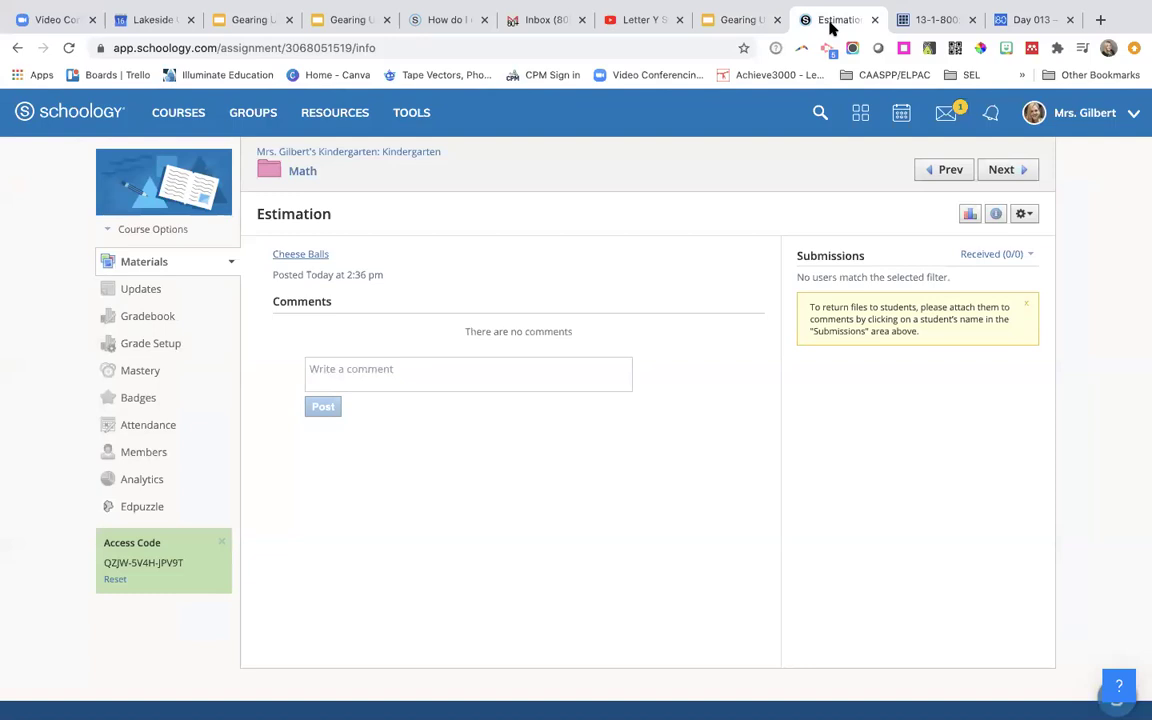
pyautogui.click(865, 115)
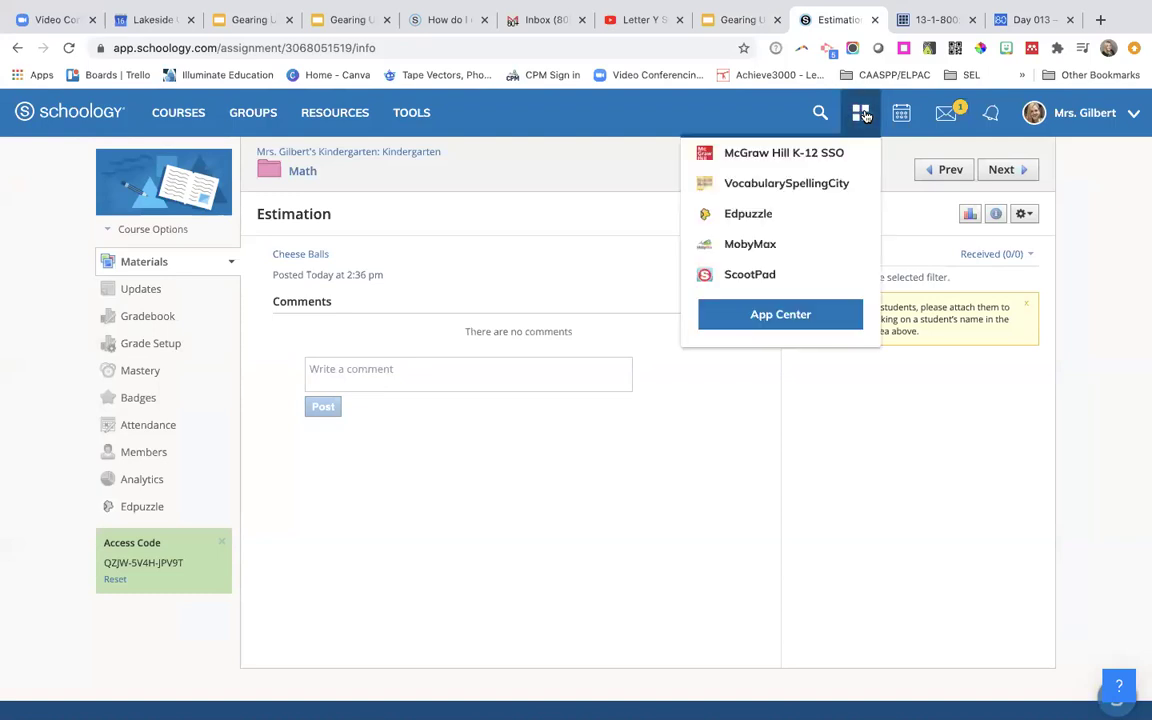
pyautogui.click(766, 314)
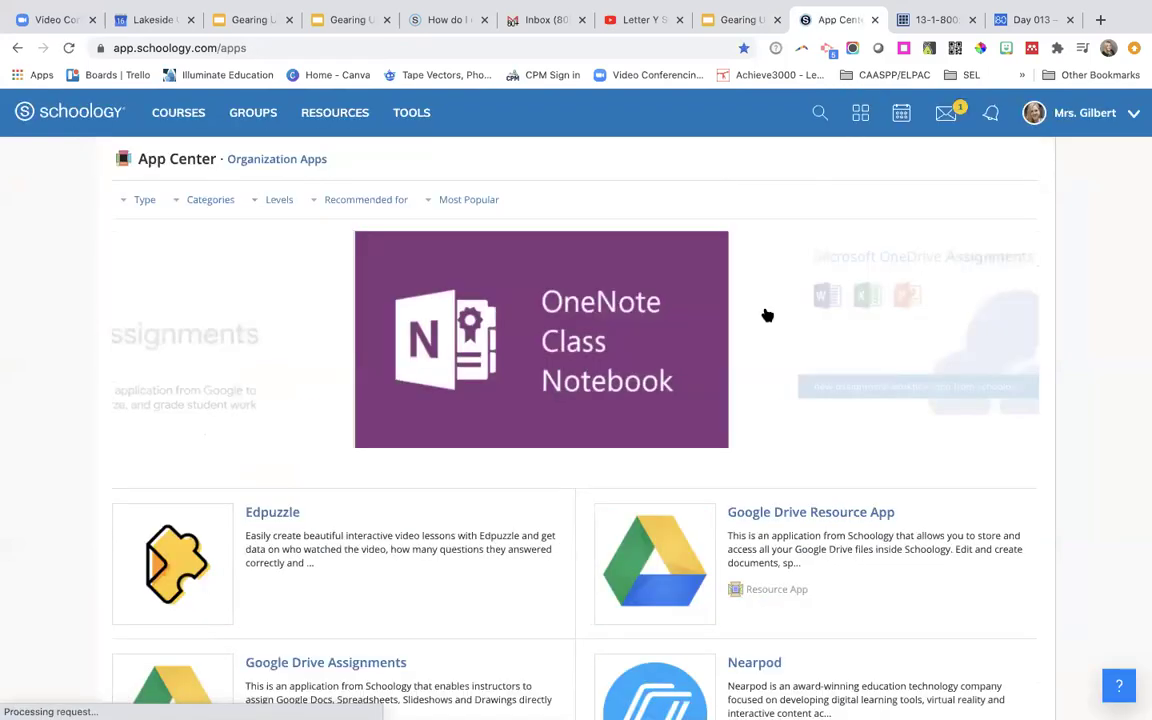
pyautogui.scroll(-3, 591, 465)
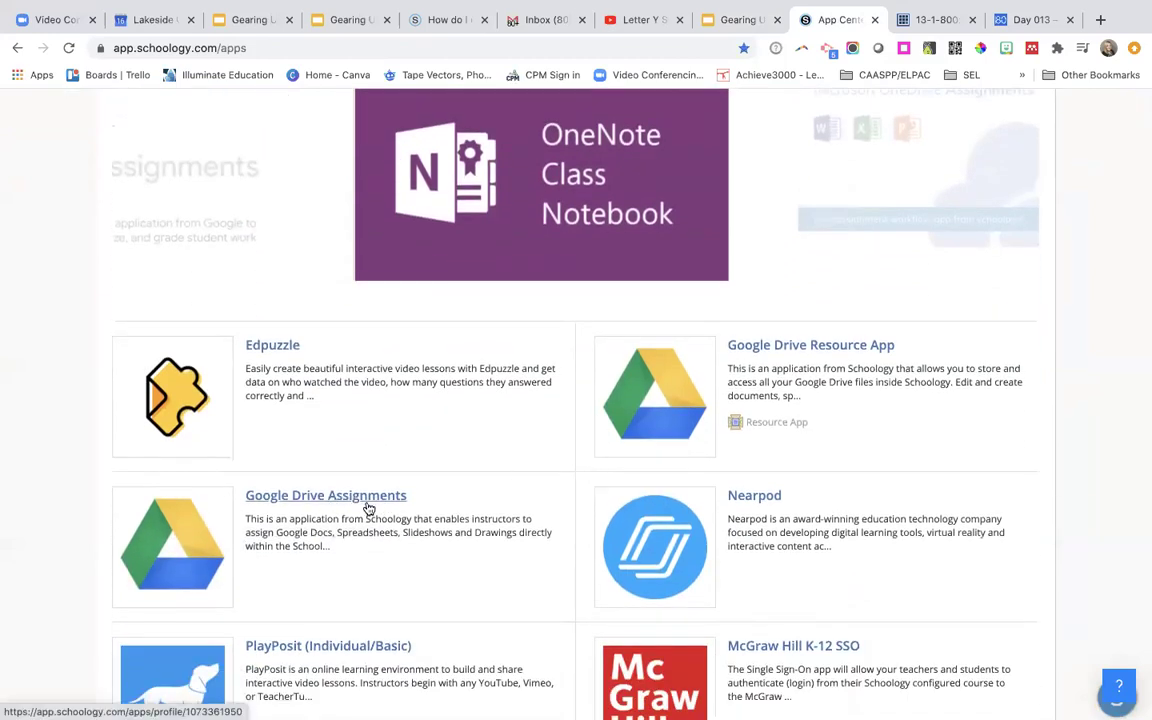
pyautogui.click(812, 346)
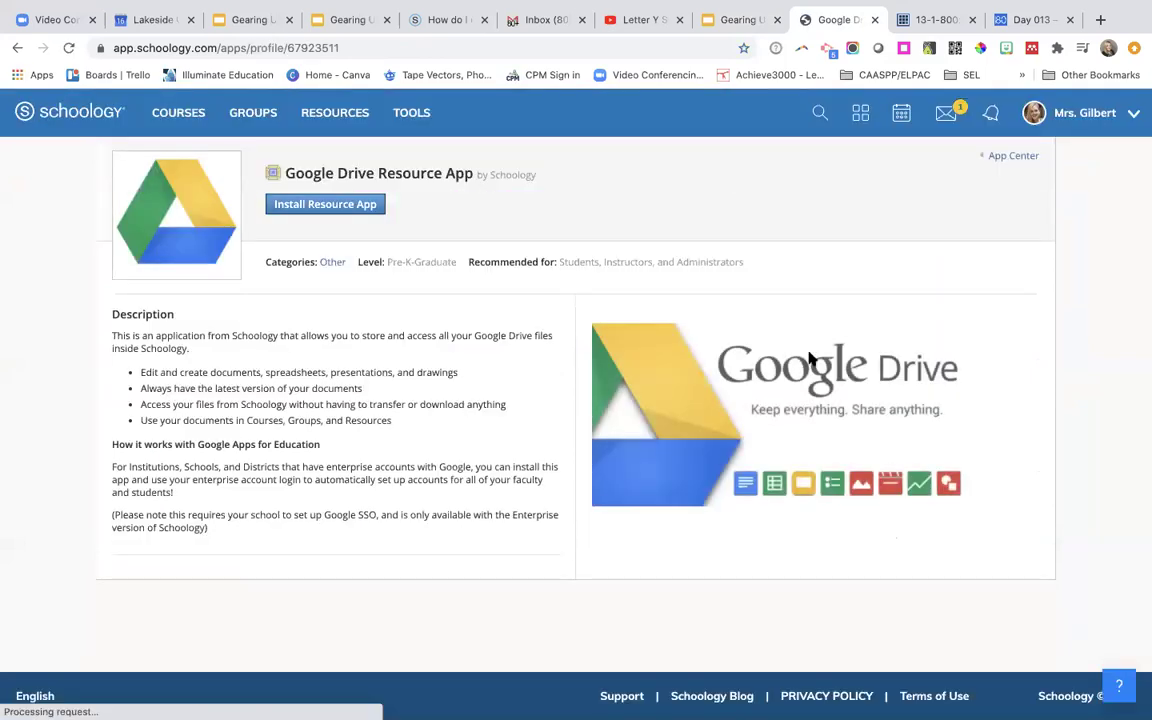
# - Install the Google Drive Resource App, agreeing to the data sharing terms and keeping Add to My Resources enabled
pyautogui.click(347, 205)
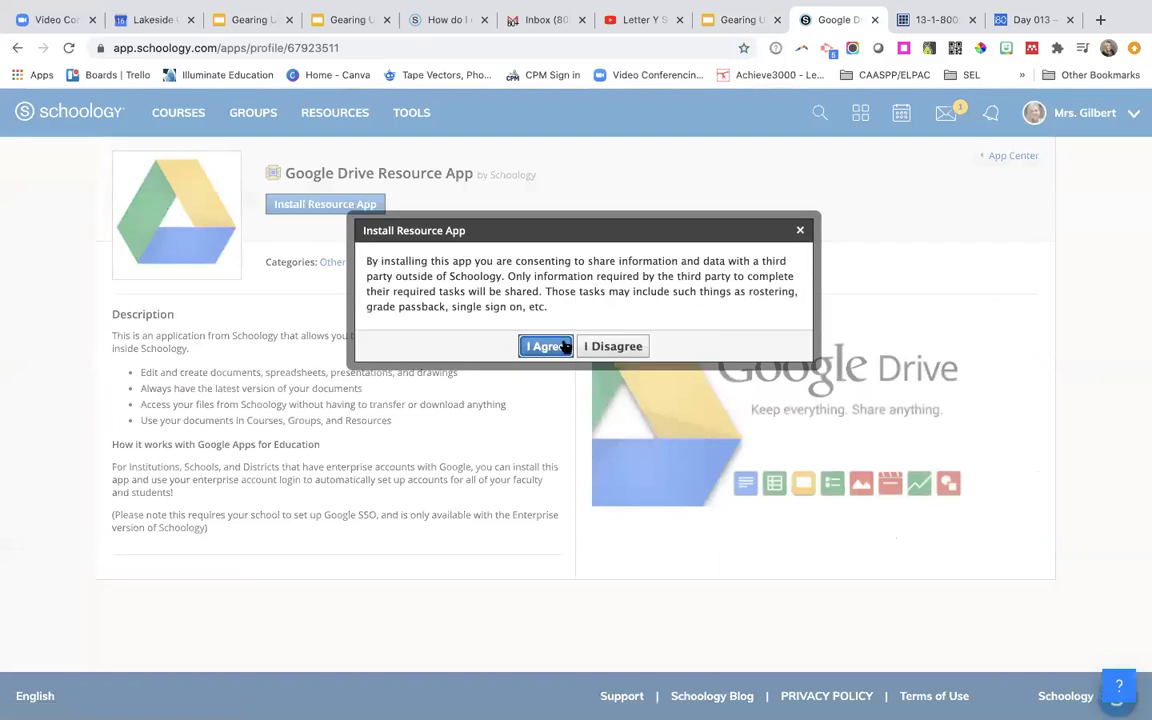
pyautogui.click(561, 344)
pyautogui.click(648, 305)
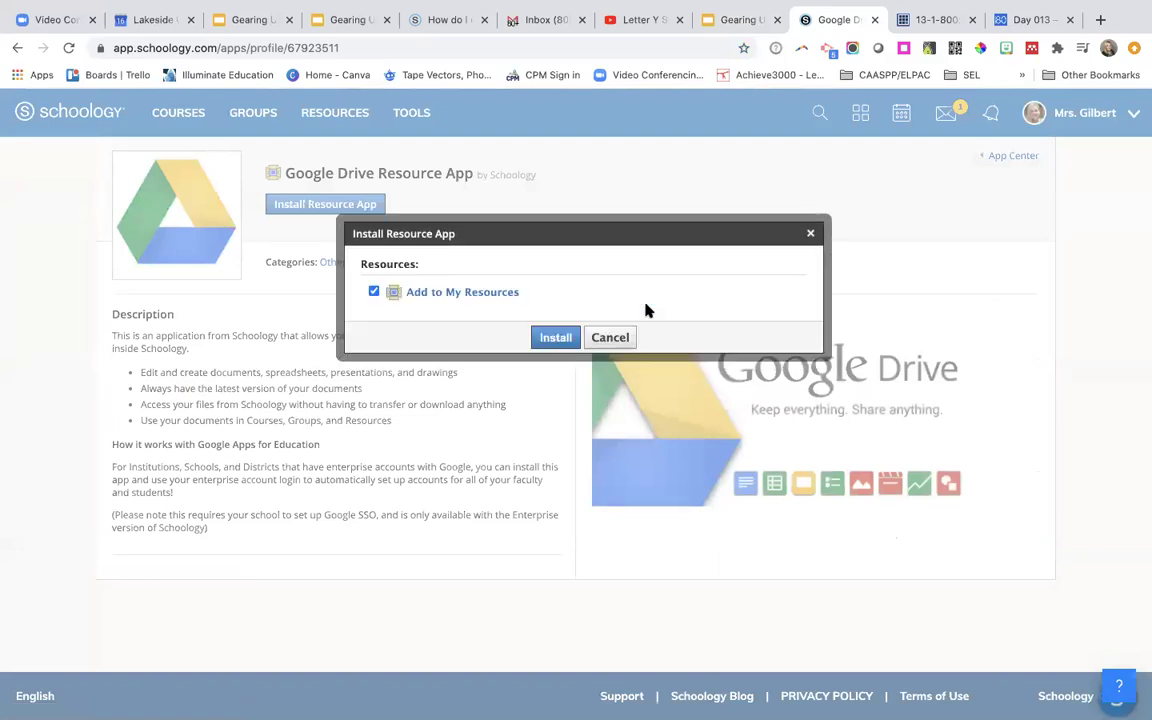
pyautogui.click(553, 338)
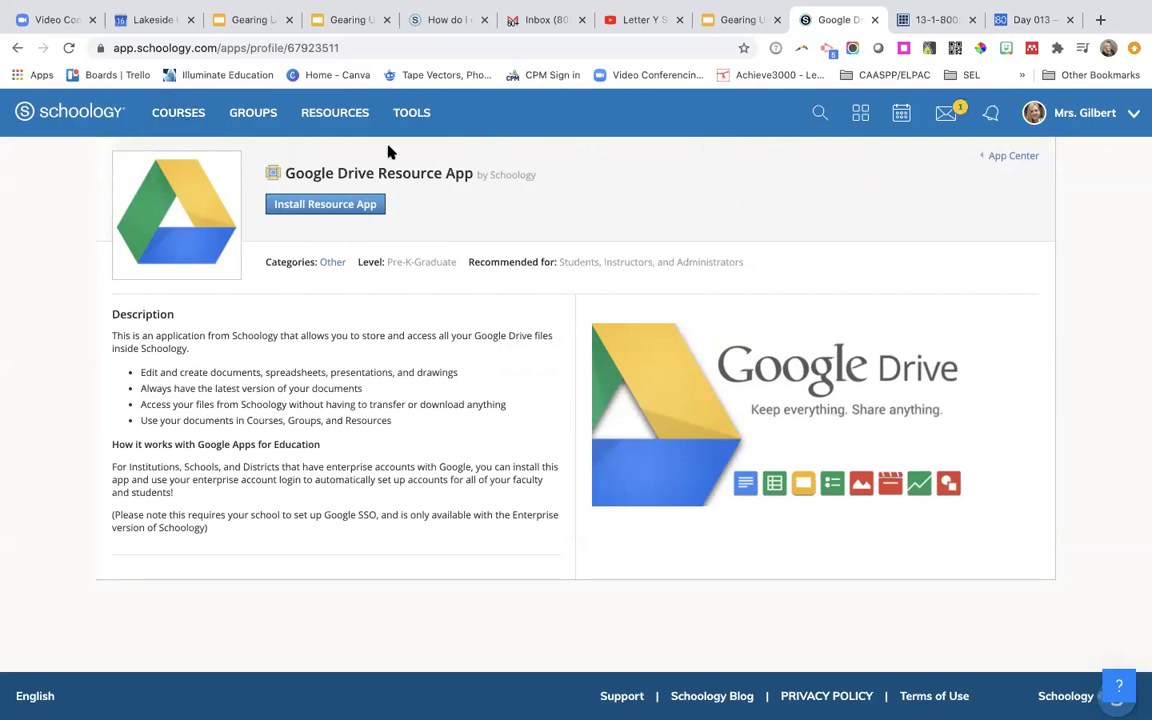
pyautogui.click(862, 113)
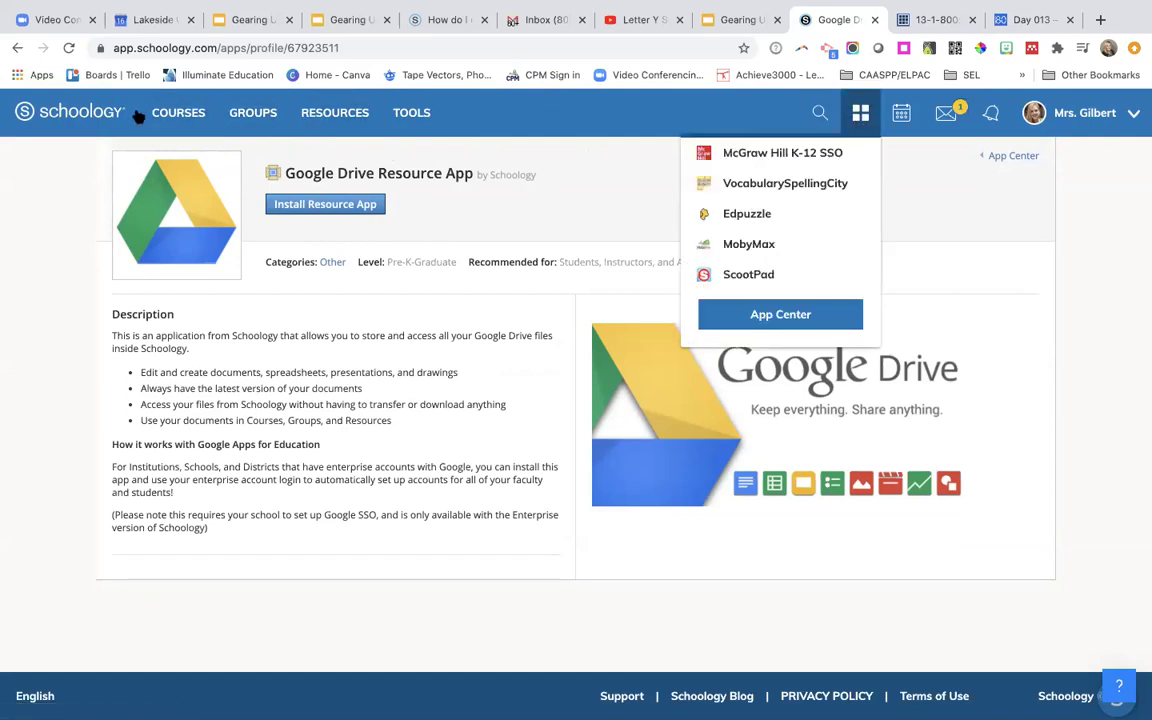
# - Start a new assignment in the kindergarten course's Math folder and name it NWEA MAP
pyautogui.click(95, 111)
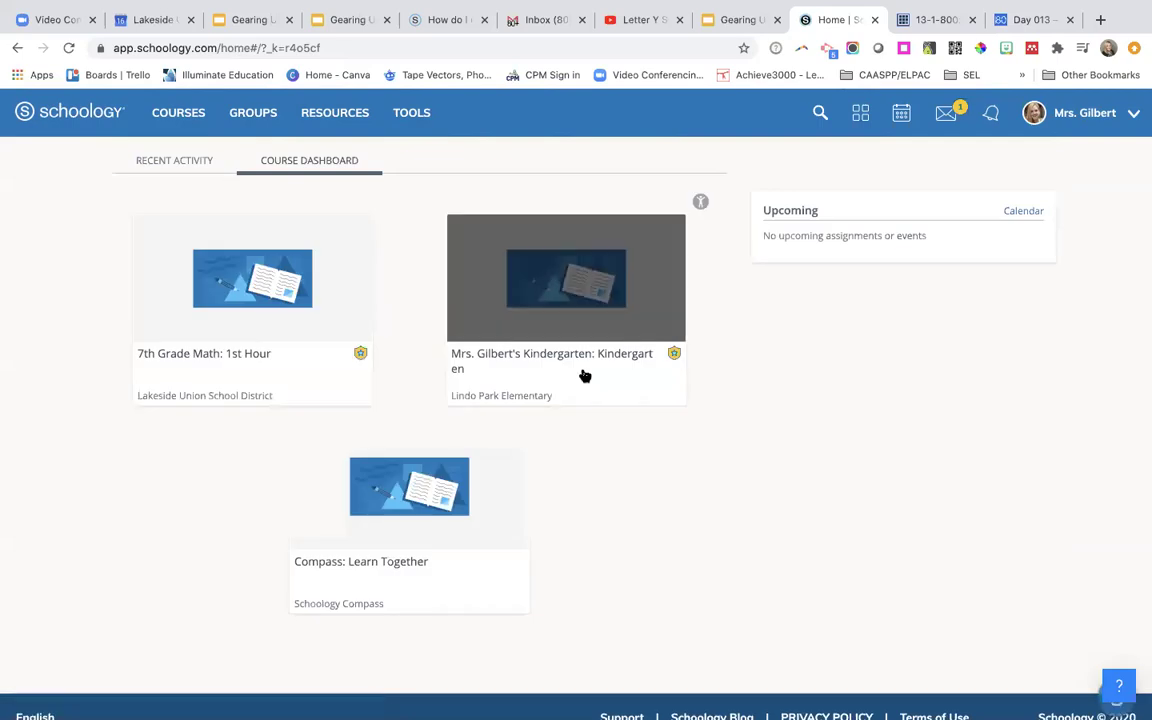
pyautogui.click(573, 360)
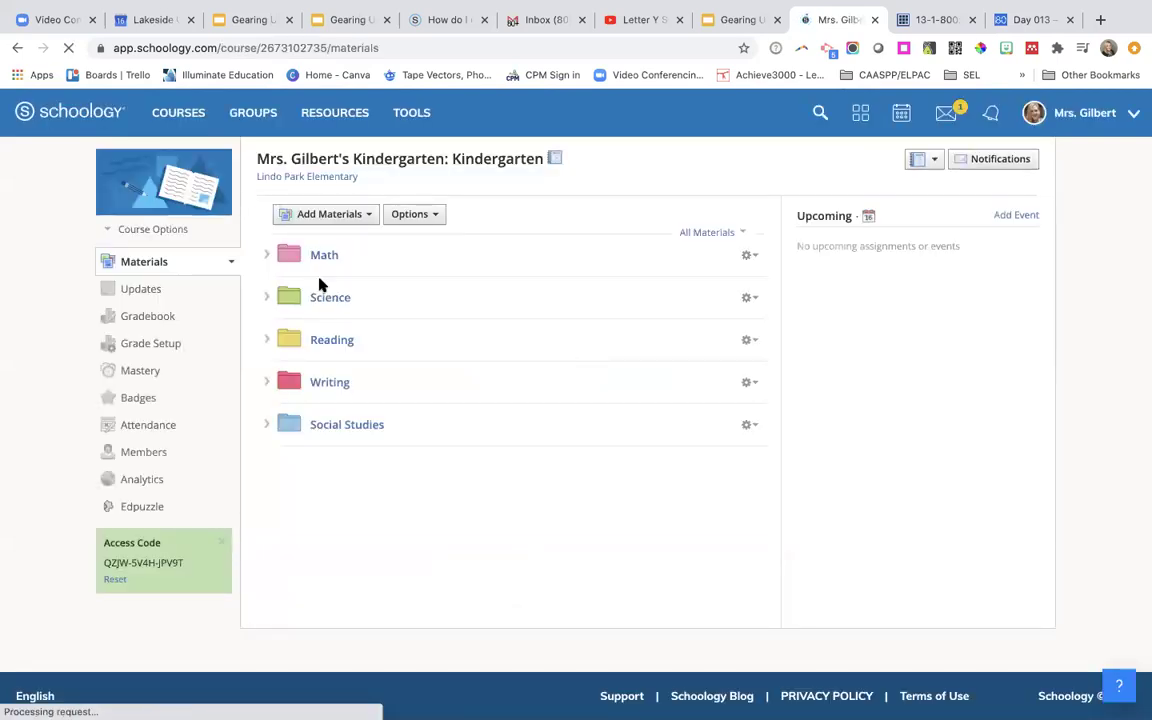
pyautogui.click(324, 255)
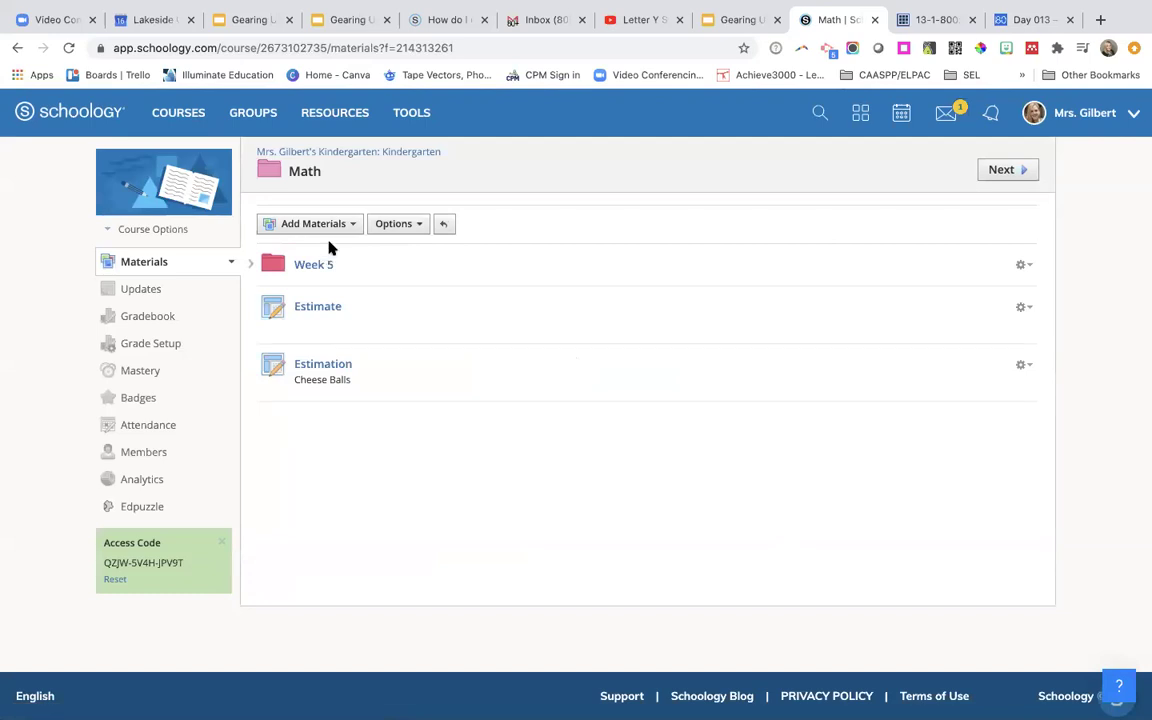
pyautogui.click(352, 226)
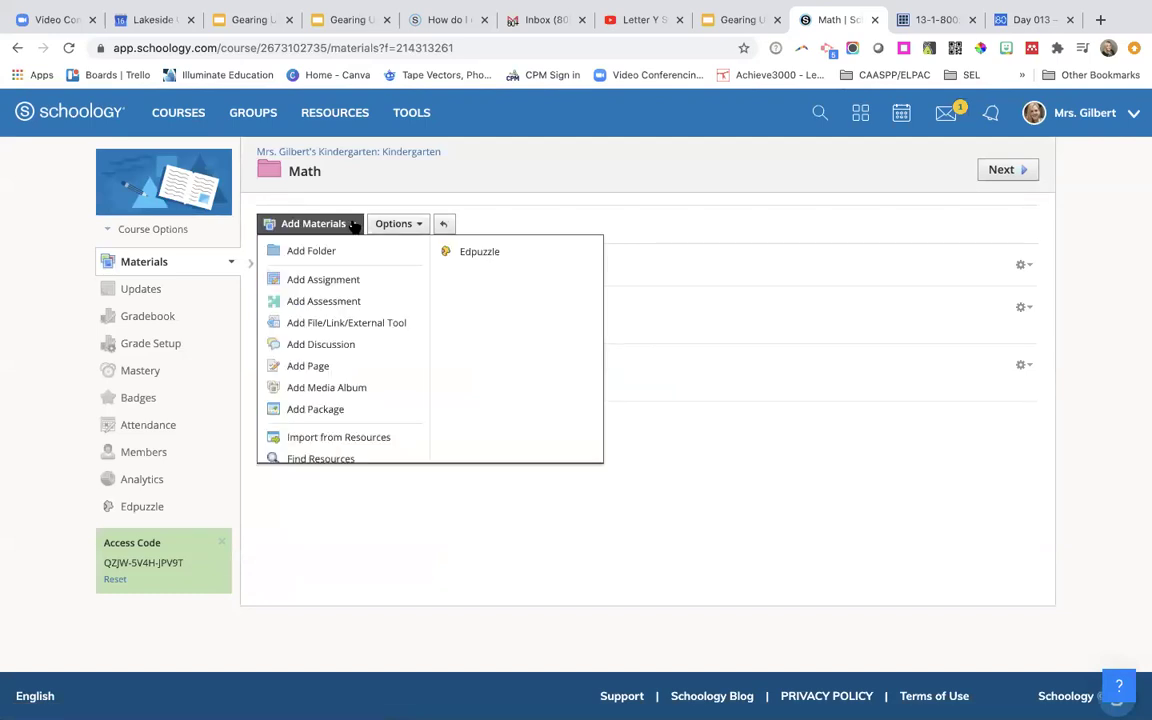
pyautogui.click(322, 280)
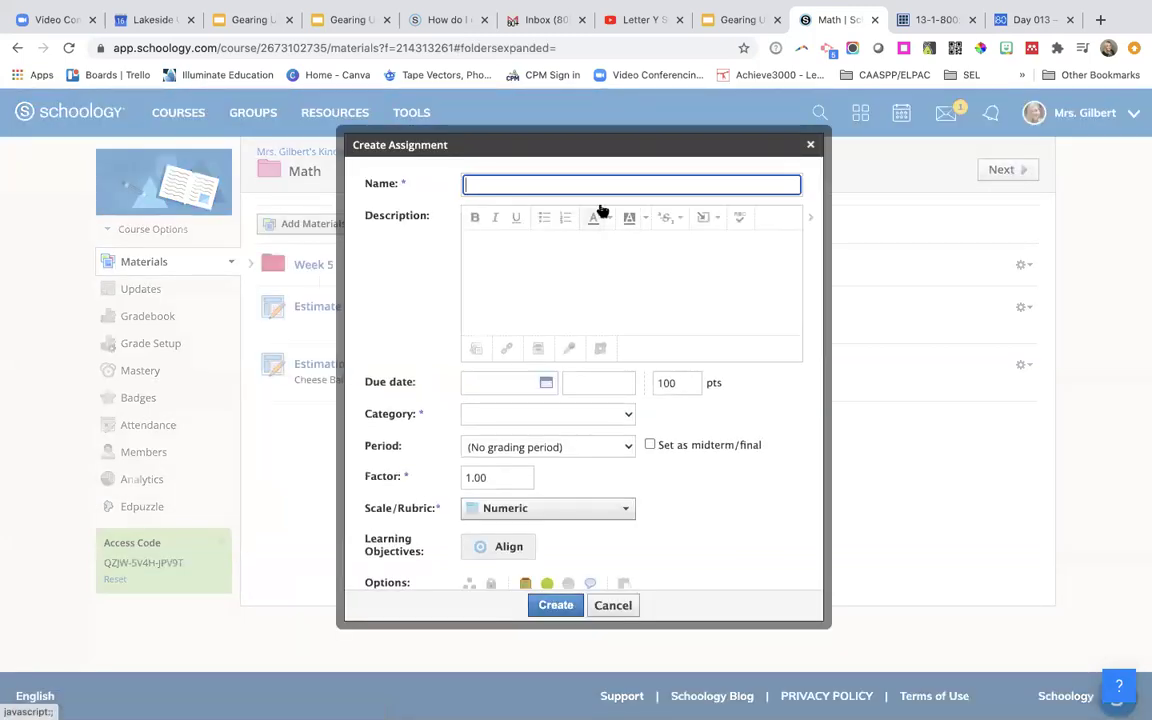
pyautogui.write('NWEA MAP')
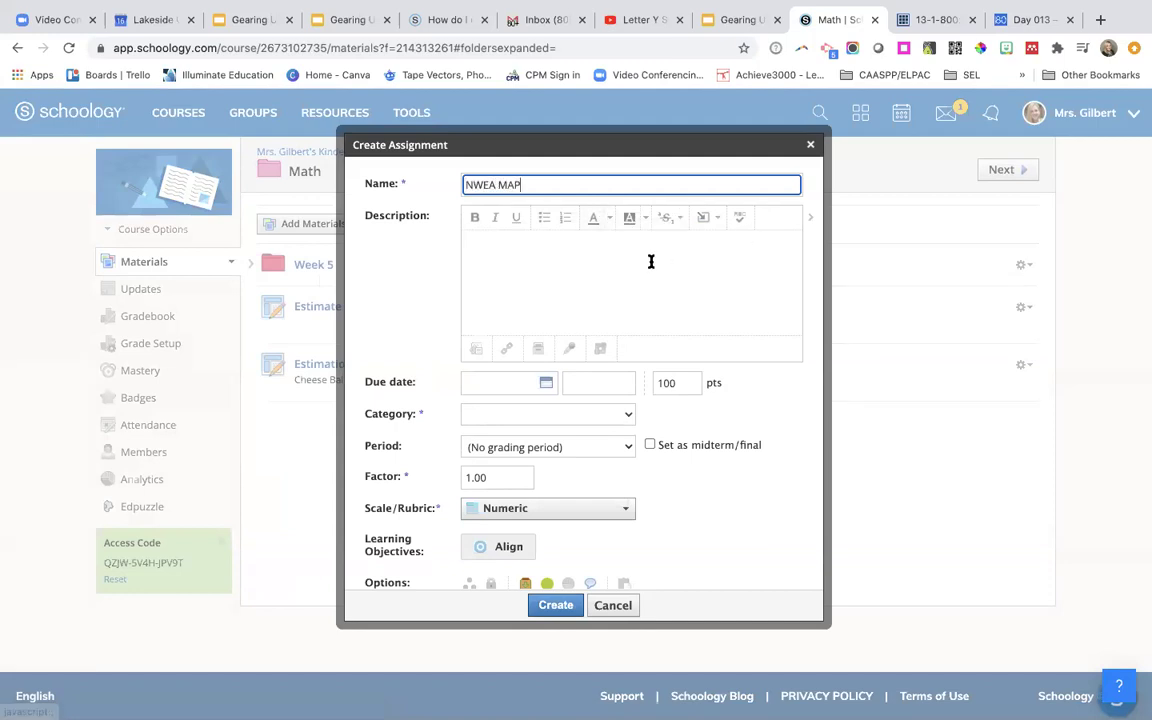
# - Insert the "Get started with NWEA MAP" presentation from the Google Drive Resource App into the assignment description as a regular link
pyautogui.click(645, 264)
pyautogui.click(713, 216)
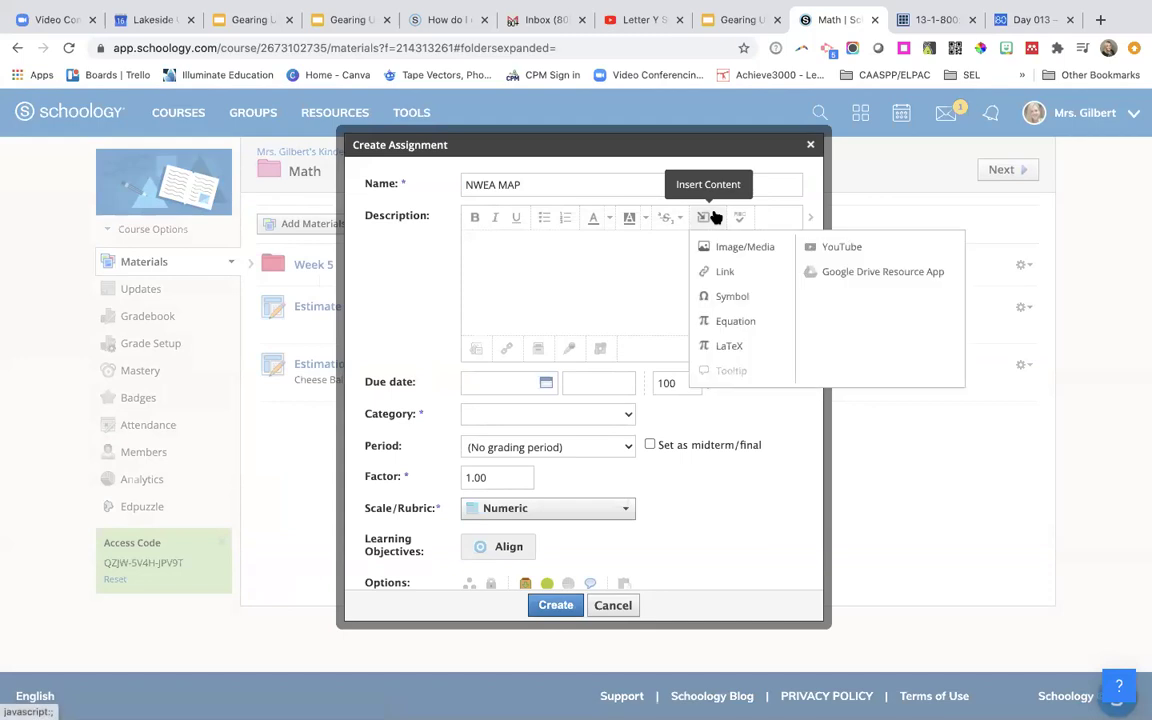
pyautogui.click(868, 272)
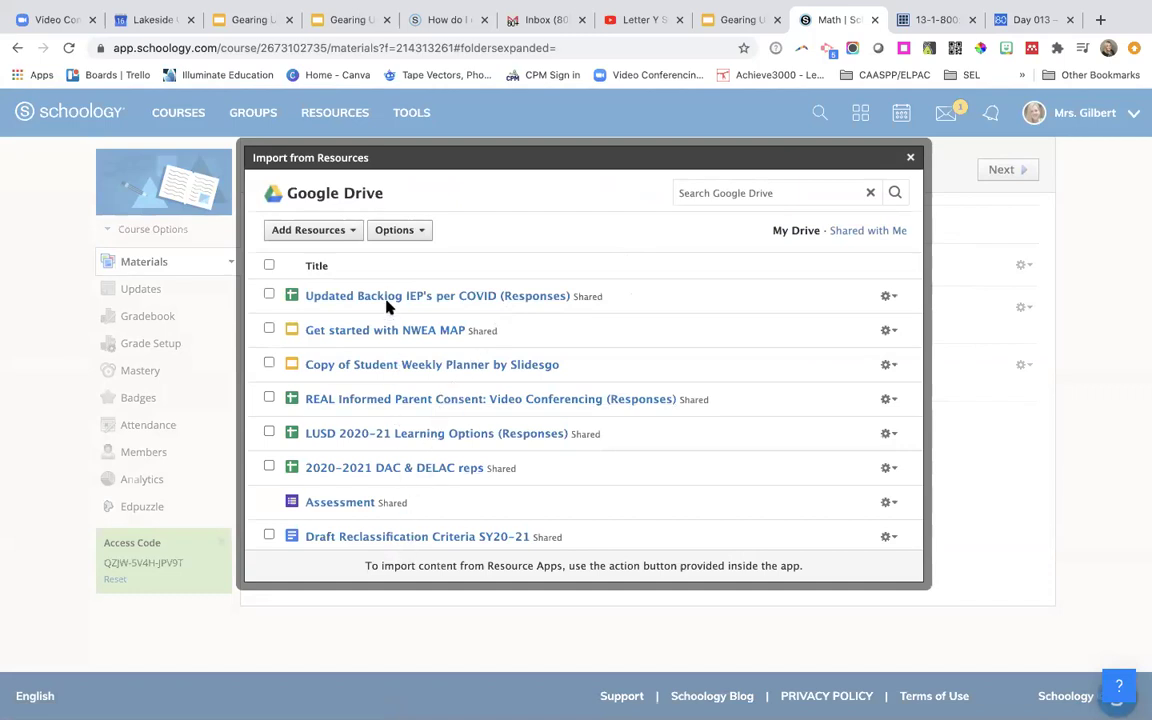
pyautogui.click(269, 330)
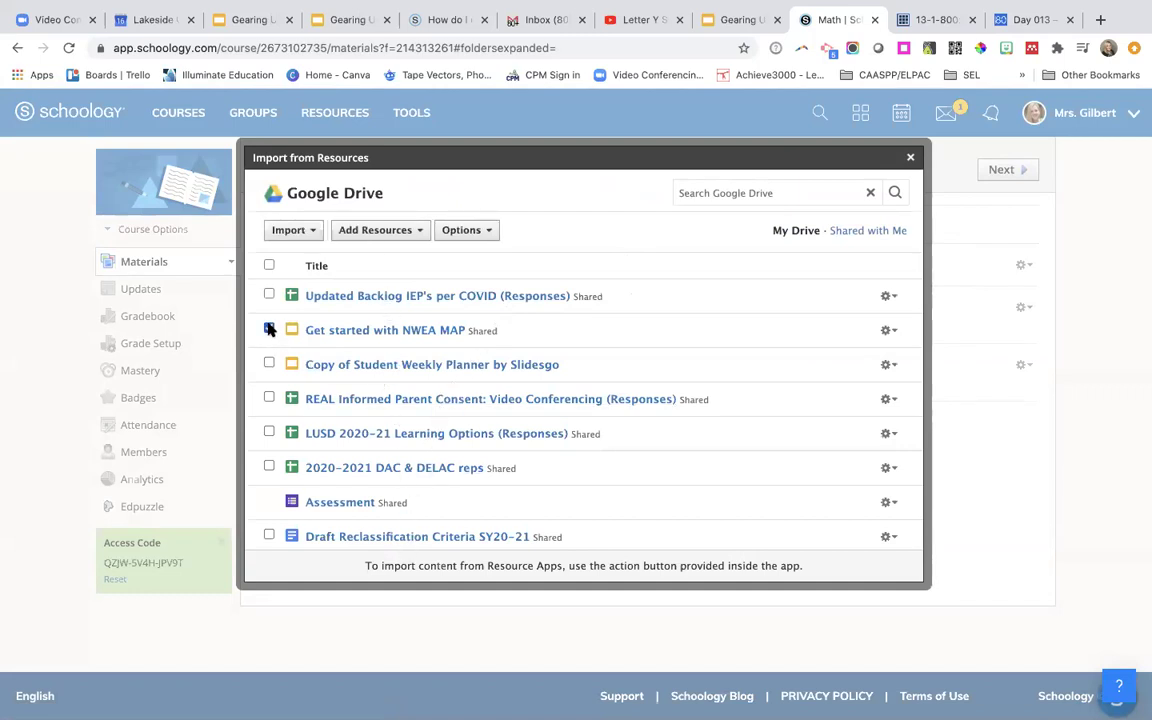
pyautogui.click(291, 232)
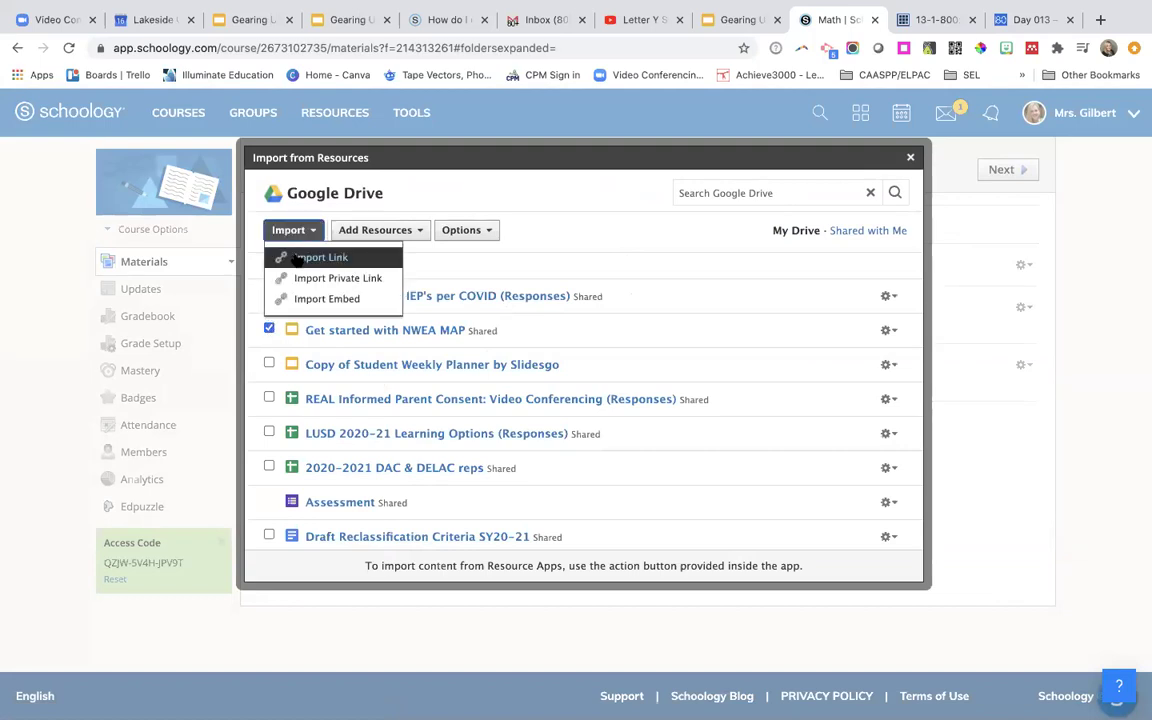
pyautogui.click(298, 257)
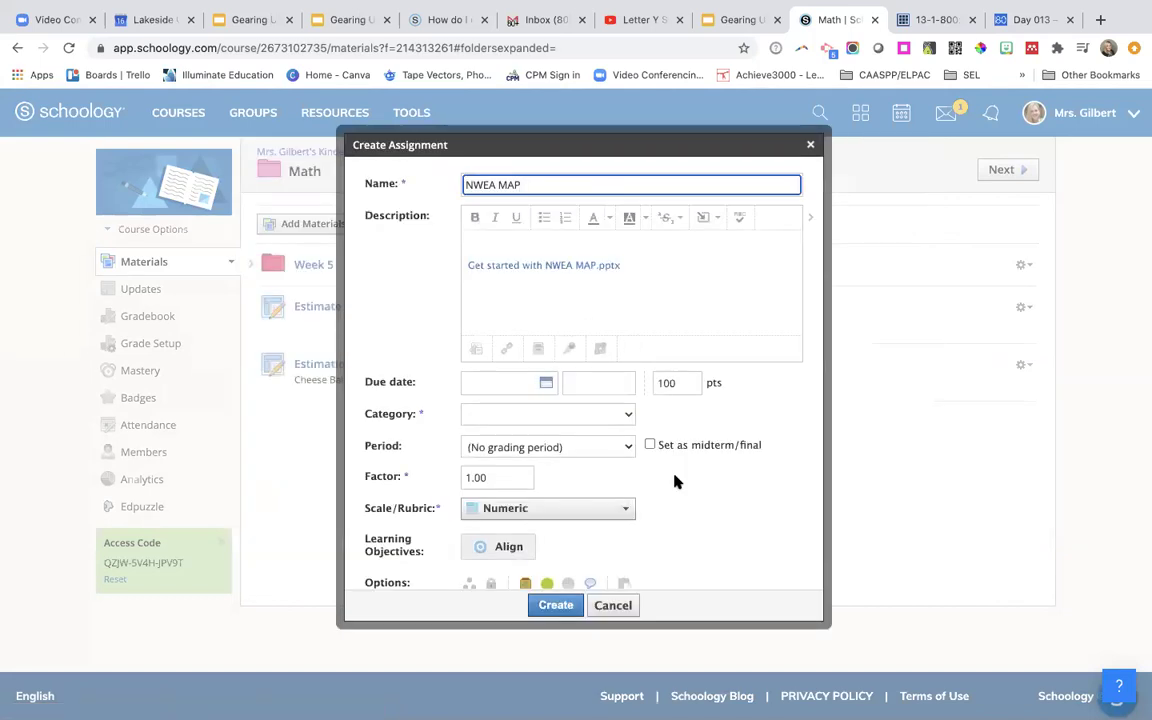
# - Create the assignment with the category (Ungraded), and open its "Get started with NWEA MAP.pptx" link from the assignment page
pyautogui.click(514, 412)
pyautogui.click(500, 428)
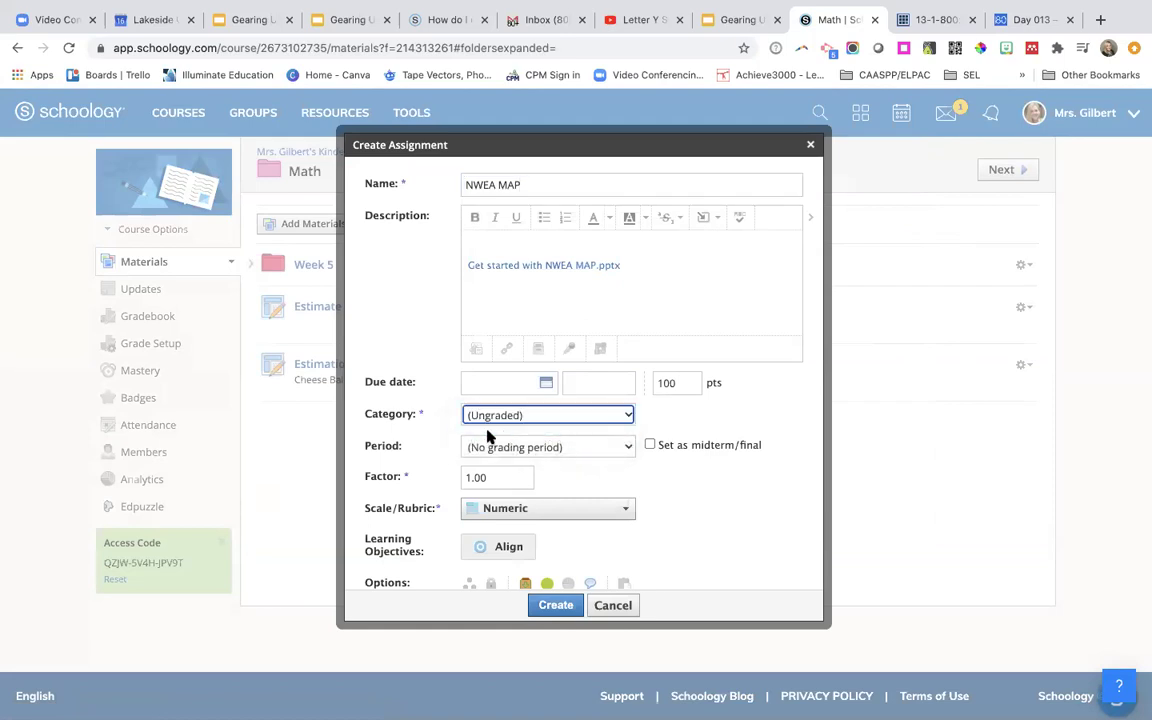
pyautogui.click(552, 605)
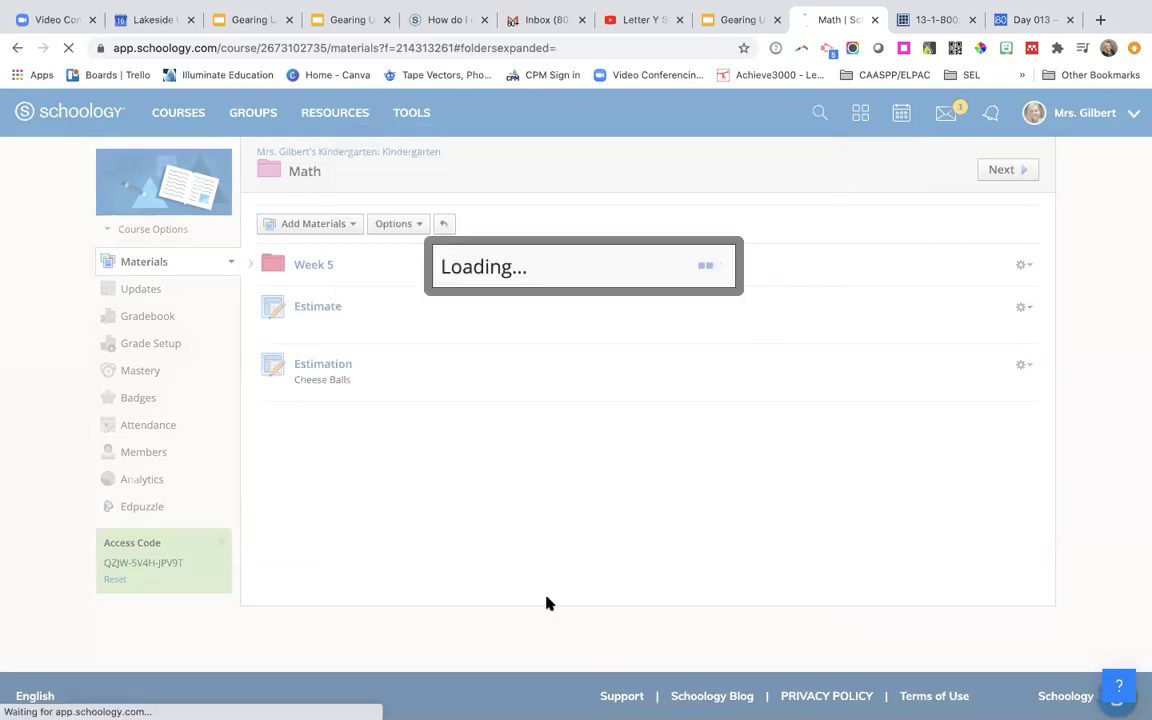
pyautogui.click(341, 427)
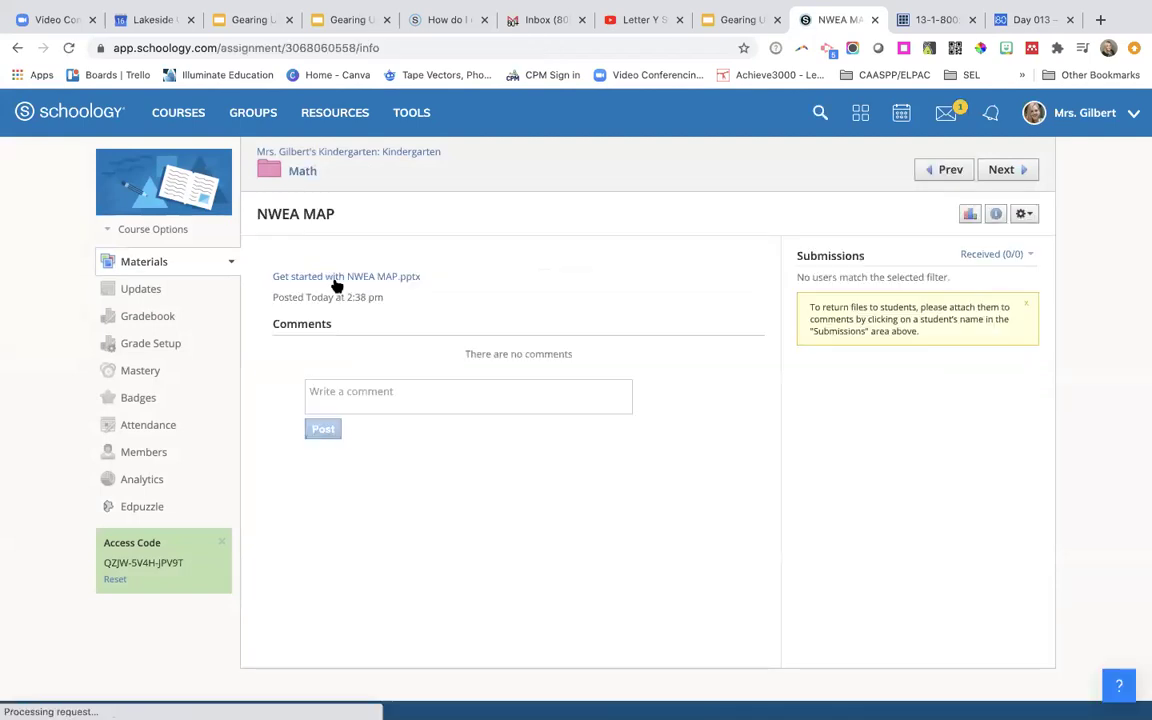
pyautogui.click(334, 280)
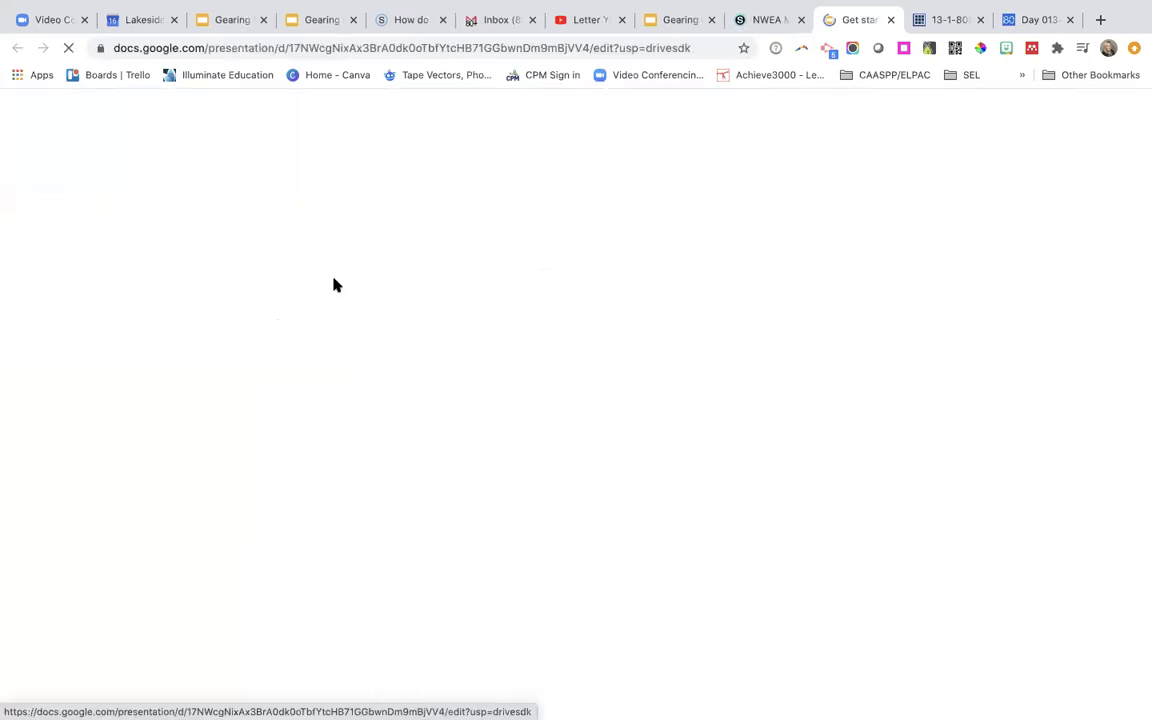